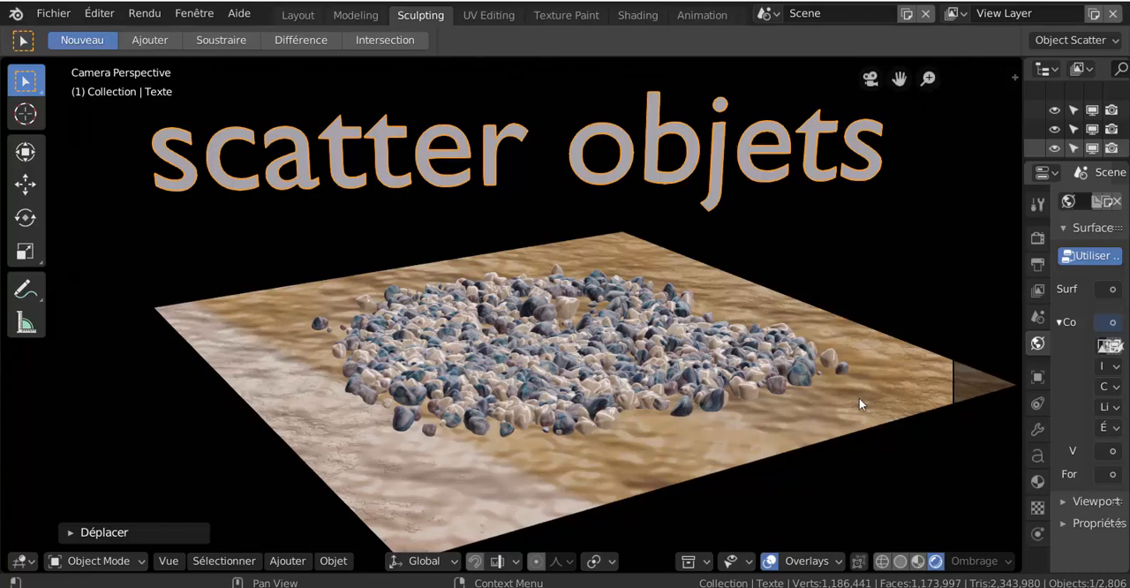
- Bring up the separate render window to view the finished scattered-stones render
{"action": "mouse_move", "coordinate": [917, 586]}
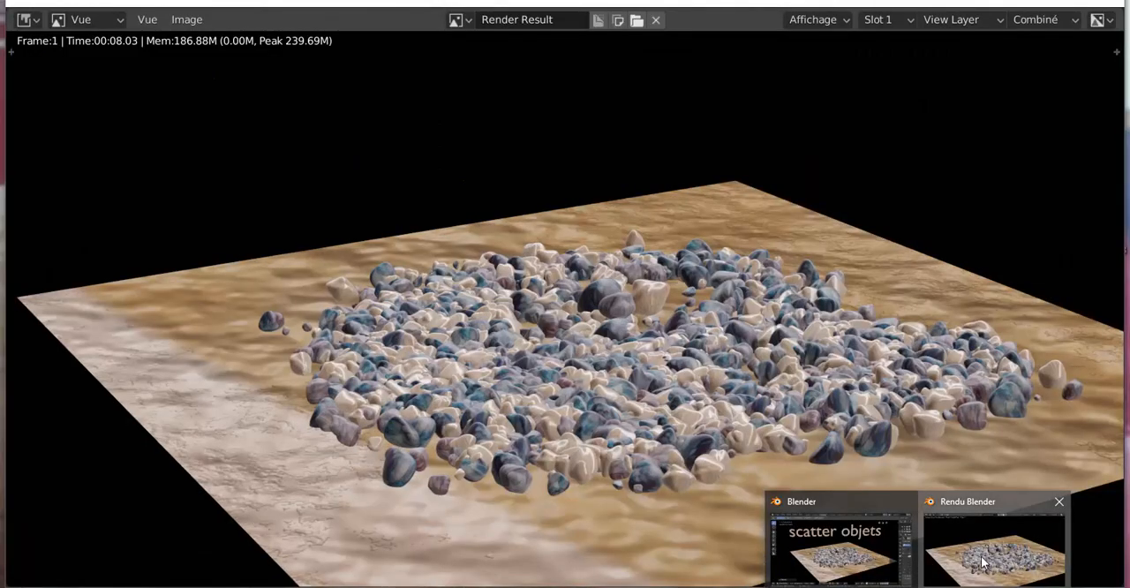
{"action": "left_click", "coordinate": [994, 547]}
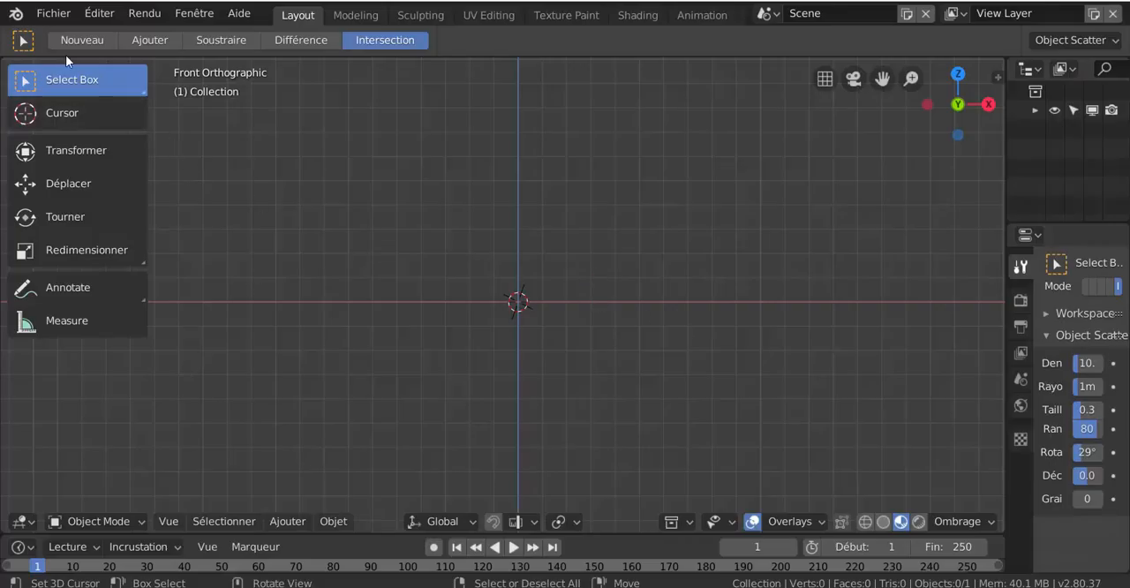
- Find the Object: Scatter Objects add-on in the preferences by searching "sca" and save the preferences
{"action": "left_click", "coordinate": [55, 15]}
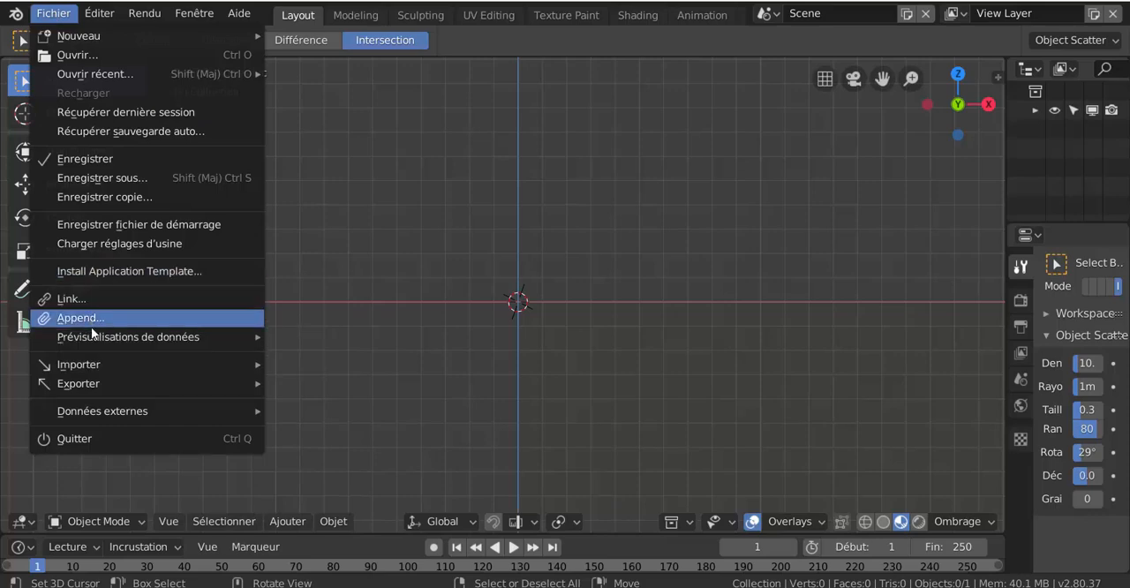
{"action": "mouse_move", "coordinate": [88, 334]}
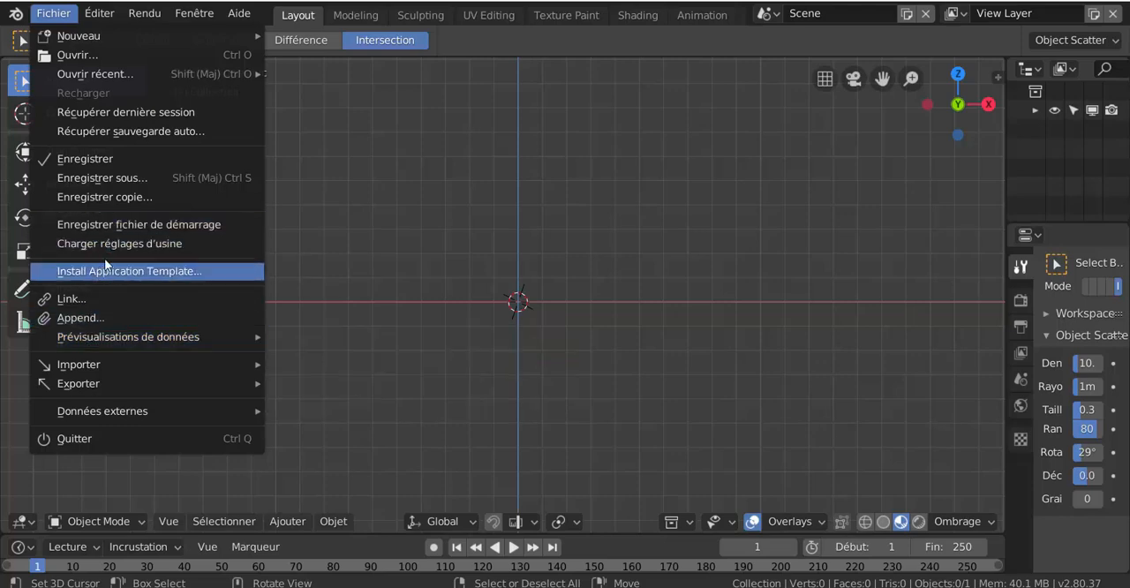
{"action": "mouse_move", "coordinate": [105, 15]}
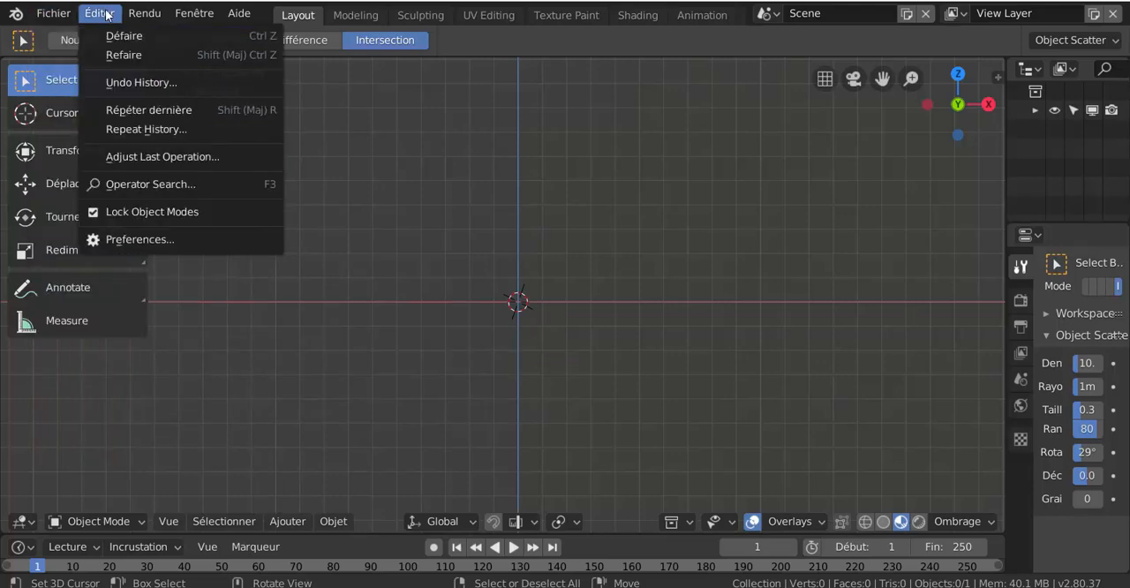
{"action": "left_click", "coordinate": [121, 241]}
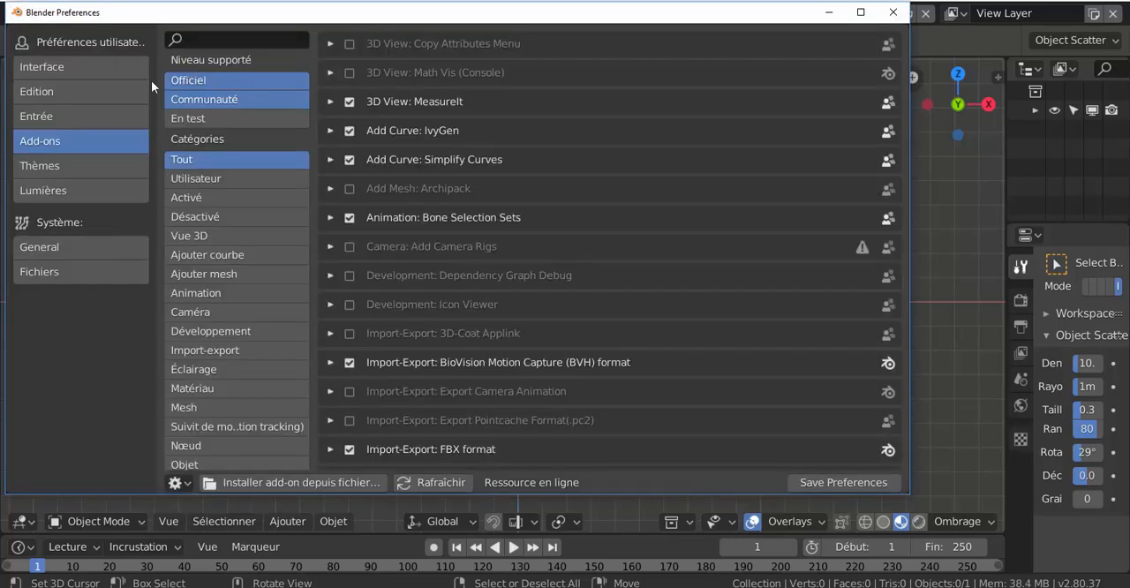
{"action": "left_click", "coordinate": [204, 36]}
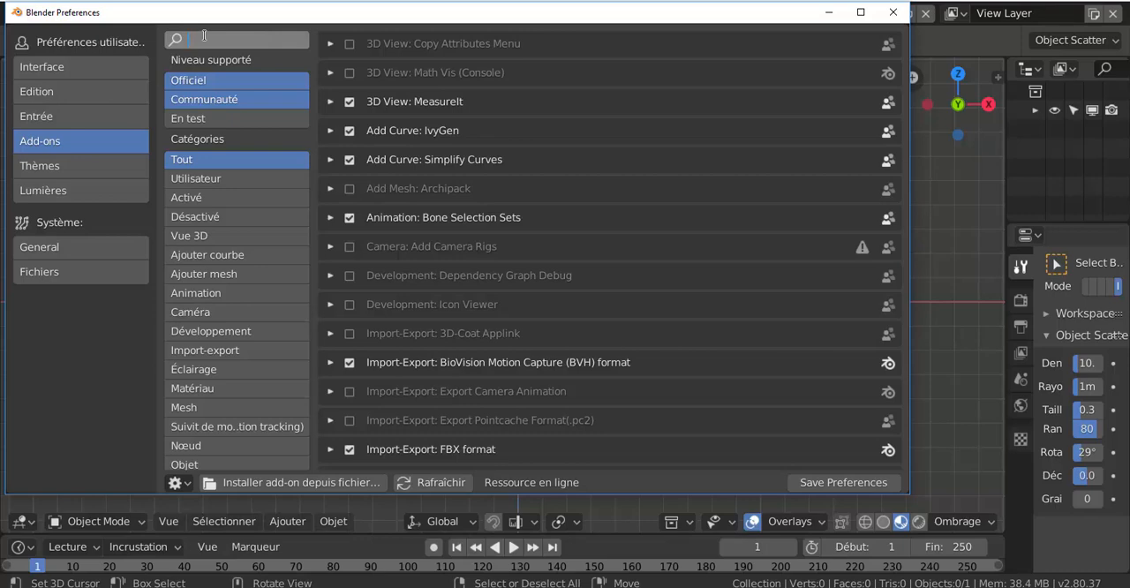
{"action": "type", "text": "sca"}
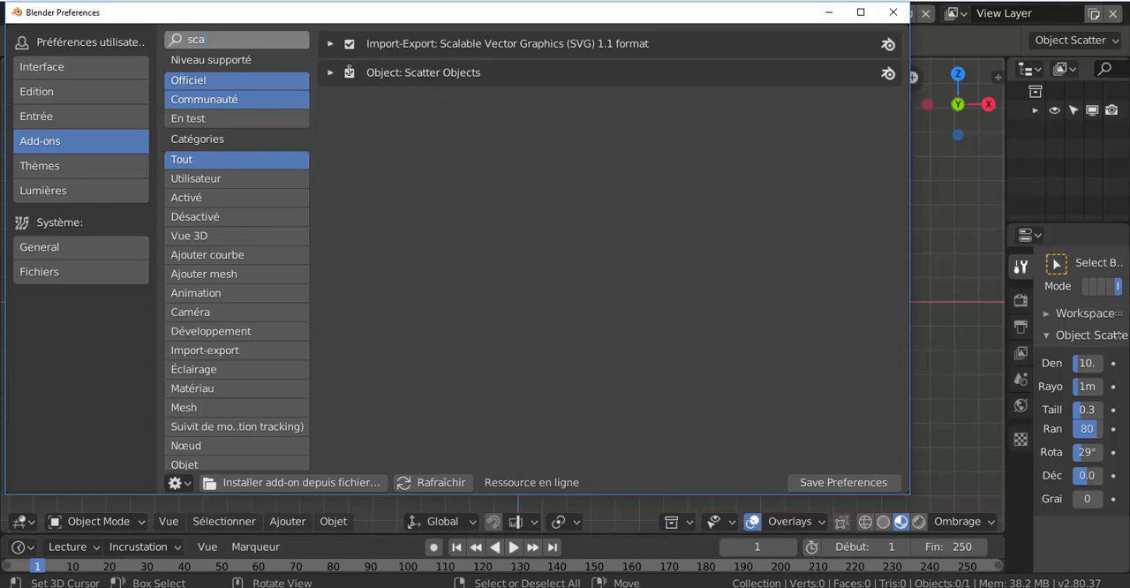
{"action": "left_click", "coordinate": [840, 485]}
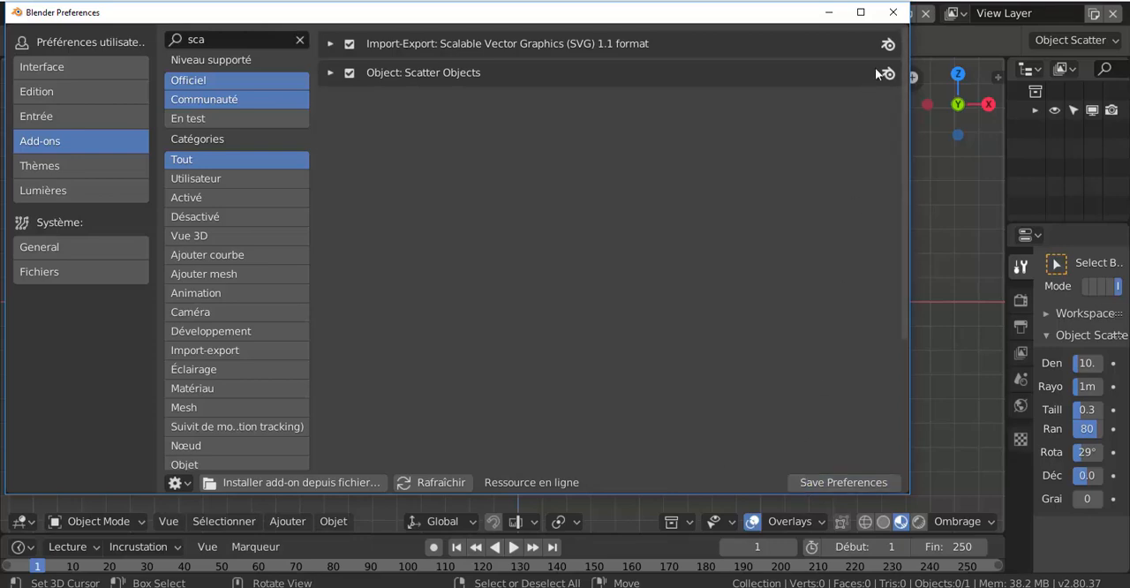
{"action": "left_click", "coordinate": [893, 13]}
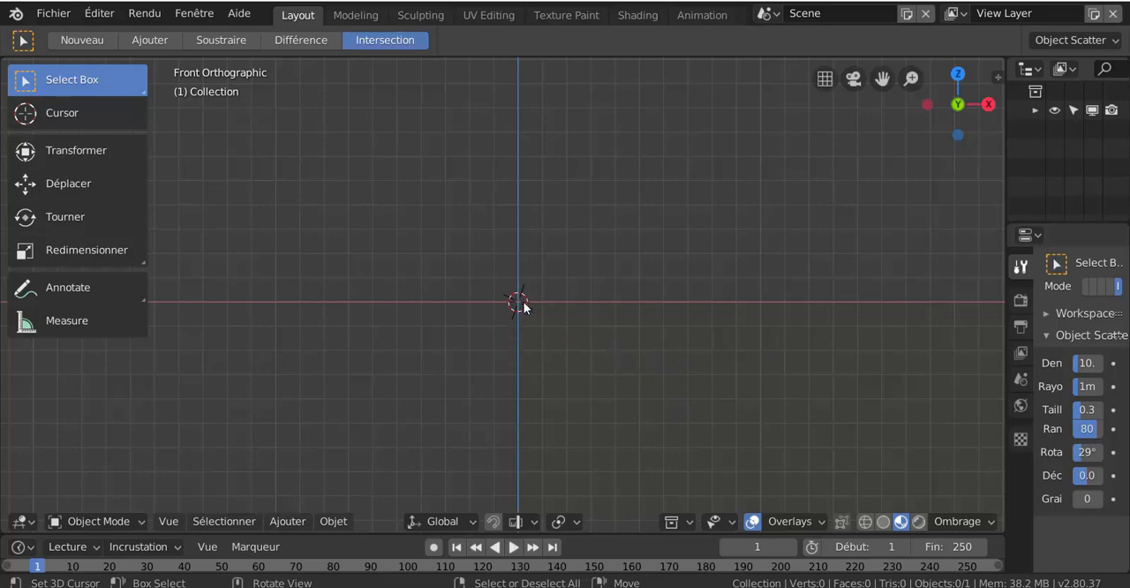
- Add a plane mesh at the scene's origin and scale it up uniformly by a factor of about 8.7
{"action": "scroll", "coordinate": [526, 340], "scroll_direction": "down", "scroll_amount": 2}
{"action": "scroll", "coordinate": [527, 340], "scroll_direction": "up", "scroll_amount": 3}
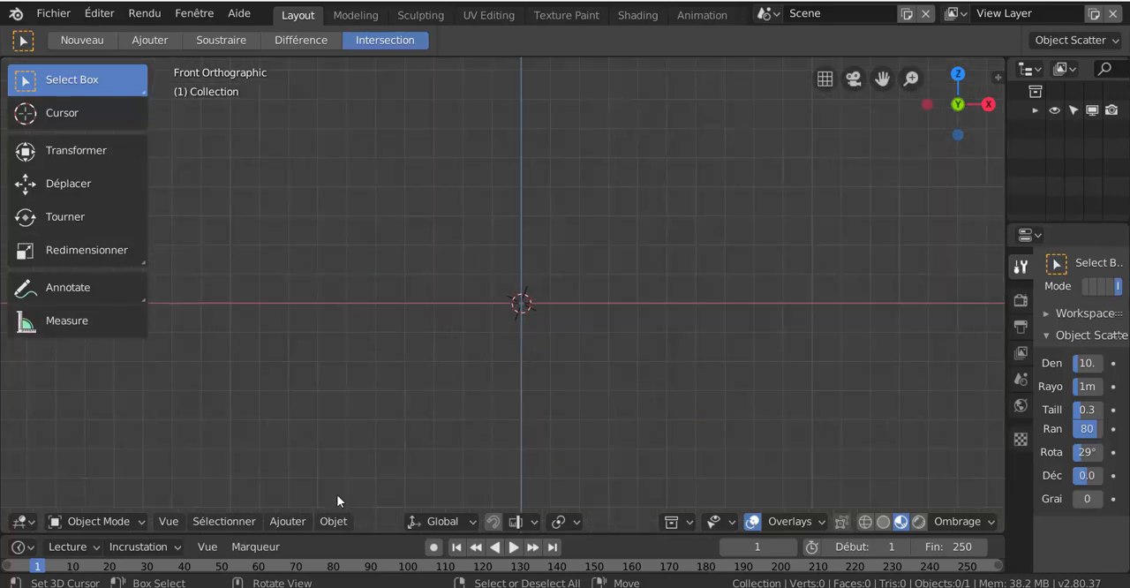
{"action": "left_click", "coordinate": [287, 522]}
{"action": "mouse_move", "coordinate": [295, 499]}
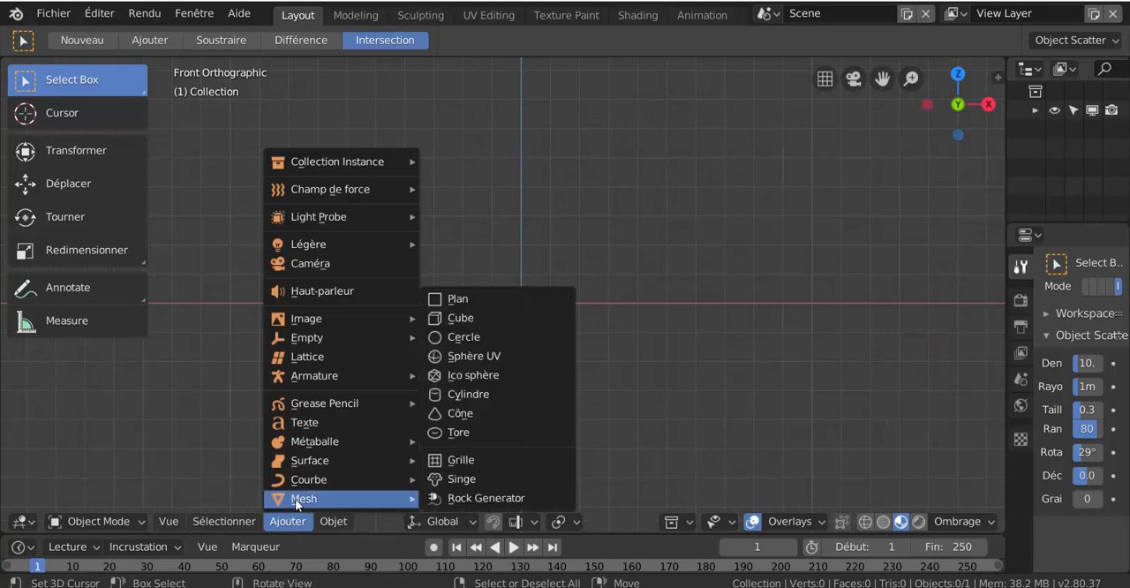
{"action": "left_click", "coordinate": [457, 301]}
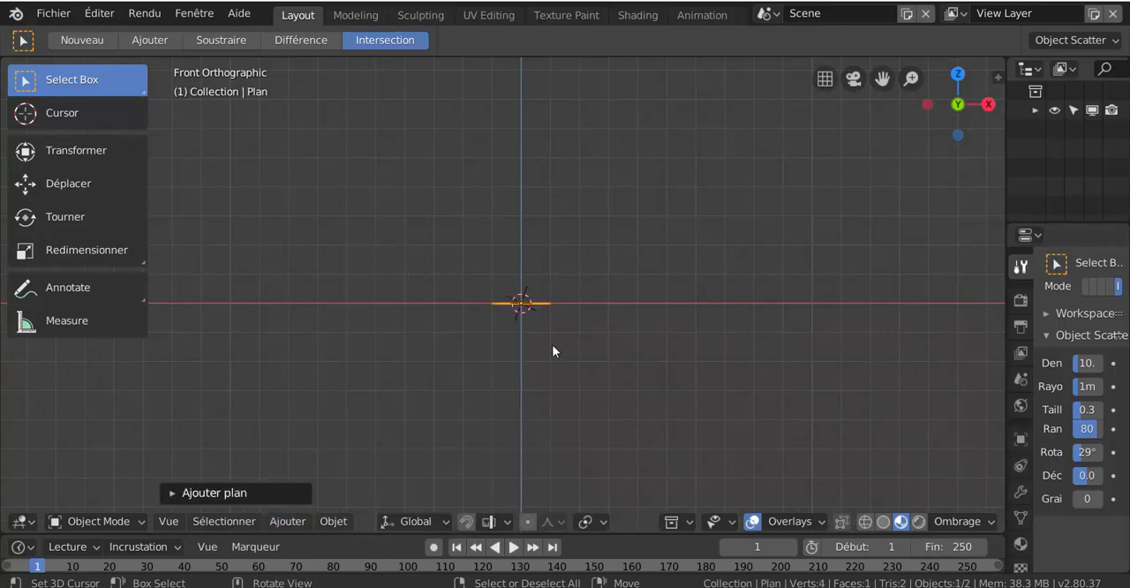
{"action": "middle_click_drag", "start_coordinate": [566, 383], "coordinate": [560, 424]}
{"action": "key", "text": "s"}
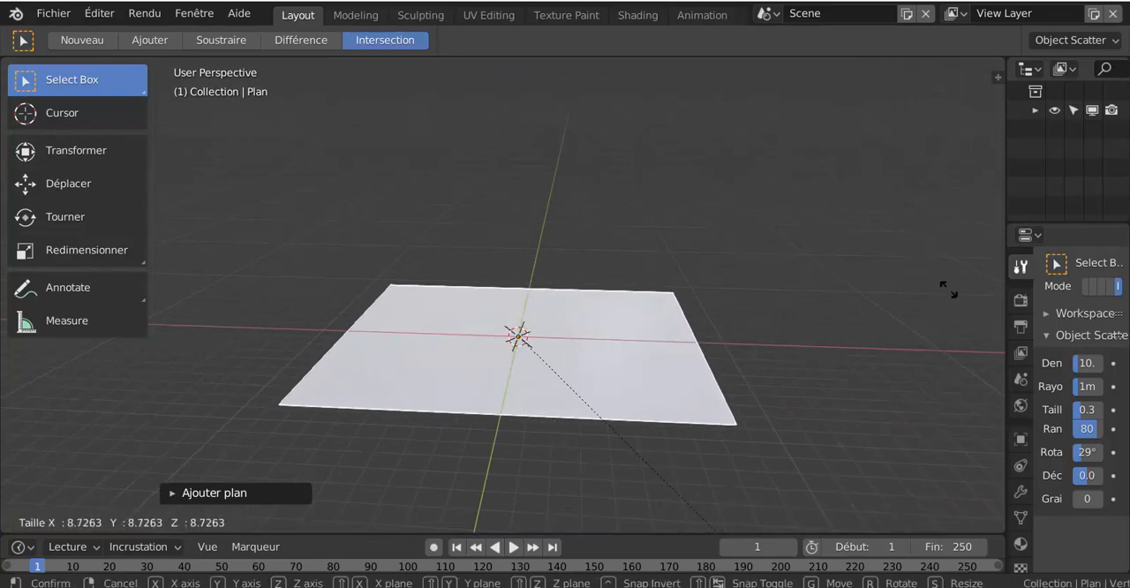
{"action": "left_click", "coordinate": [469, 442]}
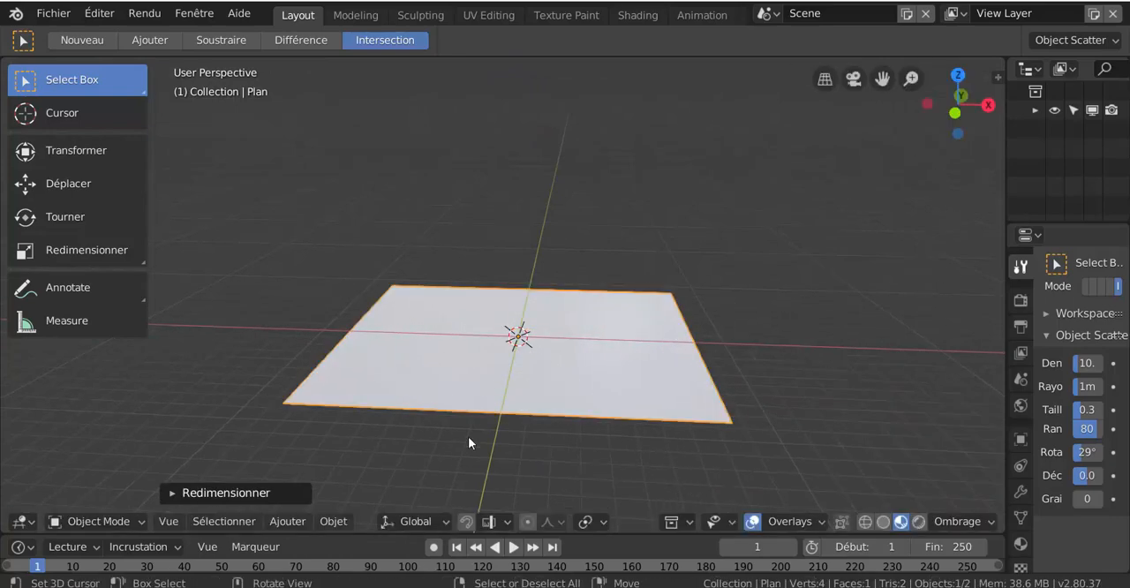
- Add a UV sphere at the centre of the plane
{"action": "left_click", "coordinate": [284, 522]}
{"action": "mouse_move", "coordinate": [292, 499]}
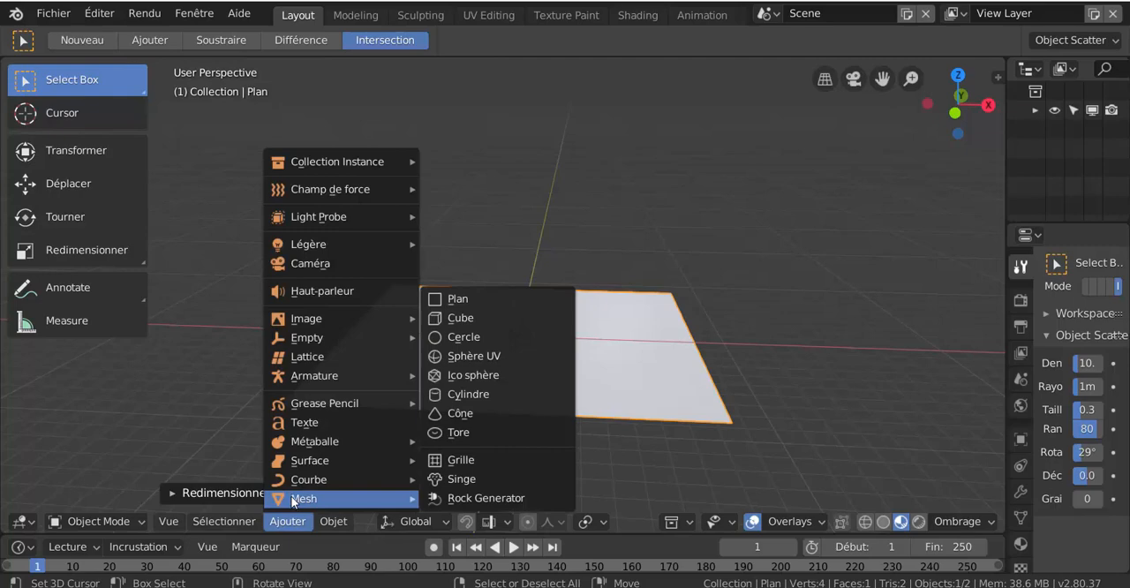
{"action": "left_click", "coordinate": [494, 356]}
{"action": "middle_click_drag", "start_coordinate": [561, 356], "coordinate": [539, 371]}
{"action": "scroll", "coordinate": [539, 371], "scroll_direction": "up", "scroll_amount": 3}
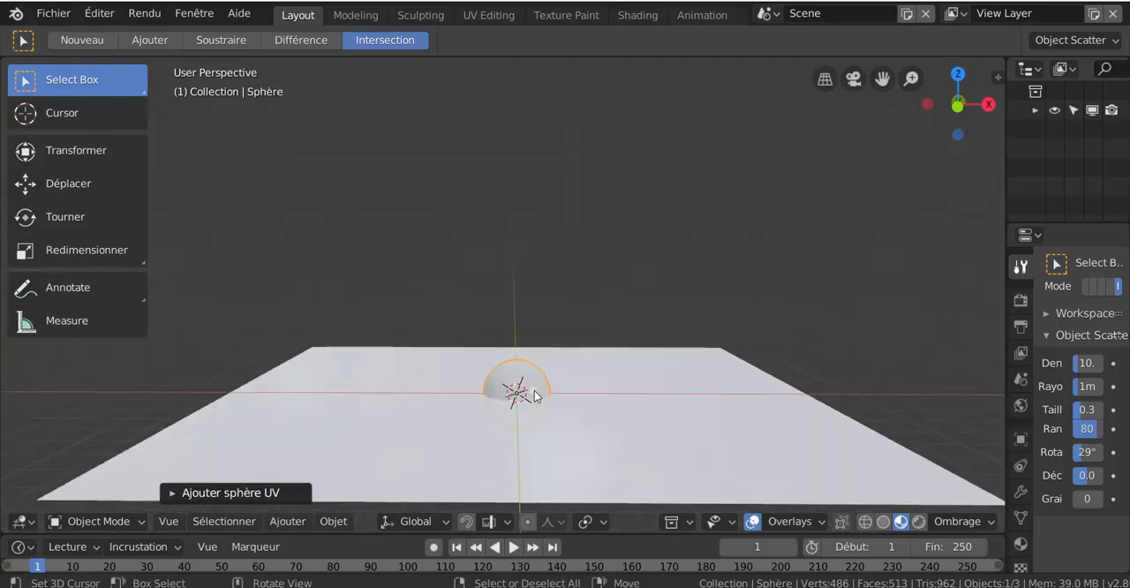
- Set the new UV sphere to 26 segments and 16 rings, and display the viewport in solid shading
{"action": "left_click", "coordinate": [172, 494]}
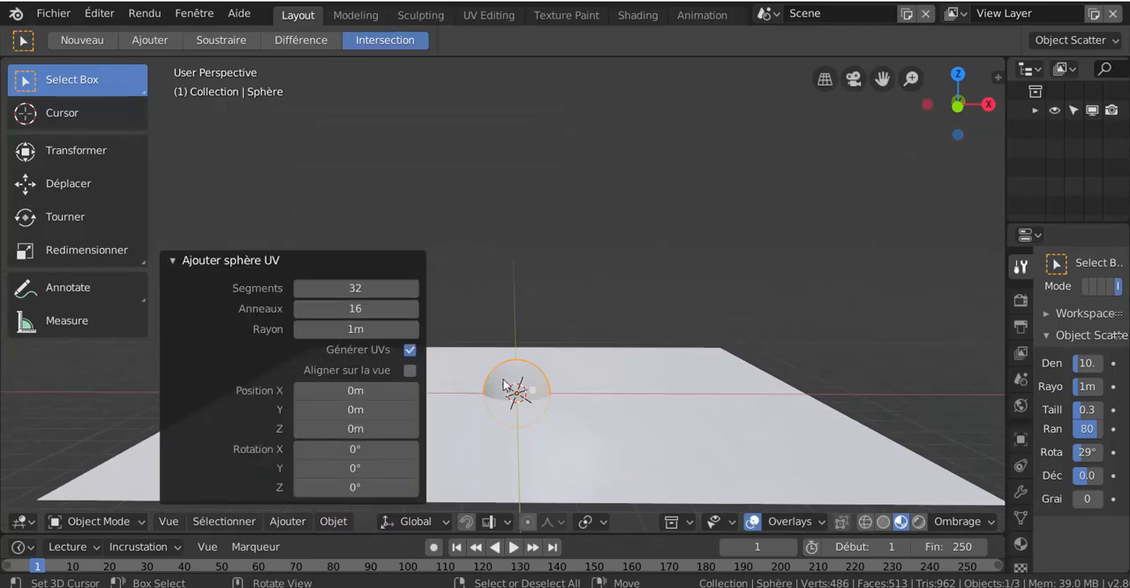
{"action": "middle_click_drag", "start_coordinate": [556, 412], "coordinate": [556, 358]}
{"action": "left_click_drag", "start_coordinate": [358, 294], "coordinate": [327, 295]}
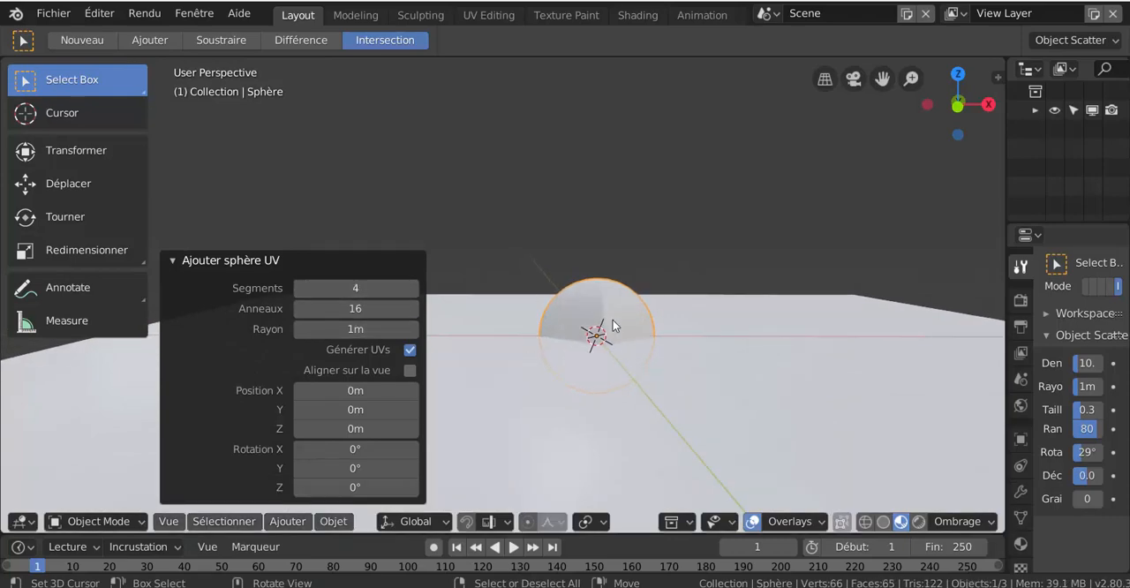
{"action": "middle_click_drag", "start_coordinate": [613, 321], "coordinate": [582, 354]}
{"action": "scroll", "coordinate": [582, 354], "scroll_direction": "up", "scroll_amount": 3}
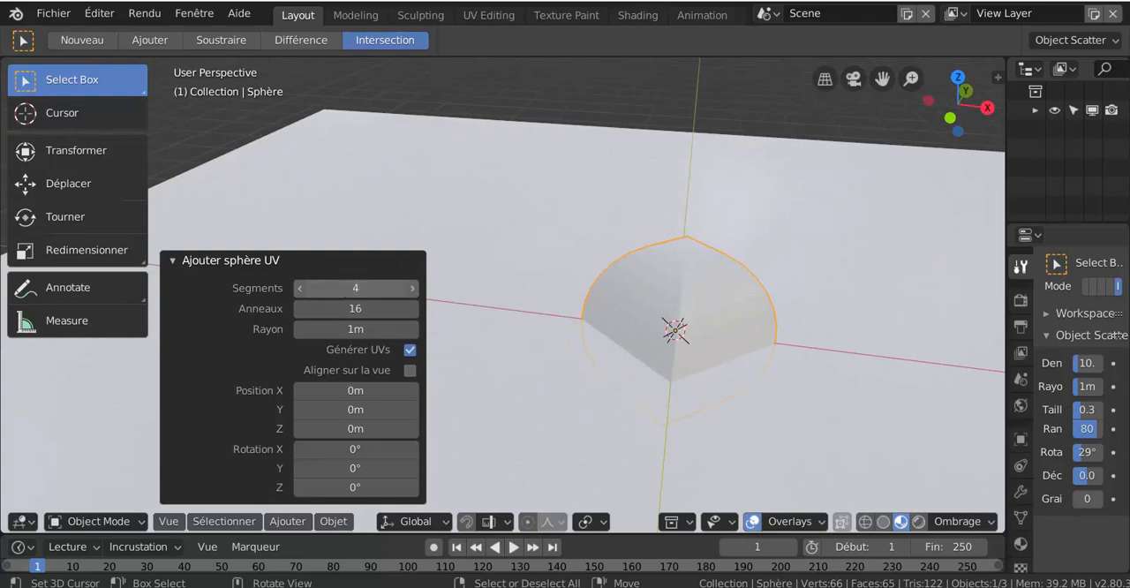
{"action": "mouse_move", "coordinate": [363, 290]}
{"action": "left_mouse_down"}
{"action": "mouse_move", "coordinate": [351, 292]}
{"action": "mouse_move", "coordinate": [354, 309]}
{"action": "left_mouse_up"}
{"action": "scroll", "coordinate": [654, 380], "scroll_direction": "up", "scroll_amount": 3}
{"action": "mouse_move", "coordinate": [655, 378]}
{"action": "middle_mouse_down", "text": "shift"}
{"action": "mouse_move", "coordinate": [551, 352]}
{"action": "mouse_move", "coordinate": [521, 361]}
{"action": "middle_mouse_up", "text": "shift"}
{"action": "left_click", "coordinate": [883, 523]}
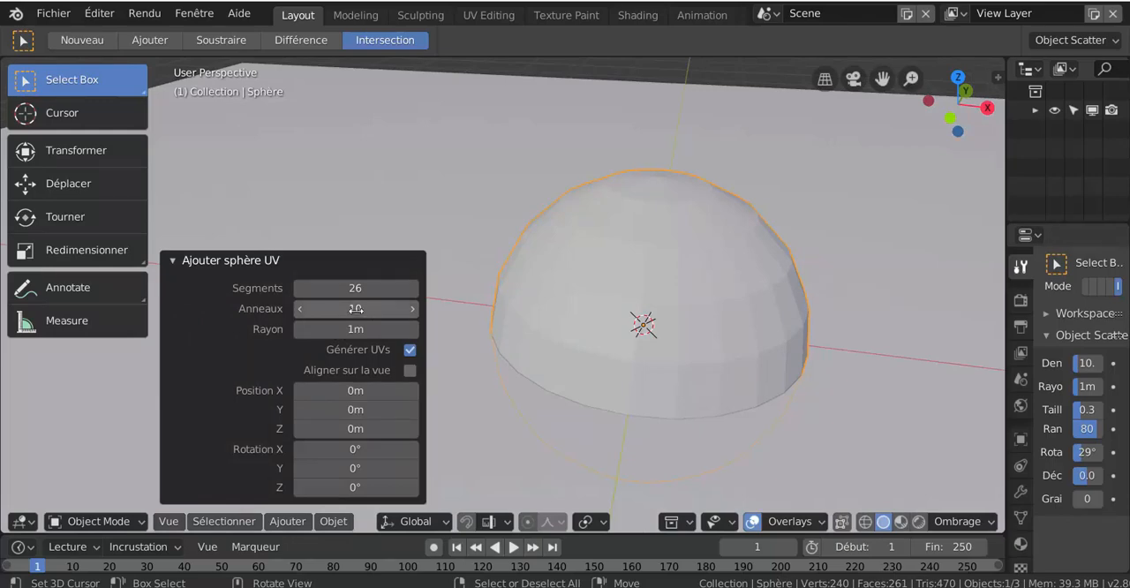
{"action": "mouse_move", "coordinate": [356, 310]}
{"action": "left_mouse_down"}
{"action": "mouse_move", "coordinate": [370, 310]}
{"action": "mouse_move", "coordinate": [345, 310]}
{"action": "mouse_move", "coordinate": [358, 310]}
{"action": "left_mouse_up"}
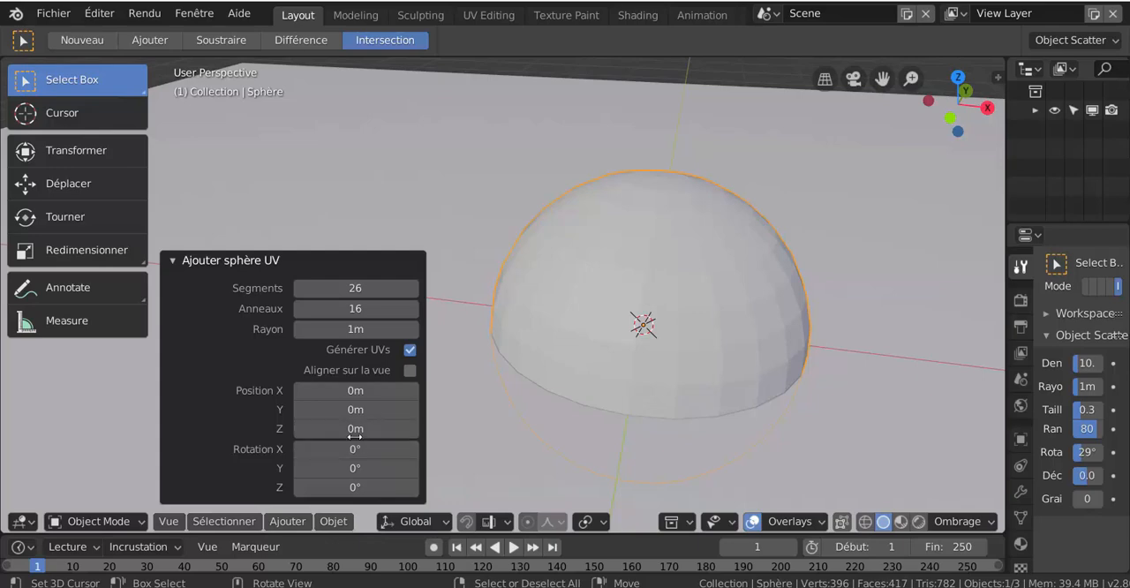
{"action": "left_click", "coordinate": [411, 351]}
- Switch the sphere to Sculpt Mode and sculpt its lower side with the Draw brush
{"action": "key", "text": "ctrl+Tab"}
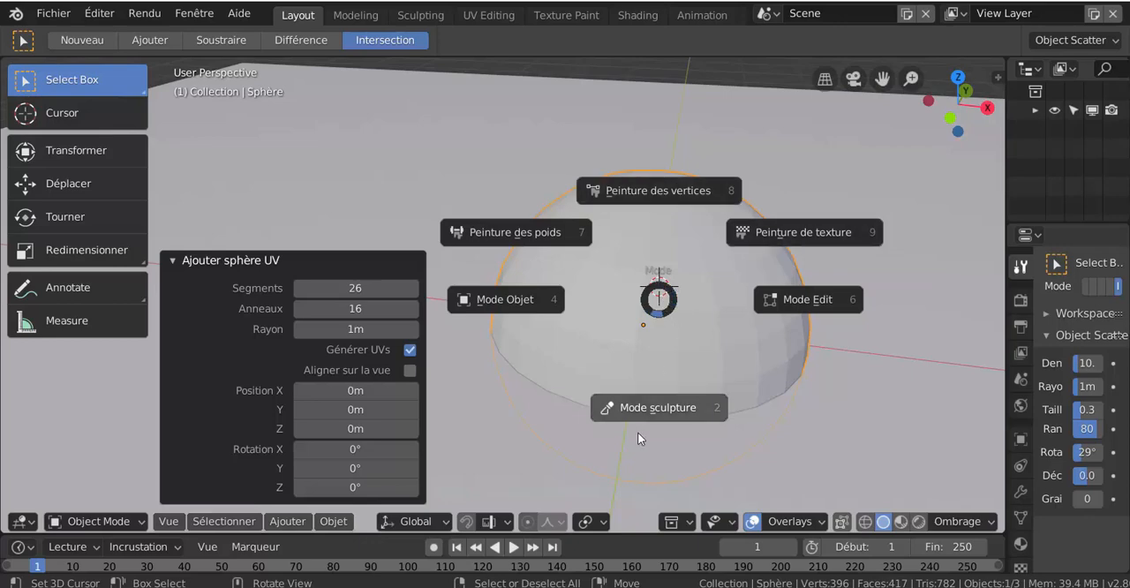
{"action": "left_click", "coordinate": [663, 409]}
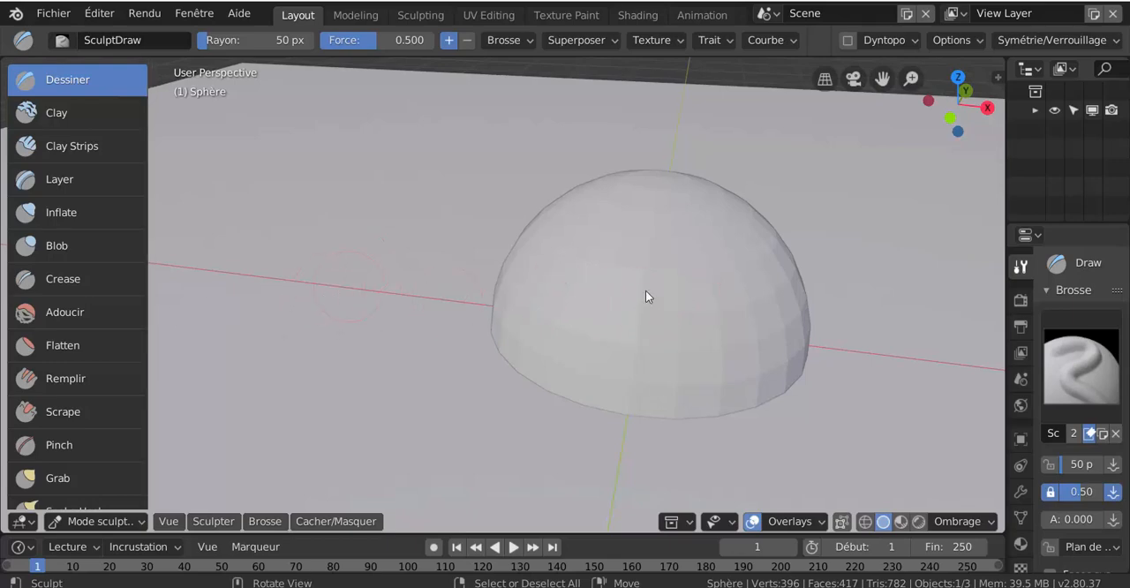
{"action": "scroll", "coordinate": [677, 295], "scroll_direction": "down", "scroll_amount": 3}
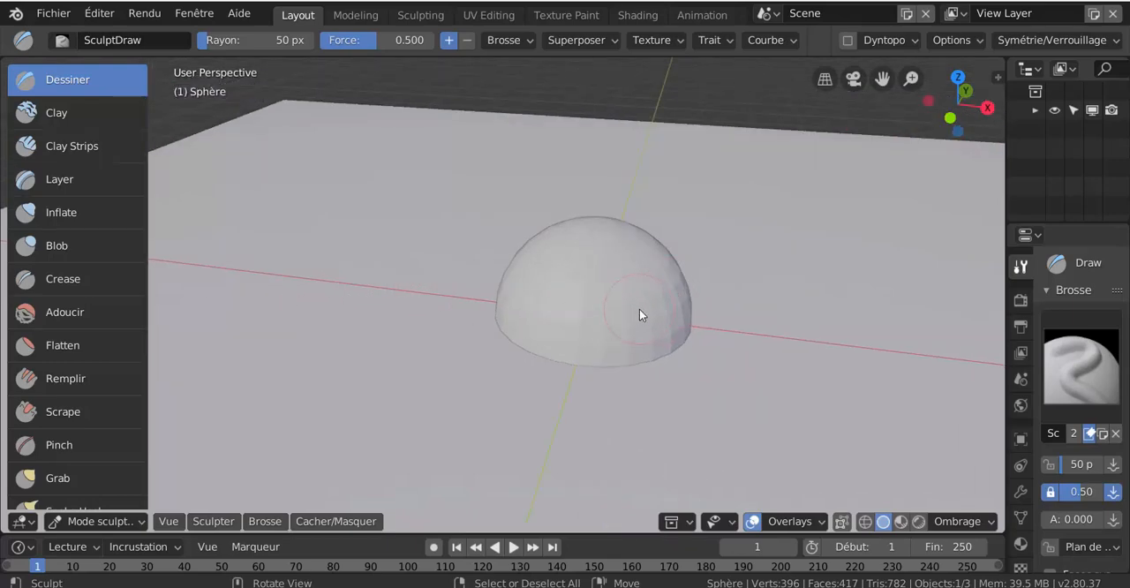
{"action": "mouse_move", "coordinate": [641, 315]}
{"action": "left_mouse_down"}
{"action": "mouse_move", "coordinate": [610, 319]}
{"action": "mouse_move", "coordinate": [589, 349]}
{"action": "left_mouse_up"}
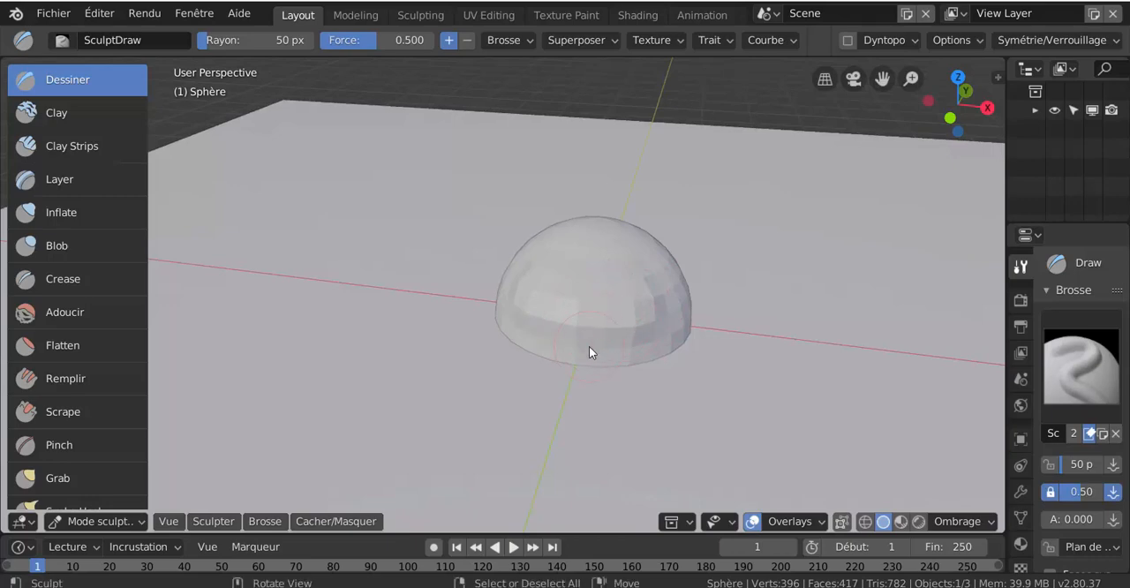
{"action": "mouse_move", "coordinate": [589, 348]}
{"action": "middle_mouse_down"}
{"action": "mouse_move", "coordinate": [666, 351]}
{"action": "mouse_move", "coordinate": [571, 346]}
{"action": "middle_mouse_up"}
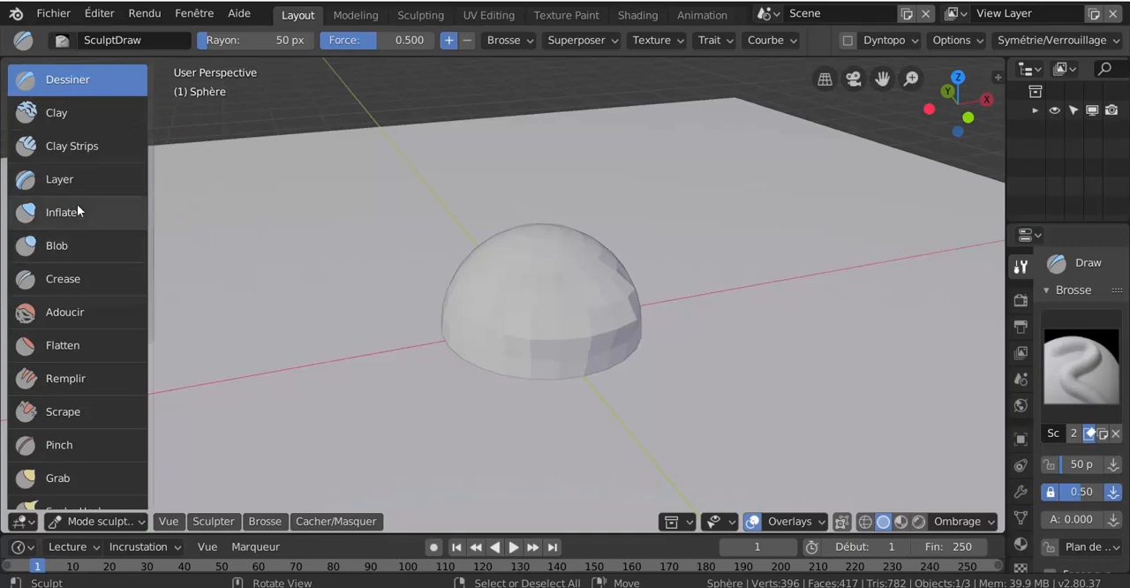
- Choose the Grab sculpting brush and enlarge its radius to 143 px
{"action": "scroll", "coordinate": [77, 205], "scroll_direction": "down", "scroll_amount": 4}
{"action": "scroll", "coordinate": [77, 205], "scroll_direction": "up", "scroll_amount": 4}
{"action": "scroll", "coordinate": [77, 205], "scroll_direction": "down", "scroll_amount": 7}
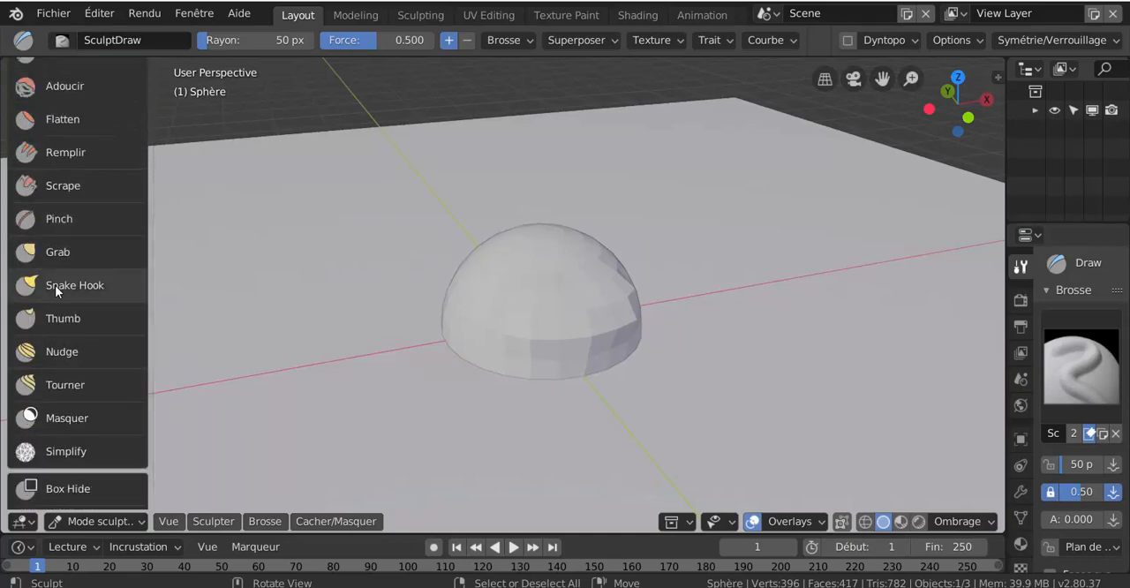
{"action": "left_click", "coordinate": [52, 289]}
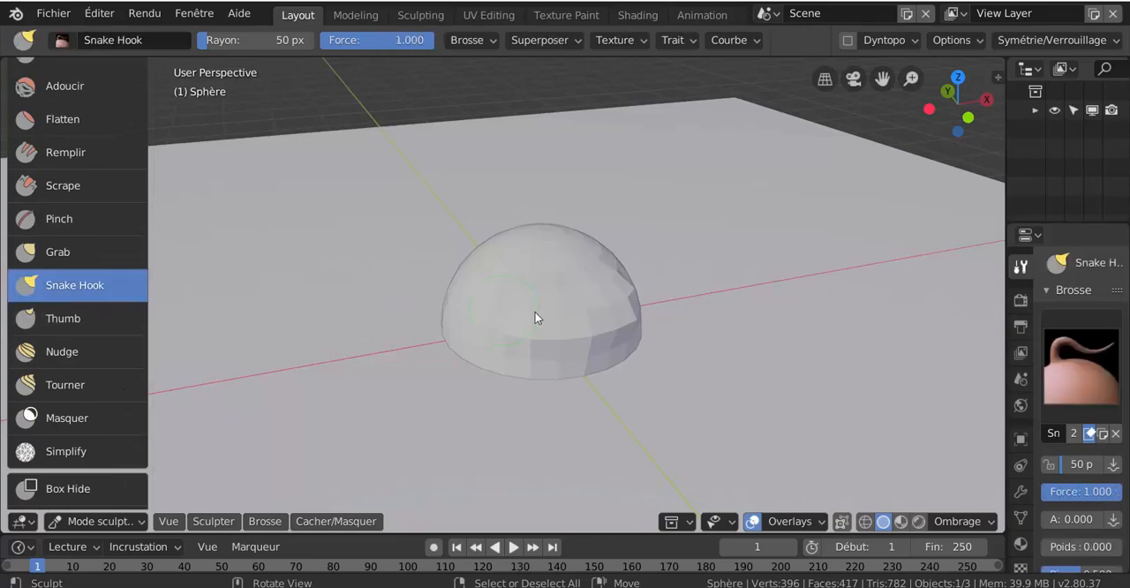
{"action": "left_click", "coordinate": [55, 318]}
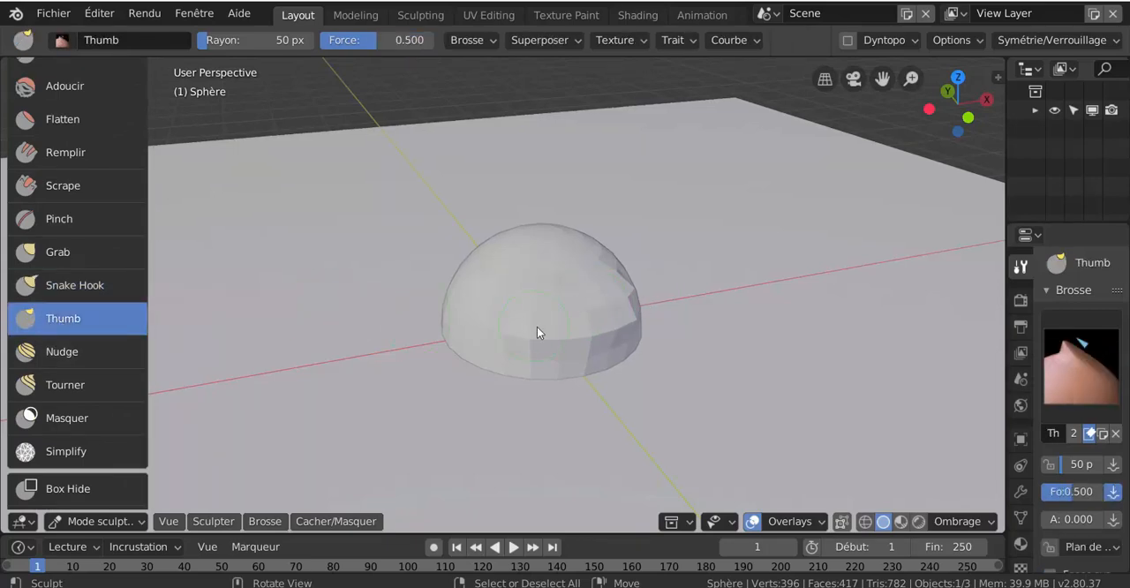
{"action": "left_click", "coordinate": [55, 285]}
{"action": "left_click", "coordinate": [51, 253]}
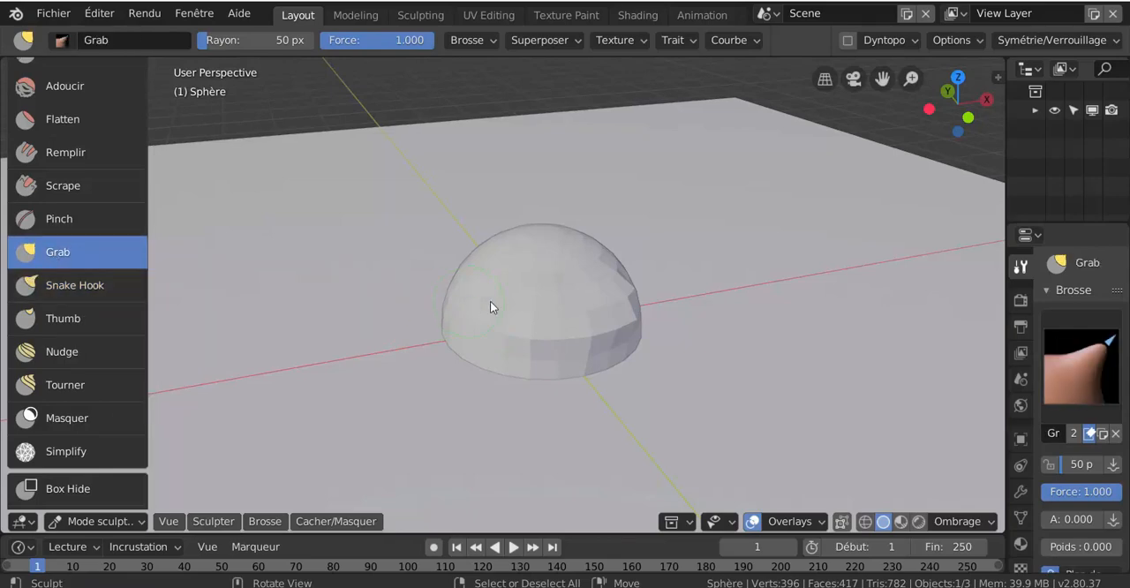
{"action": "key", "text": "f"}
{"action": "left_click", "coordinate": [589, 309]}
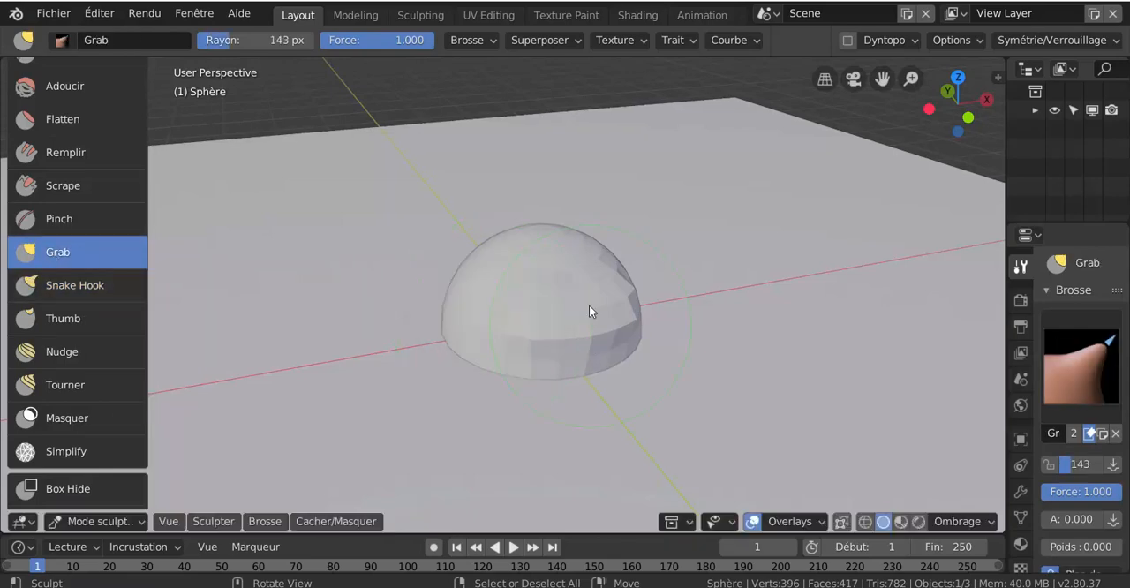
- Pull the sphere's sides and upper area outward with the Grab brush to form an irregular rock
{"action": "mouse_move", "coordinate": [589, 305]}
{"action": "left_mouse_down"}
{"action": "mouse_move", "coordinate": [647, 269]}
{"action": "mouse_move", "coordinate": [643, 295]}
{"action": "left_mouse_up"}
{"action": "left_click_drag", "start_coordinate": [512, 262], "coordinate": [495, 242]}
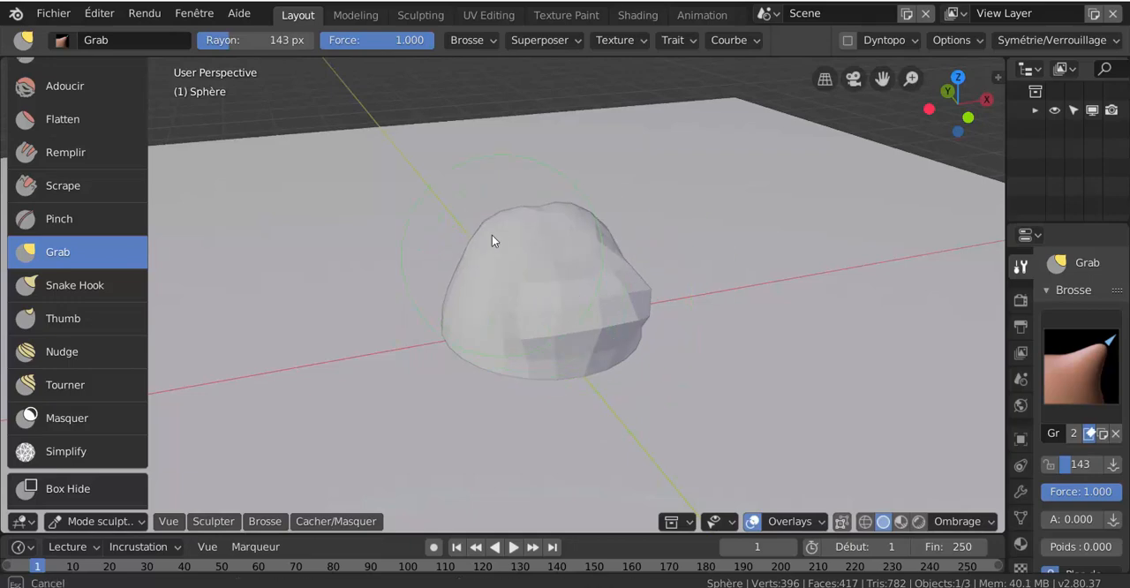
{"action": "middle_click_drag", "start_coordinate": [614, 398], "coordinate": [346, 390]}
{"action": "mouse_move", "coordinate": [411, 334]}
{"action": "middle_mouse_down"}
{"action": "mouse_move", "coordinate": [570, 356]}
{"action": "mouse_move", "coordinate": [283, 437]}
{"action": "mouse_move", "coordinate": [394, 394]}
{"action": "mouse_move", "coordinate": [394, 426]}
{"action": "mouse_move", "coordinate": [381, 424]}
{"action": "mouse_move", "coordinate": [492, 262]}
{"action": "mouse_move", "coordinate": [469, 436]}
{"action": "mouse_move", "coordinate": [474, 426]}
{"action": "mouse_move", "coordinate": [454, 426]}
{"action": "mouse_move", "coordinate": [336, 469]}
{"action": "mouse_move", "coordinate": [363, 486]}
{"action": "mouse_move", "coordinate": [445, 374]}
{"action": "mouse_move", "coordinate": [506, 408]}
{"action": "mouse_move", "coordinate": [514, 395]}
{"action": "mouse_move", "coordinate": [475, 372]}
{"action": "middle_mouse_up"}
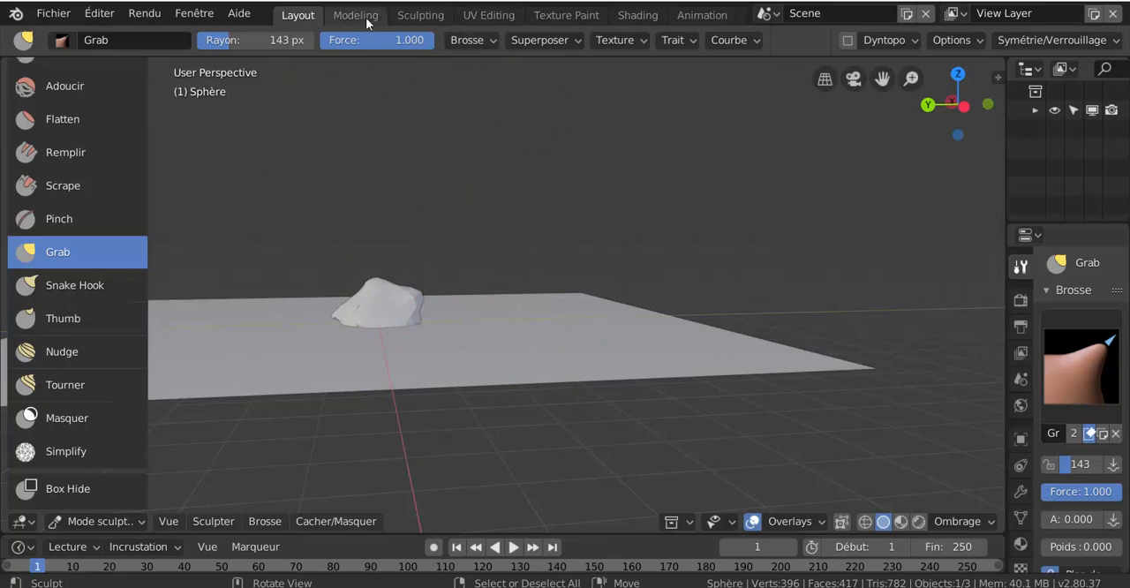
- Return the sculpted rock to Object Mode and move it up about 1 m so it stands clear of the plane
{"action": "key", "text": "ctrl+Tab"}
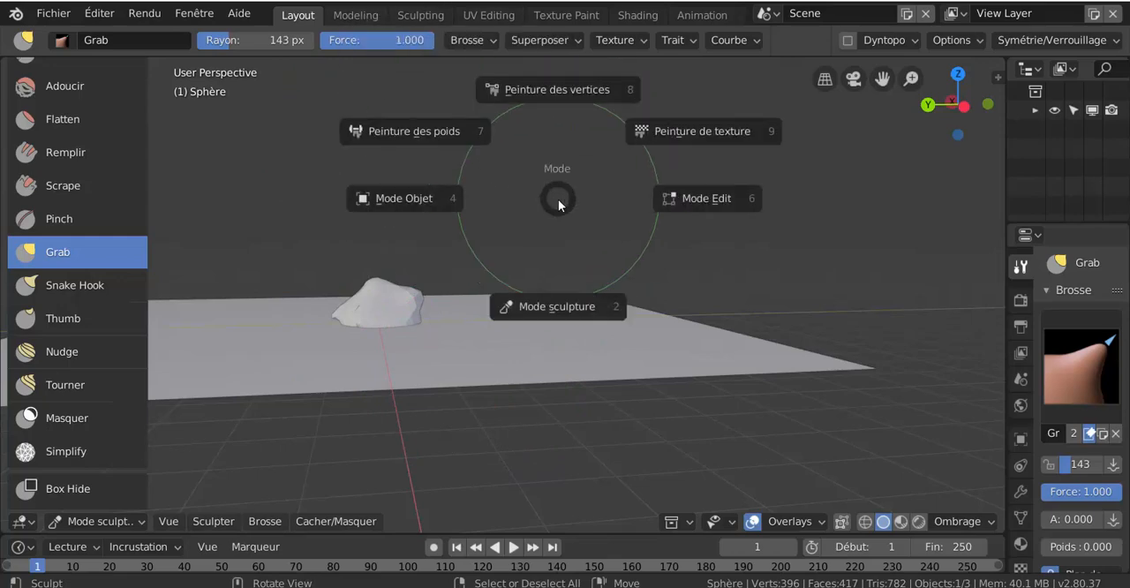
{"action": "left_click", "coordinate": [712, 200]}
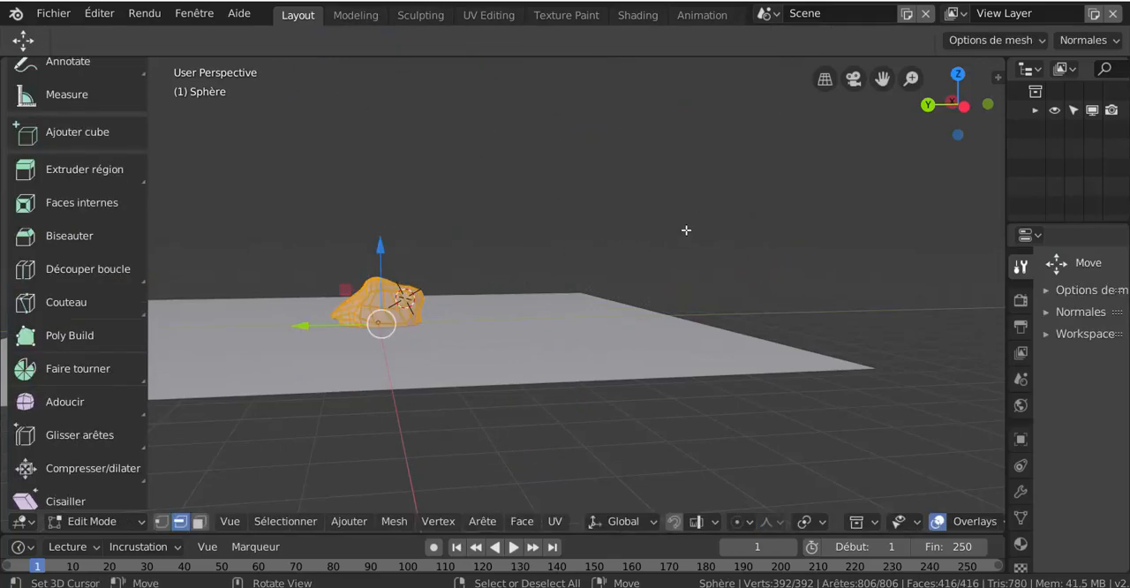
{"action": "key", "text": "ctrl+Tab"}
{"action": "left_click", "coordinate": [537, 249]}
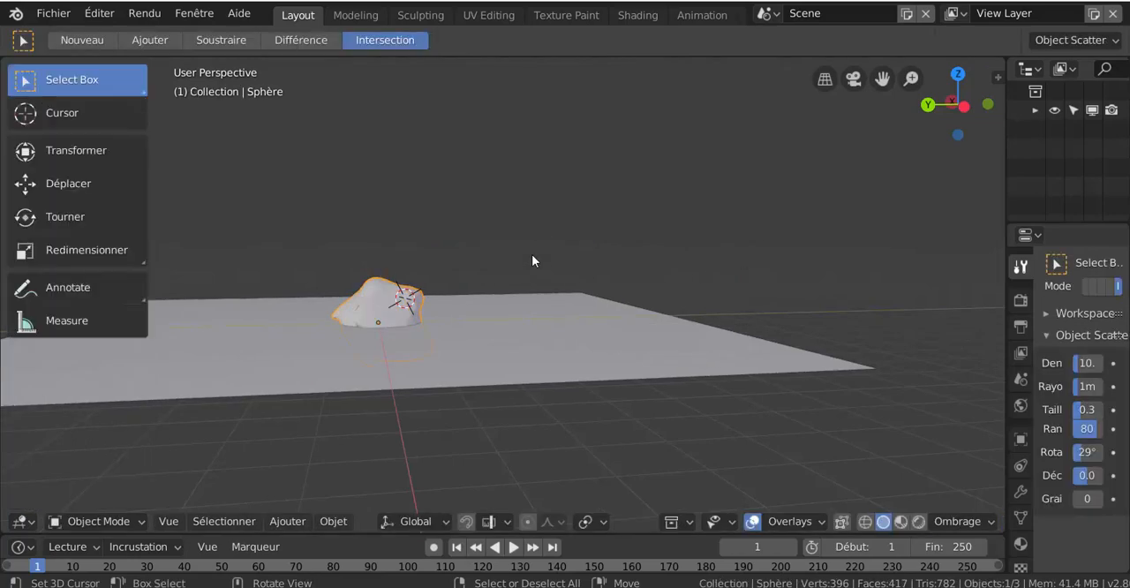
{"action": "scroll", "coordinate": [487, 297], "scroll_direction": "up", "scroll_amount": 3}
{"action": "key", "text": "g"}
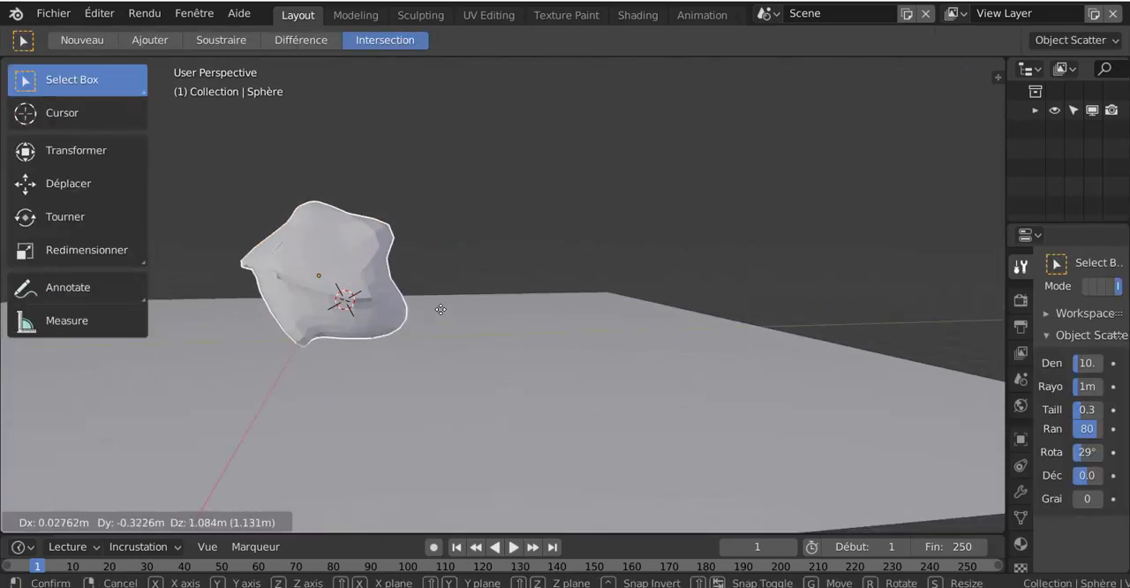
{"action": "left_click", "coordinate": [443, 322]}
{"action": "scroll", "coordinate": [503, 360], "scroll_direction": "down", "scroll_amount": 3}
{"action": "scroll", "coordinate": [503, 360], "scroll_direction": "up", "scroll_amount": 3}
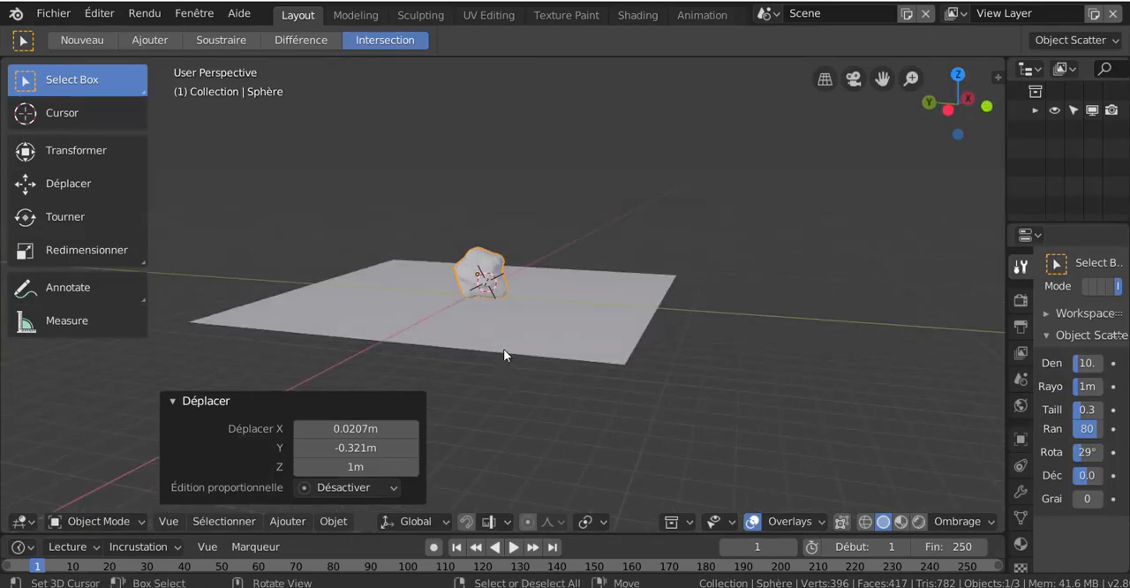
- Scale the raised rock uniformly to about 0.391
{"action": "middle_click_drag", "start_coordinate": [503, 349], "coordinate": [536, 345]}
{"action": "key", "text": "s"}
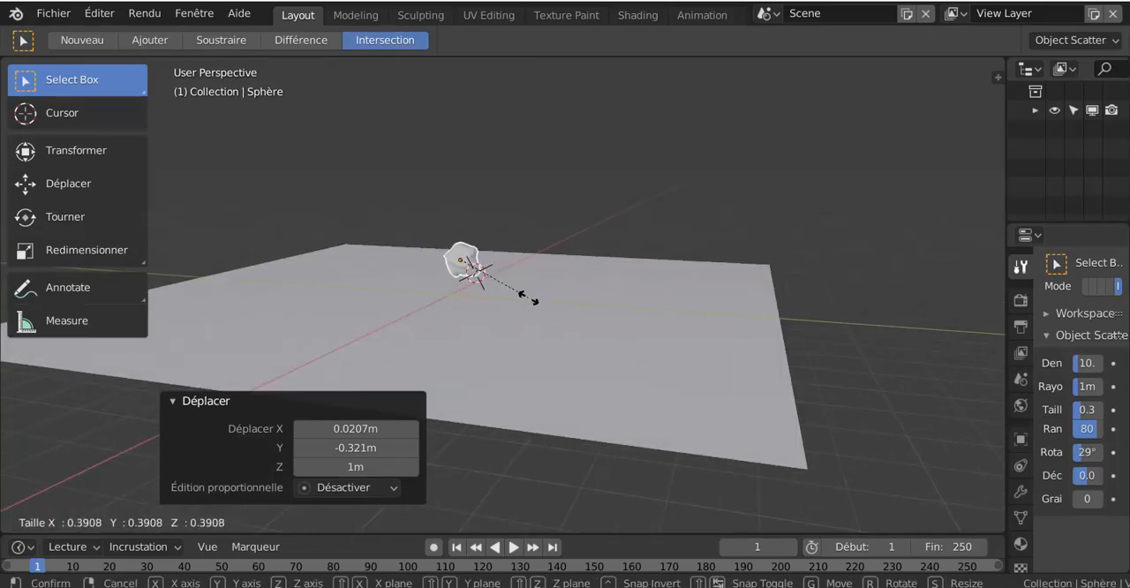
{"action": "left_click", "coordinate": [492, 310]}
{"action": "scroll", "coordinate": [493, 312], "scroll_direction": "up", "scroll_amount": 2}
- In the front orthographic view, lower the rock about 0.517 m onto the plane
{"action": "key", "text": "KP_5"}
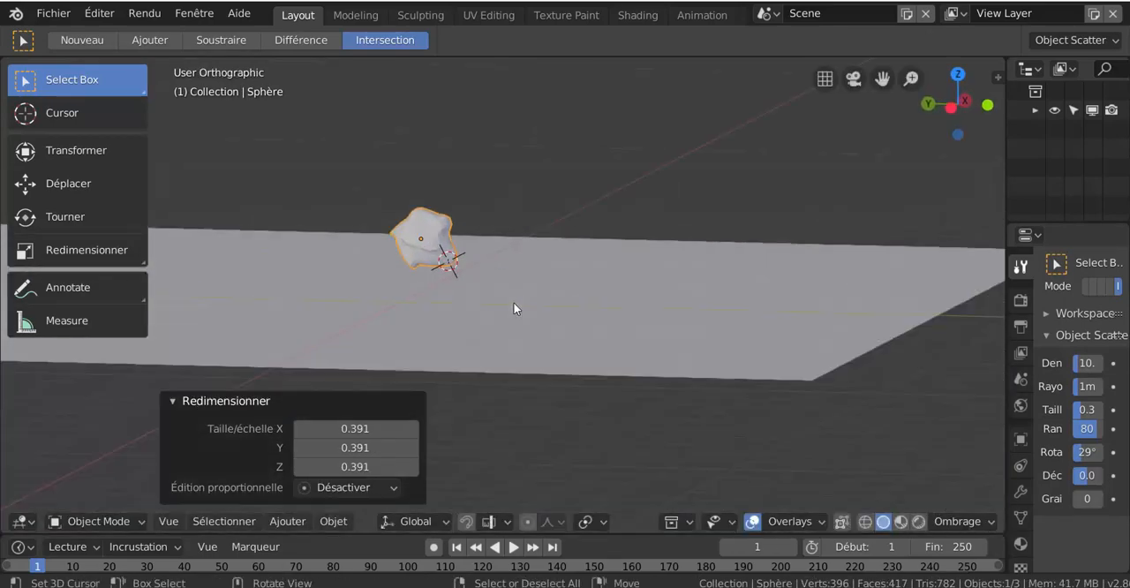
{"action": "key", "text": "KP_1"}
{"action": "key", "text": "g"}
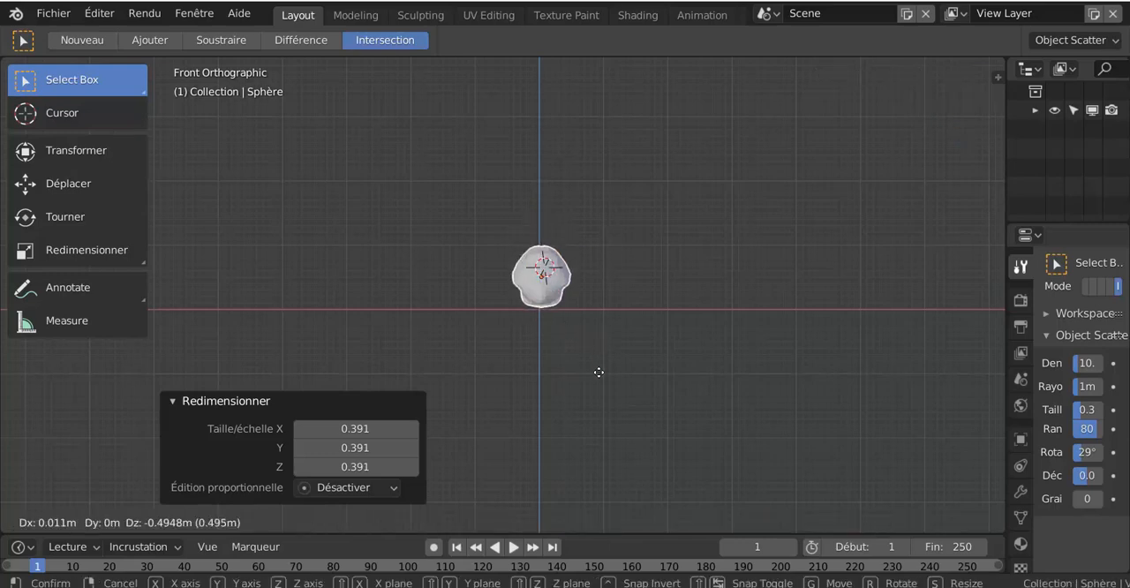
{"action": "left_click", "coordinate": [598, 373]}
{"action": "middle_click_drag", "start_coordinate": [737, 259], "coordinate": [547, 339]}
{"action": "scroll", "coordinate": [509, 303], "scroll_direction": "up", "scroll_amount": 2}
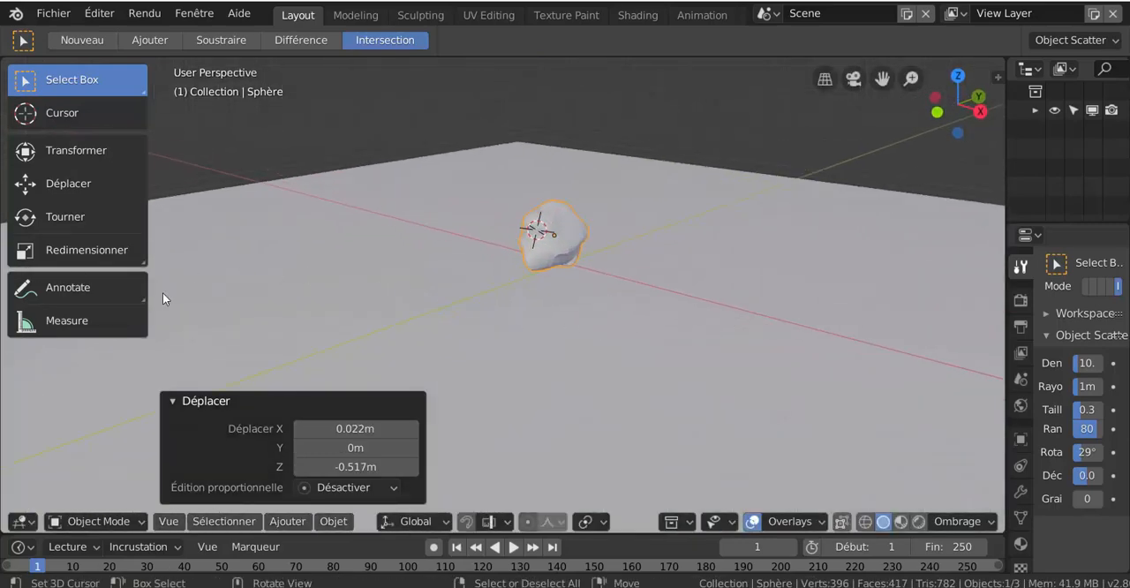
- Add another UV sphere and scale it uniformly to about 0.557
{"action": "left_click", "coordinate": [285, 522]}
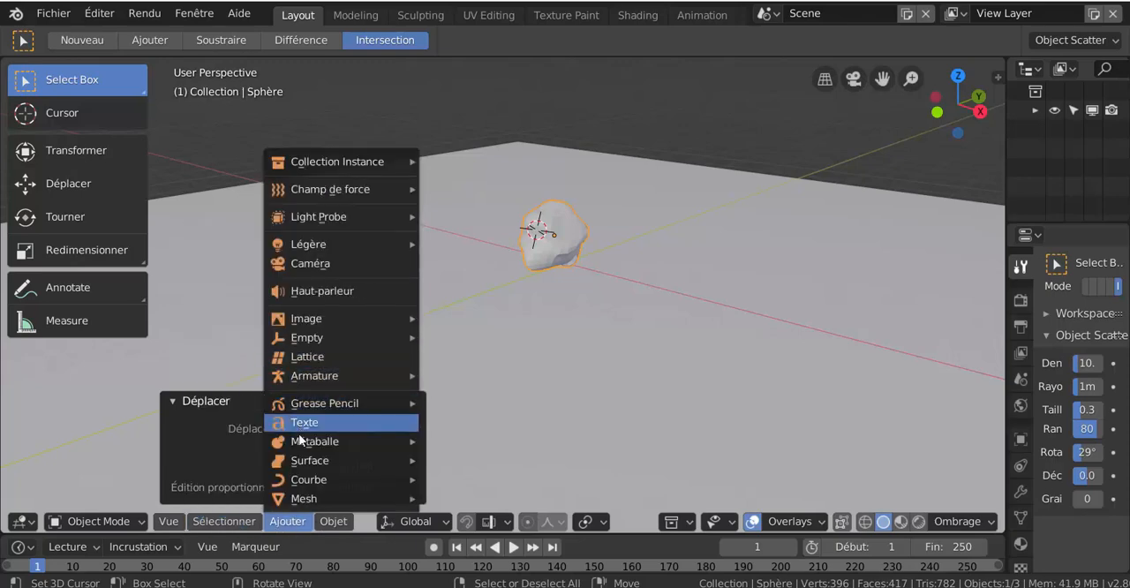
{"action": "mouse_move", "coordinate": [294, 500]}
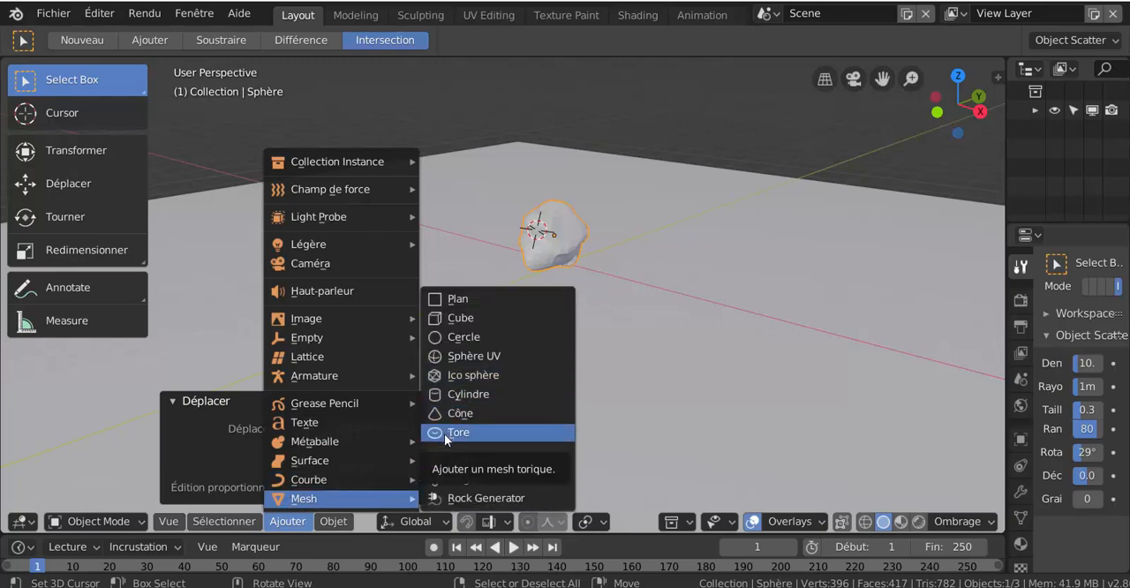
{"action": "left_click", "coordinate": [462, 356]}
{"action": "key", "text": "s"}
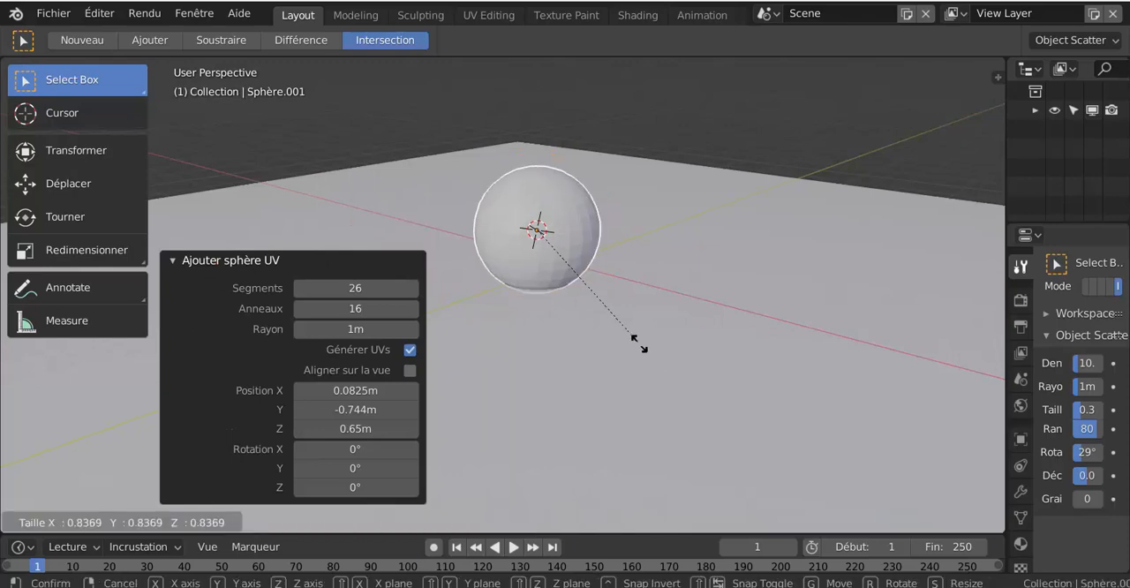
{"action": "left_click", "coordinate": [598, 310]}
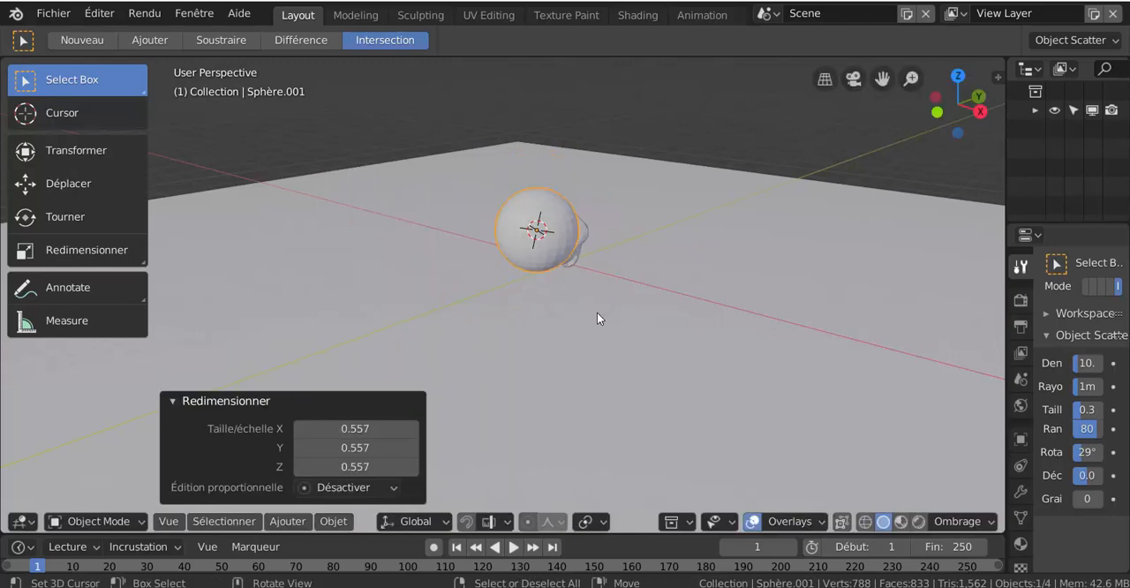
- Move the new sphere beside the rock, about 1.22 m in X and 1.09 m in Y, and switch it to Sculpt Mode
{"action": "key", "text": "g"}
{"action": "left_click", "coordinate": [719, 314]}
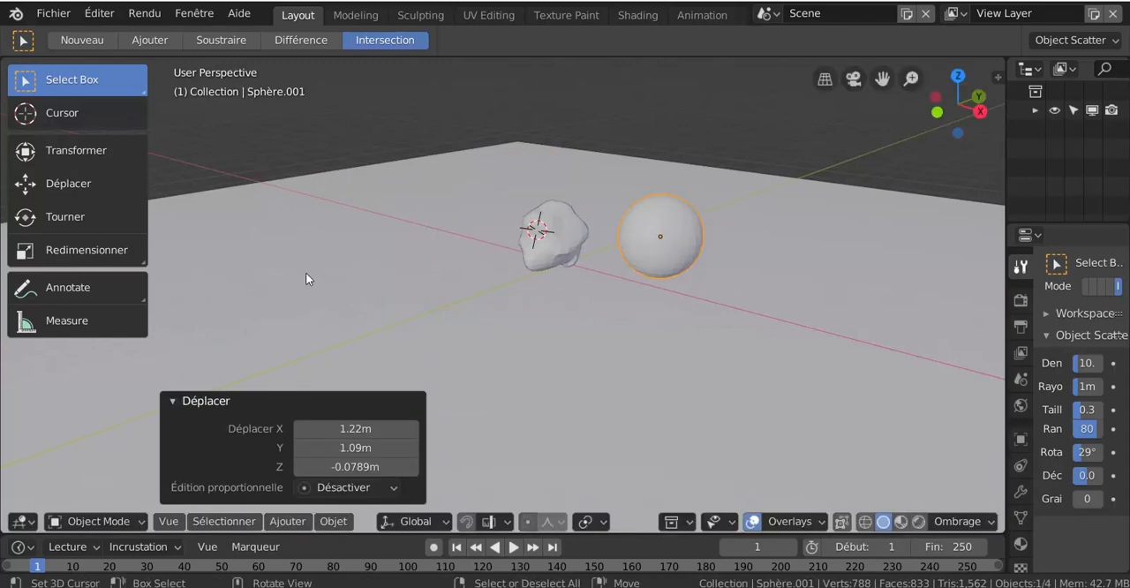
{"action": "key", "text": "ctrl+Tab"}
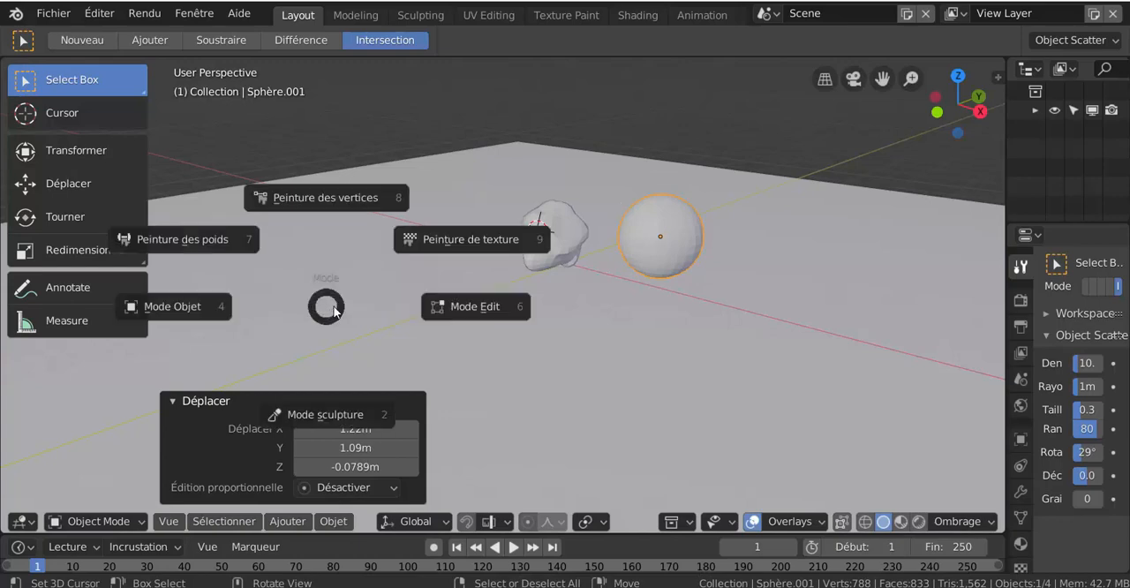
{"action": "left_click", "coordinate": [458, 307]}
{"action": "key", "text": "ctrl+Tab"}
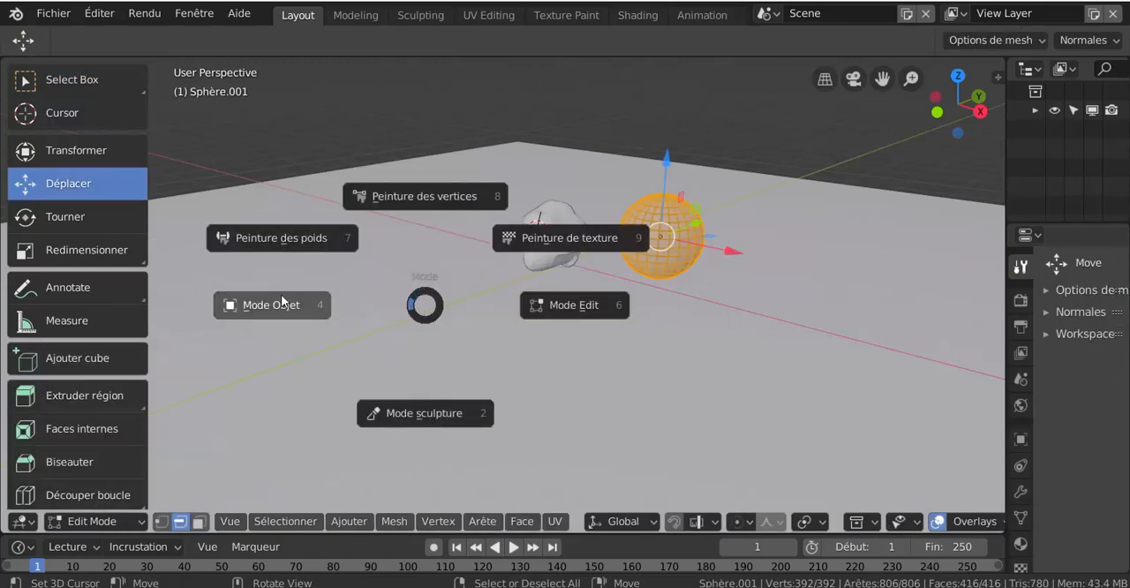
{"action": "left_click", "coordinate": [407, 416]}
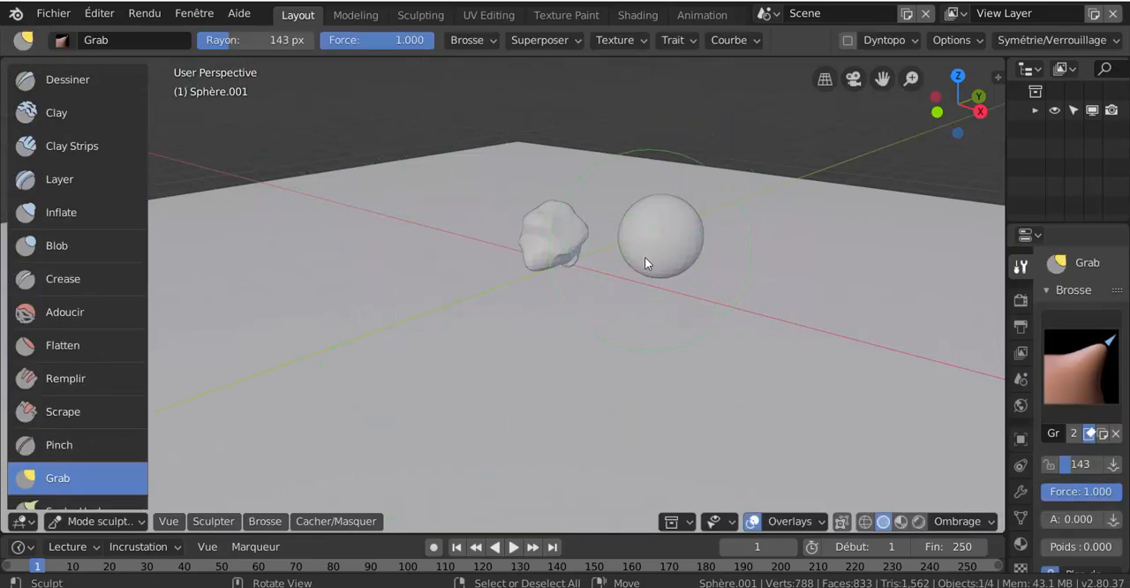
- Pull the second sphere into an irregular rock shape with the Grab brush, undoing unwanted strokes
{"action": "left_click_drag", "start_coordinate": [646, 260], "coordinate": [621, 273]}
{"action": "left_click_drag", "start_coordinate": [671, 245], "coordinate": [651, 245]}
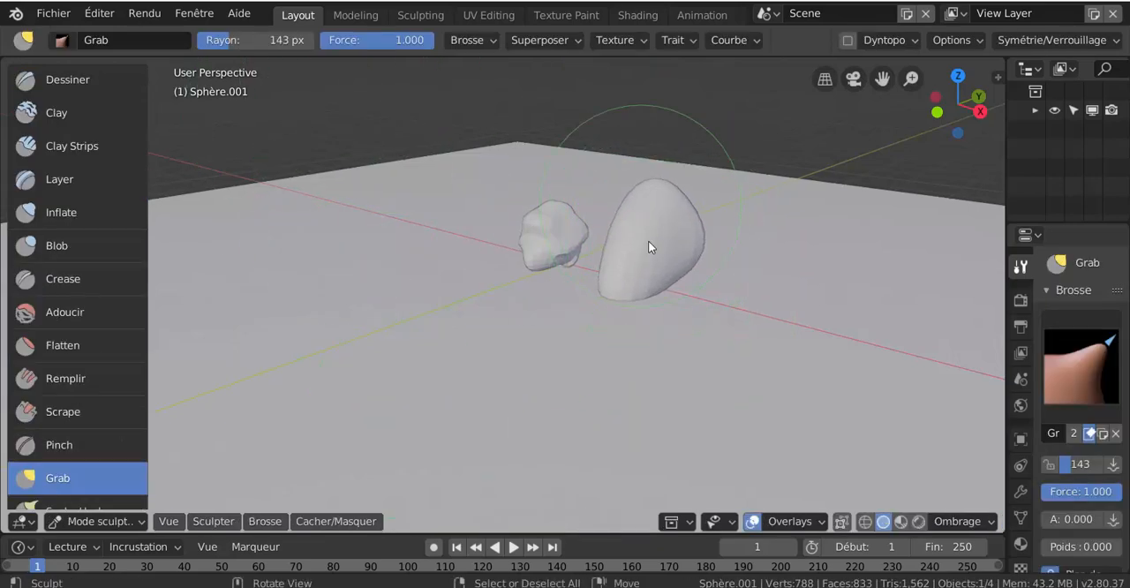
{"action": "mouse_move", "coordinate": [651, 245]}
{"action": "middle_mouse_down"}
{"action": "mouse_move", "coordinate": [528, 283]}
{"action": "mouse_move", "coordinate": [552, 260]}
{"action": "mouse_move", "coordinate": [618, 277]}
{"action": "middle_mouse_up"}
{"action": "mouse_move", "coordinate": [618, 277]}
{"action": "left_mouse_down"}
{"action": "mouse_move", "coordinate": [617, 296]}
{"action": "mouse_move", "coordinate": [593, 291]}
{"action": "left_mouse_up"}
{"action": "key", "text": "ctrl+z"}
{"action": "key", "text": "ctrl+z"}
{"action": "key", "text": "ctrl+z"}
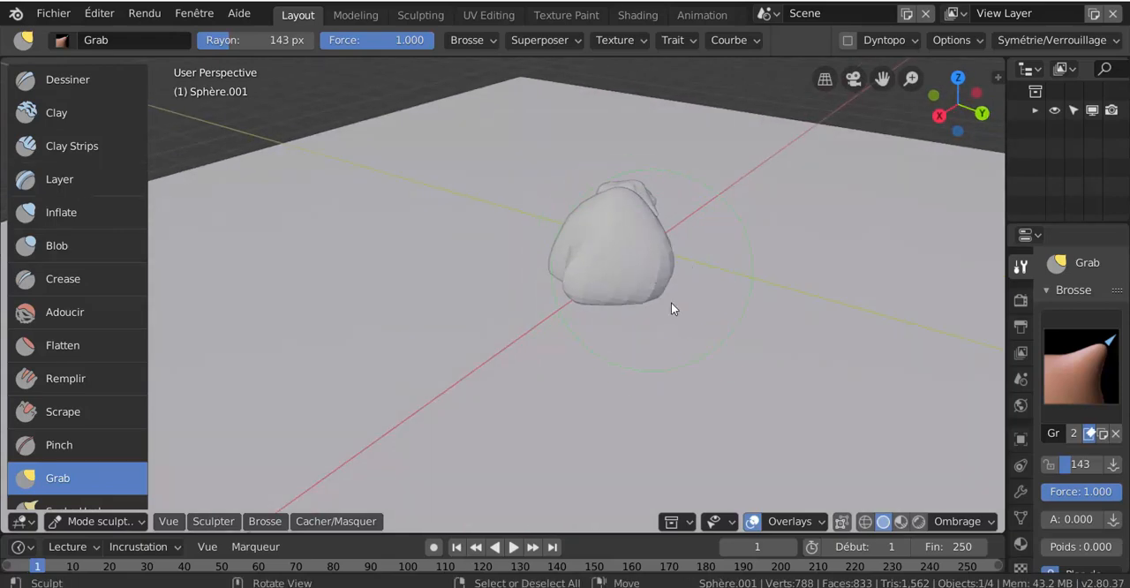
- Return the second rock to Object Mode and scale it uniformly to about 0.494
{"action": "scroll", "coordinate": [676, 311], "scroll_direction": "up", "scroll_amount": 2}
{"action": "key", "text": "ctrl+Tab"}
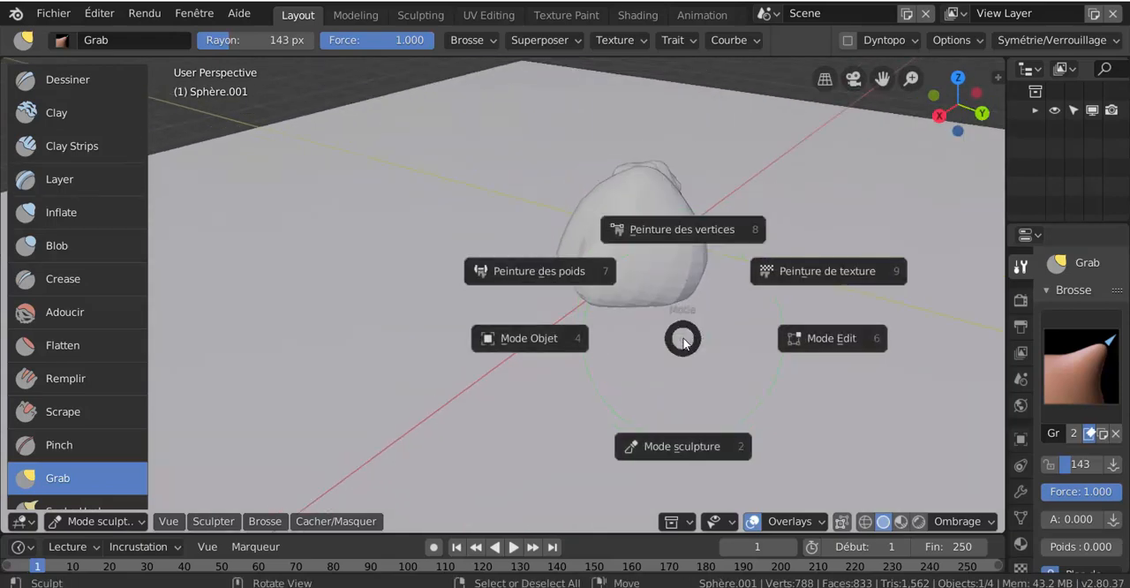
{"action": "left_click", "coordinate": [865, 341]}
{"action": "key", "text": "ctrl+Tab"}
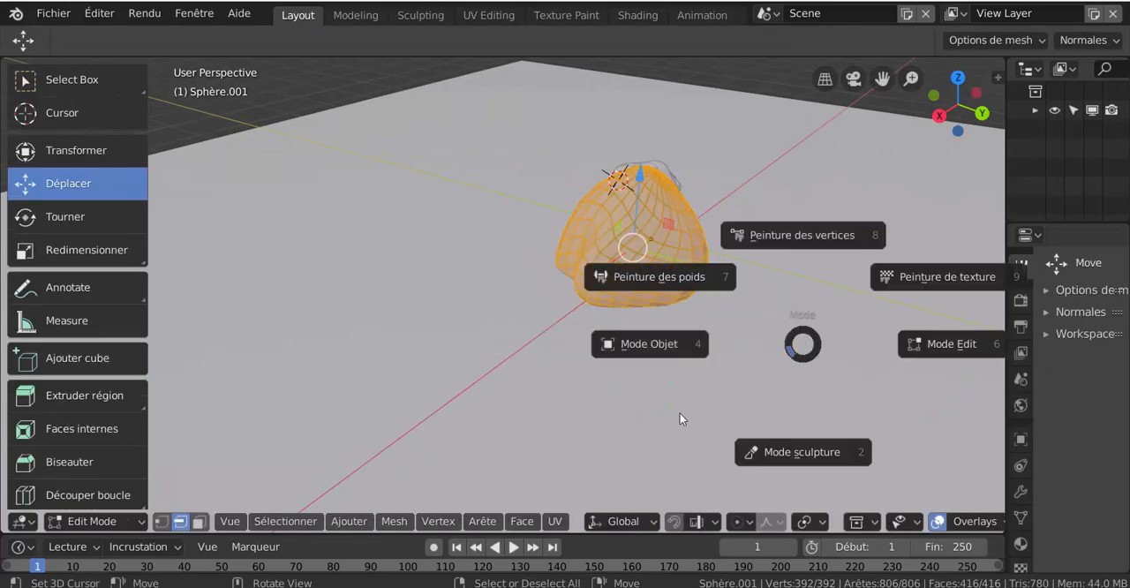
{"action": "left_click", "coordinate": [653, 344]}
{"action": "key", "text": "s"}
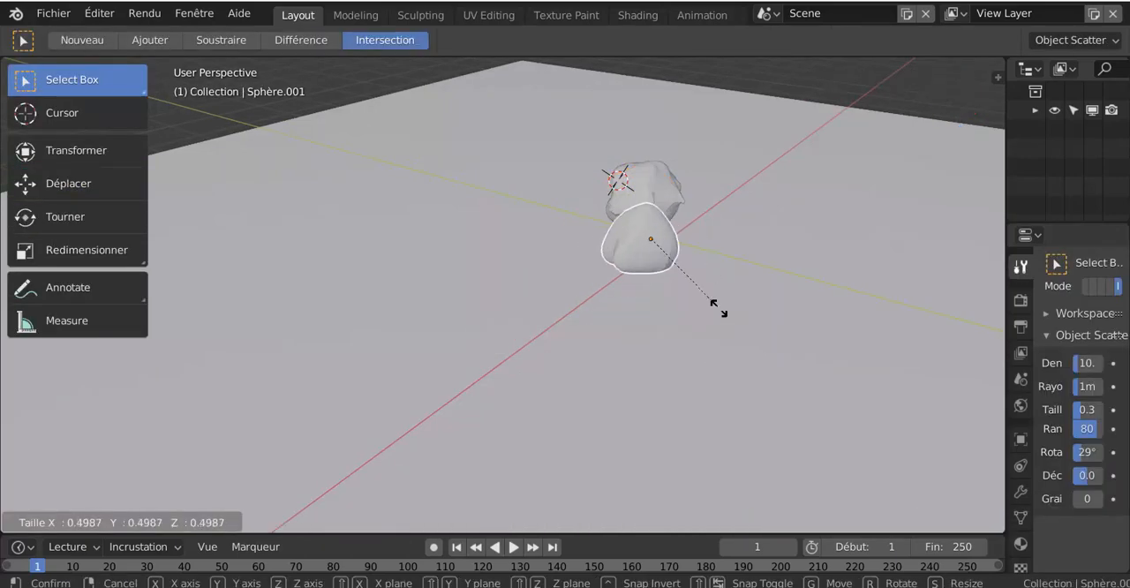
{"action": "left_click", "coordinate": [719, 306]}
- Move the second rock closer to the first and down, about -0.27 m in X, -0.359 m in Y and -0.202 m in Z
{"action": "middle_click_drag", "start_coordinate": [722, 320], "coordinate": [792, 309]}
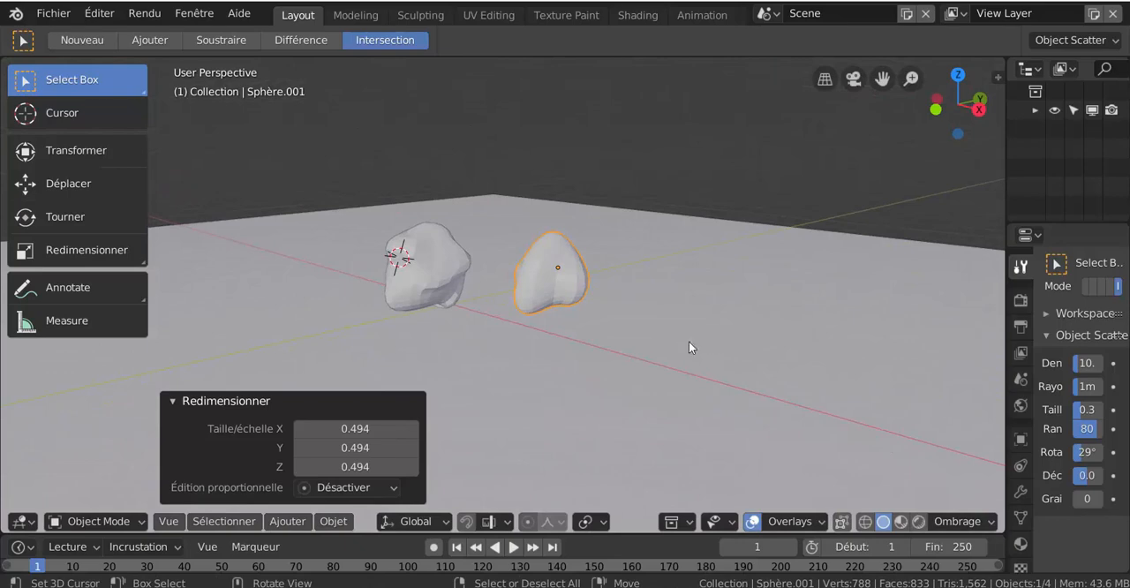
{"action": "key", "text": "g"}
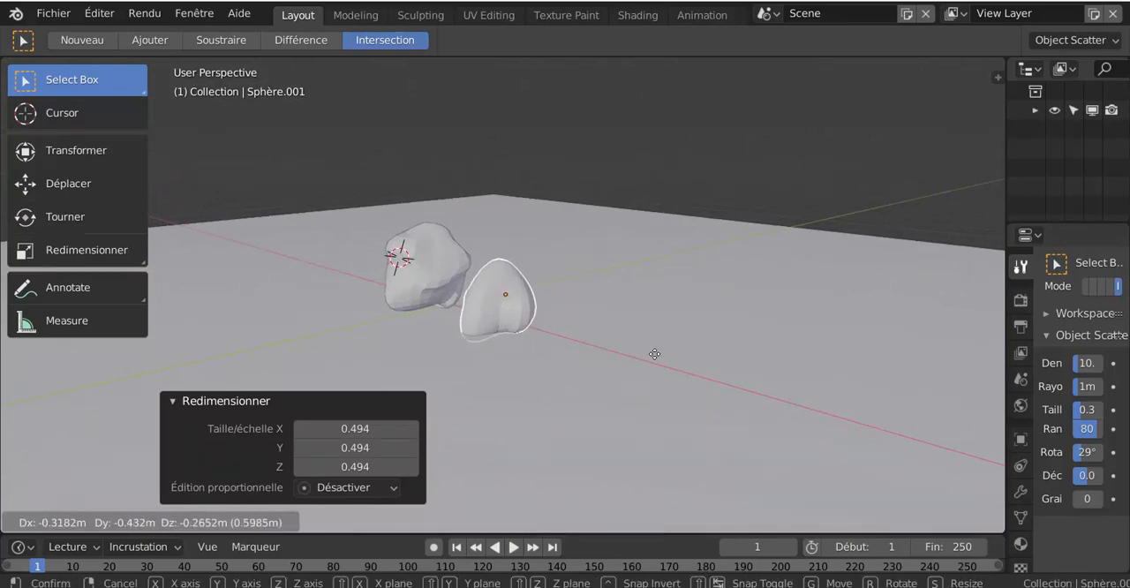
{"action": "left_click", "coordinate": [656, 345]}
{"action": "middle_click_drag", "start_coordinate": [617, 360], "coordinate": [563, 349]}
{"action": "scroll", "coordinate": [565, 345], "scroll_direction": "up", "scroll_amount": 2}
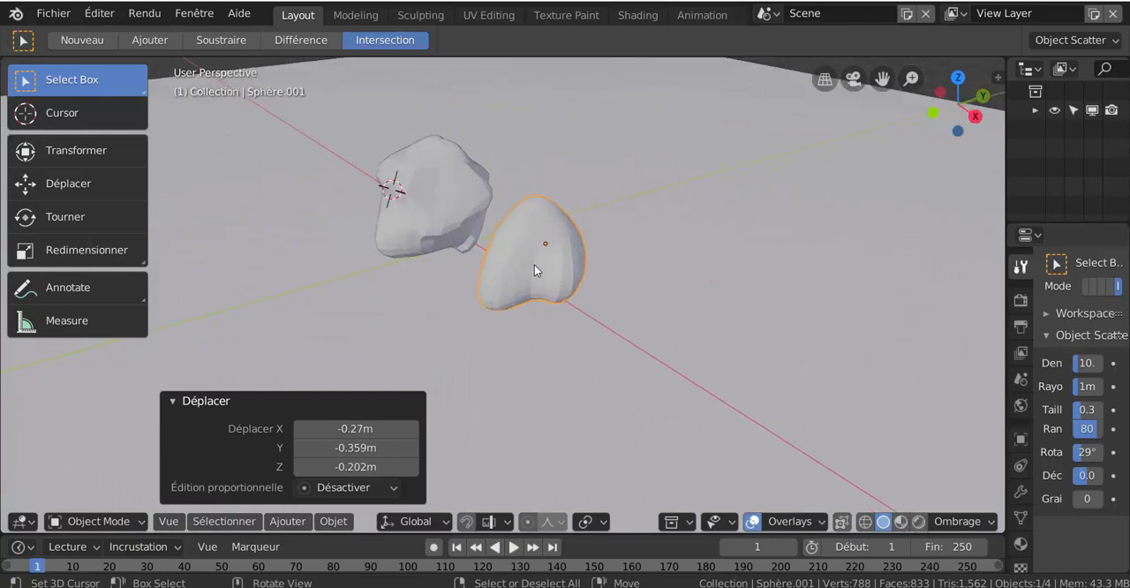
{"action": "mouse_move", "coordinate": [538, 292]}
{"action": "middle_mouse_down"}
{"action": "mouse_move", "coordinate": [543, 264]}
{"action": "mouse_move", "coordinate": [560, 278]}
{"action": "mouse_move", "coordinate": [554, 295]}
{"action": "middle_mouse_up"}
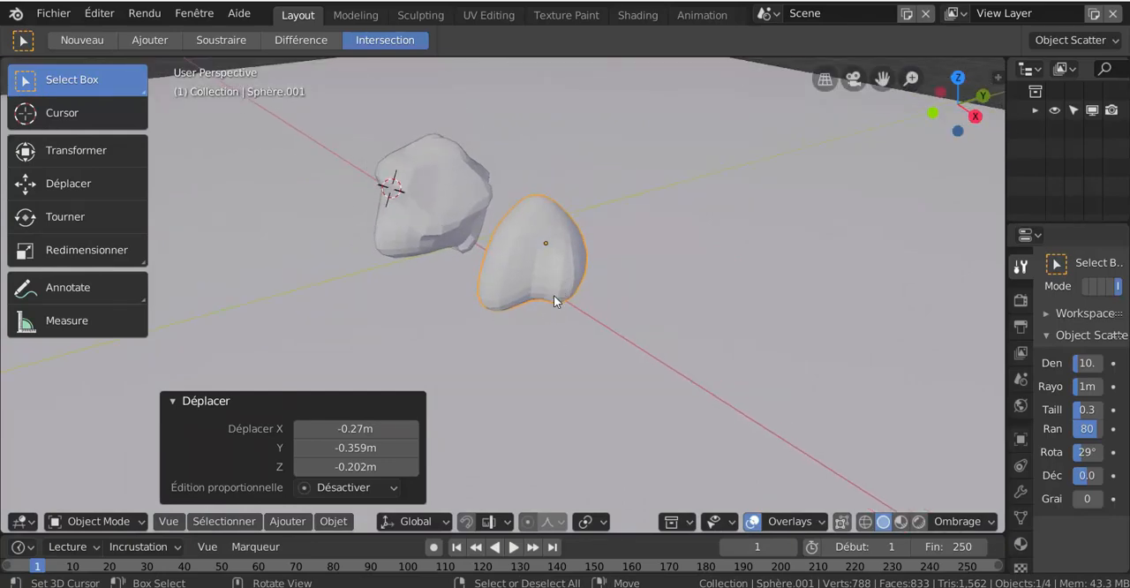
{"action": "middle_click_drag", "start_coordinate": [460, 329], "coordinate": [415, 389]}
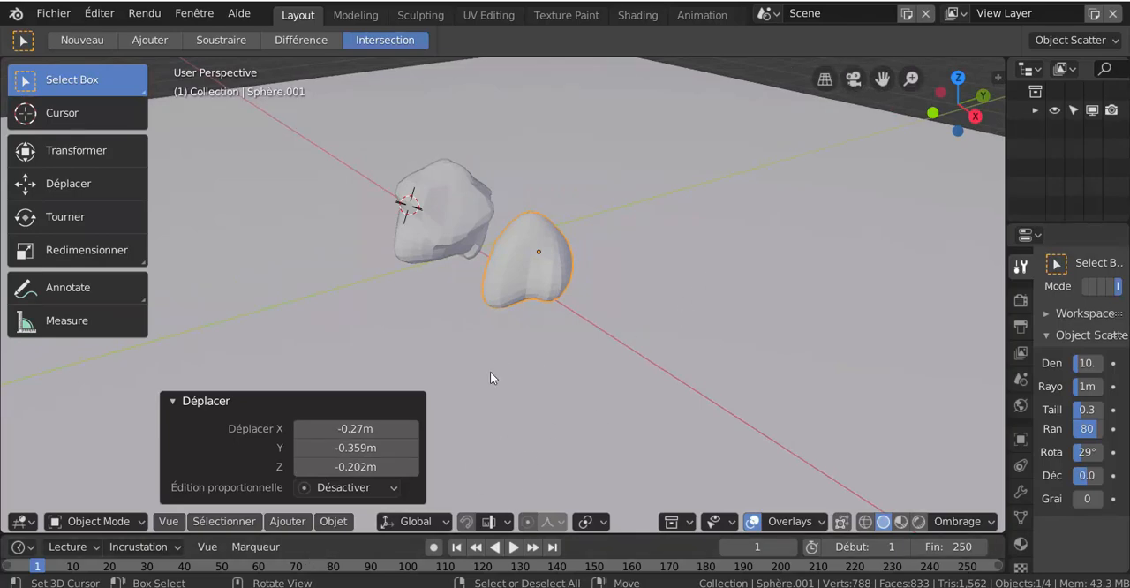
- Add a third UV sphere with 26 segments, 16 rings and a 1 m radius at the 3D cursor
{"action": "left_click", "coordinate": [320, 521]}
{"action": "mouse_move", "coordinate": [290, 521]}
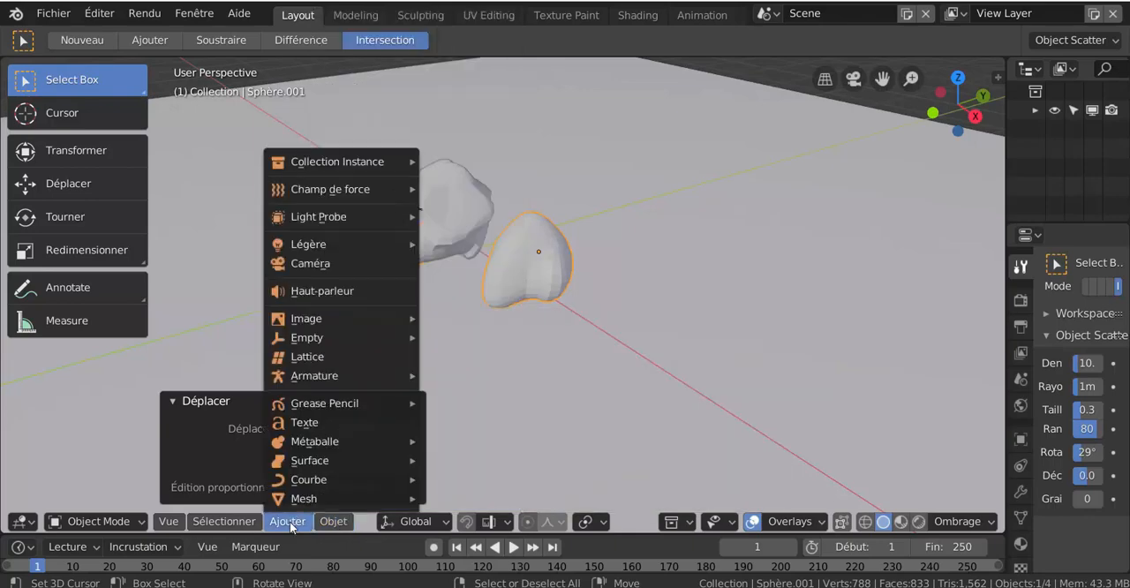
{"action": "mouse_move", "coordinate": [292, 500]}
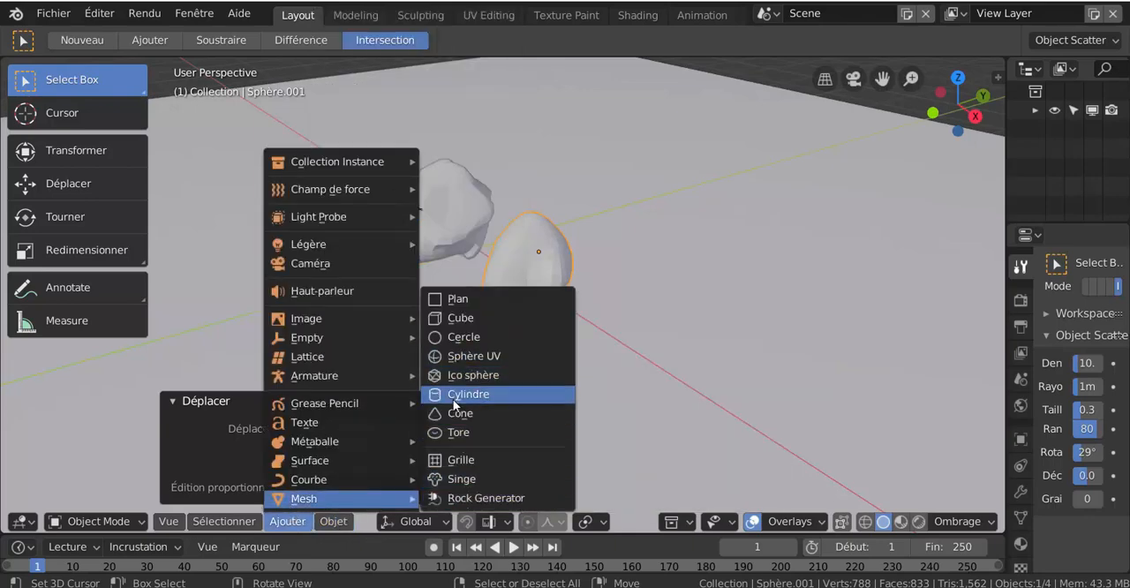
{"action": "left_click", "coordinate": [457, 357]}
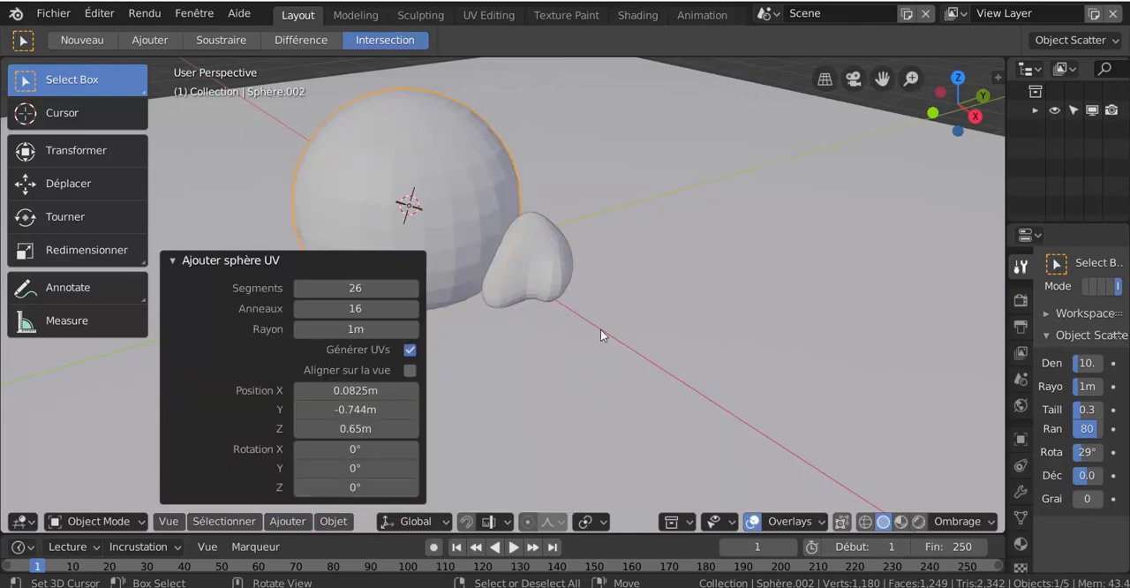
- Switch the third sphere to Sculpt Mode and pull it into a lopsided shape with the Grab brush
{"action": "key", "text": "ctrl+Tab"}
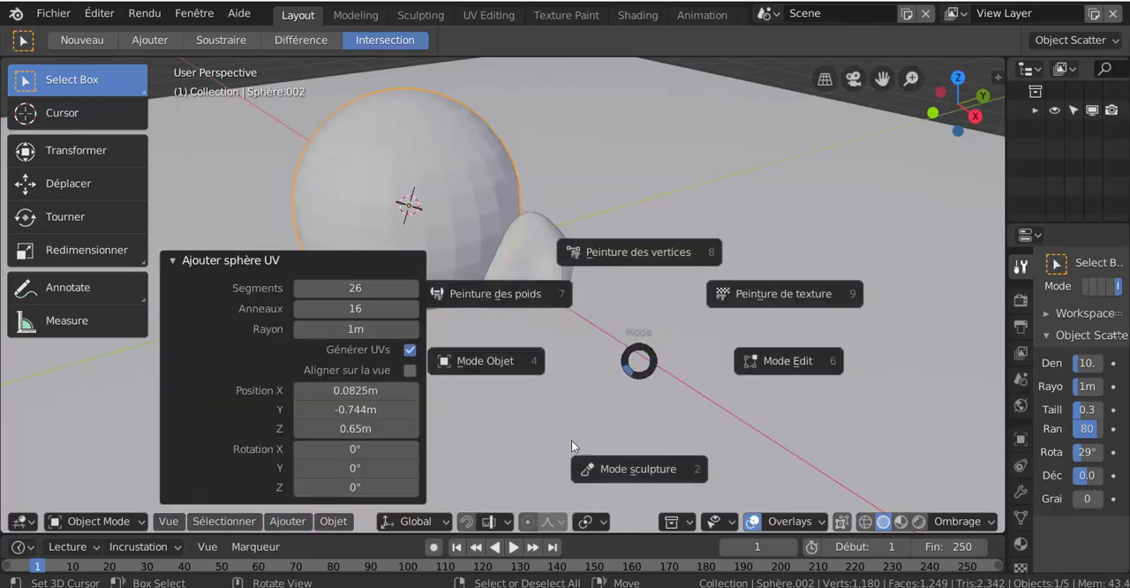
{"action": "left_click", "coordinate": [609, 466]}
{"action": "scroll", "coordinate": [444, 220], "scroll_direction": "down", "scroll_amount": 3}
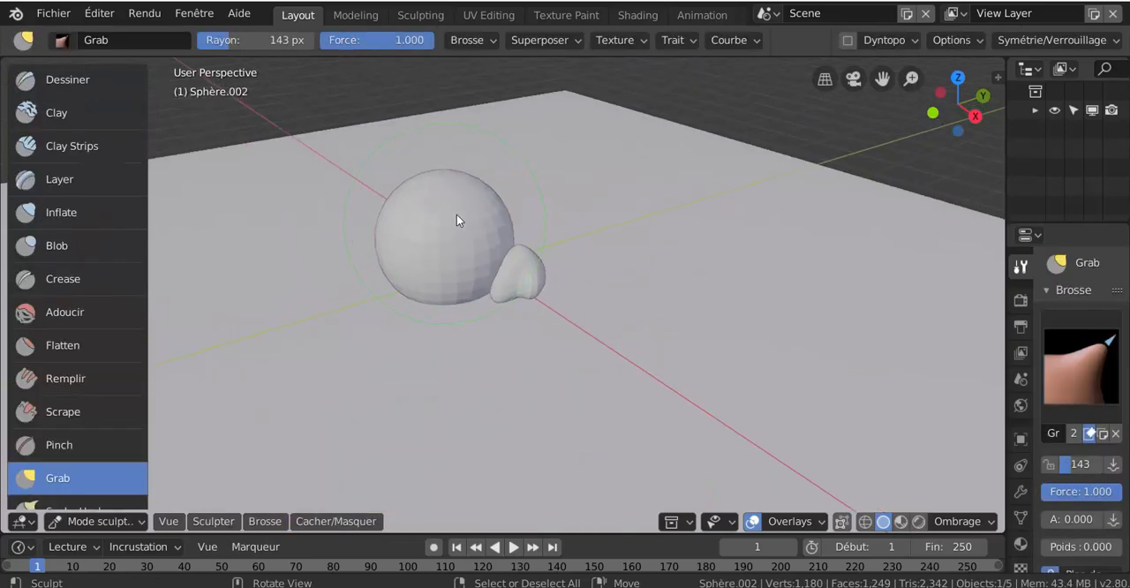
{"action": "mouse_move", "coordinate": [456, 221]}
{"action": "left_mouse_down"}
{"action": "mouse_move", "coordinate": [502, 209]}
{"action": "mouse_move", "coordinate": [430, 250]}
{"action": "left_mouse_up"}
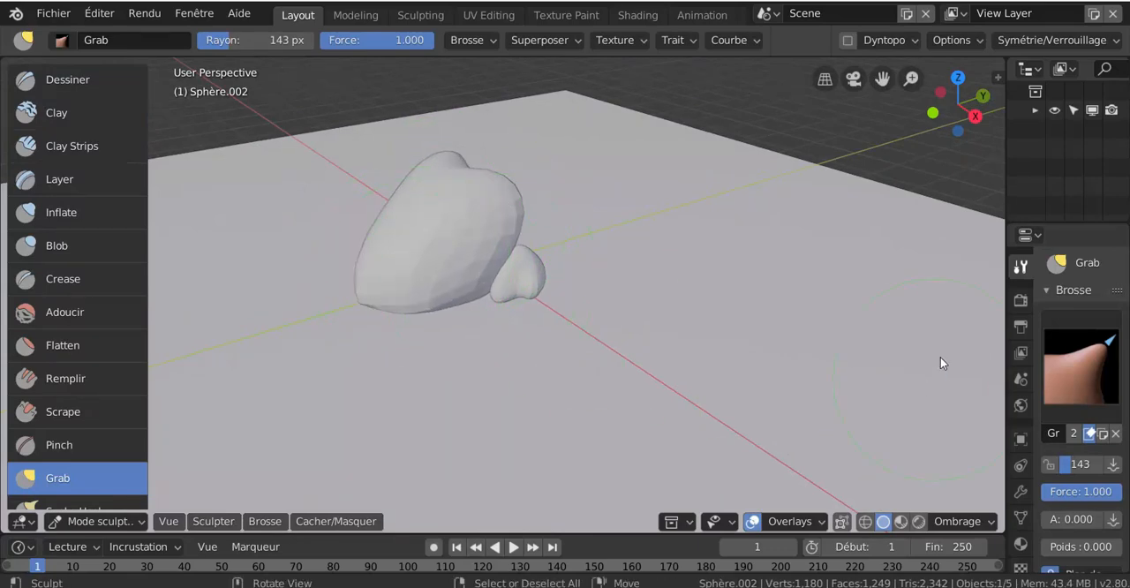
- Widen the properties area and look through the Grab brush settings
{"action": "left_click_drag", "start_coordinate": [1006, 314], "coordinate": [908, 319]}
{"action": "scroll", "coordinate": [1019, 461], "scroll_direction": "down", "scroll_amount": 4}
{"action": "scroll", "coordinate": [1021, 461], "scroll_direction": "down", "scroll_amount": 3}
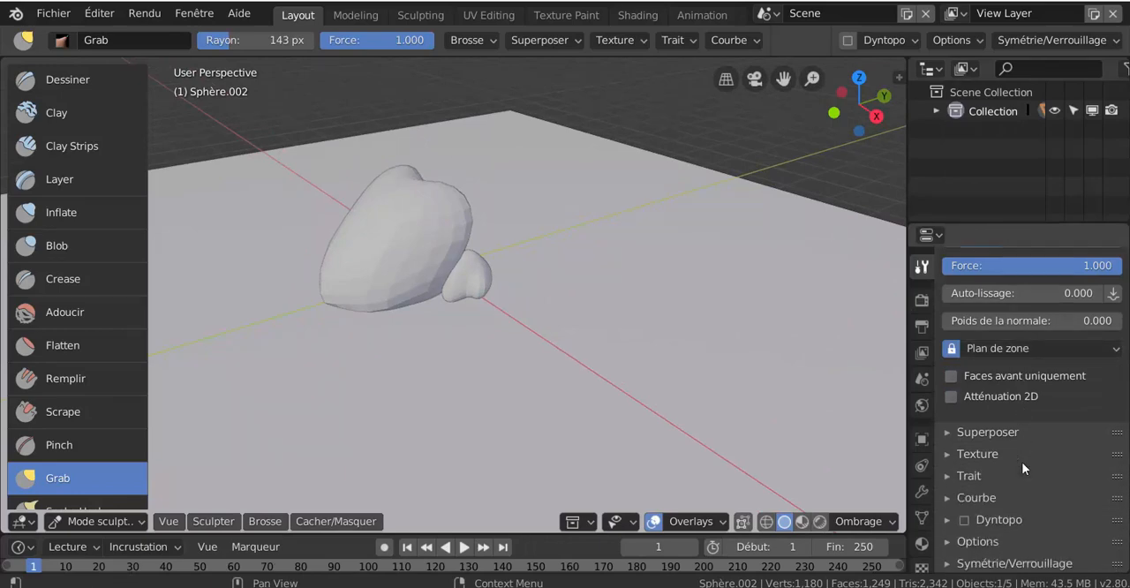
{"action": "middle_click_drag", "start_coordinate": [634, 373], "coordinate": [688, 374]}
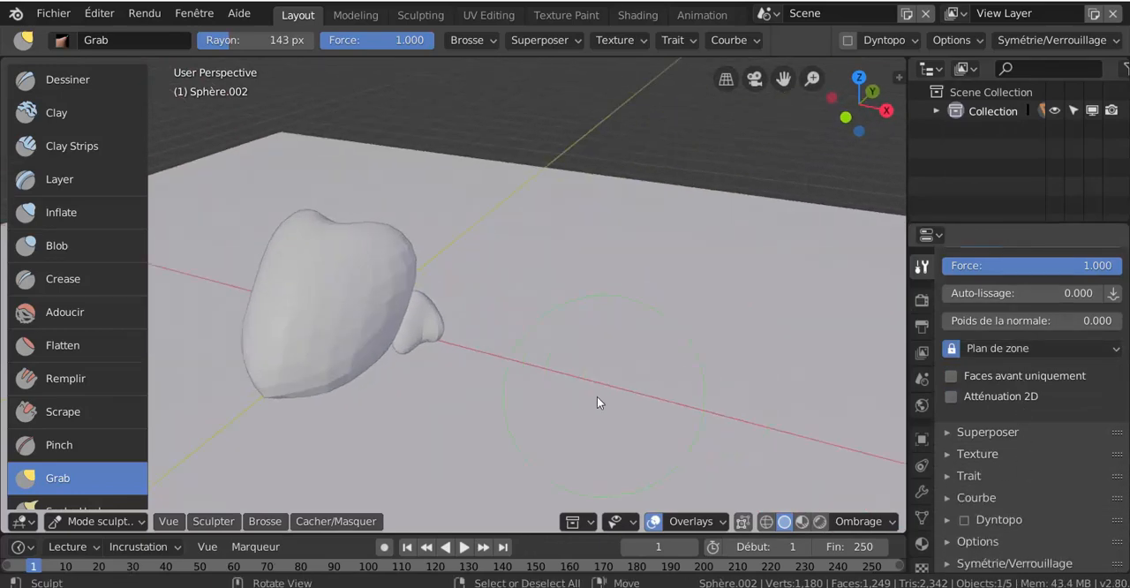
- Turn off the X mirror in the sculpt symmetry settings
{"action": "middle_click_drag", "start_coordinate": [597, 403], "coordinate": [769, 372], "text": "shift"}
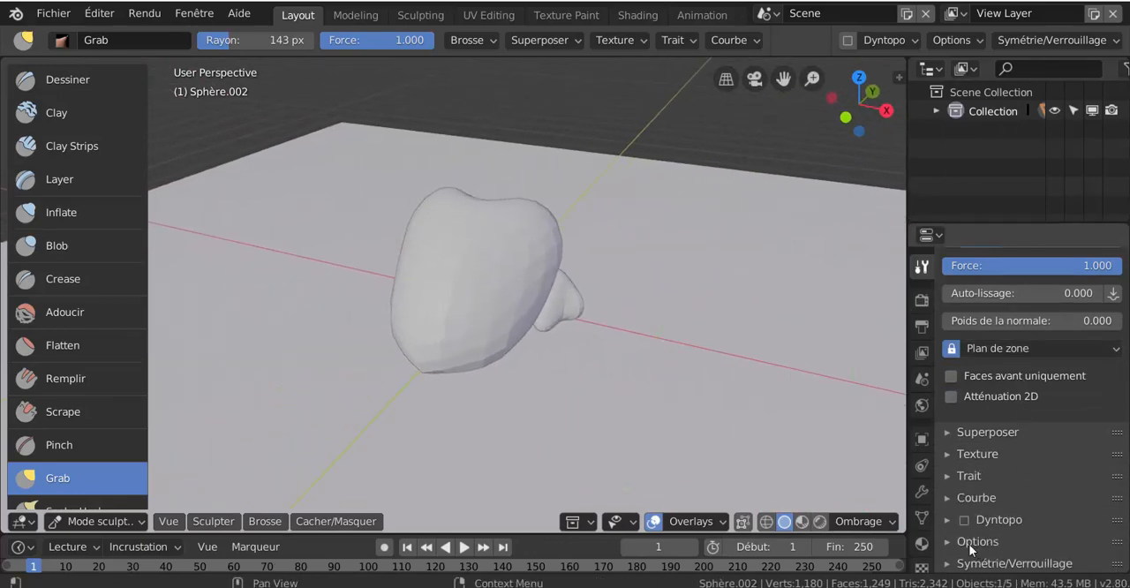
{"action": "scroll", "coordinate": [980, 530], "scroll_direction": "down", "scroll_amount": 1}
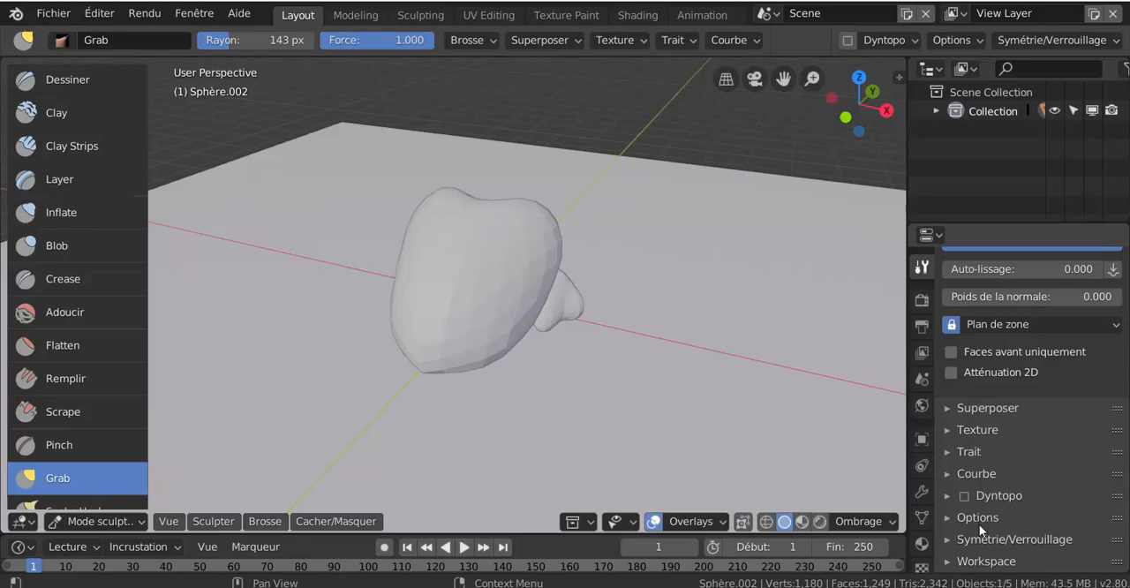
{"action": "left_click", "coordinate": [946, 540]}
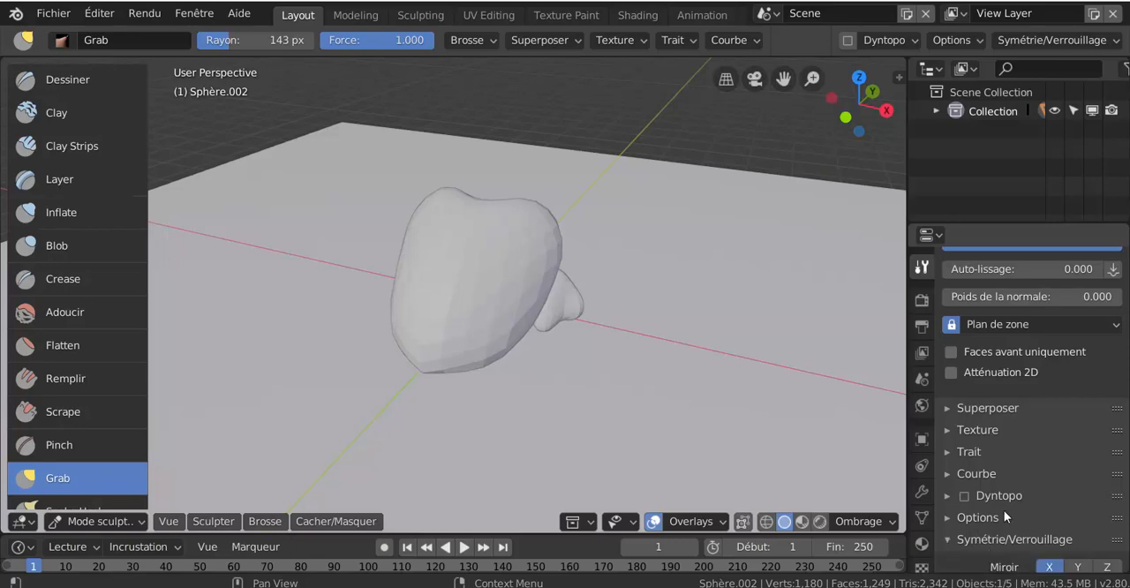
{"action": "scroll", "coordinate": [1016, 504], "scroll_direction": "down", "scroll_amount": 5}
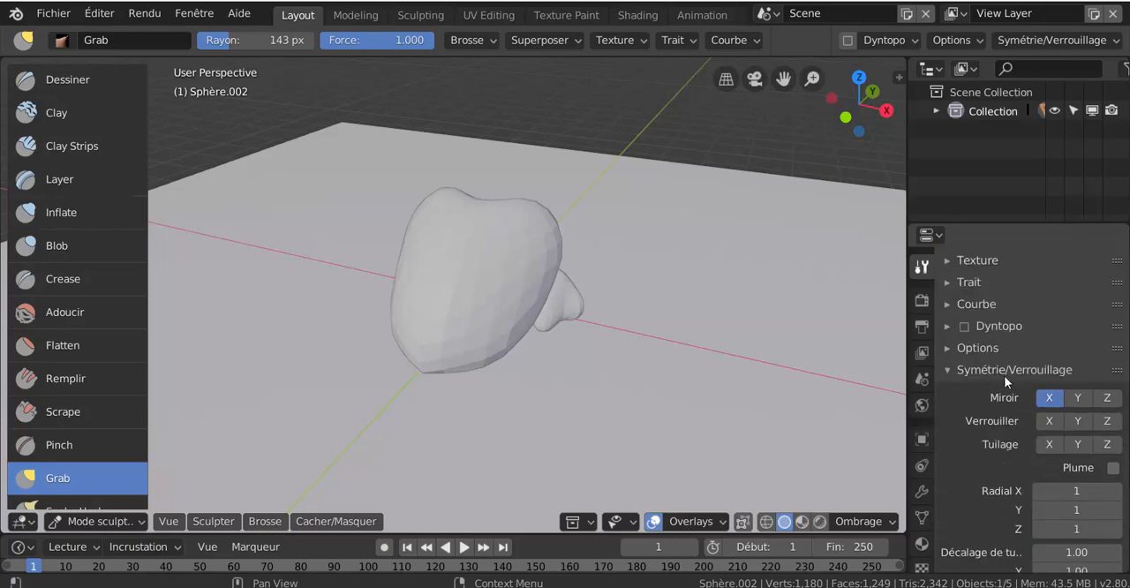
- Pull the third rock's surface from several sides with the Grab brush to give it an irregular, asymmetric shape
{"action": "left_click_drag", "start_coordinate": [523, 271], "coordinate": [541, 285]}
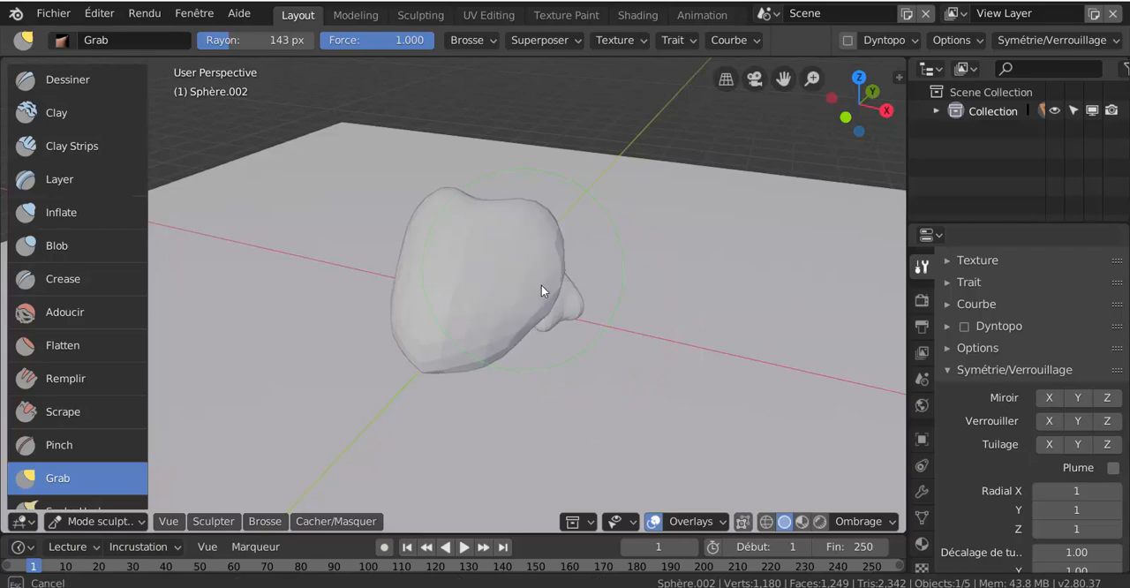
{"action": "middle_click_drag", "start_coordinate": [462, 291], "coordinate": [402, 390]}
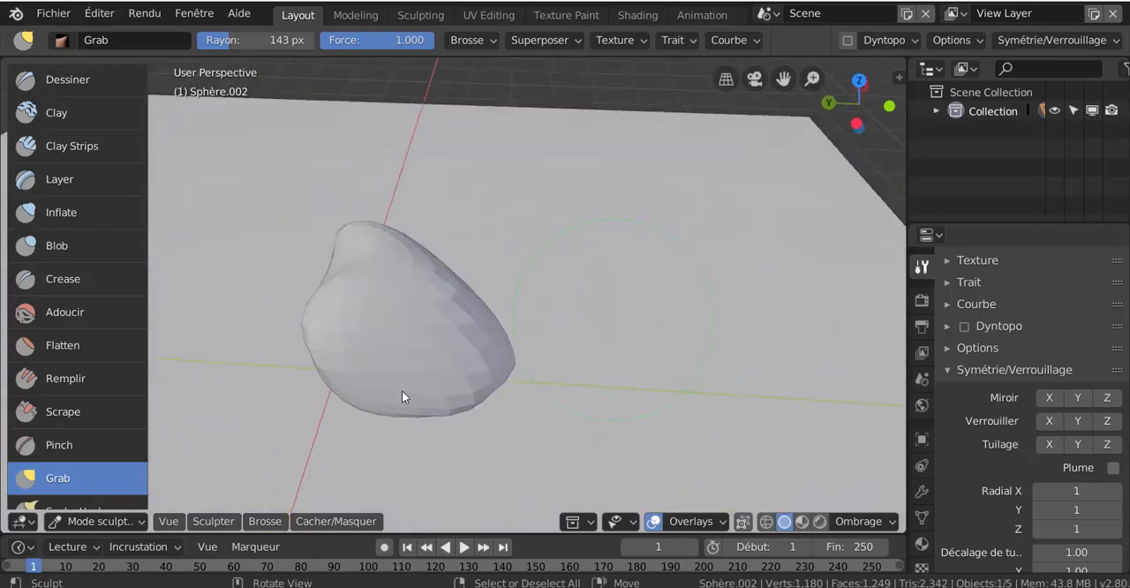
{"action": "mouse_move", "coordinate": [402, 390]}
{"action": "left_mouse_down"}
{"action": "mouse_move", "coordinate": [438, 350]}
{"action": "mouse_move", "coordinate": [454, 371]}
{"action": "mouse_move", "coordinate": [404, 374]}
{"action": "left_mouse_up"}
{"action": "mouse_move", "coordinate": [404, 373]}
{"action": "middle_mouse_down"}
{"action": "mouse_move", "coordinate": [512, 321]}
{"action": "mouse_move", "coordinate": [321, 377]}
{"action": "middle_mouse_up"}
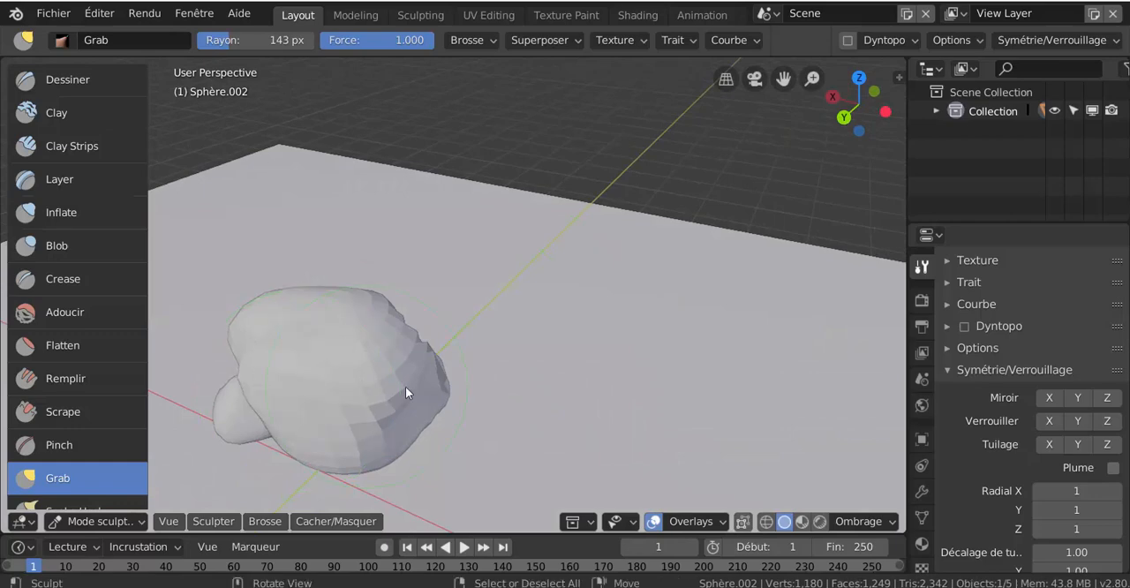
{"action": "middle_click_drag", "start_coordinate": [406, 389], "coordinate": [429, 405]}
{"action": "scroll", "coordinate": [516, 425], "scroll_direction": "down", "scroll_amount": 3}
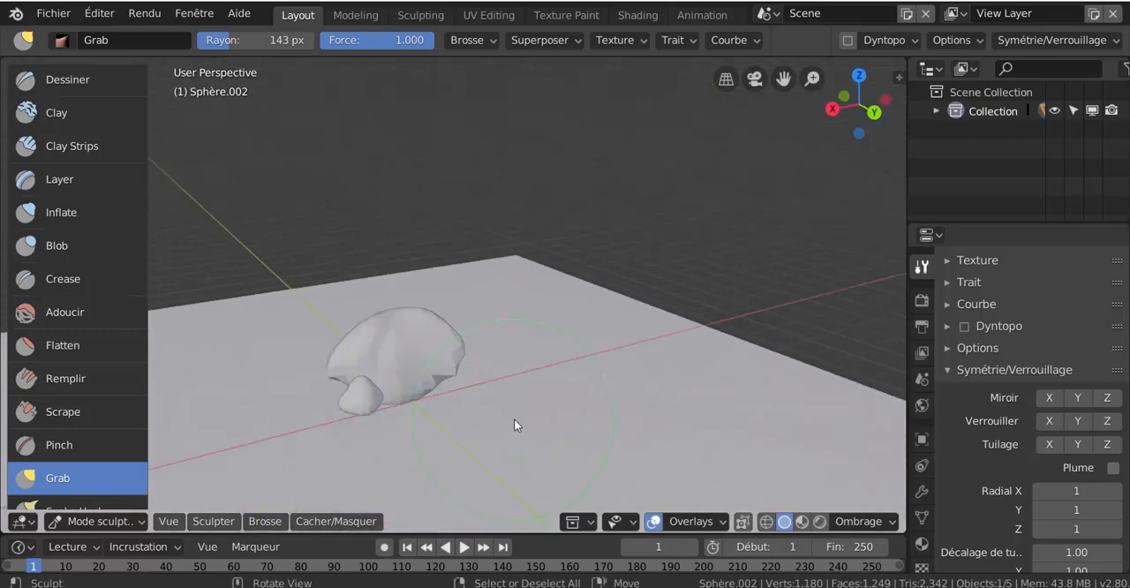
- Return to Object Mode and scale the third rock by about 0.437
{"action": "key", "text": "ctrl+Tab"}
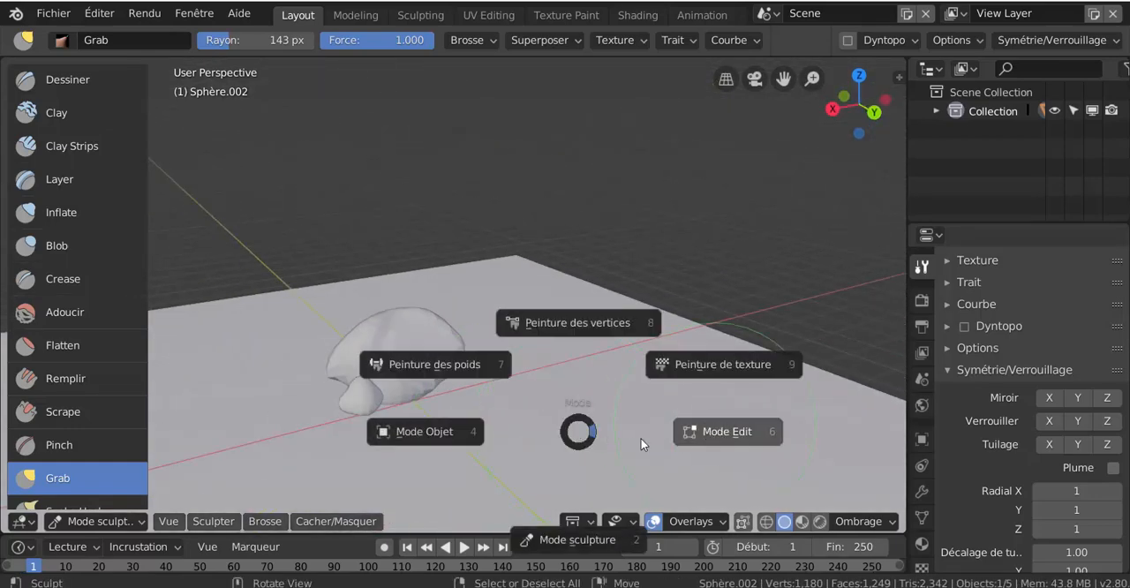
{"action": "left_click", "coordinate": [547, 428]}
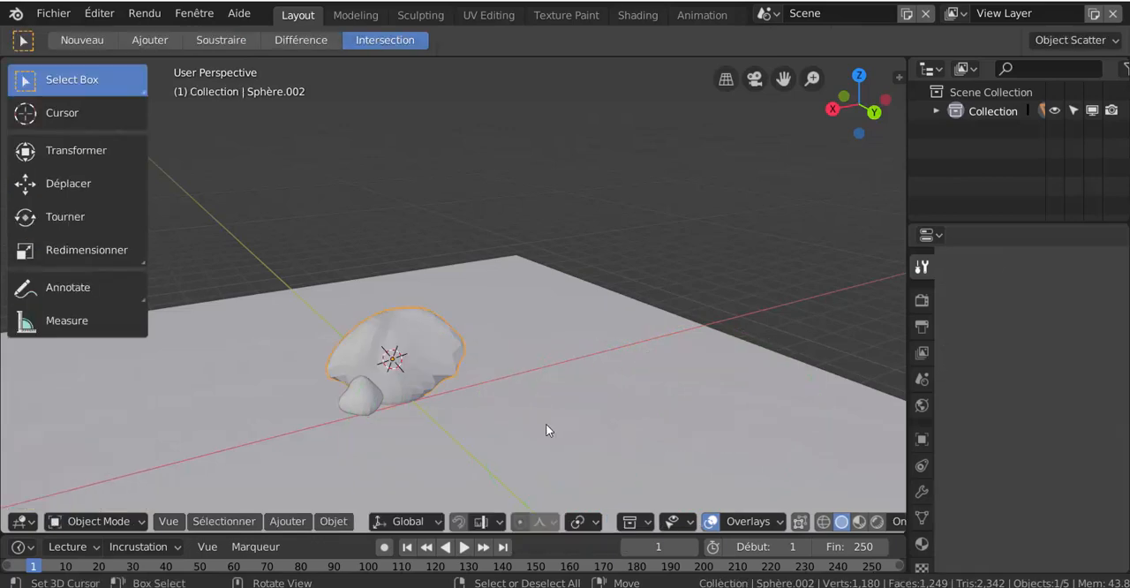
{"action": "key", "text": "s"}
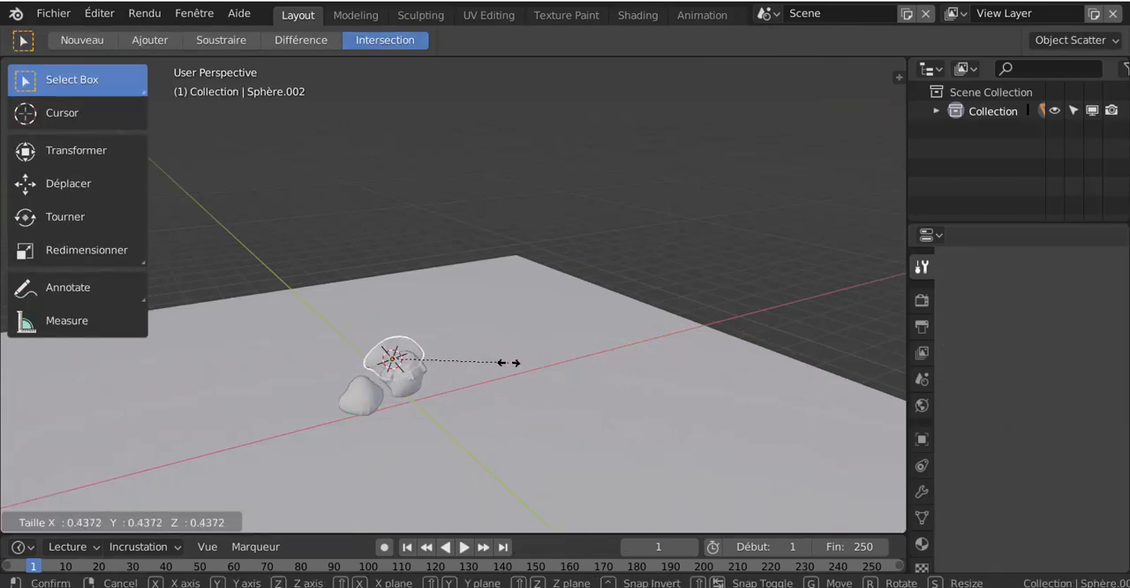
{"action": "left_click", "coordinate": [512, 366]}
- Move the third rock out of the first one, about 0.411 m in X, 0.0324 m in Y and -0.576 m in Z
{"action": "middle_click_drag", "start_coordinate": [504, 398], "coordinate": [547, 411]}
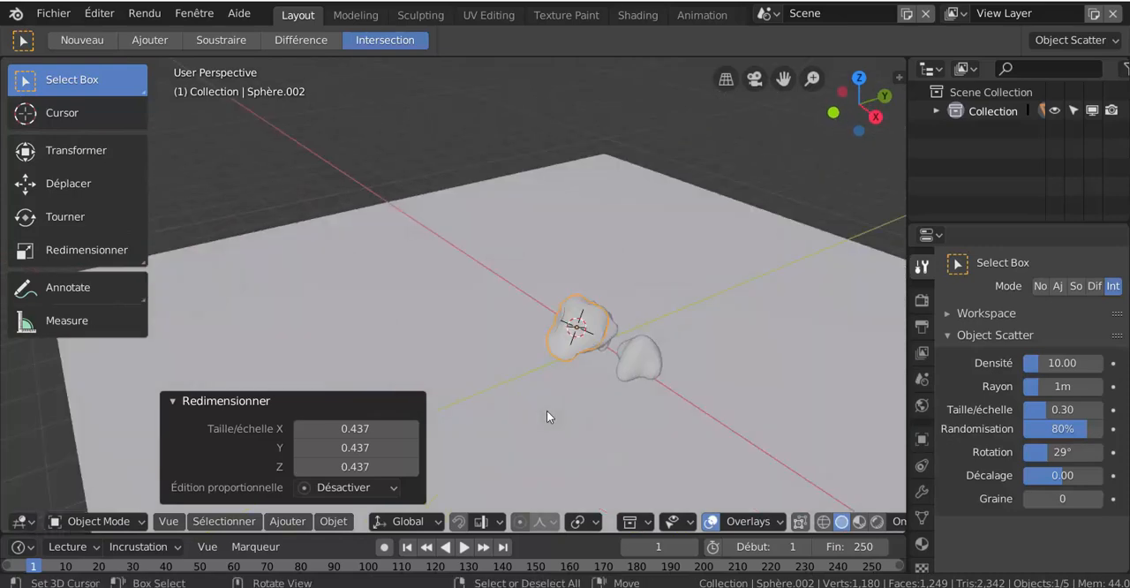
{"action": "key", "text": "shift+d"}
{"action": "left_click", "coordinate": [687, 454]}
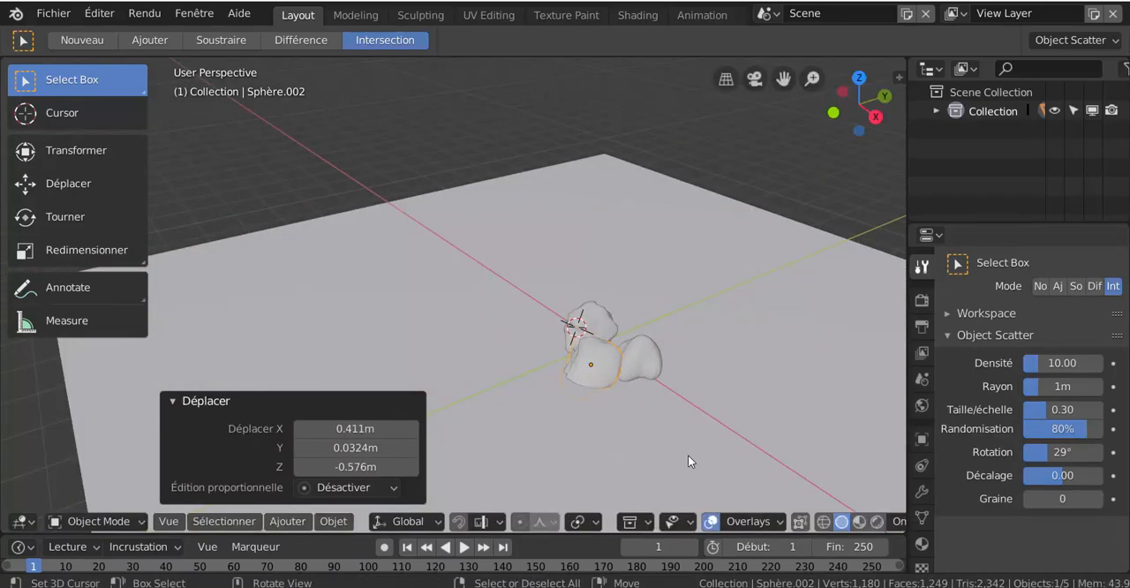
- Scale the third rock by about 0.423 and shift it slightly beside the base of the first rock
{"action": "key", "text": "s"}
{"action": "left_click", "coordinate": [651, 412]}
{"action": "middle_click_drag", "start_coordinate": [653, 413], "coordinate": [557, 383]}
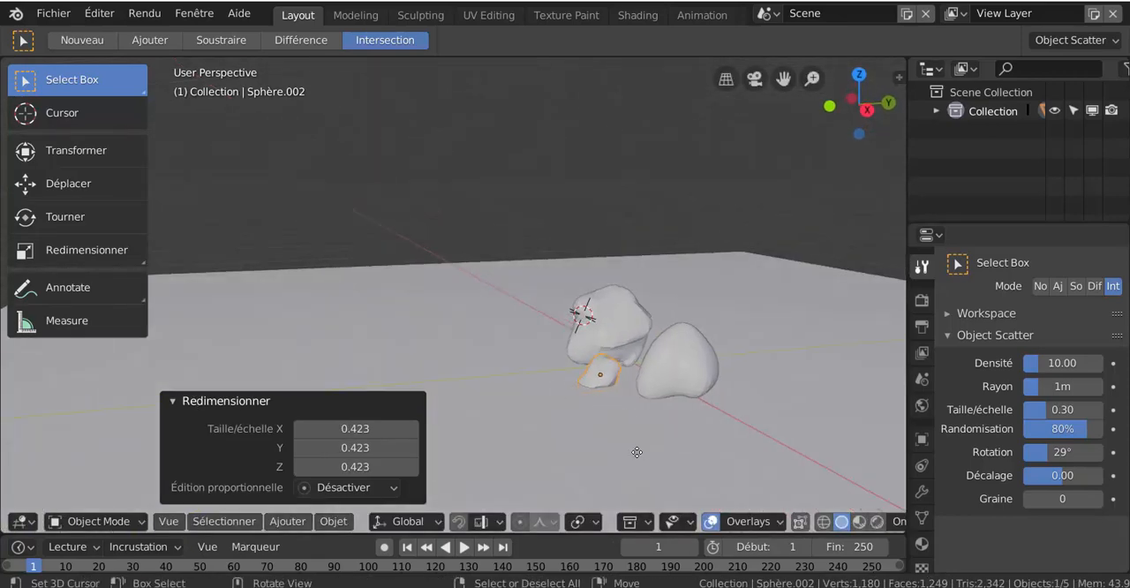
{"action": "key", "text": "g"}
{"action": "left_click", "coordinate": [674, 400]}
- Scale the second rock by about 1.525 and move it about 0.258 m in X, 0.0819 m in Y and 0.117 m in Z
{"action": "left_click", "coordinate": [690, 389]}
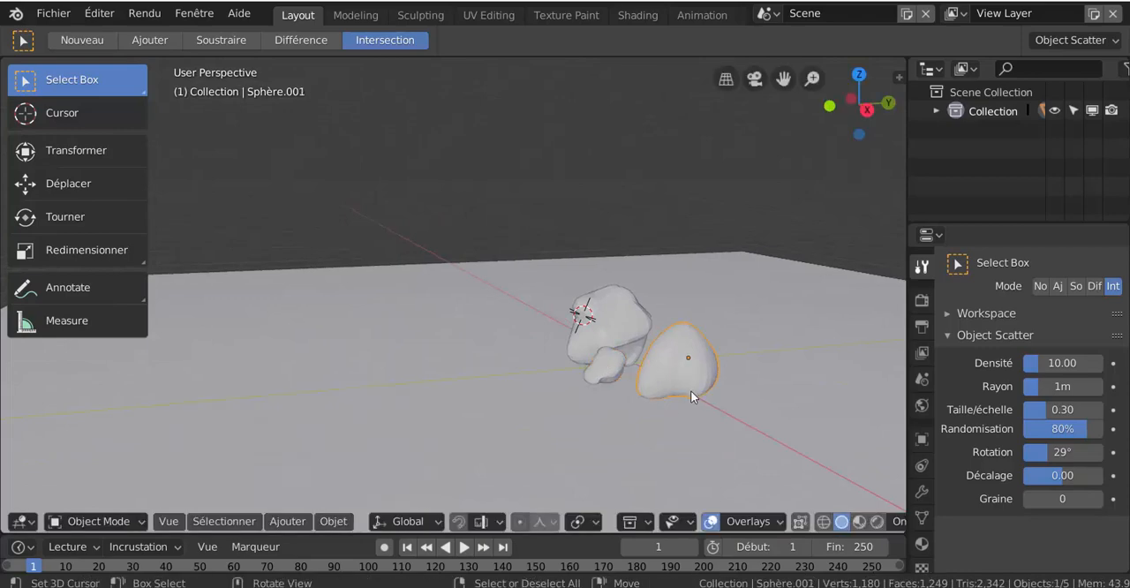
{"action": "key", "text": "s"}
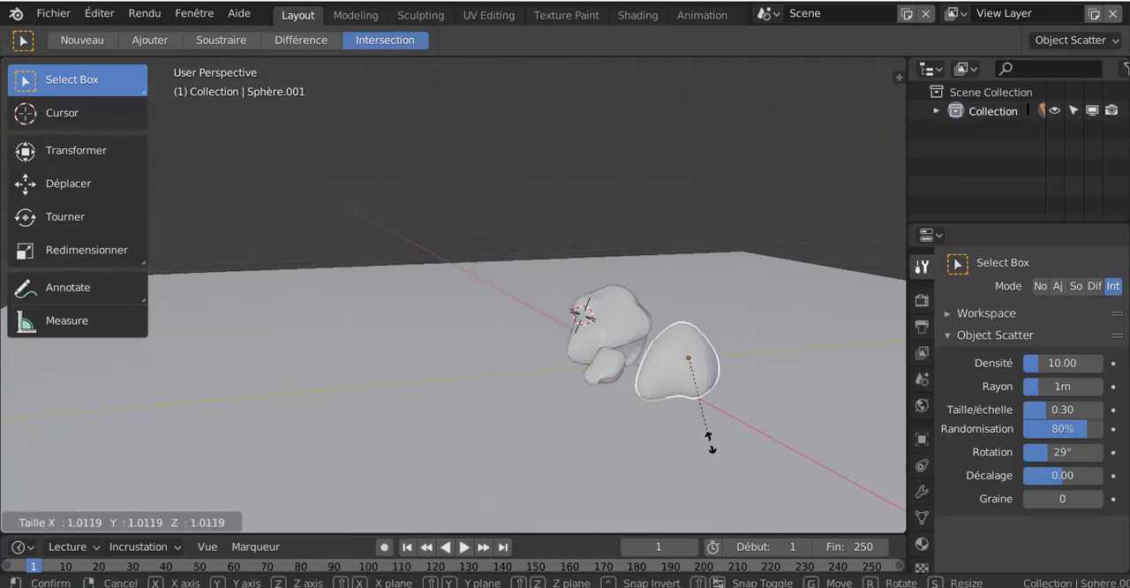
{"action": "left_click", "coordinate": [759, 466]}
{"action": "middle_click_drag", "start_coordinate": [733, 451], "coordinate": [764, 420]}
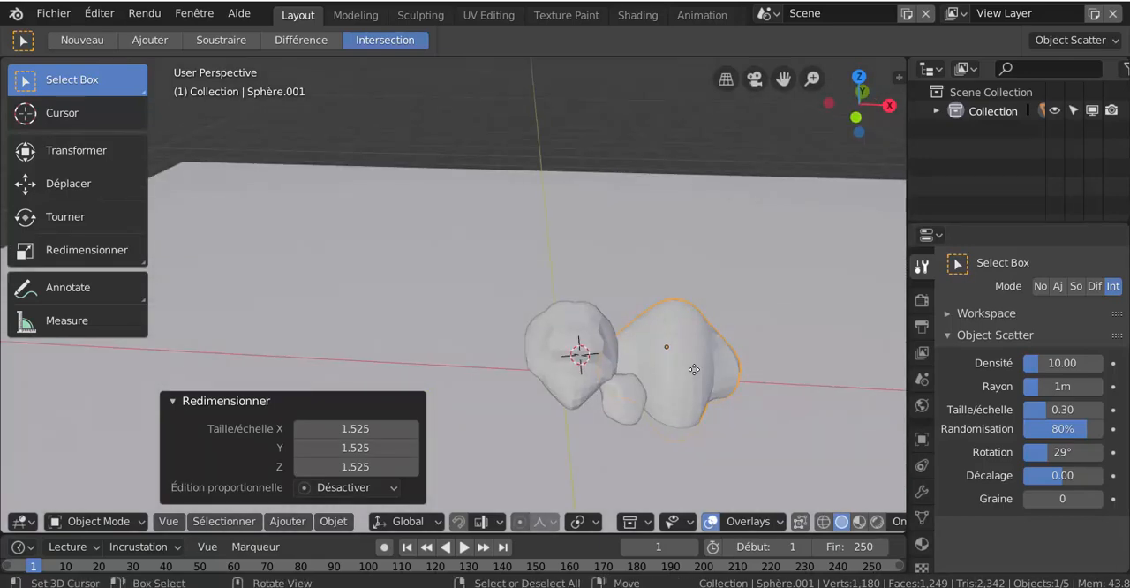
{"action": "key", "text": "g"}
{"action": "left_click", "coordinate": [715, 357]}
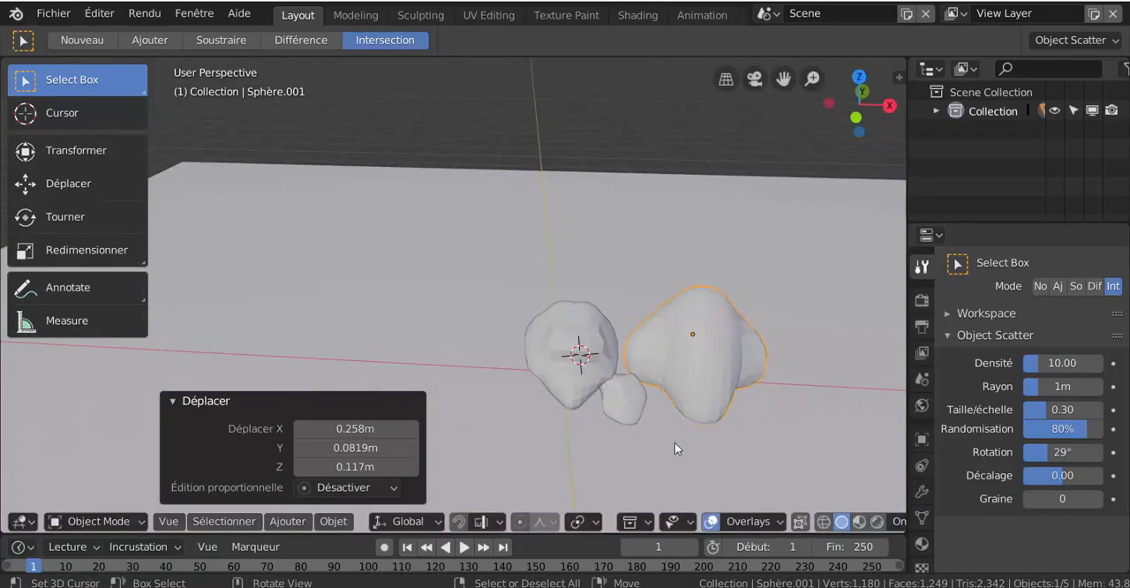
- In top view, move the small third rock between the other two, about 0.249 m in X and 0.0207 m in Y
{"action": "key", "text": "KP_7"}
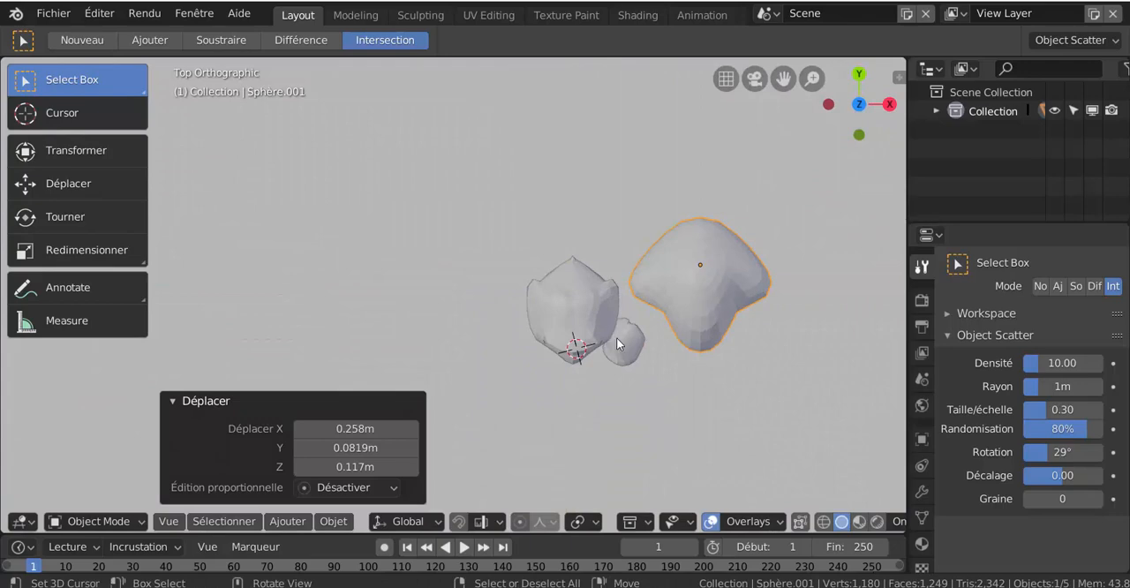
{"action": "left_click", "coordinate": [624, 345]}
{"action": "key", "text": "g"}
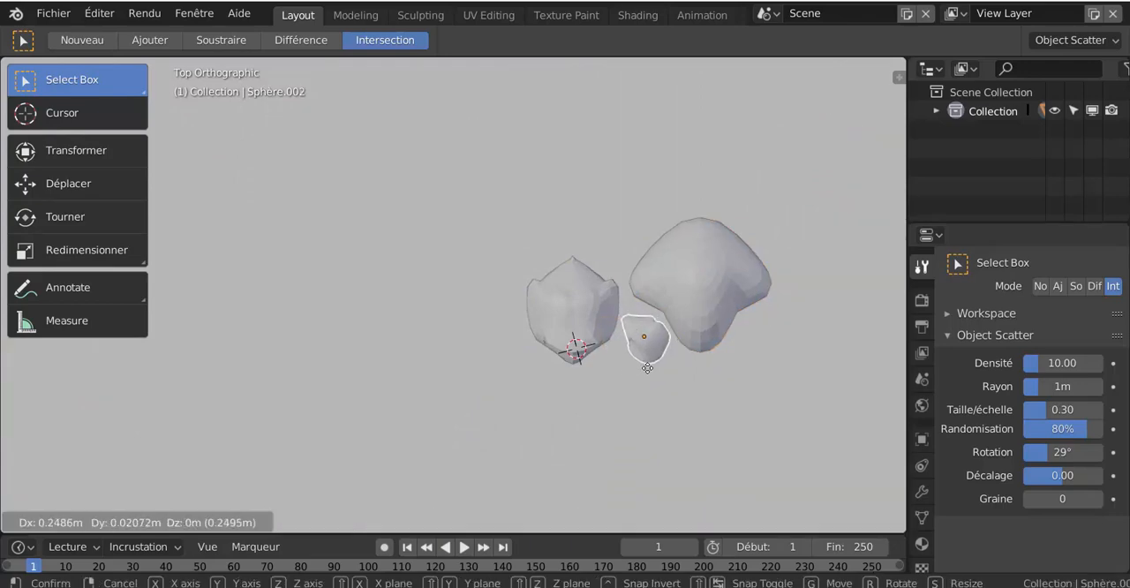
{"action": "left_click", "coordinate": [654, 394]}
{"action": "scroll", "coordinate": [652, 414], "scroll_direction": "down", "scroll_amount": 3}
{"action": "middle_click_drag", "start_coordinate": [652, 409], "coordinate": [622, 287]}
{"action": "scroll", "coordinate": [613, 323], "scroll_direction": "up", "scroll_amount": 4}
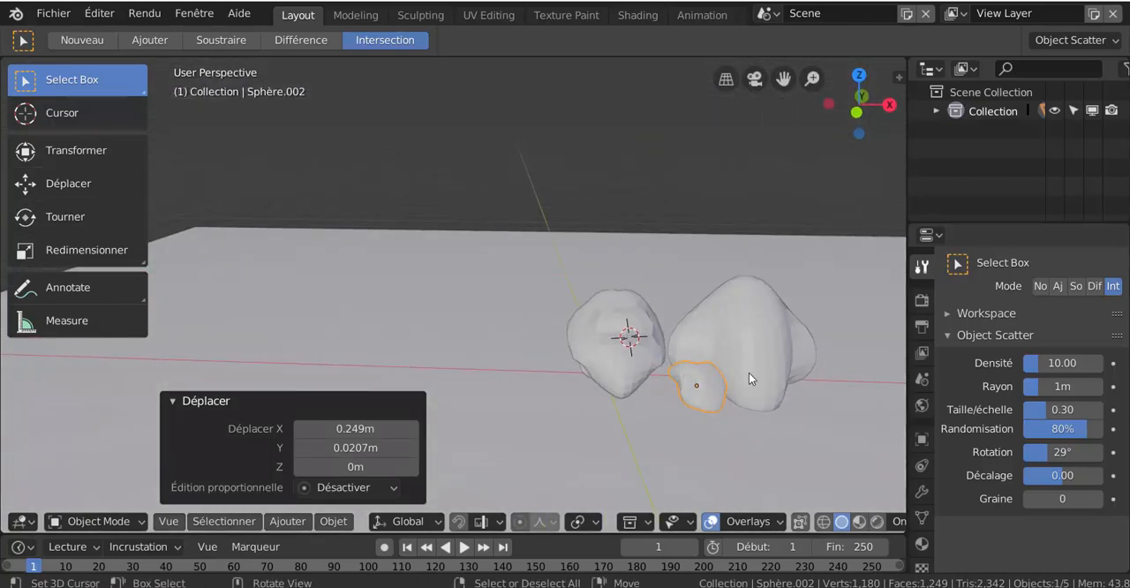
- Apply smooth shading to the first rock at the 3D cursor
{"action": "middle_click_drag", "start_coordinate": [749, 378], "coordinate": [476, 329], "text": "shift"}
{"action": "left_click", "coordinate": [476, 329]}
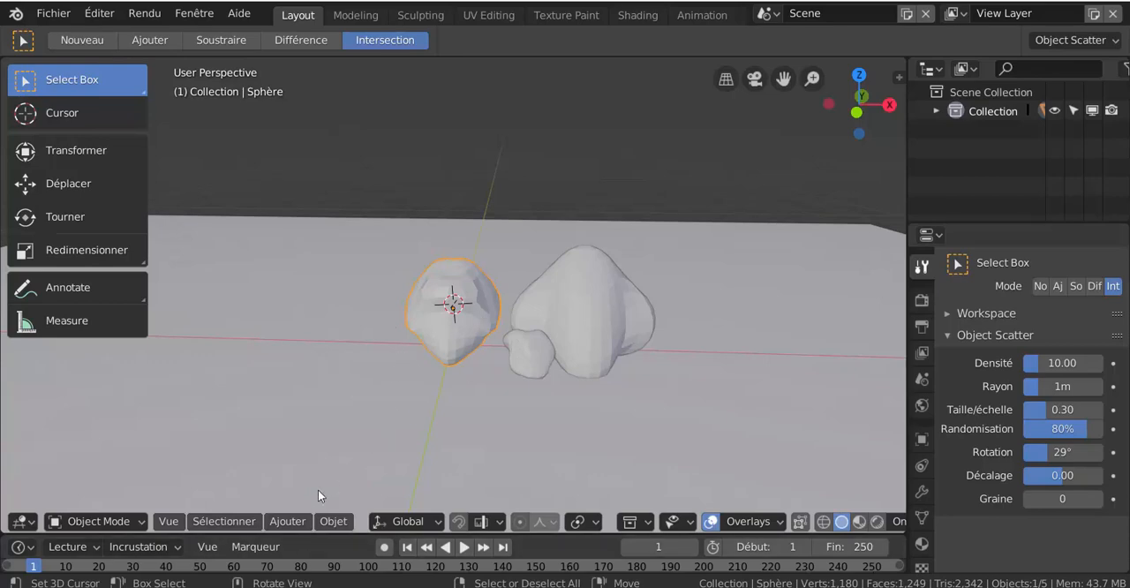
{"action": "left_click", "coordinate": [333, 522]}
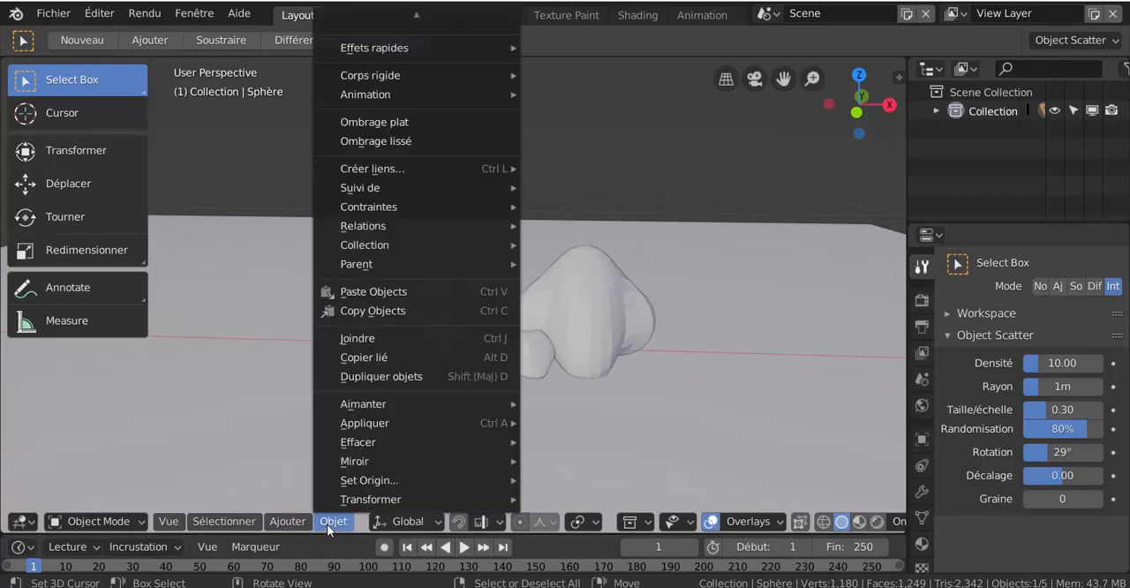
{"action": "left_click", "coordinate": [379, 142]}
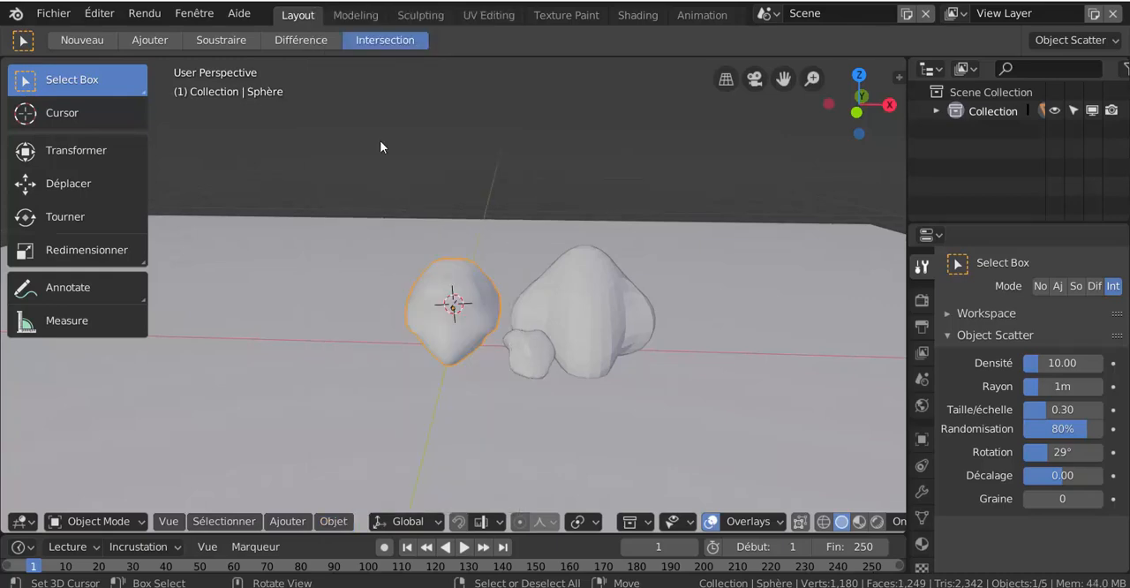
- Apply smooth shading to the small third rock and the large second rock
{"action": "left_click", "coordinate": [538, 360]}
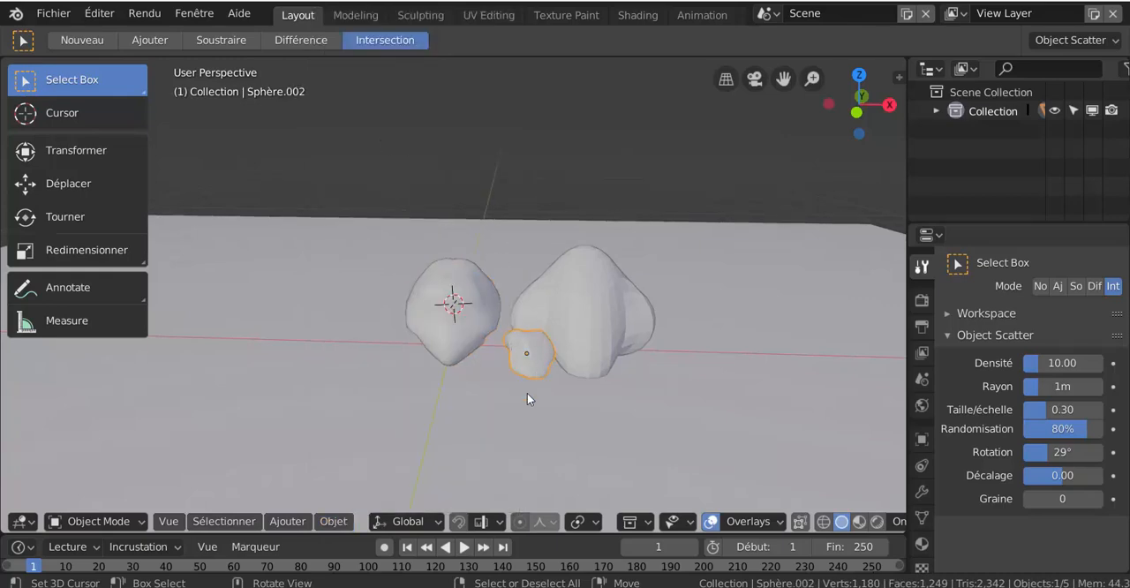
{"action": "left_click", "coordinate": [333, 521]}
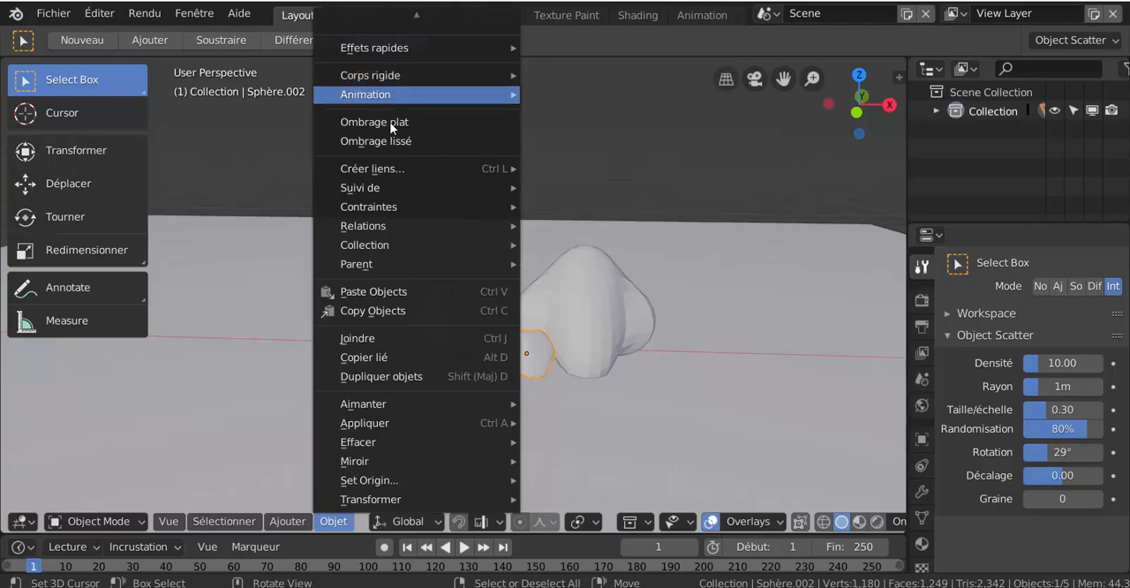
{"action": "left_click", "coordinate": [402, 142]}
{"action": "left_click", "coordinate": [599, 313]}
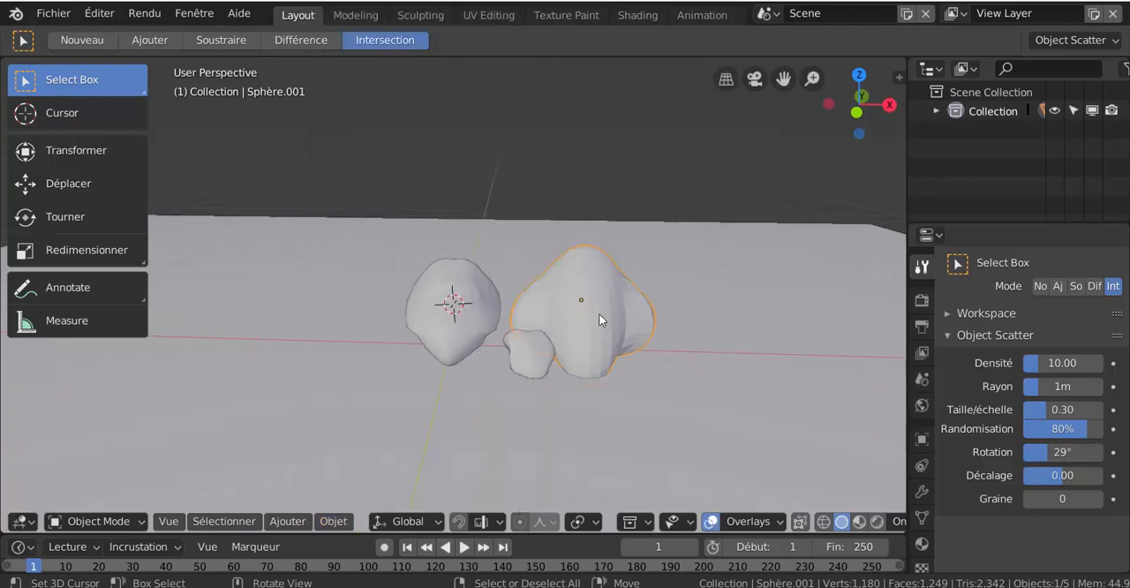
{"action": "left_click", "coordinate": [335, 522]}
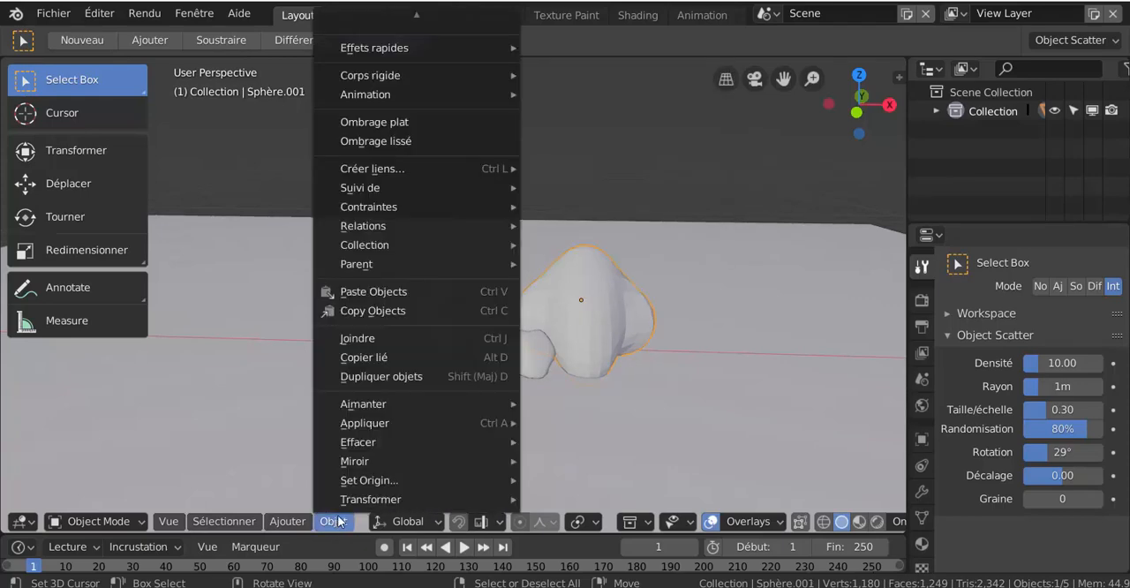
{"action": "left_click", "coordinate": [402, 141]}
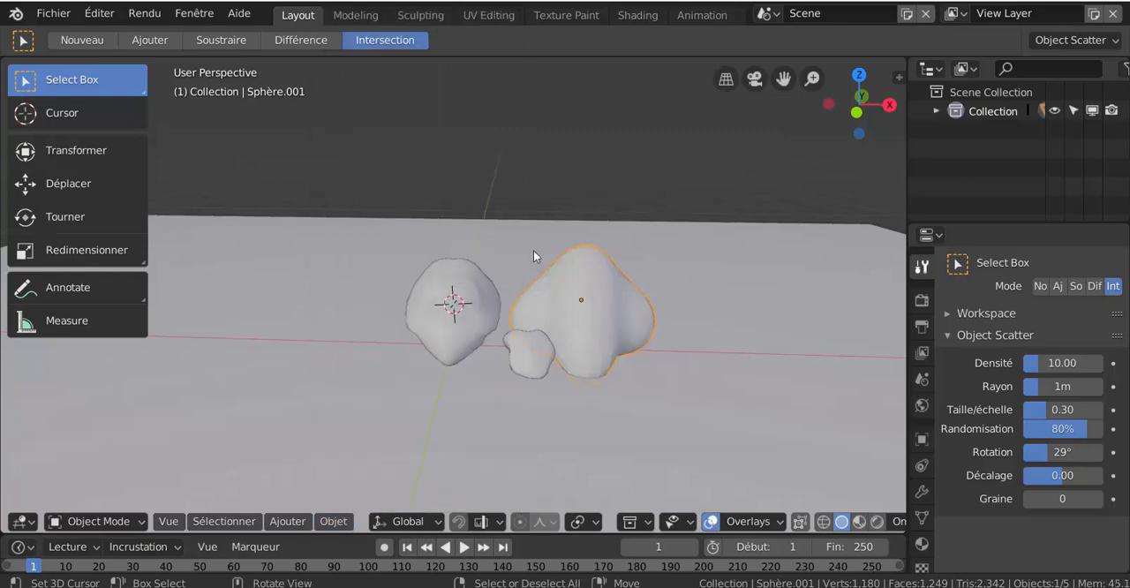
- Add a Subdivision Surface modifier to the first rock at the 3D cursor
{"action": "middle_click_drag", "start_coordinate": [634, 313], "coordinate": [516, 290]}
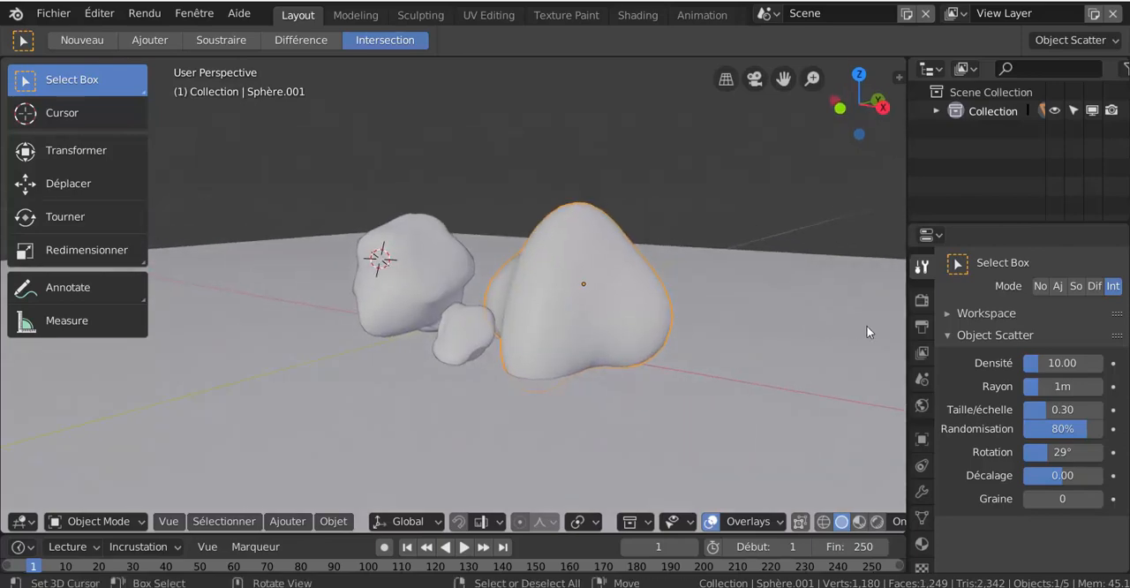
{"action": "scroll", "coordinate": [390, 284], "scroll_direction": "up", "scroll_amount": 2}
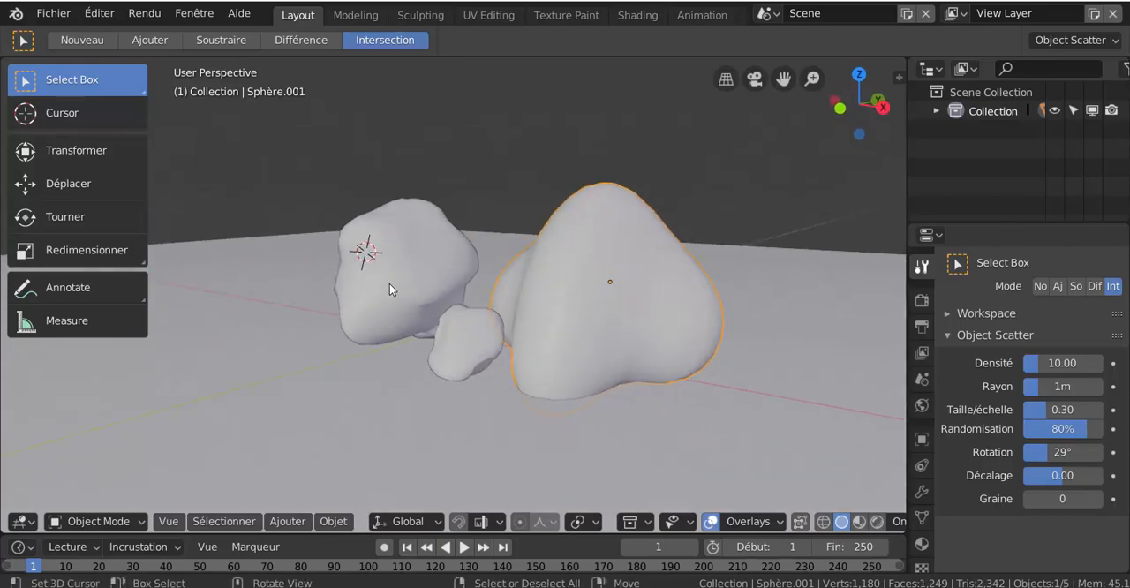
{"action": "middle_click_drag", "start_coordinate": [413, 286], "coordinate": [442, 301]}
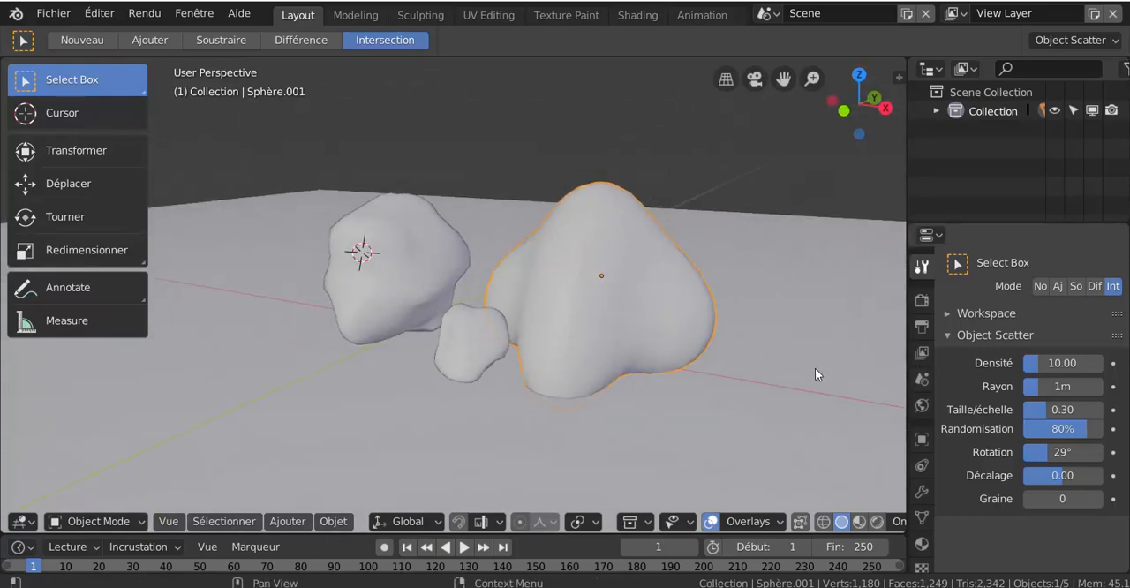
{"action": "left_click", "coordinate": [422, 286]}
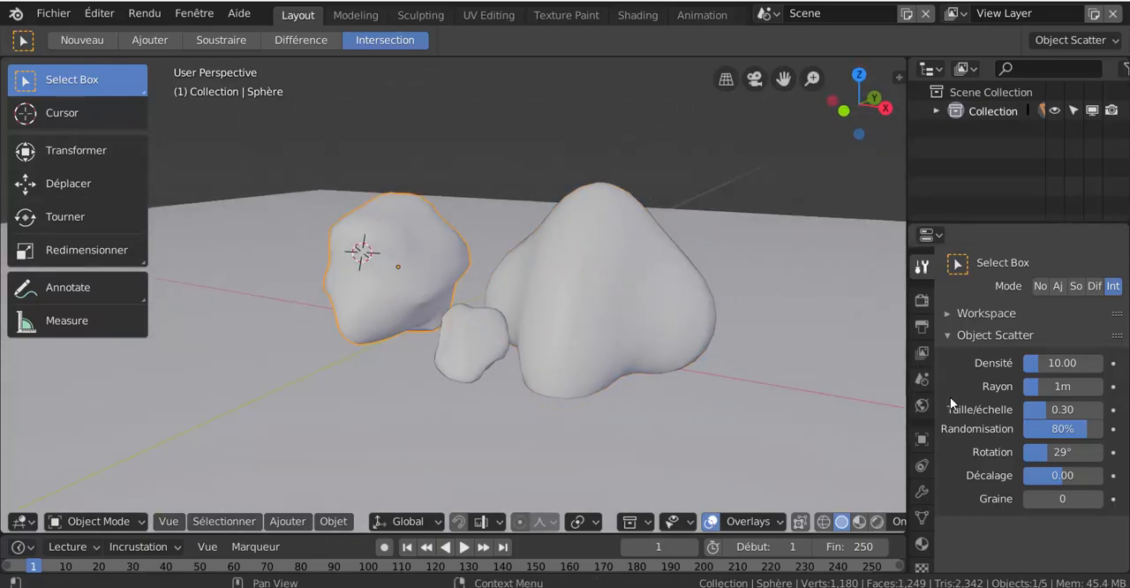
{"action": "left_click", "coordinate": [922, 493]}
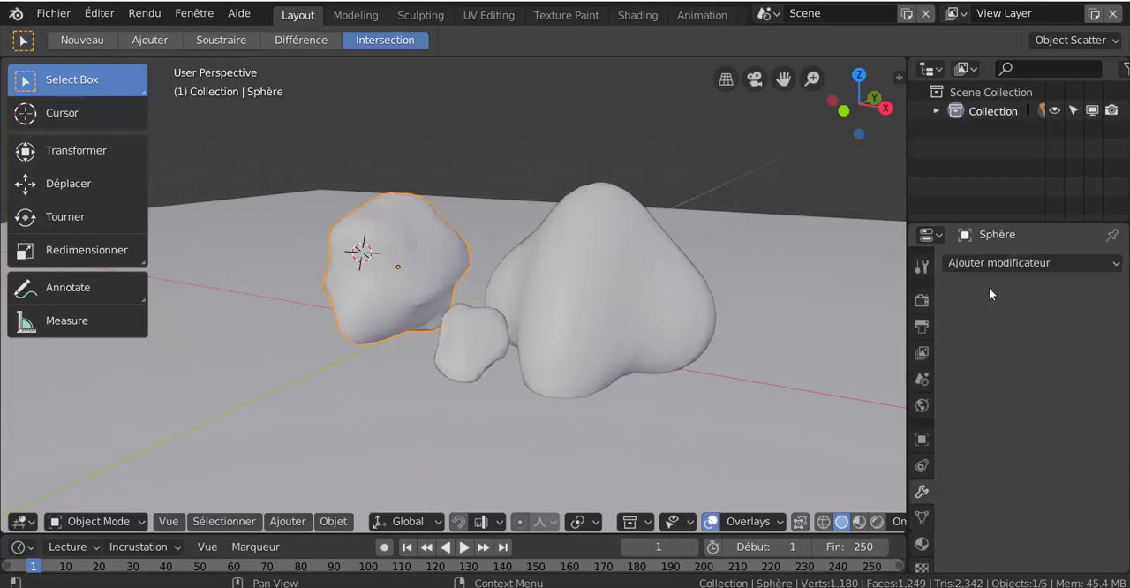
{"action": "left_click", "coordinate": [1023, 263]}
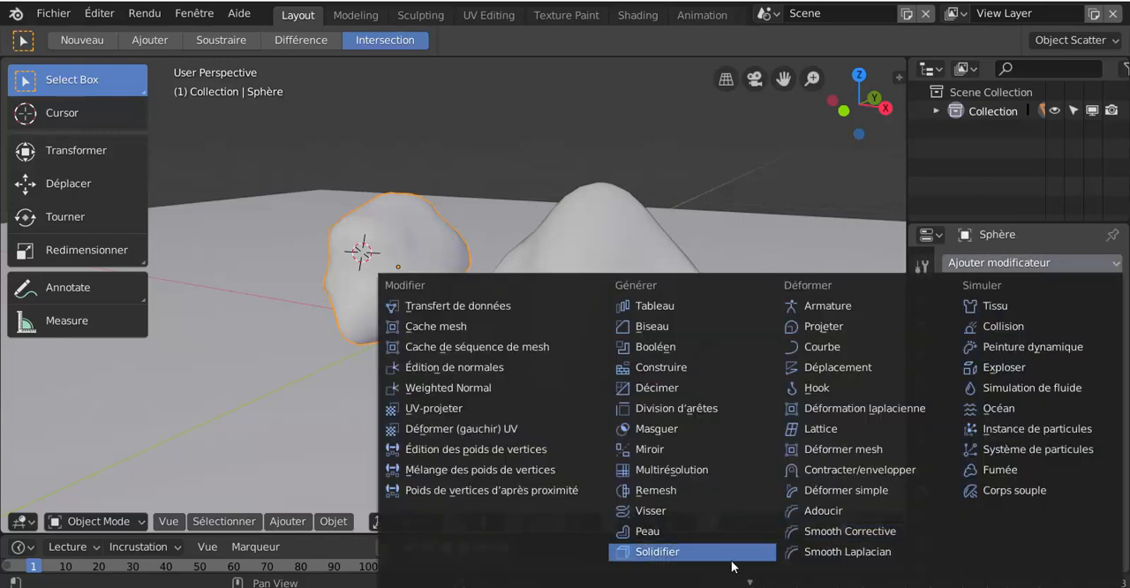
{"action": "scroll", "coordinate": [731, 566], "scroll_direction": "down", "scroll_amount": 2}
{"action": "left_click", "coordinate": [697, 530]}
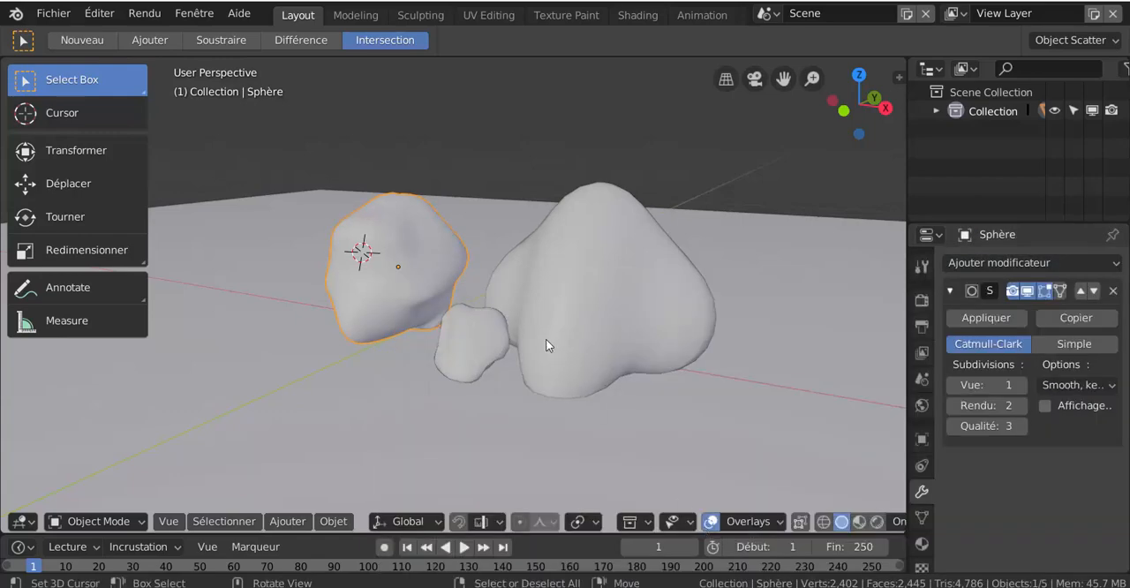
- Add a Subdivision Surface modifier to the small third rock and to the large second rock
{"action": "left_click", "coordinate": [505, 343]}
{"action": "left_click", "coordinate": [1034, 263]}
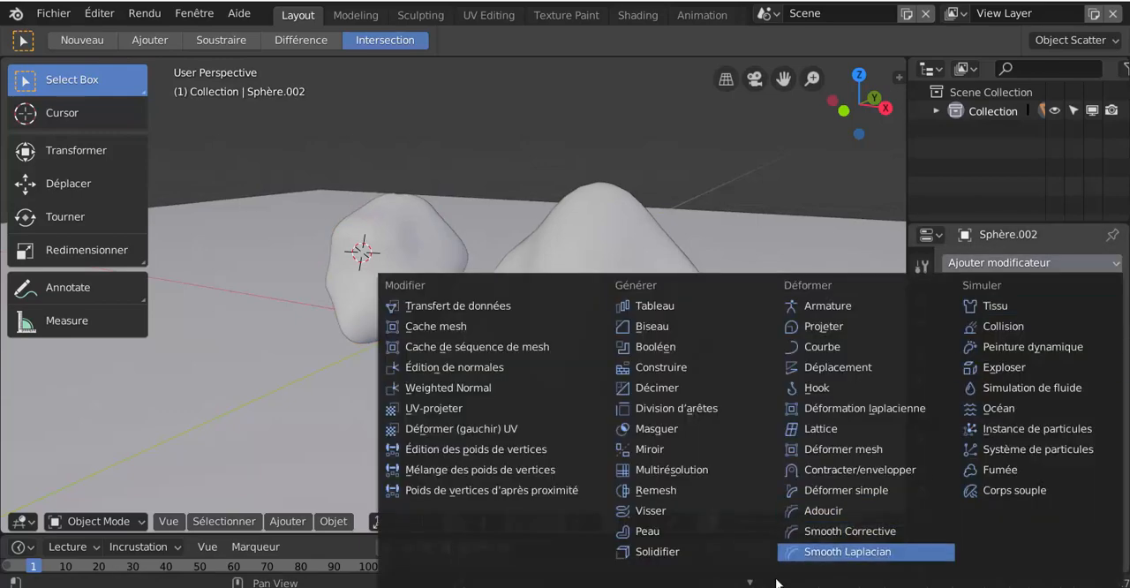
{"action": "scroll", "coordinate": [778, 579], "scroll_direction": "down", "scroll_amount": 2}
{"action": "left_click", "coordinate": [698, 530]}
{"action": "left_click", "coordinate": [623, 336]}
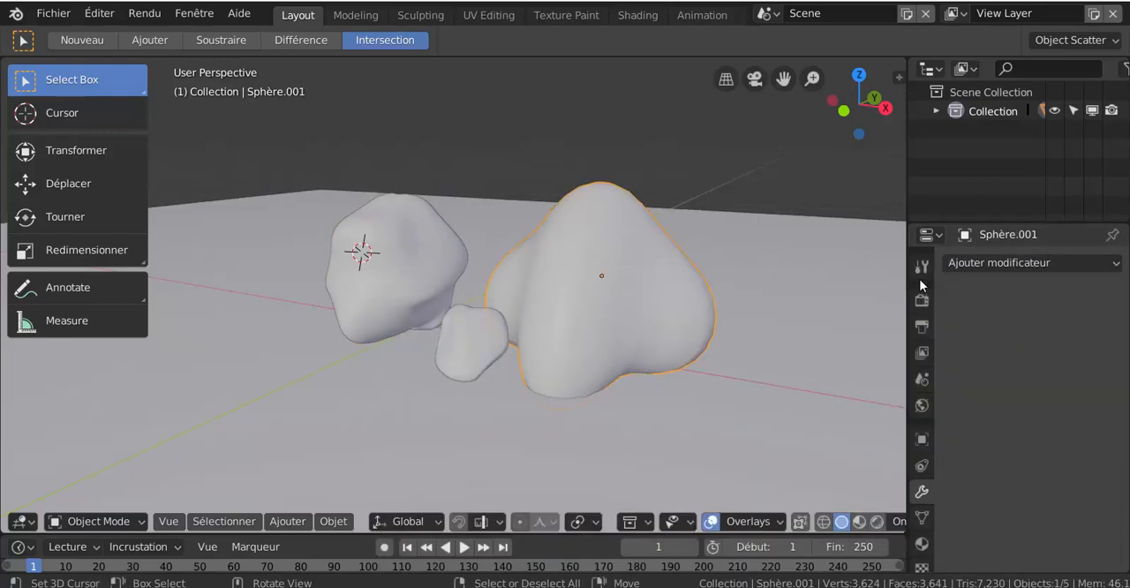
{"action": "left_click", "coordinate": [1029, 262]}
{"action": "scroll", "coordinate": [848, 554], "scroll_direction": "down", "scroll_amount": 2}
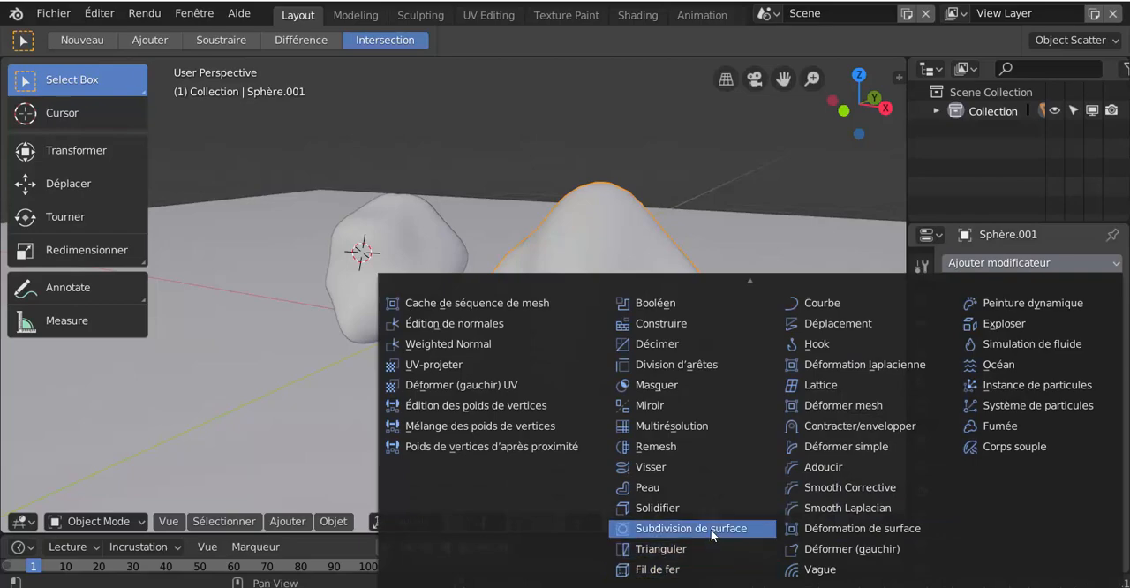
{"action": "left_click", "coordinate": [712, 530]}
- Raise the large second rock about 0.123 m in Z, shifting it about -0.0122 m in Y
{"action": "scroll", "coordinate": [630, 293], "scroll_direction": "up", "scroll_amount": 2}
{"action": "scroll", "coordinate": [629, 294], "scroll_direction": "down", "scroll_amount": 2}
{"action": "middle_click_drag", "start_coordinate": [633, 393], "coordinate": [685, 342]}
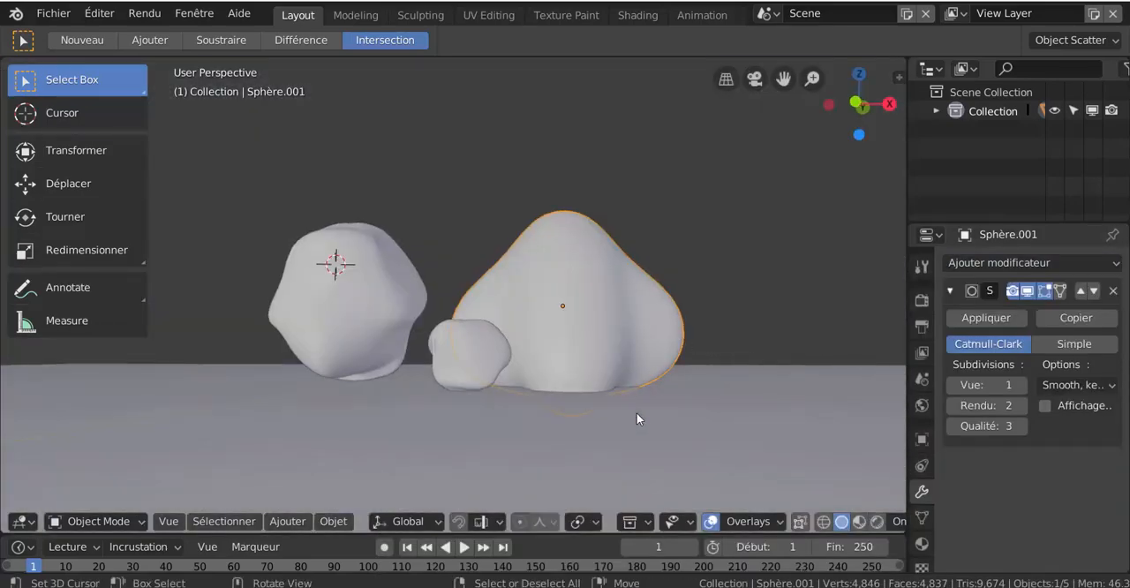
{"action": "key", "text": "g"}
{"action": "left_click", "coordinate": [669, 421]}
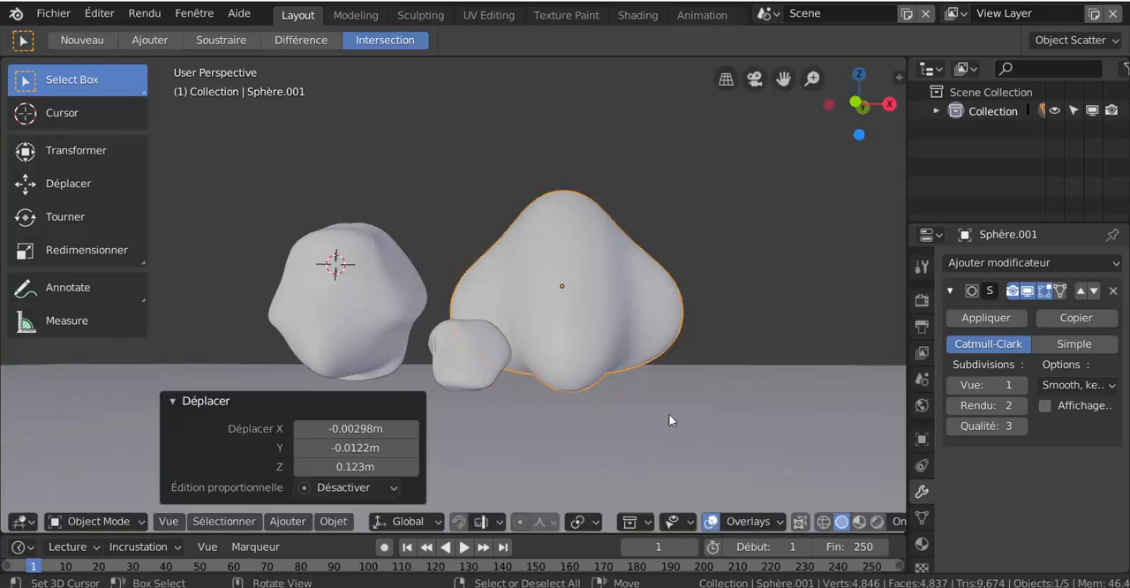
- Rotate the large rock about 14° and lower it about 0.0263 m in Z so it rests on the plane
{"action": "key", "text": "r"}
{"action": "left_click", "coordinate": [668, 498]}
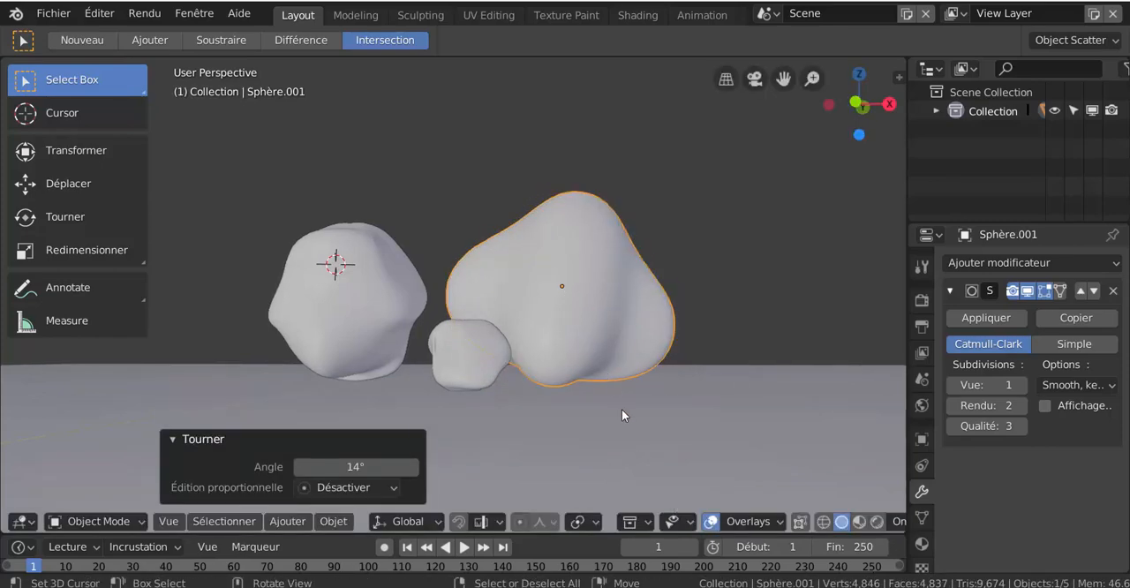
{"action": "key", "text": "g"}
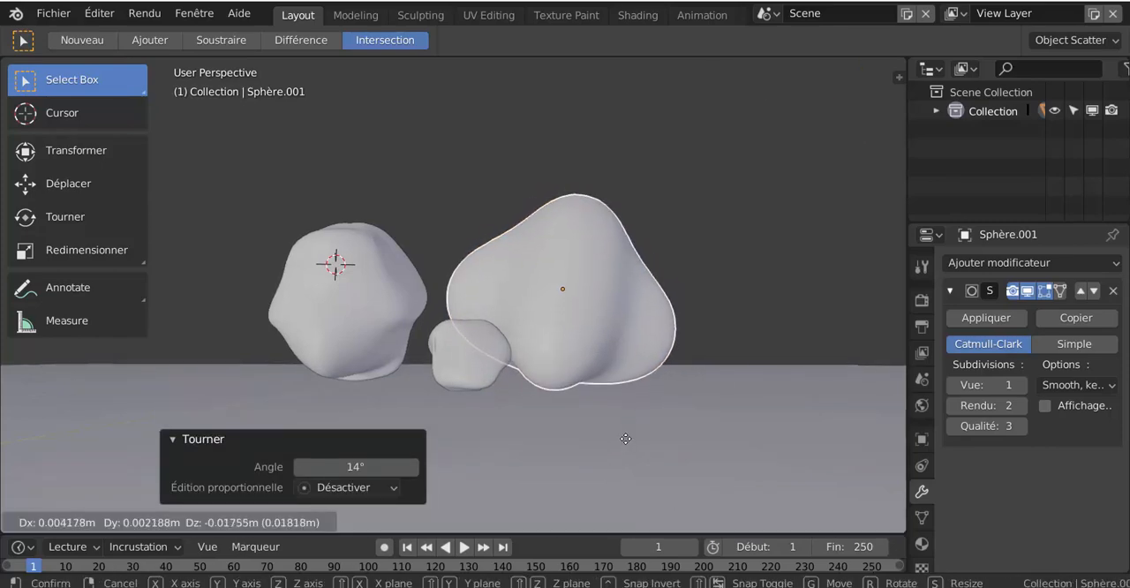
{"action": "left_click", "coordinate": [626, 440]}
- Show the material properties of the large rock and make the properties area taller
{"action": "middle_click_drag", "start_coordinate": [625, 441], "coordinate": [677, 321]}
{"action": "scroll", "coordinate": [574, 435], "scroll_direction": "down", "scroll_amount": 2}
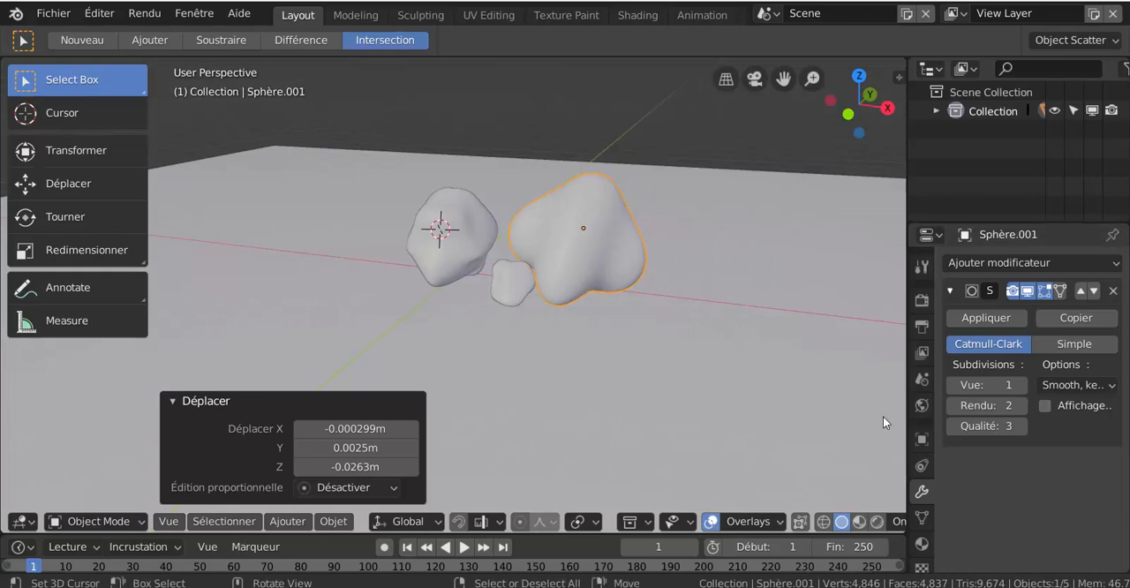
{"action": "left_click", "coordinate": [921, 546]}
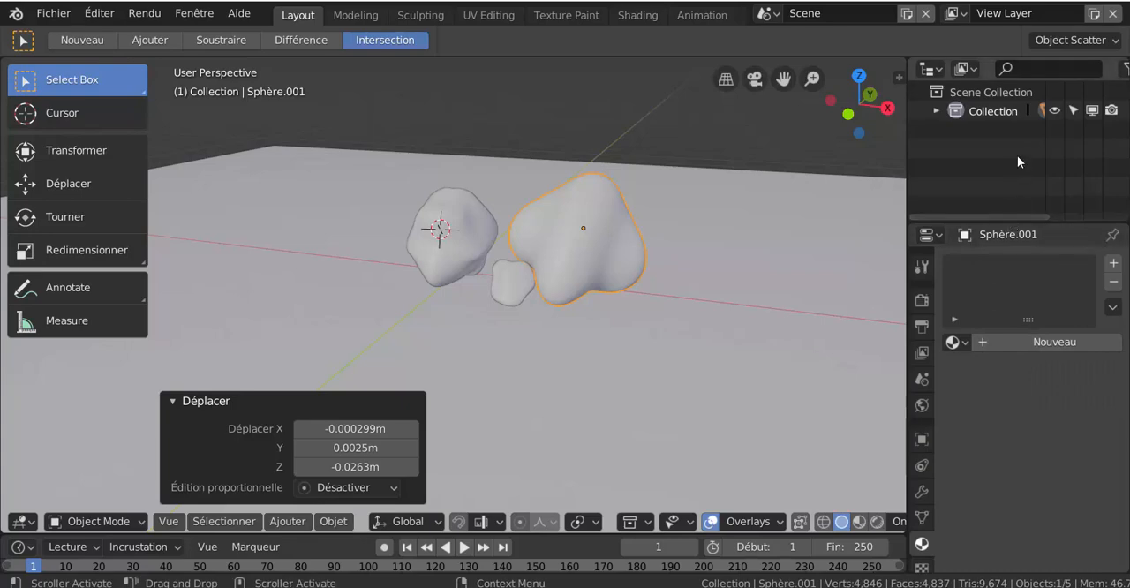
{"action": "left_click_drag", "start_coordinate": [1039, 218], "coordinate": [1050, 162]}
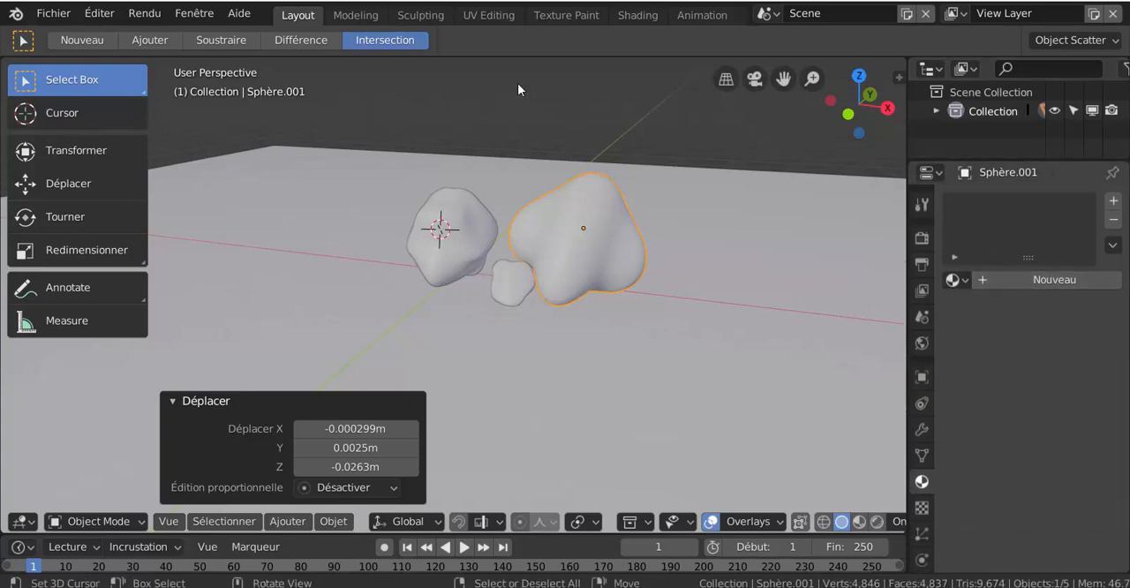
{"action": "left_click", "coordinate": [629, 15]}
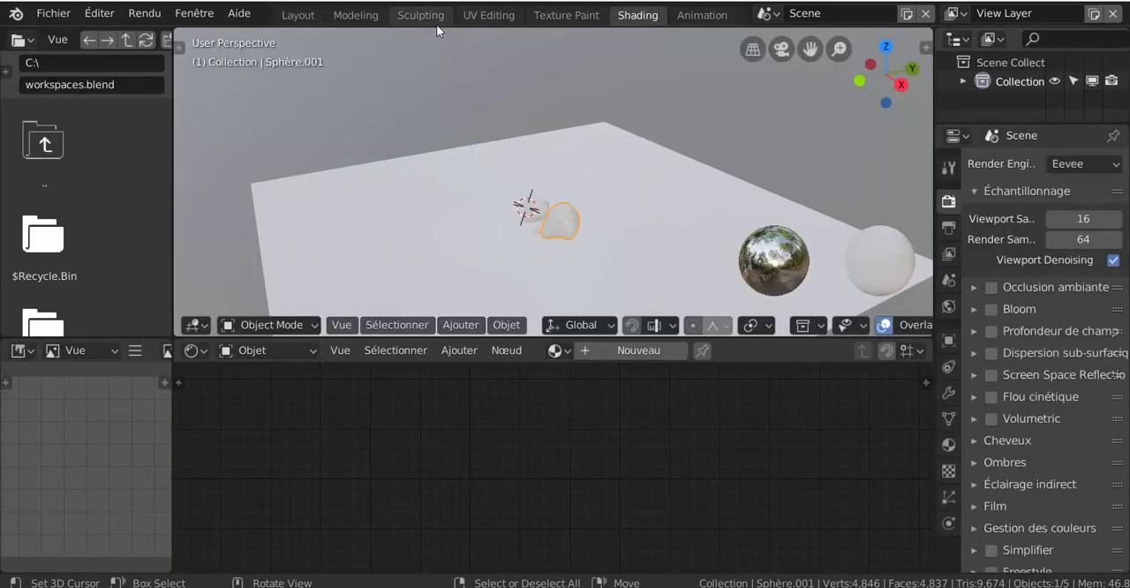
{"action": "left_click", "coordinate": [366, 18]}
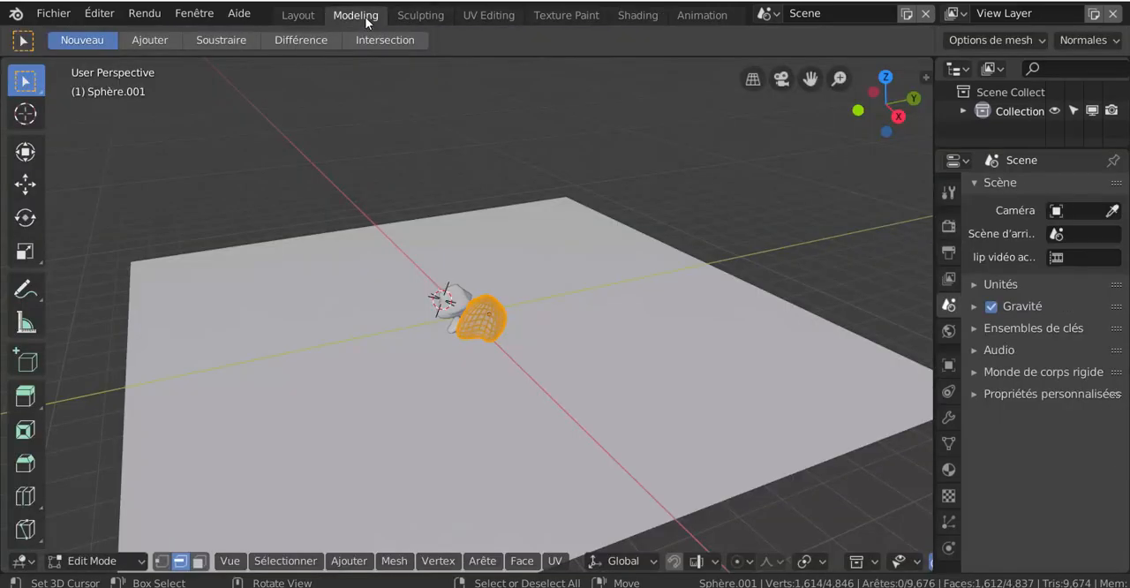
{"action": "left_click", "coordinate": [309, 16]}
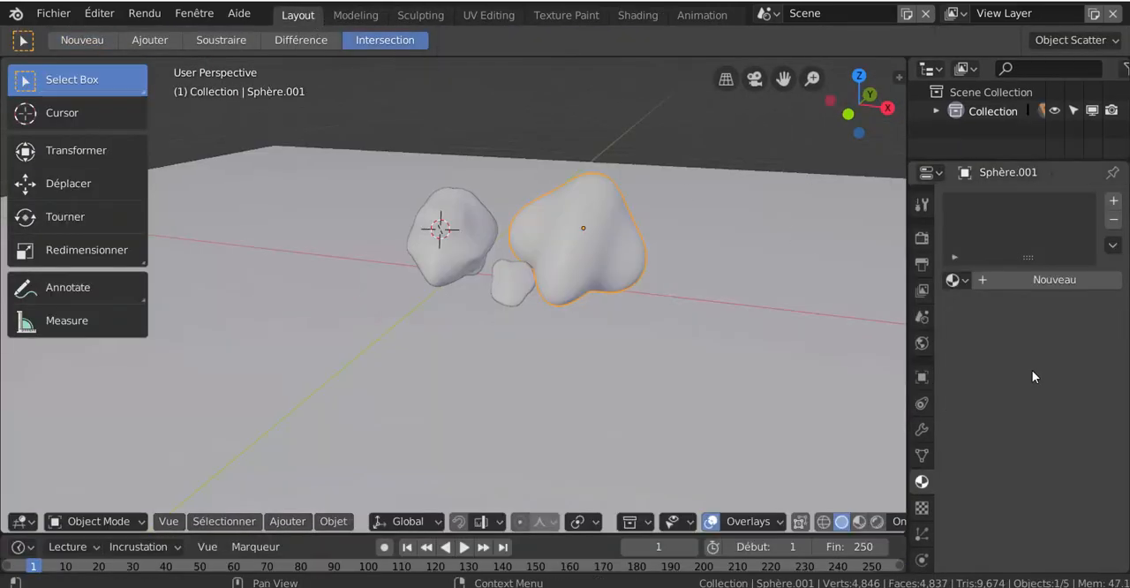
- Create a new material on the large rock, widen the properties area and set the base color to an image texture
{"action": "left_click", "coordinate": [1036, 280]}
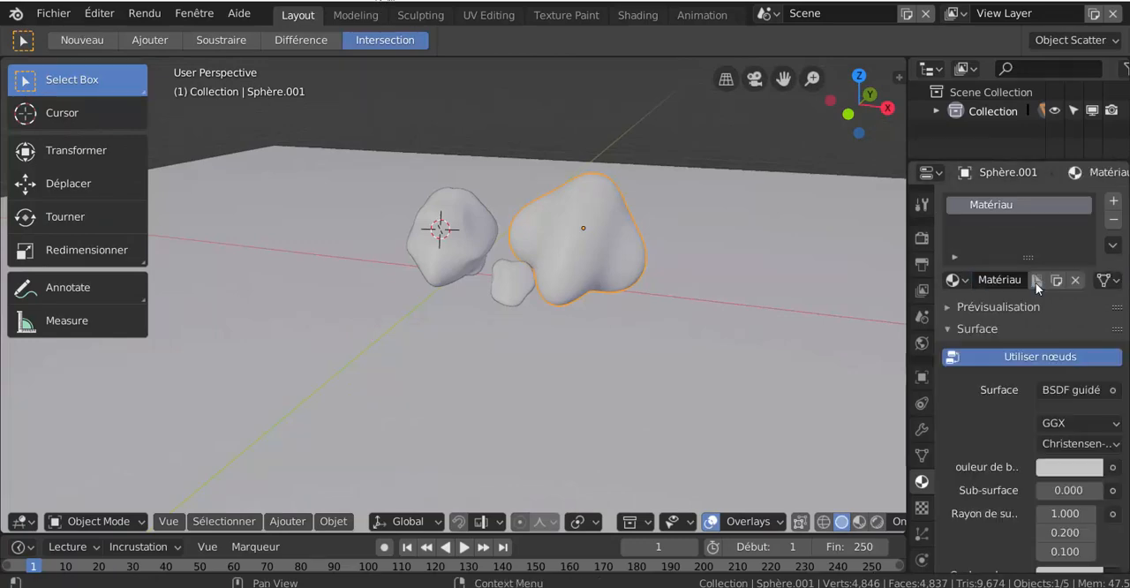
{"action": "scroll", "coordinate": [1004, 496], "scroll_direction": "down", "scroll_amount": 5}
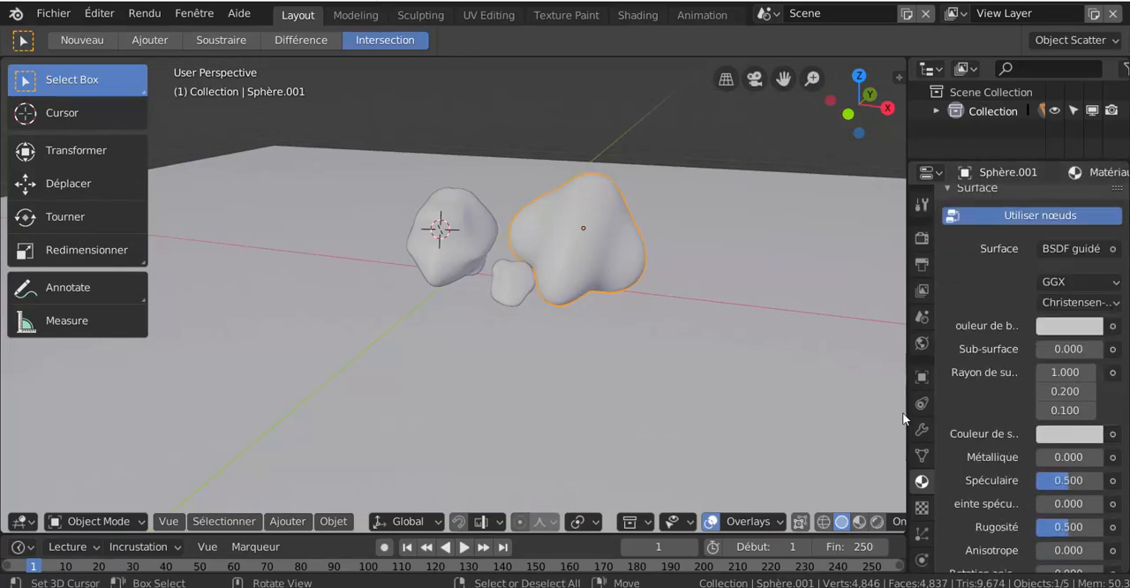
{"action": "left_click_drag", "start_coordinate": [907, 403], "coordinate": [801, 403]}
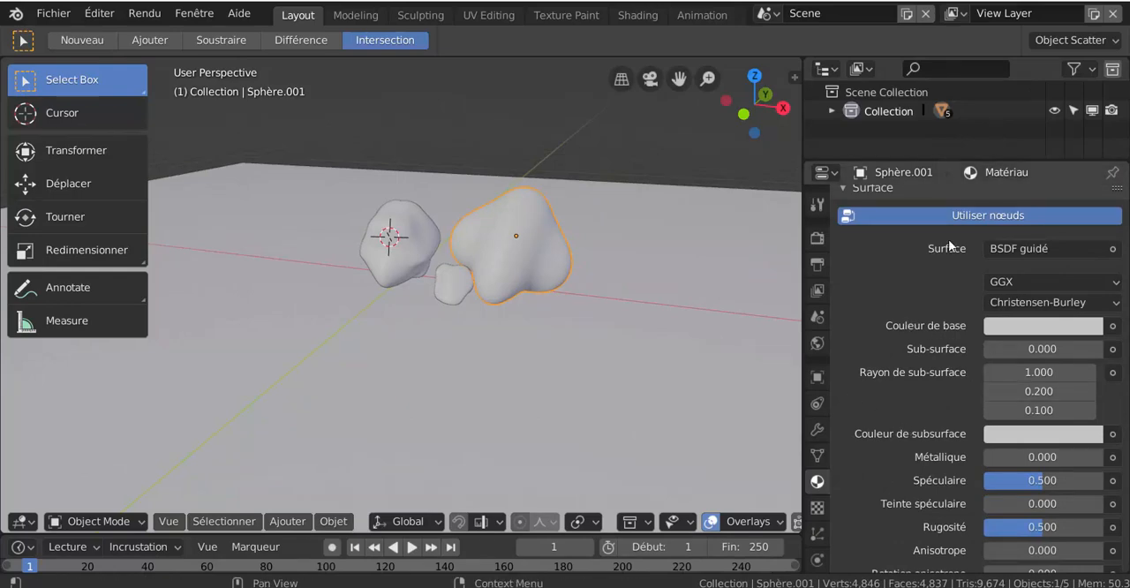
{"action": "left_click", "coordinate": [1113, 326]}
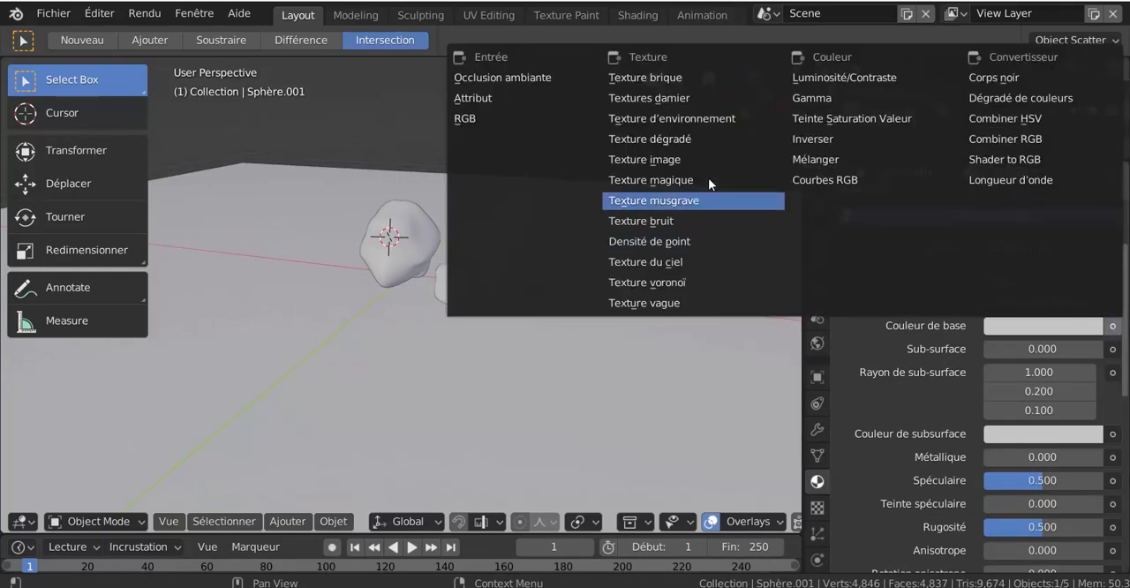
{"action": "left_click", "coordinate": [653, 159]}
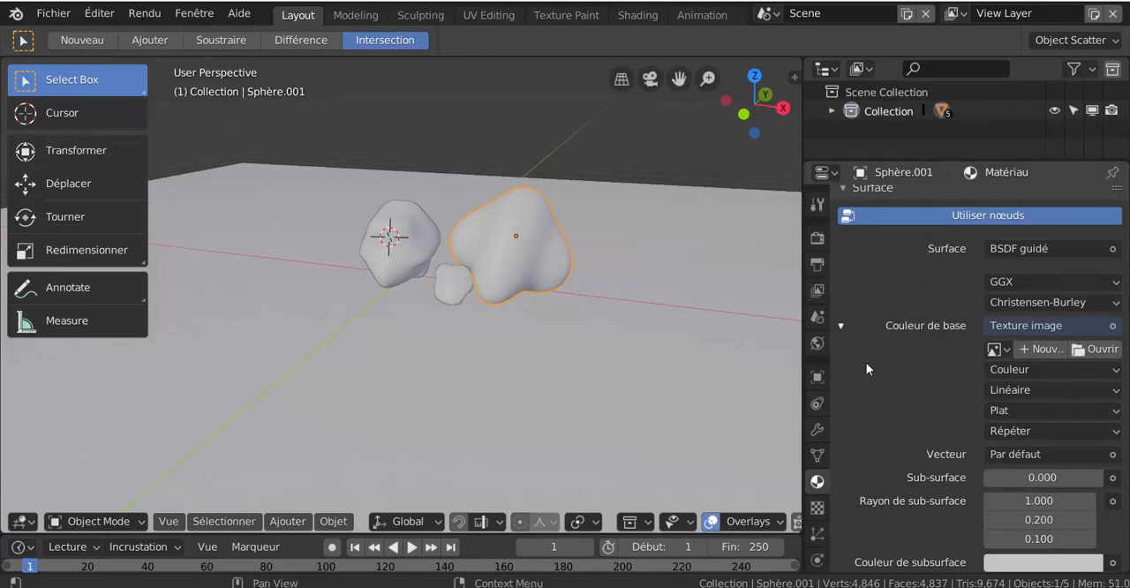
- Browse the Pierre texture folder as thumbnails and load Pierre284.jpg as the large rock's base color image
{"action": "left_click", "coordinate": [1099, 350]}
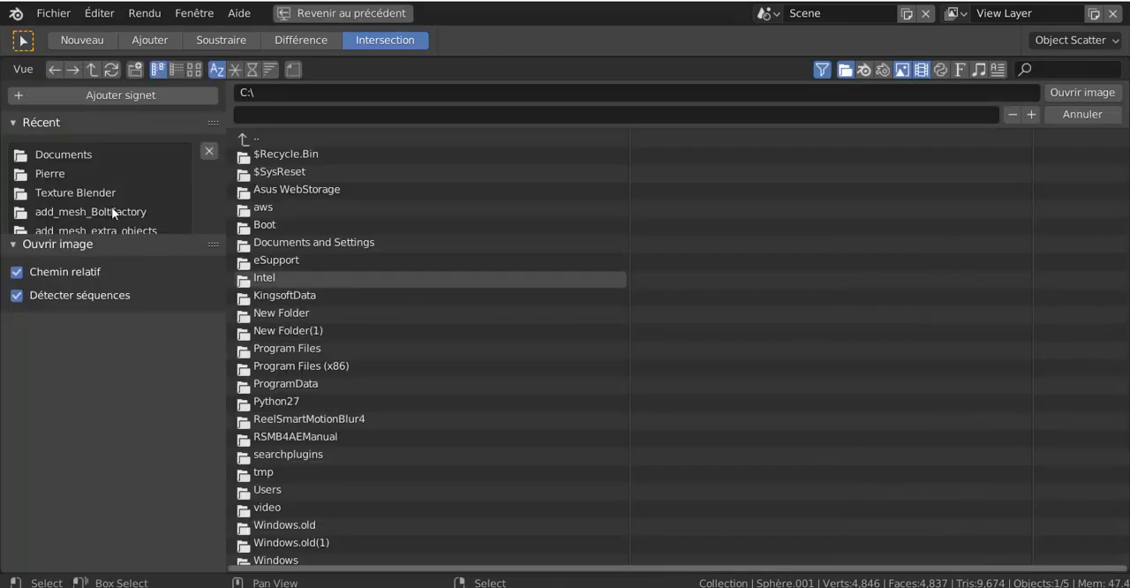
{"action": "scroll", "coordinate": [106, 199], "scroll_direction": "down", "scroll_amount": 2}
{"action": "left_click", "coordinate": [54, 146]}
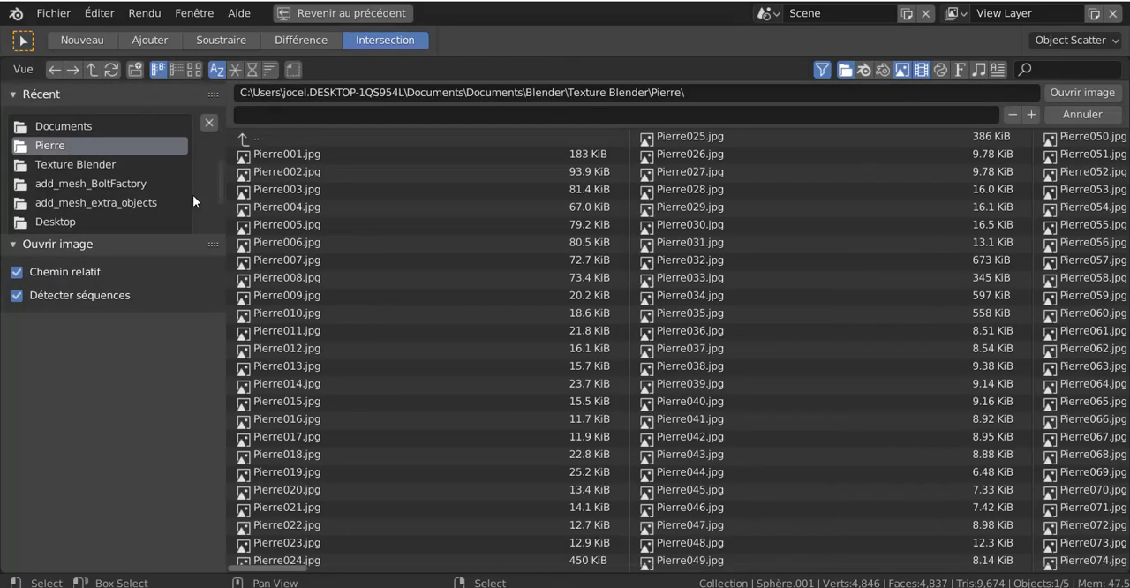
{"action": "left_click", "coordinate": [193, 70]}
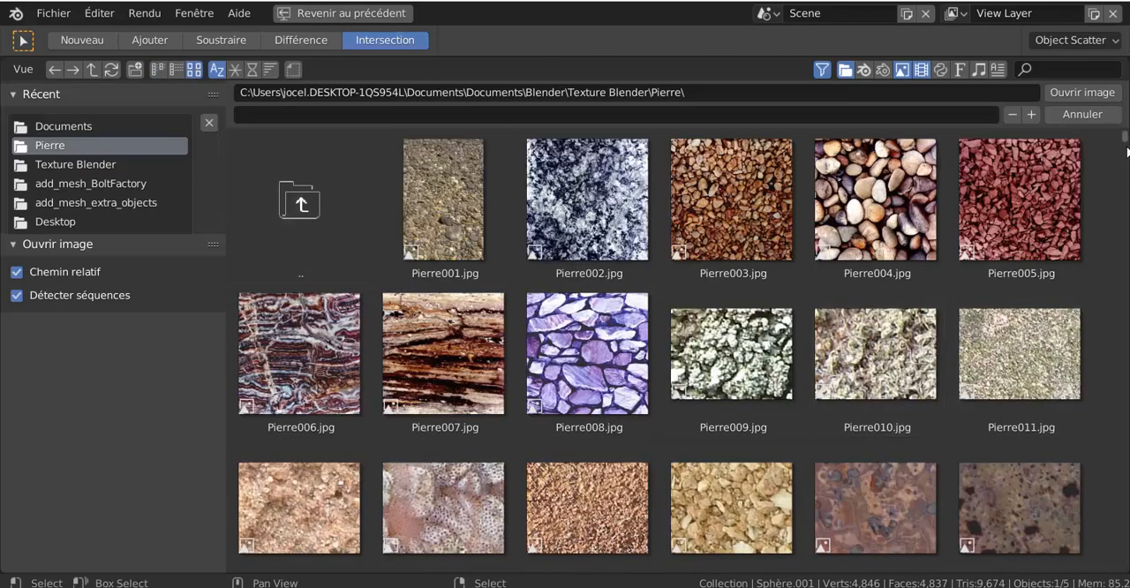
{"action": "left_click_drag", "start_coordinate": [1128, 152], "coordinate": [1116, 353]}
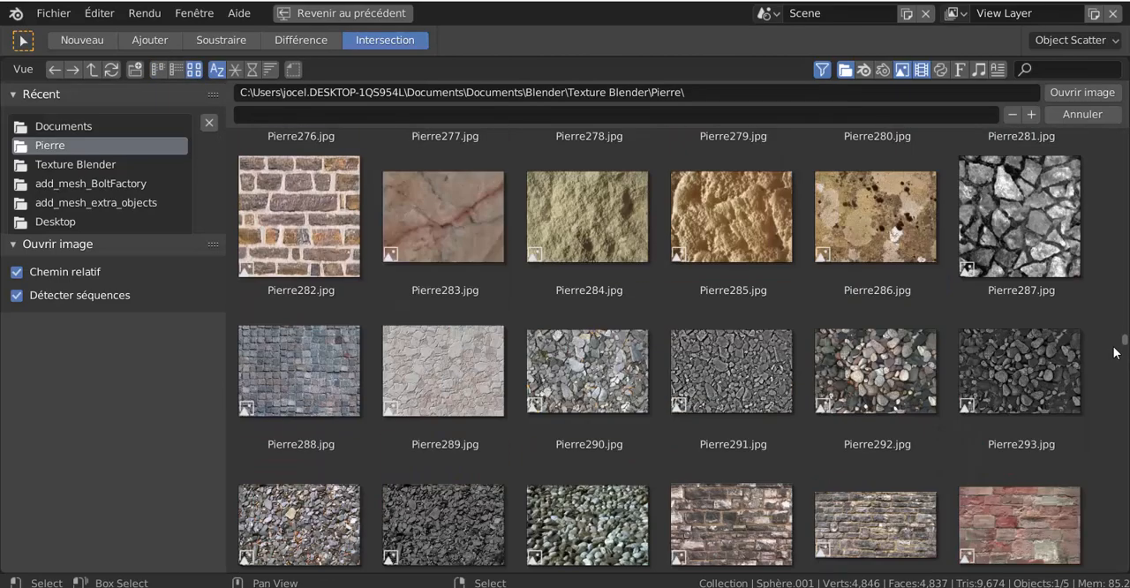
{"action": "left_click", "coordinate": [560, 233]}
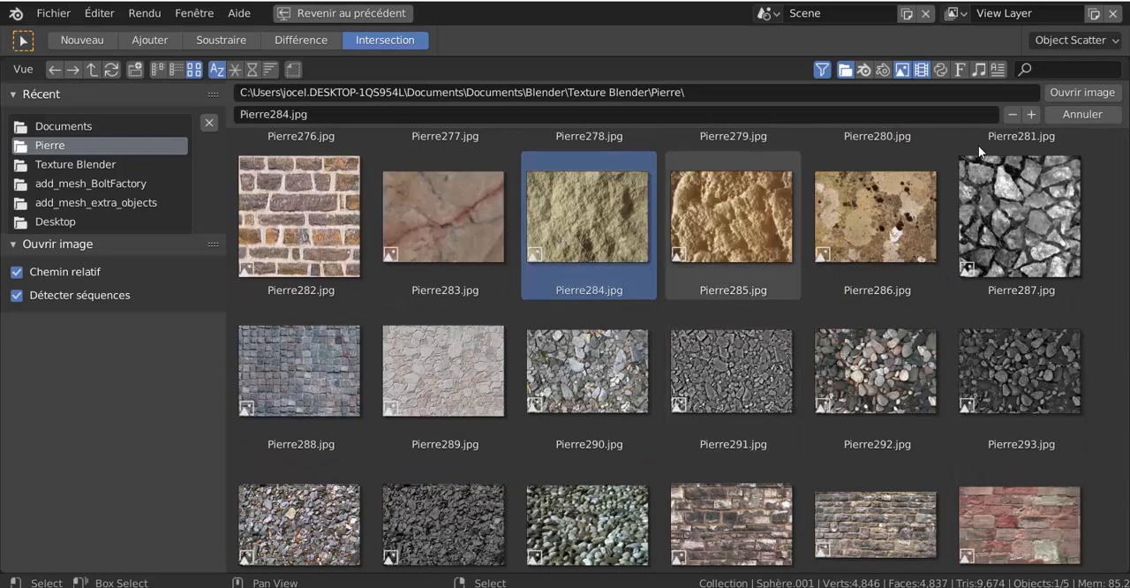
{"action": "left_click", "coordinate": [1083, 92]}
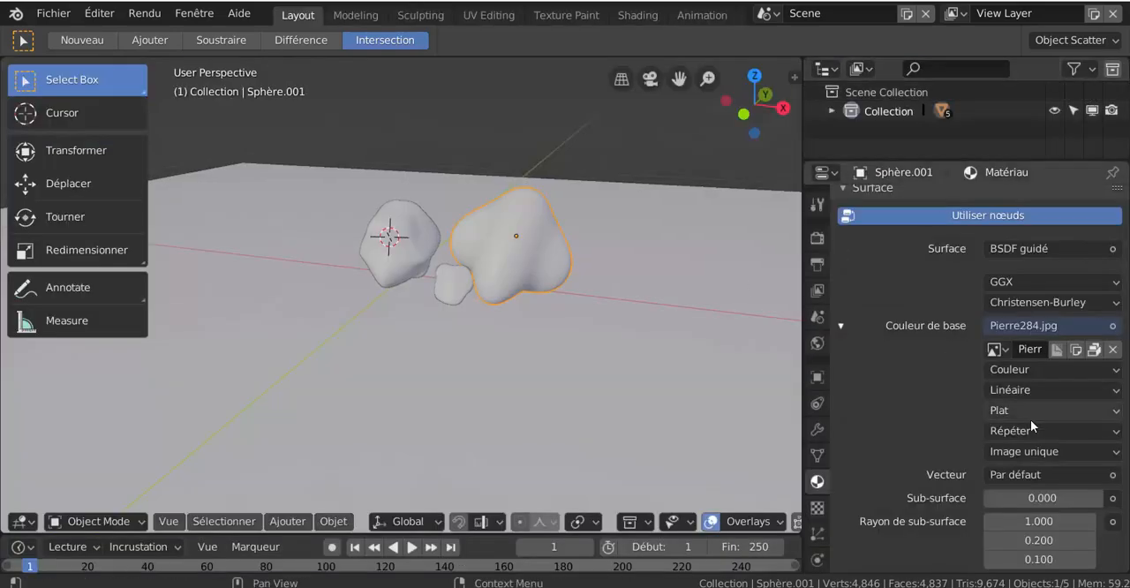
- Switch the viewport to material preview shading and look at the textured large rock up close
{"action": "scroll", "coordinate": [913, 380], "scroll_direction": "up", "scroll_amount": 3}
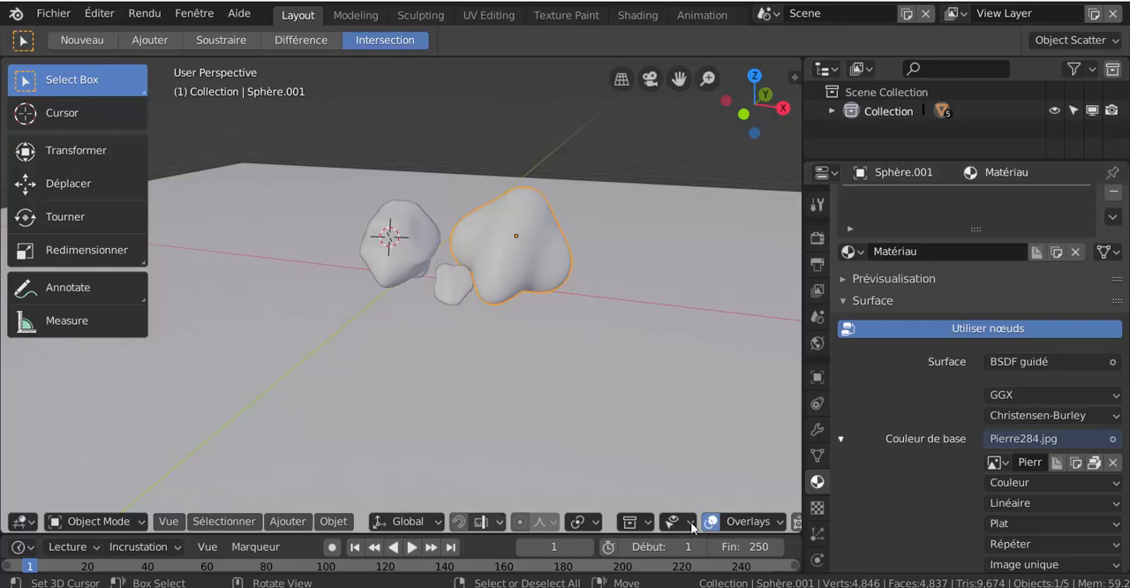
{"action": "scroll", "coordinate": [736, 523], "scroll_direction": "down", "scroll_amount": 5}
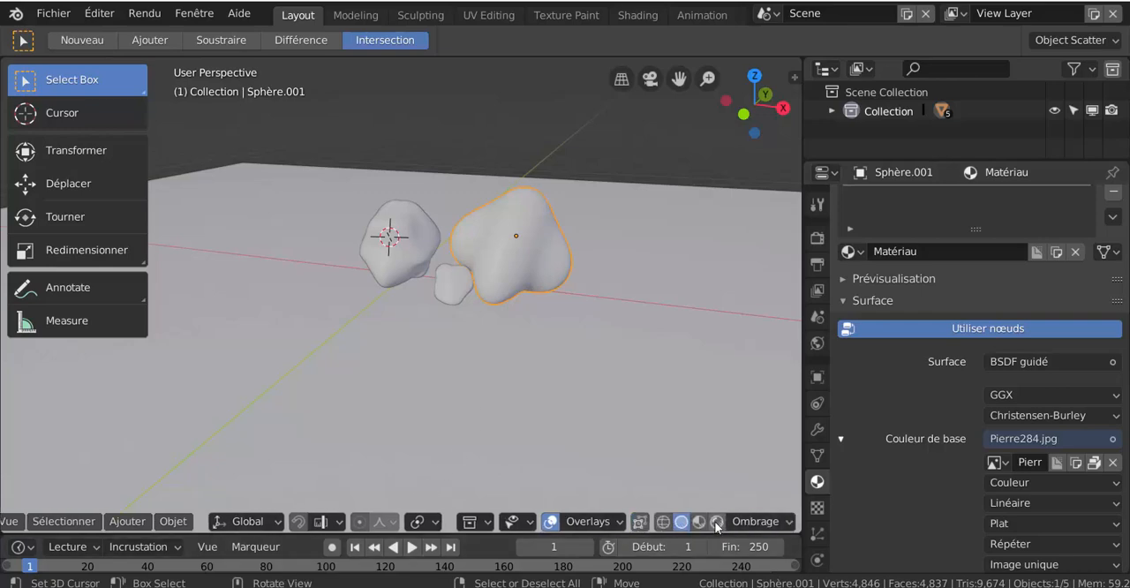
{"action": "left_click", "coordinate": [699, 522]}
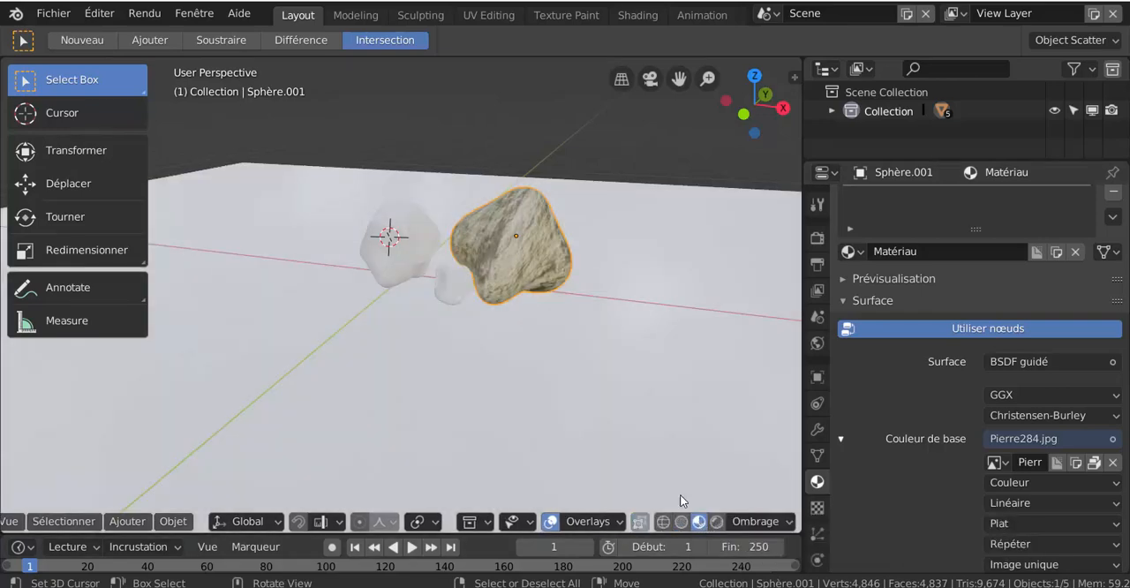
{"action": "scroll", "coordinate": [597, 304], "scroll_direction": "up", "scroll_amount": 3}
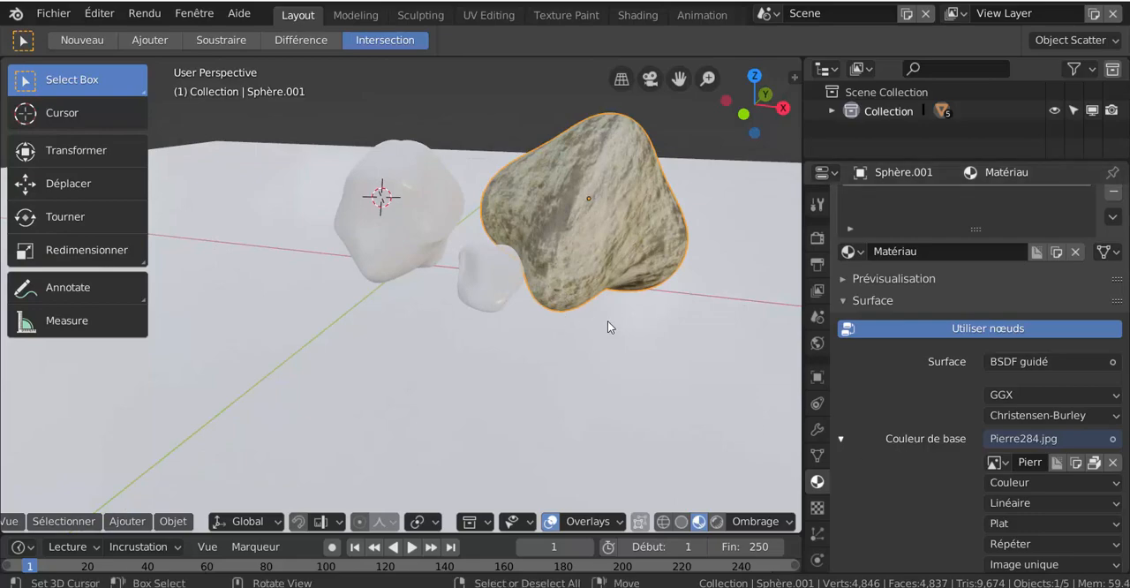
- Map the large rock's base color image with the generated texture coordinates (Générée) as its vector
{"action": "middle_click_drag", "start_coordinate": [608, 327], "coordinate": [669, 433]}
{"action": "scroll", "coordinate": [898, 468], "scroll_direction": "down", "scroll_amount": 2}
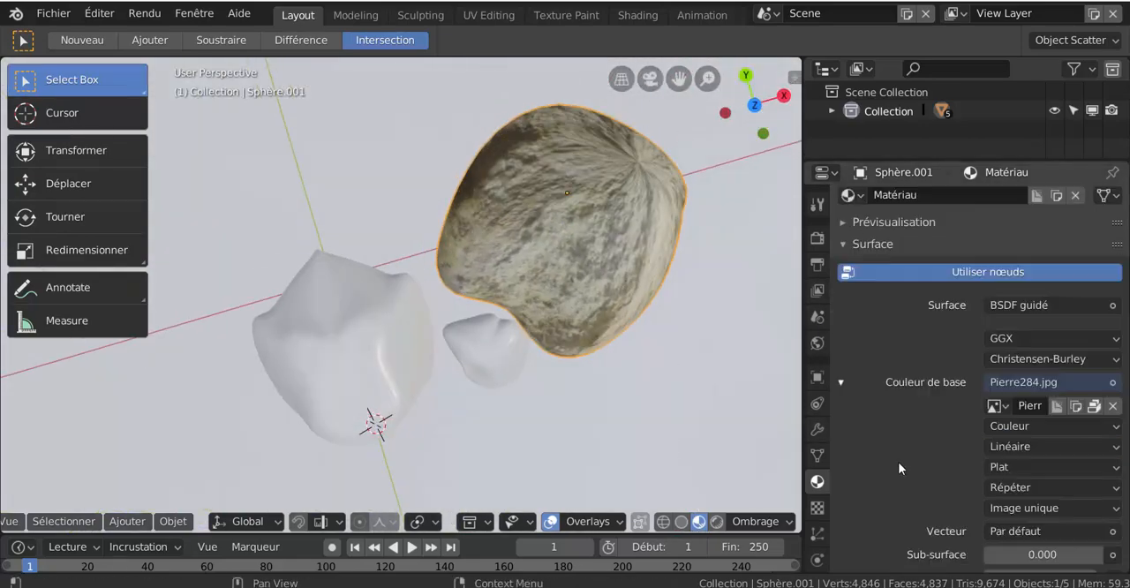
{"action": "scroll", "coordinate": [899, 468], "scroll_direction": "down", "scroll_amount": 2}
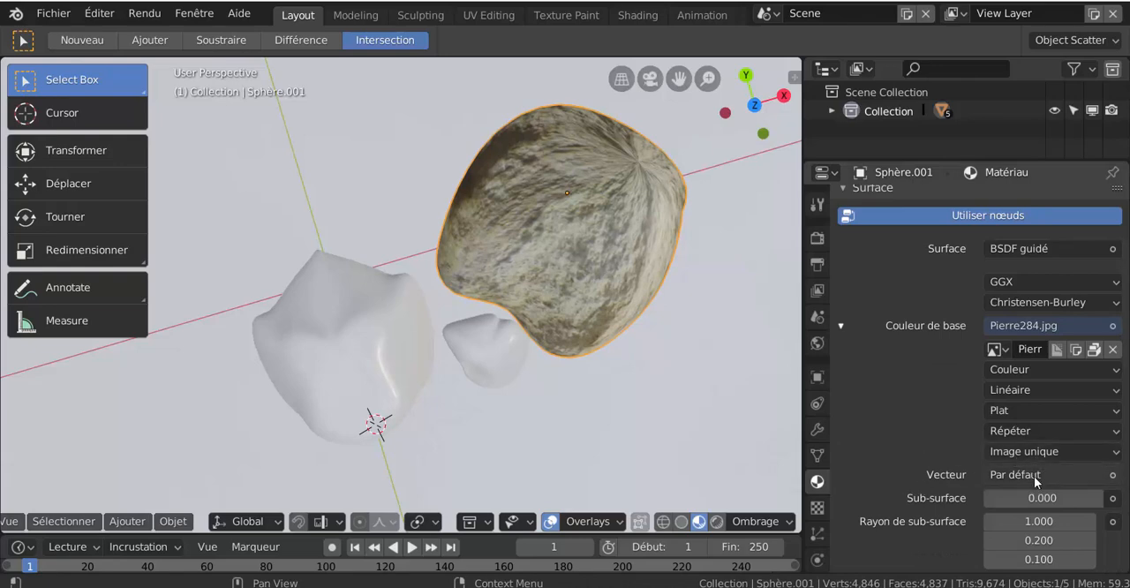
{"action": "left_click", "coordinate": [1034, 476]}
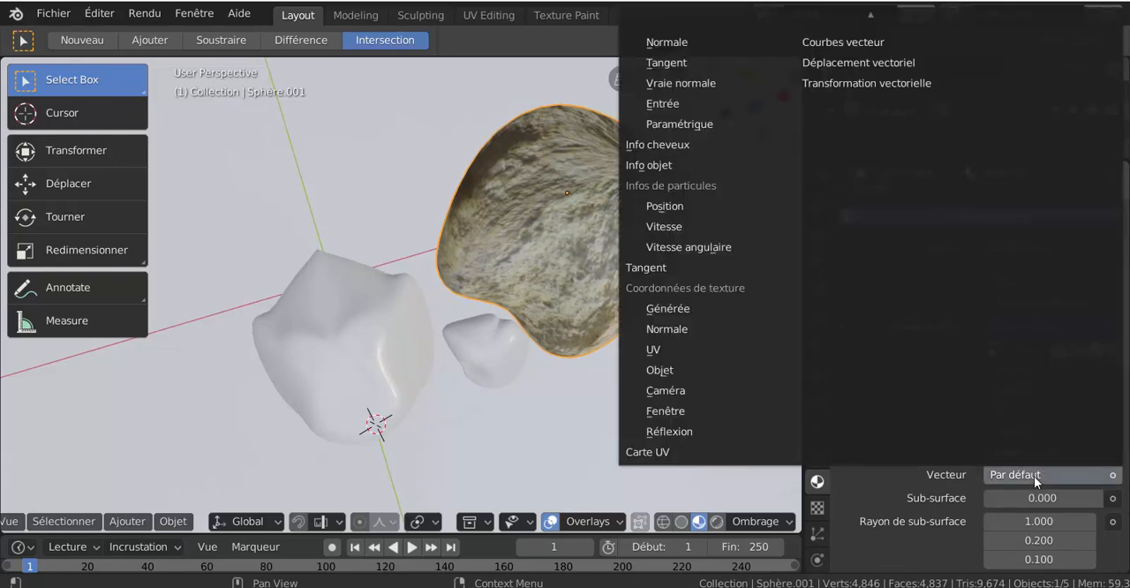
{"action": "left_click", "coordinate": [702, 307]}
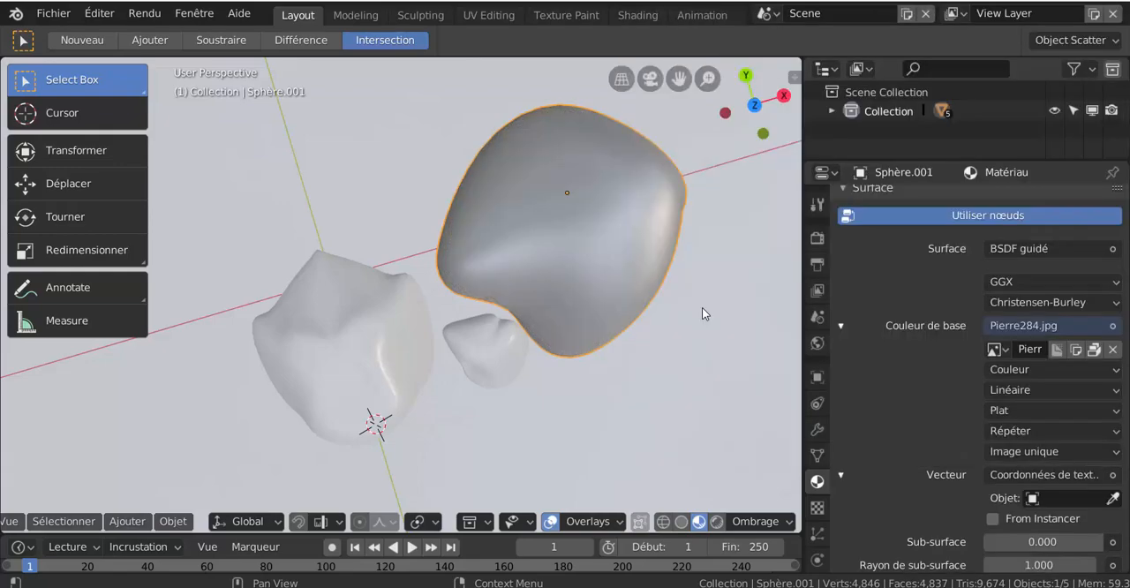
{"action": "middle_click_drag", "start_coordinate": [703, 308], "coordinate": [666, 455]}
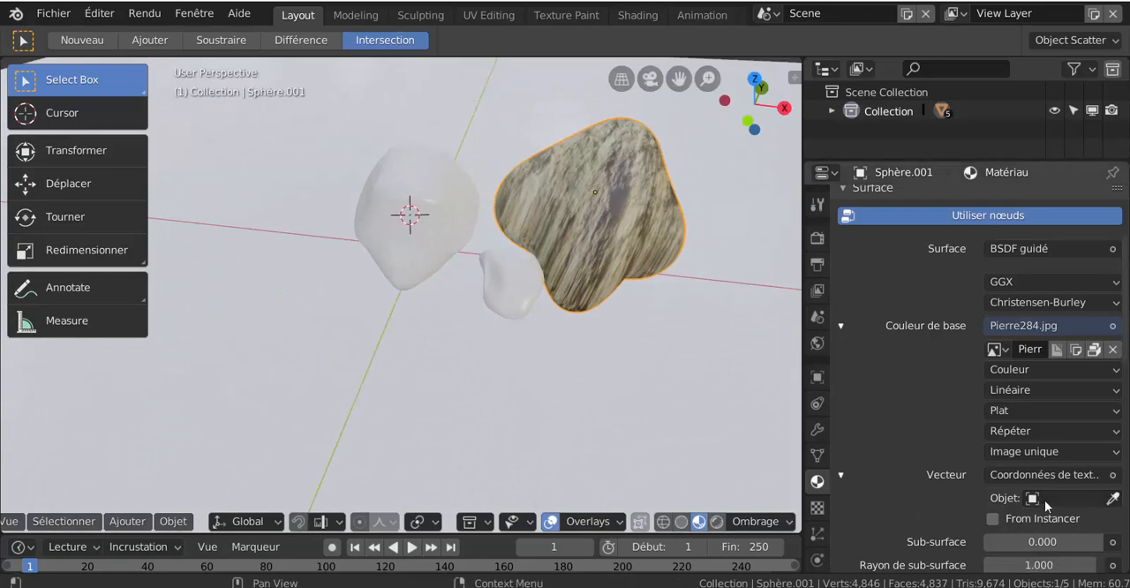
- Set the rock image's projection to box (Boîte) with a blend of 0.710 and inspect the rock from several sides
{"action": "left_click", "coordinate": [1022, 409]}
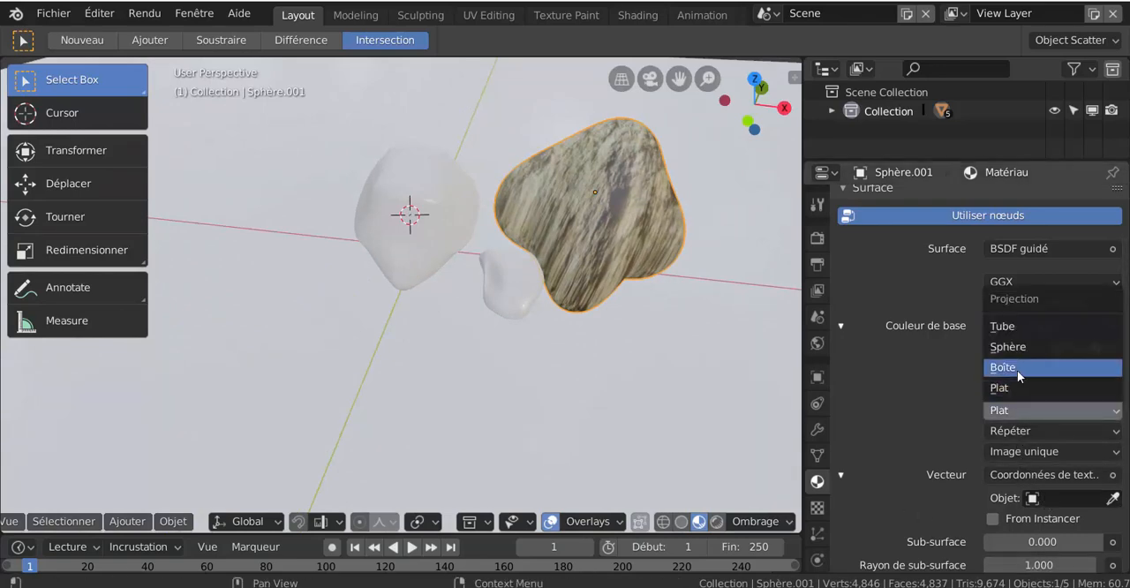
{"action": "left_click", "coordinate": [1018, 371]}
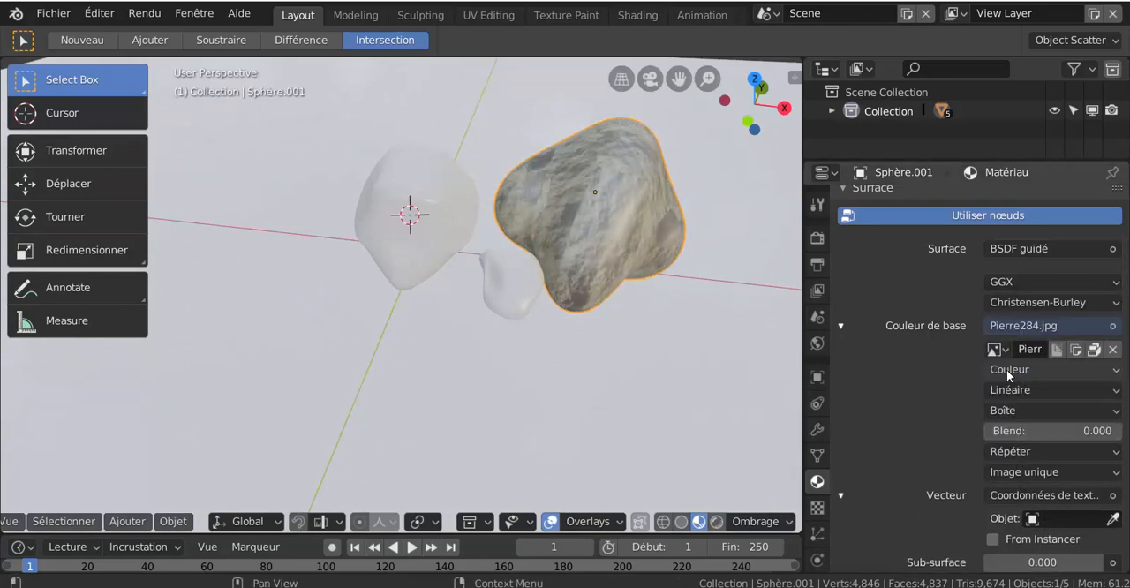
{"action": "middle_click_drag", "start_coordinate": [674, 383], "coordinate": [763, 427]}
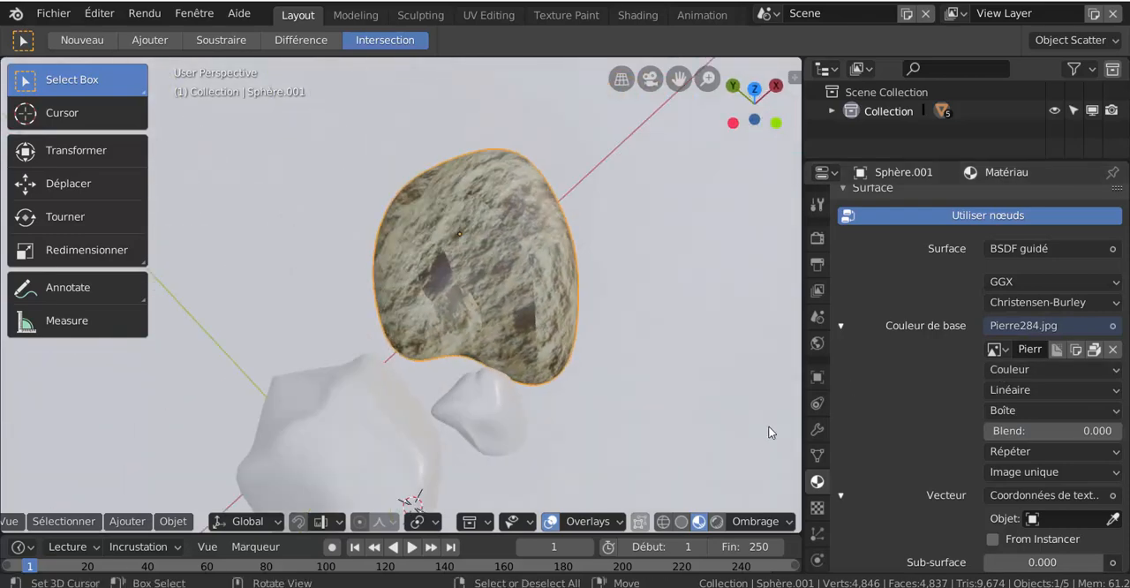
{"action": "left_click", "coordinate": [1054, 431]}
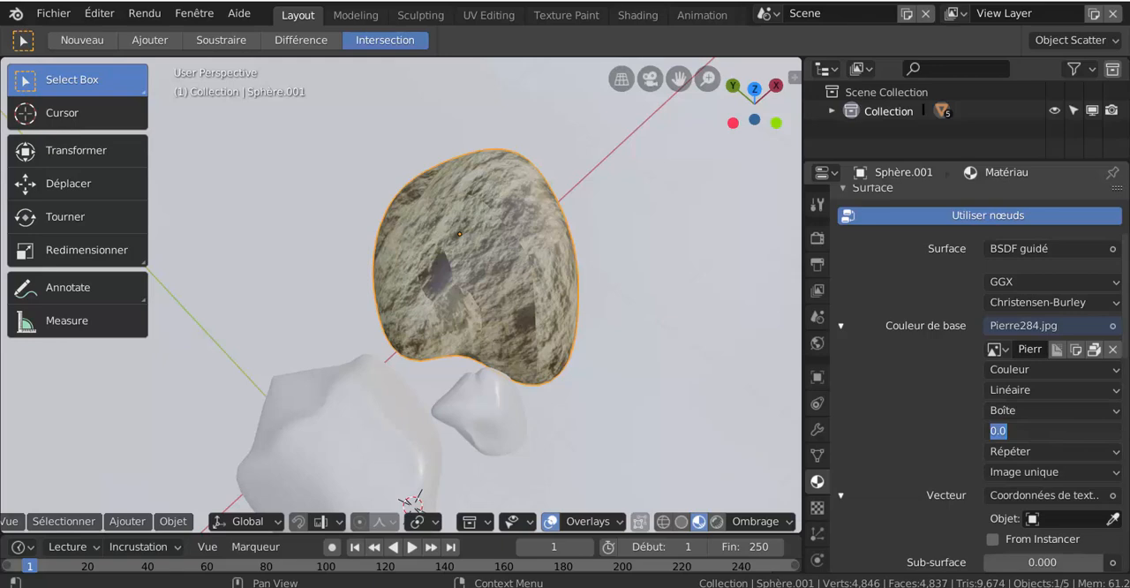
{"action": "left_click", "coordinate": [1058, 449]}
{"action": "left_click_drag", "start_coordinate": [1018, 438], "coordinate": [1080, 431]}
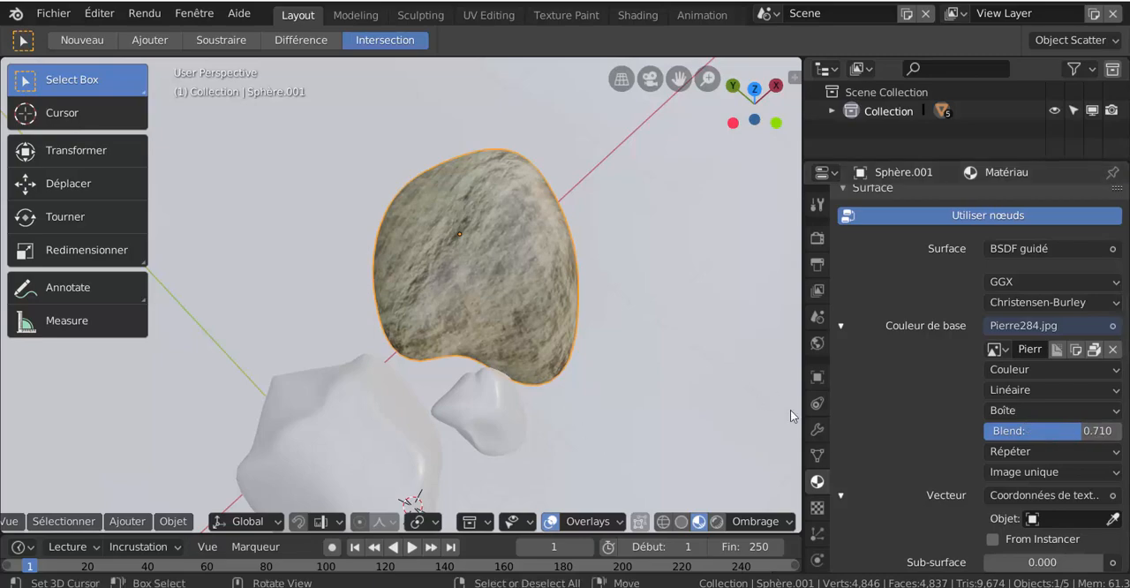
{"action": "middle_click_drag", "start_coordinate": [534, 332], "coordinate": [649, 362]}
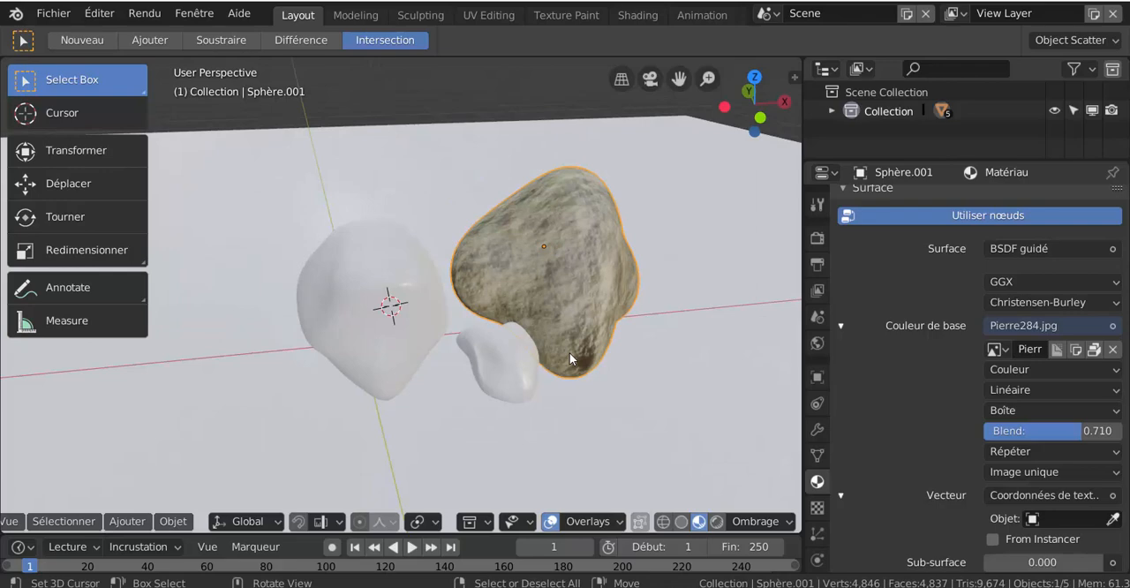
{"action": "scroll", "coordinate": [571, 346], "scroll_direction": "up", "scroll_amount": 1}
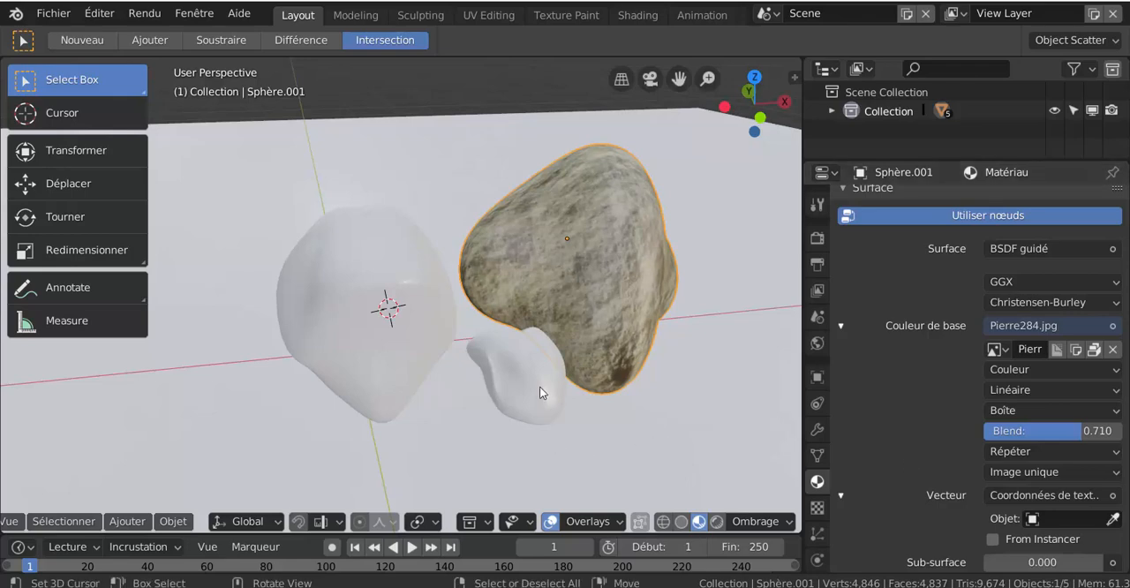
{"action": "middle_click_drag", "start_coordinate": [666, 439], "coordinate": [623, 413]}
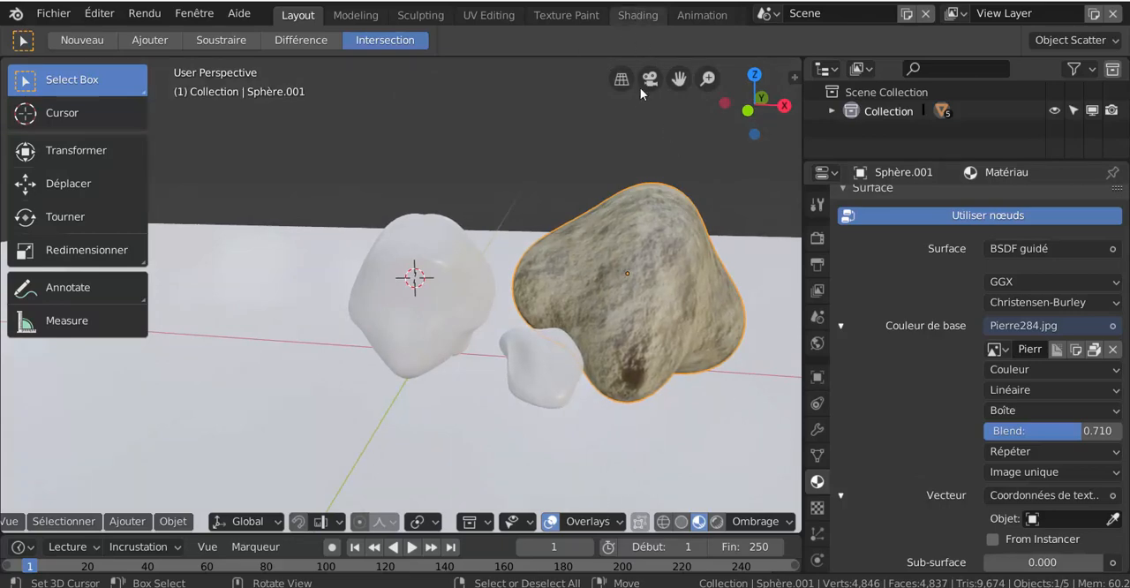
- Switch to the Shading workspace, enlarge the node editor and move the material output and BSDF guidé nodes away from the image node
{"action": "left_click", "coordinate": [639, 16]}
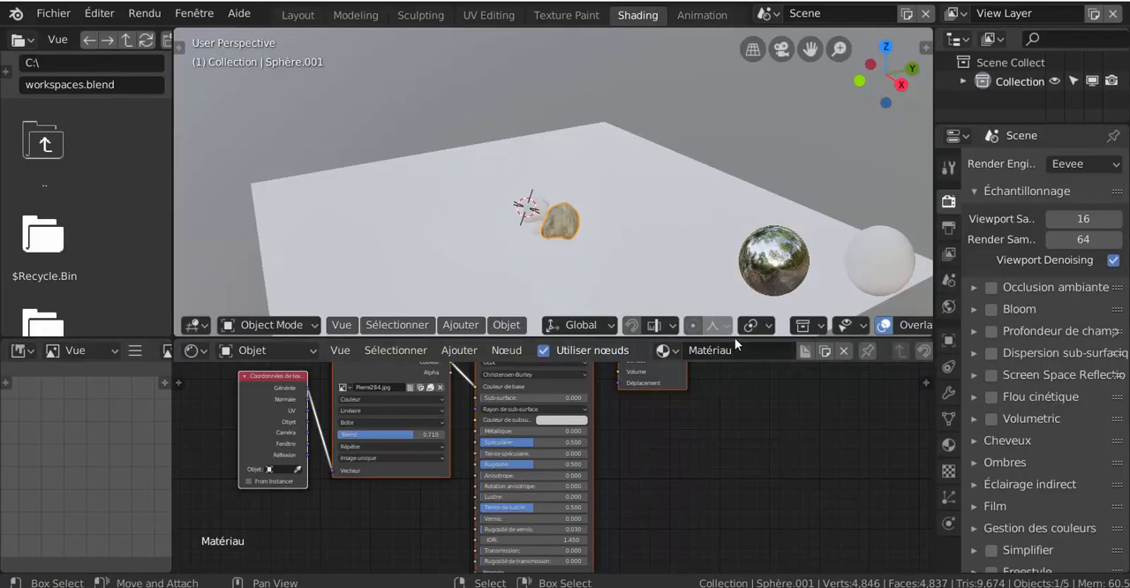
{"action": "left_click_drag", "start_coordinate": [735, 339], "coordinate": [740, 162]}
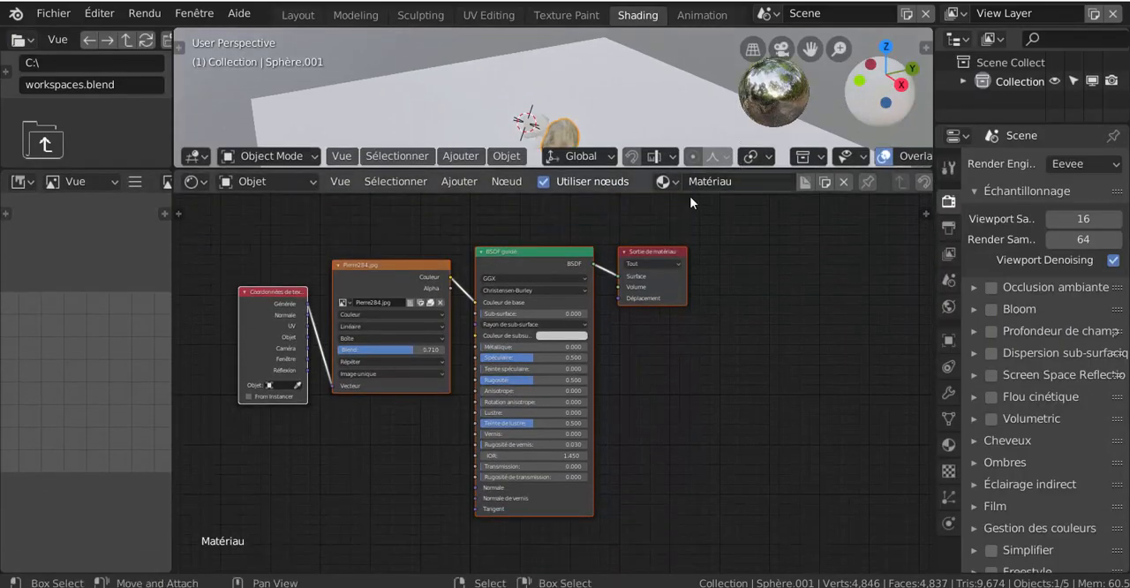
{"action": "scroll", "coordinate": [648, 454], "scroll_direction": "up", "scroll_amount": 2}
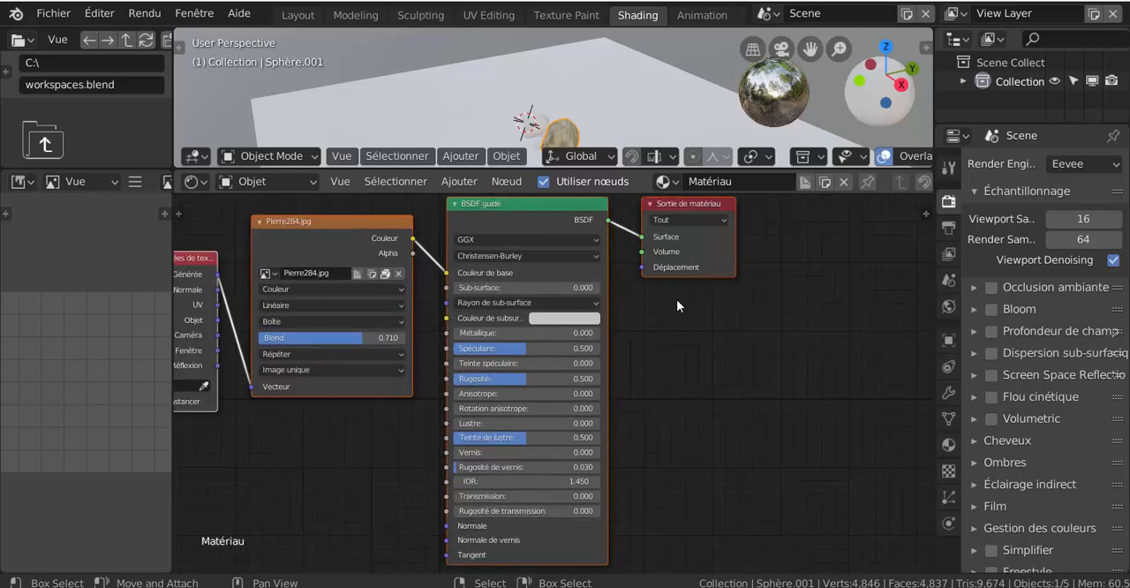
{"action": "scroll", "coordinate": [662, 282], "scroll_direction": "down", "scroll_amount": 2}
{"action": "left_click_drag", "start_coordinate": [656, 253], "coordinate": [780, 245]}
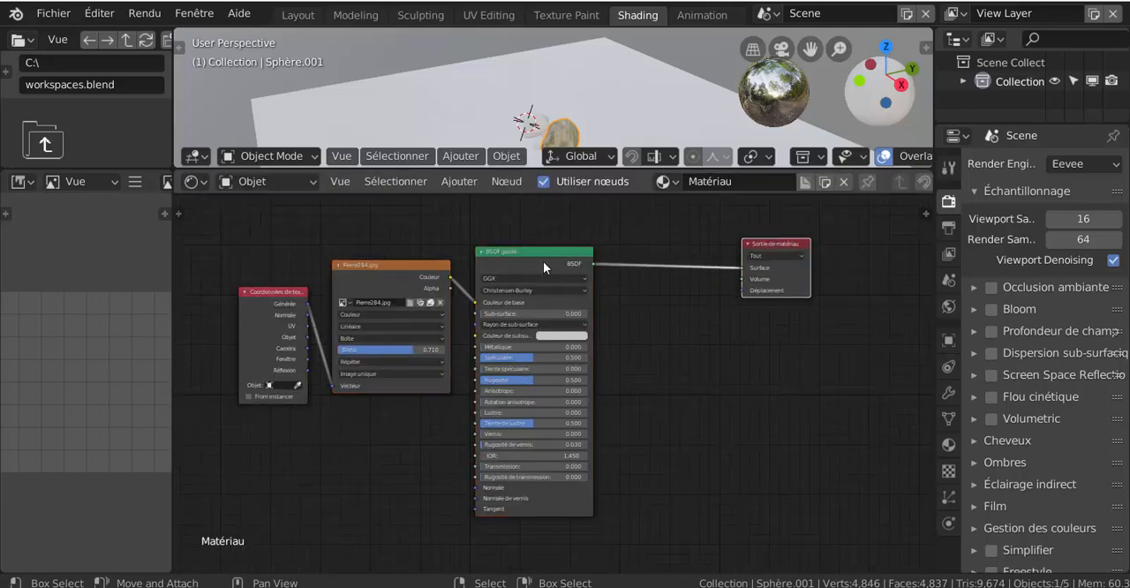
{"action": "left_click_drag", "start_coordinate": [545, 257], "coordinate": [644, 279]}
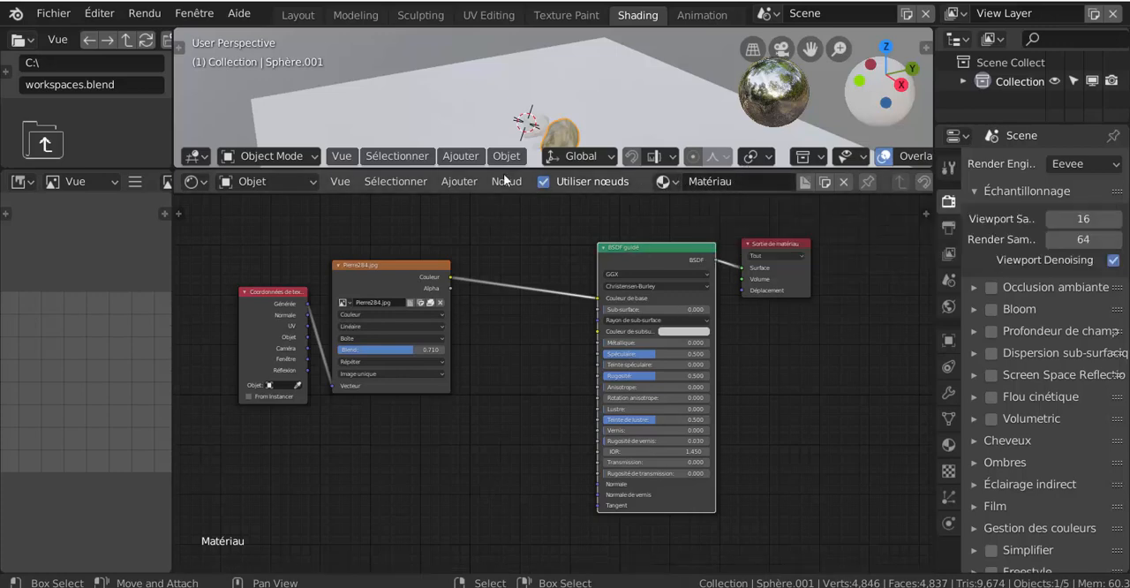
- Add a Bump vector node between the Pierre284.jpg image node and the BSDF guidé node
{"action": "left_click", "coordinate": [459, 181]}
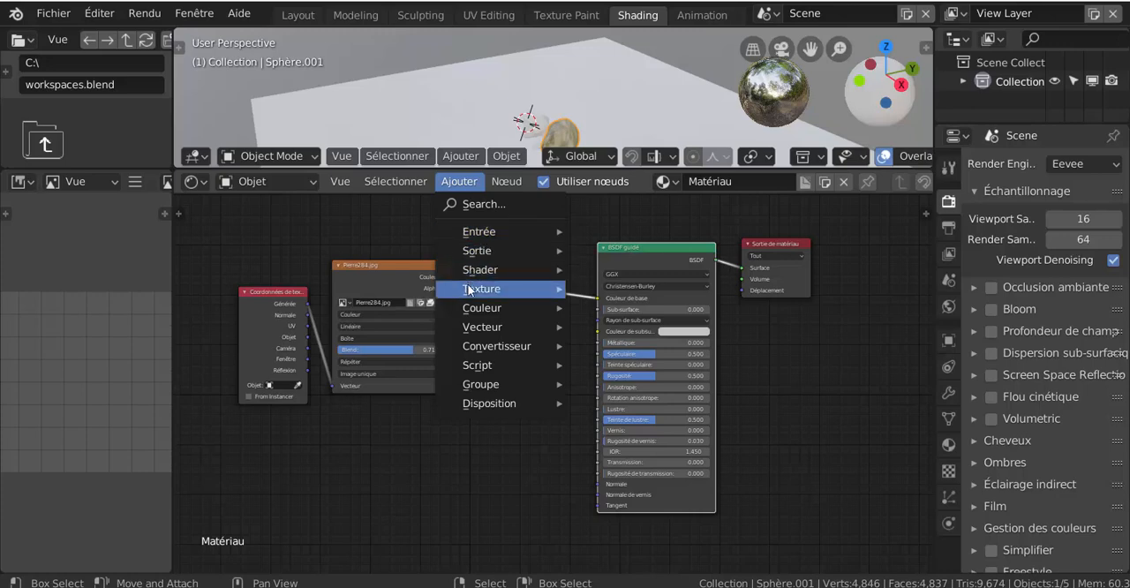
{"action": "mouse_move", "coordinate": [483, 272]}
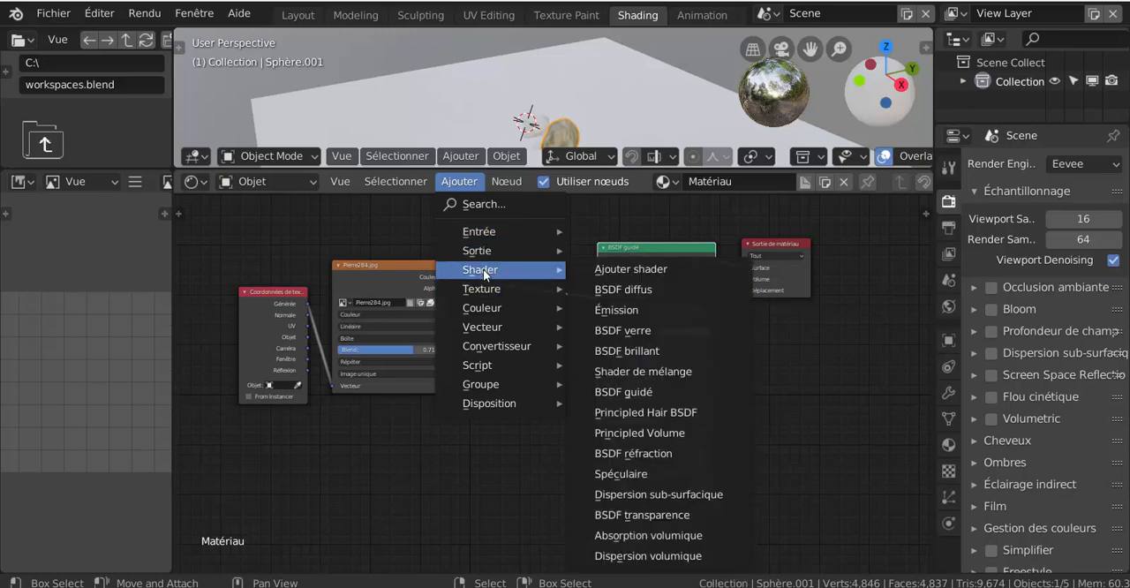
{"action": "mouse_move", "coordinate": [491, 308]}
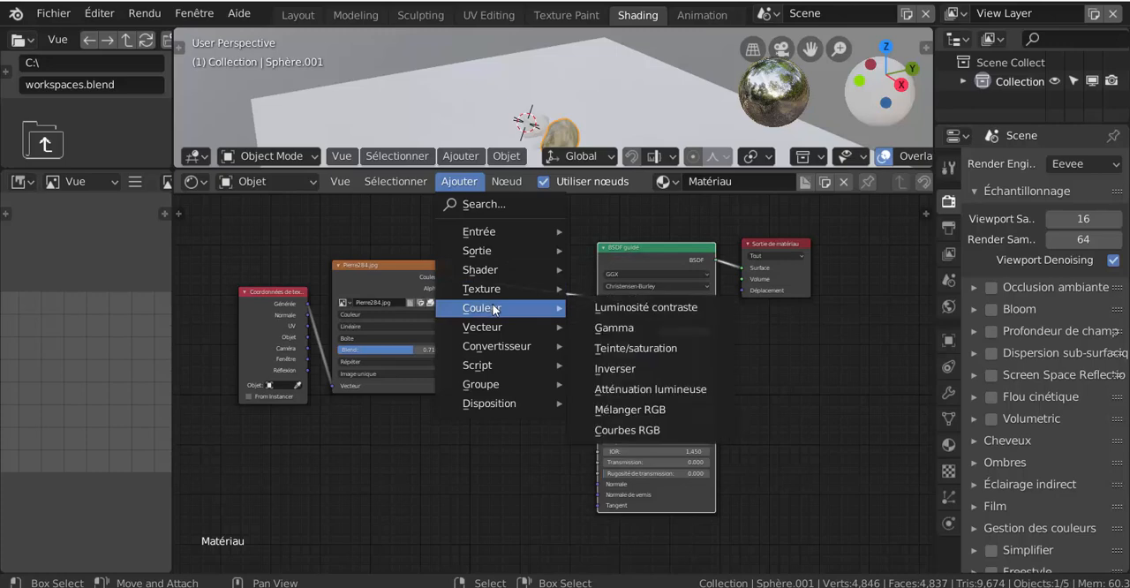
{"action": "mouse_move", "coordinate": [490, 328]}
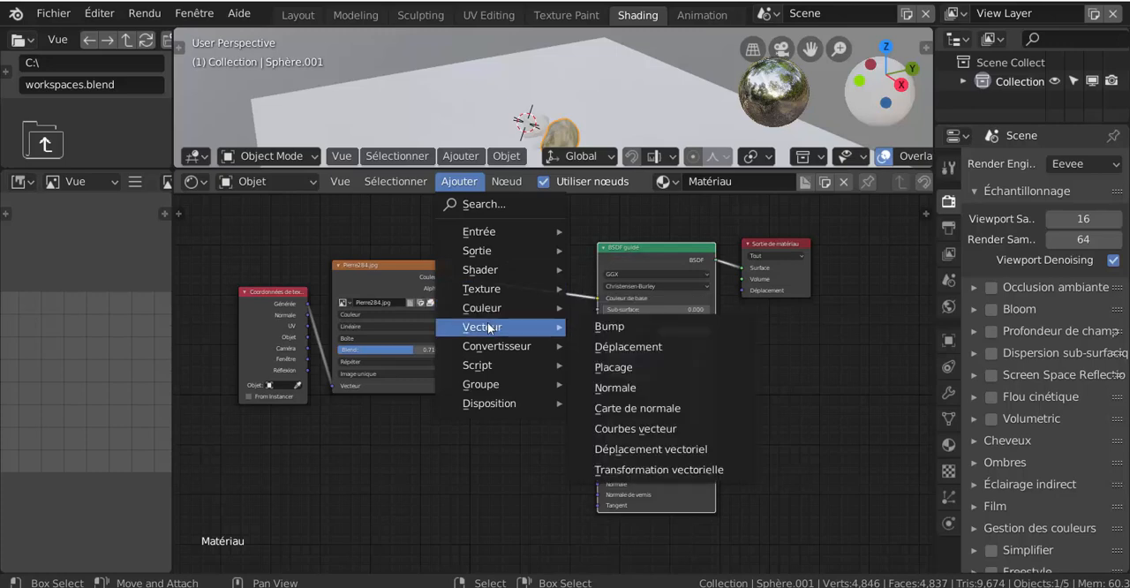
{"action": "left_click", "coordinate": [609, 326]}
{"action": "left_click", "coordinate": [479, 326]}
- Connect the image's color output to the Bump node's height (Hauteur) and the Bump output to the BSDF's normal input
{"action": "scroll", "coordinate": [477, 323], "scroll_direction": "up", "scroll_amount": 1}
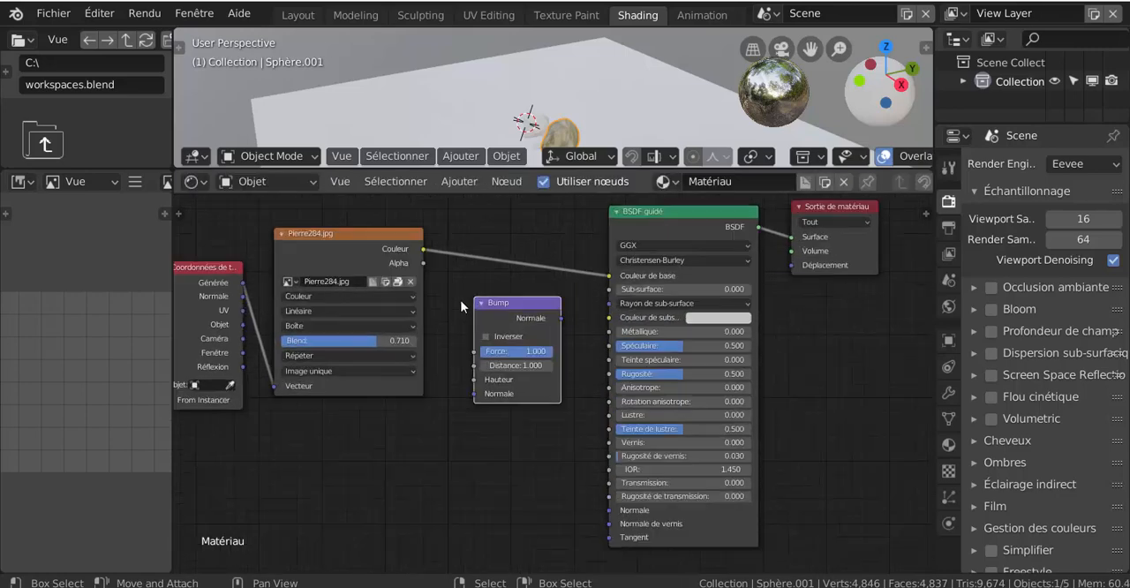
{"action": "left_click_drag", "start_coordinate": [424, 262], "coordinate": [475, 378]}
{"action": "left_click_drag", "start_coordinate": [560, 317], "coordinate": [592, 510]}
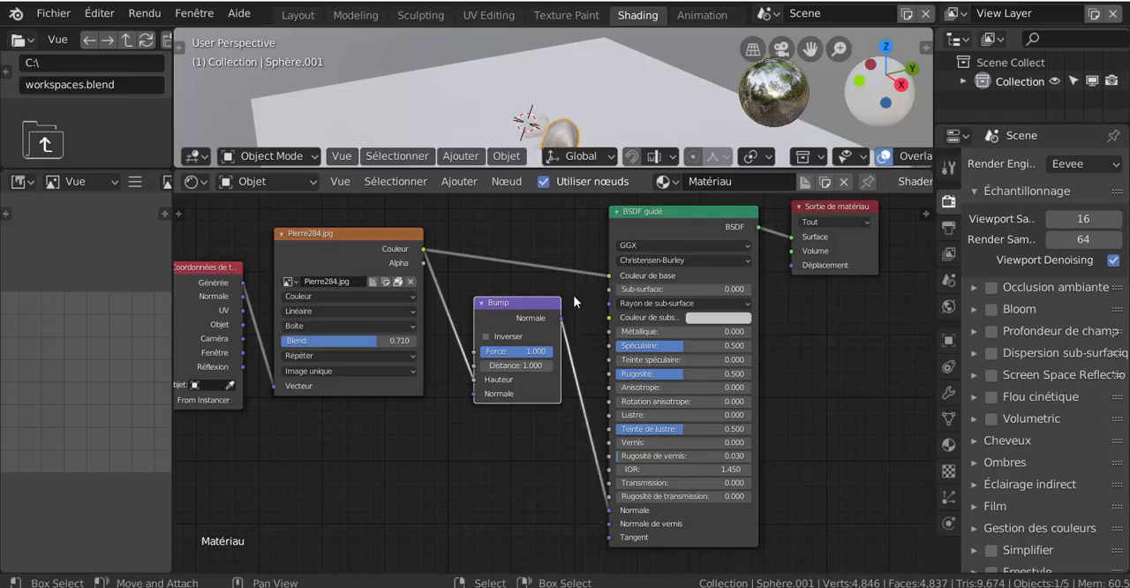
{"action": "scroll", "coordinate": [587, 77], "scroll_direction": "up", "scroll_amount": 1}
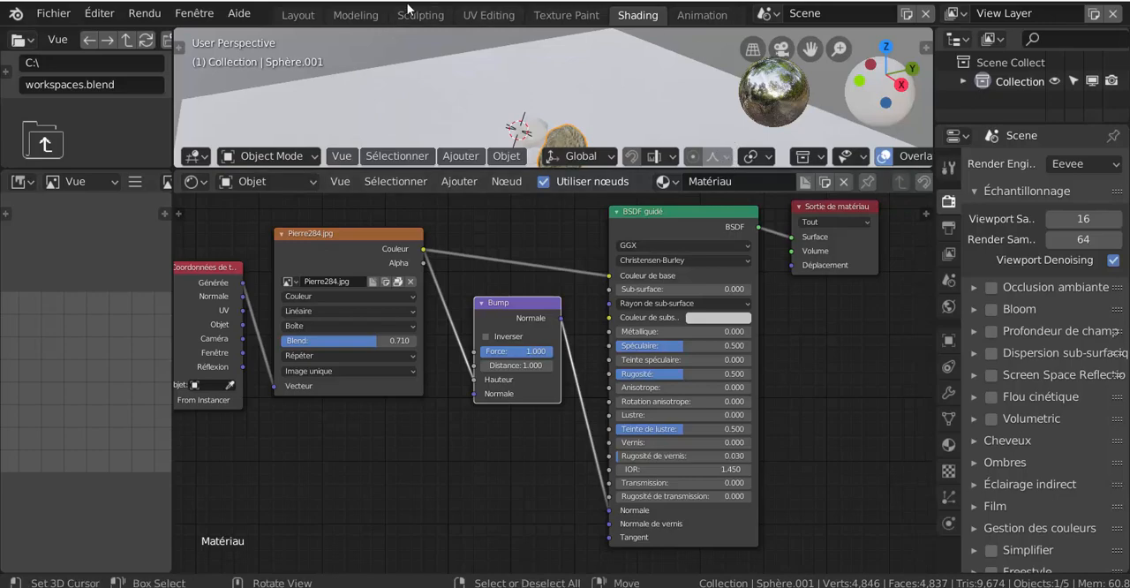
- Return to the Layout workspace, look at the bumpy rock up close and set its material's roughness (Rugosité) to 0
{"action": "left_click", "coordinate": [298, 15]}
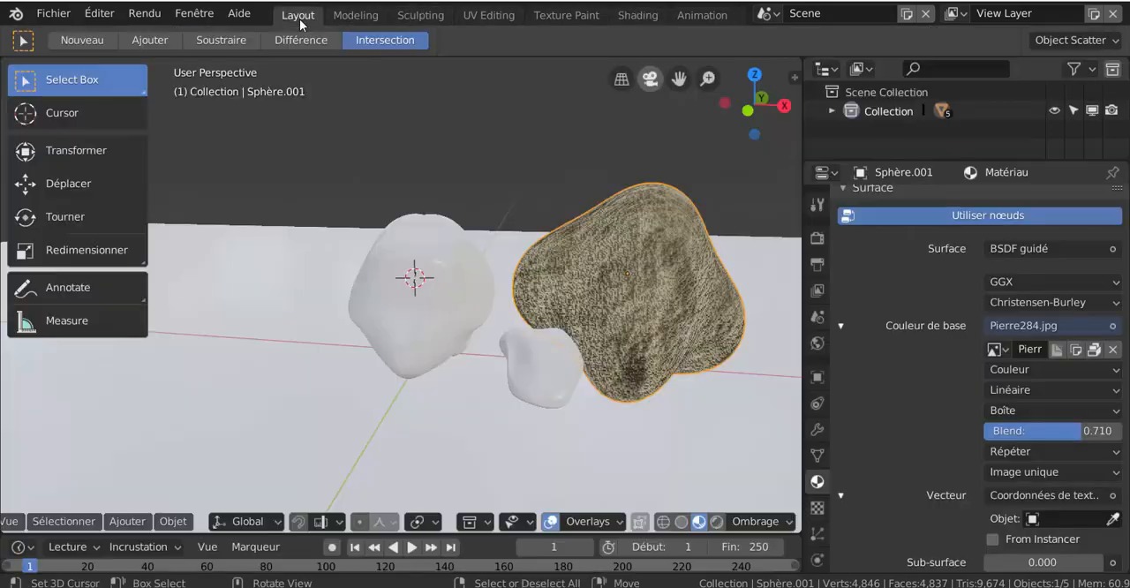
{"action": "mouse_move", "coordinate": [724, 392]}
{"action": "middle_mouse_down"}
{"action": "mouse_move", "coordinate": [648, 413]}
{"action": "mouse_move", "coordinate": [564, 409]}
{"action": "mouse_move", "coordinate": [581, 395]}
{"action": "mouse_move", "coordinate": [739, 407]}
{"action": "middle_mouse_up"}
{"action": "scroll", "coordinate": [739, 409], "scroll_direction": "up", "scroll_amount": 2}
{"action": "scroll", "coordinate": [910, 485], "scroll_direction": "down", "scroll_amount": 6}
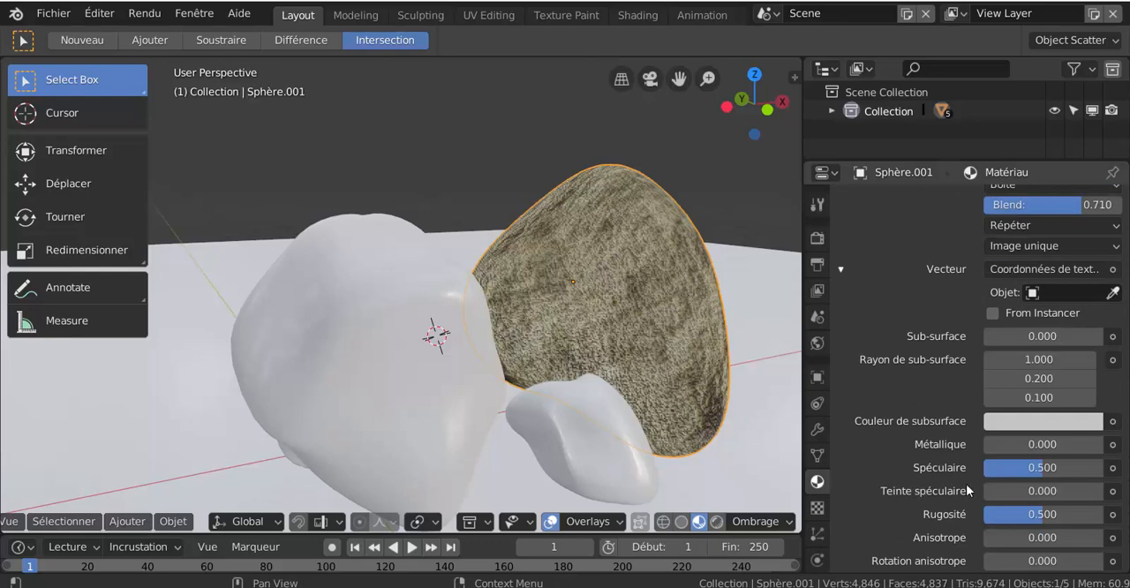
{"action": "left_click_drag", "start_coordinate": [1025, 505], "coordinate": [832, 503]}
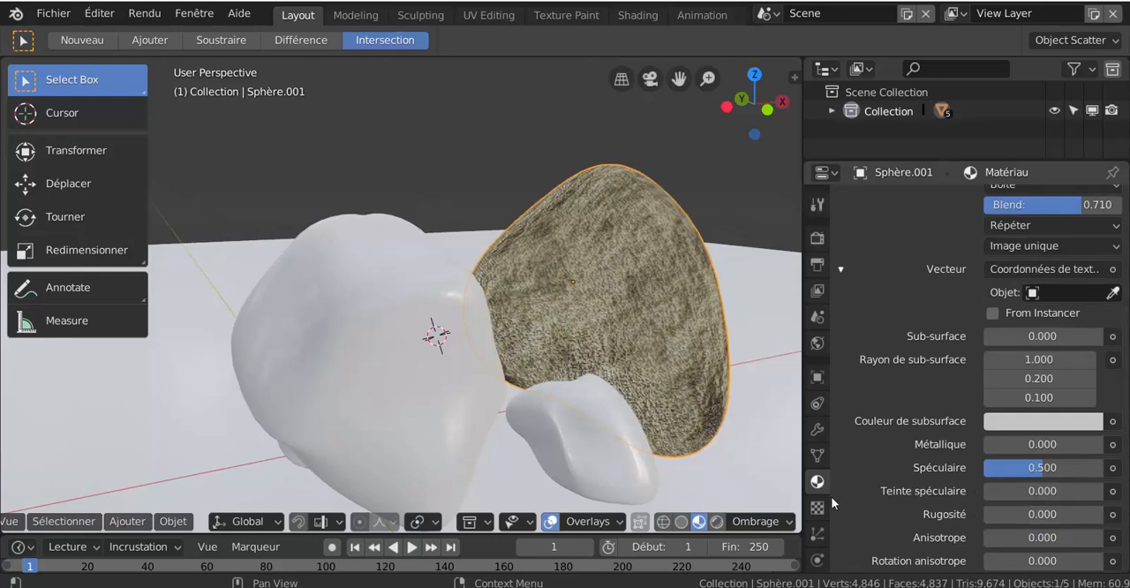
- Switch the viewport to rendered shading and set the rock material's specular value (Spéculaire) to 0.113
{"action": "left_click", "coordinate": [716, 527]}
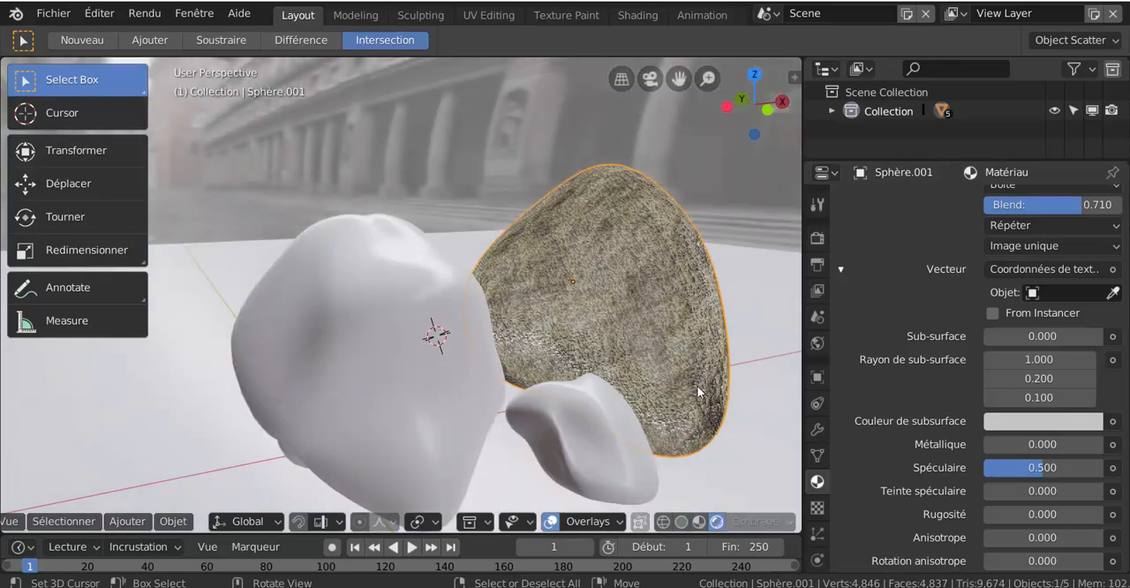
{"action": "scroll", "coordinate": [697, 391], "scroll_direction": "up", "scroll_amount": 1}
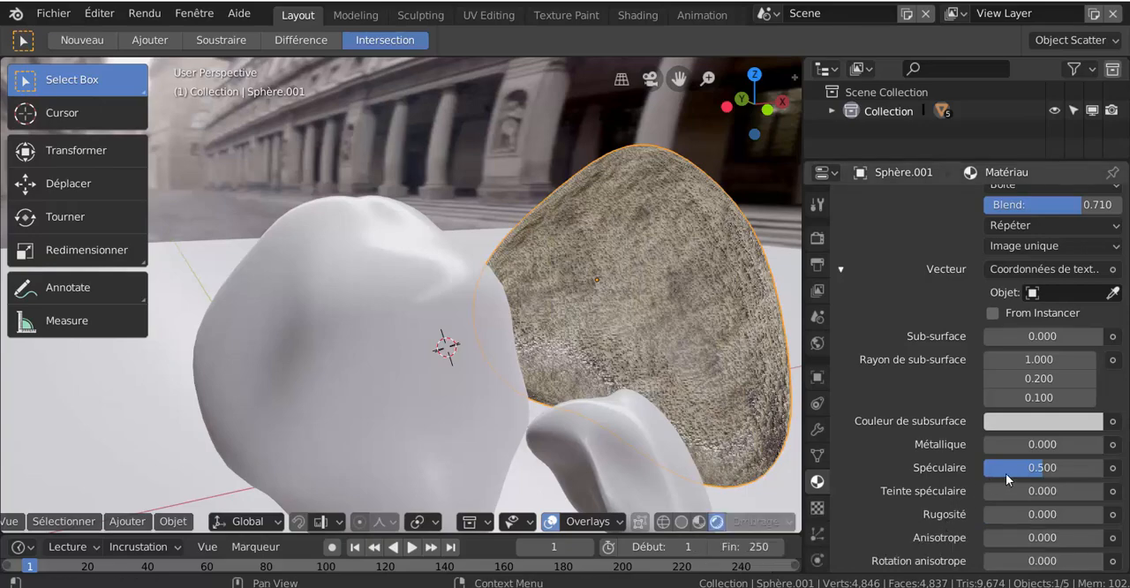
{"action": "left_click_drag", "start_coordinate": [1007, 479], "coordinate": [962, 480]}
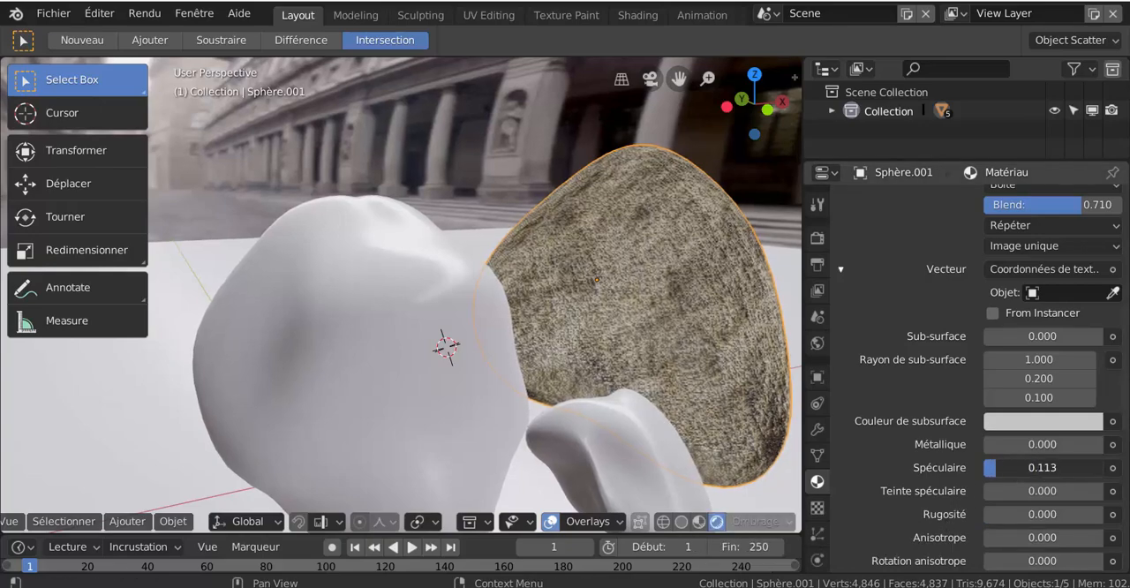
- Set the rock material's sheen tint (Teinte de lustre) to 0 and its metallic value (Métallique) to 0.317
{"action": "scroll", "coordinate": [981, 506], "scroll_direction": "down", "scroll_amount": 1}
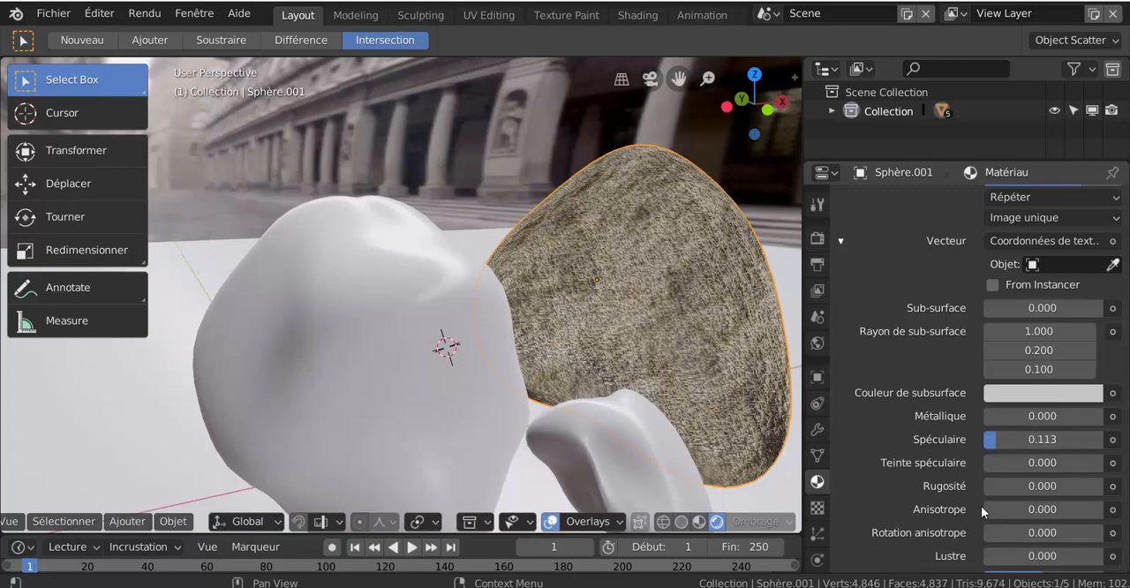
{"action": "scroll", "coordinate": [981, 506], "scroll_direction": "down", "scroll_amount": 3}
{"action": "left_click_drag", "start_coordinate": [998, 498], "coordinate": [983, 518]}
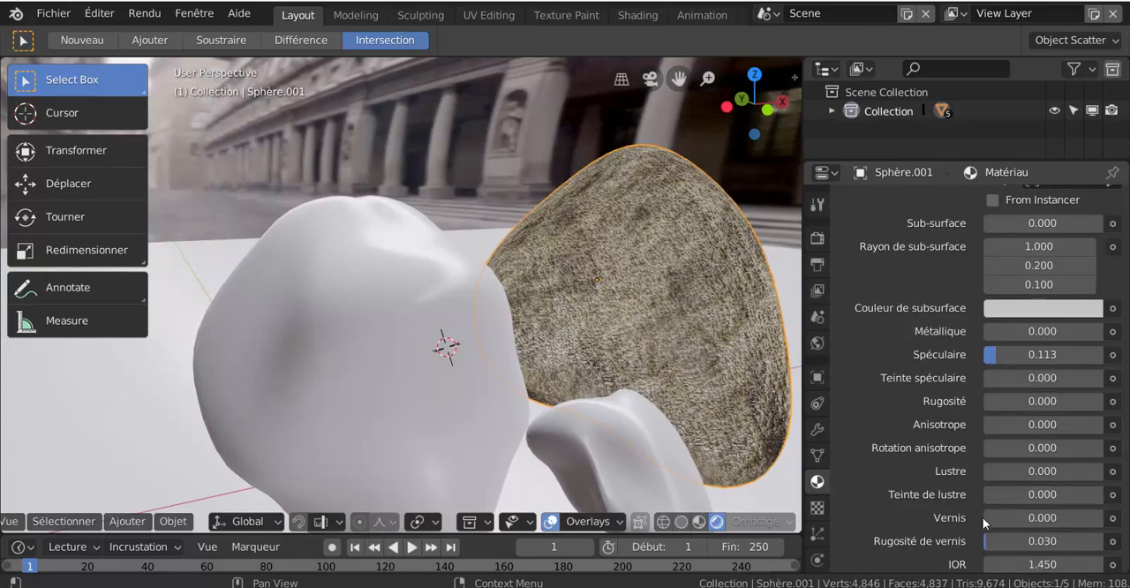
{"action": "scroll", "coordinate": [1024, 375], "scroll_direction": "up", "scroll_amount": 3}
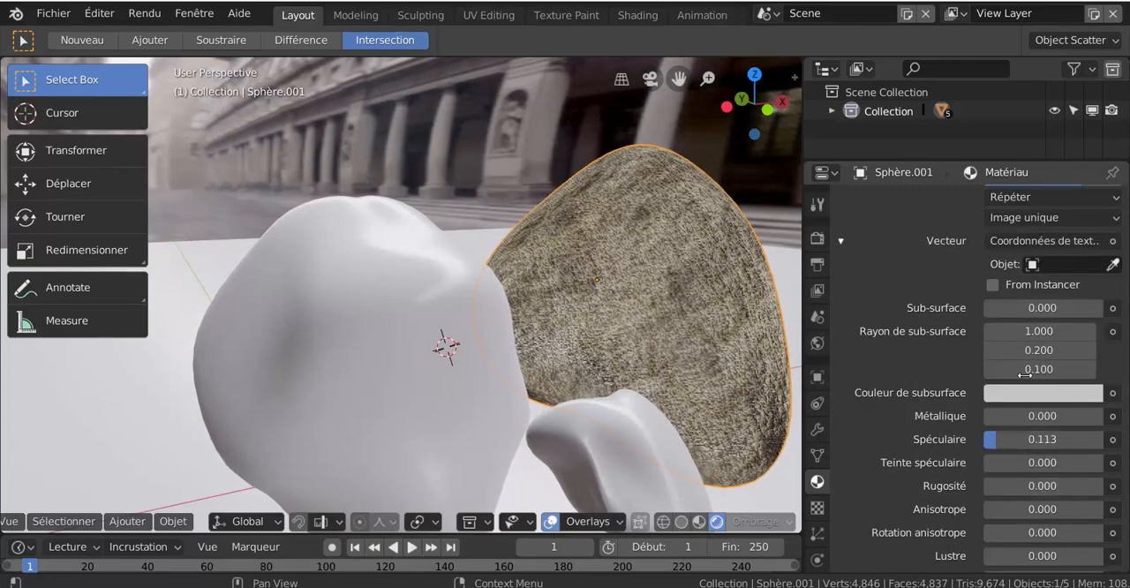
{"action": "left_click_drag", "start_coordinate": [997, 420], "coordinate": [1034, 421]}
{"action": "scroll", "coordinate": [693, 374], "scroll_direction": "down", "scroll_amount": 2}
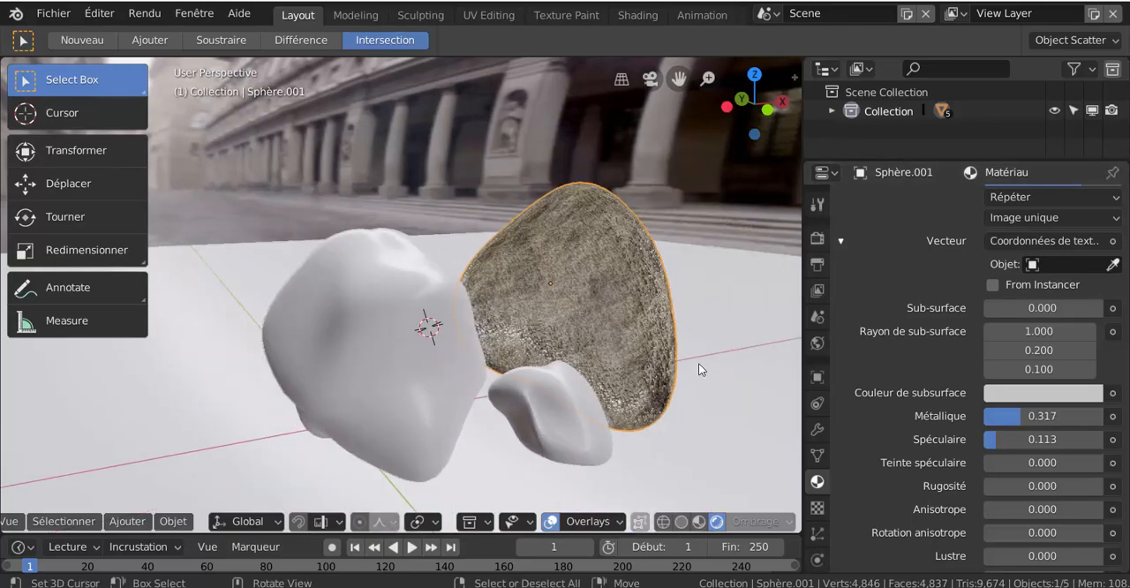
- Create a new material for the small untextured rock and use an image texture (Texture image) as its base color
{"action": "middle_click_drag", "start_coordinate": [699, 363], "coordinate": [618, 365]}
{"action": "scroll", "coordinate": [615, 364], "scroll_direction": "up", "scroll_amount": 3}
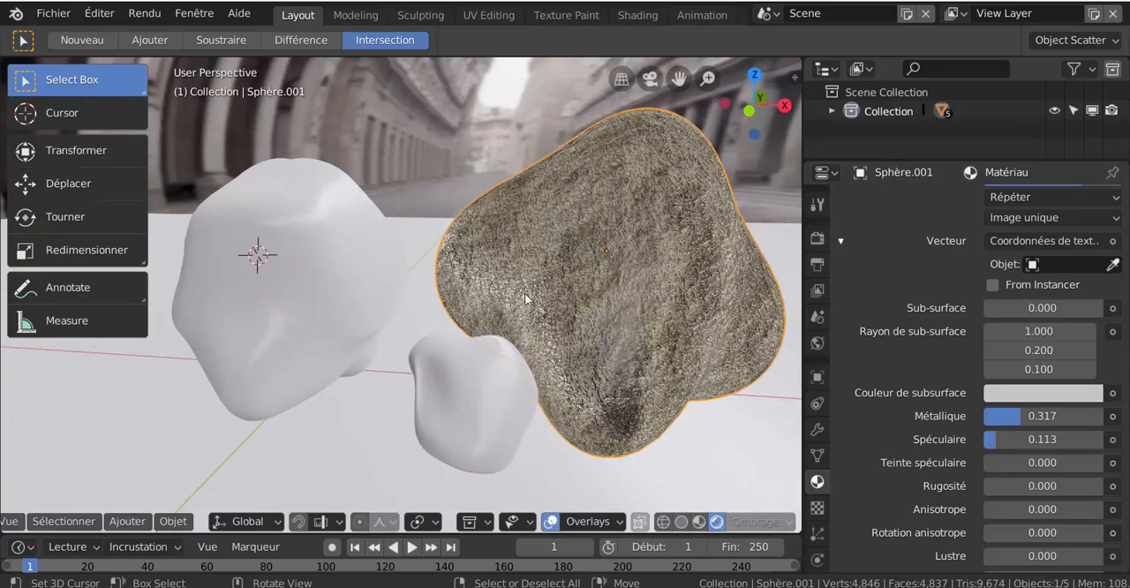
{"action": "left_click", "coordinate": [482, 406]}
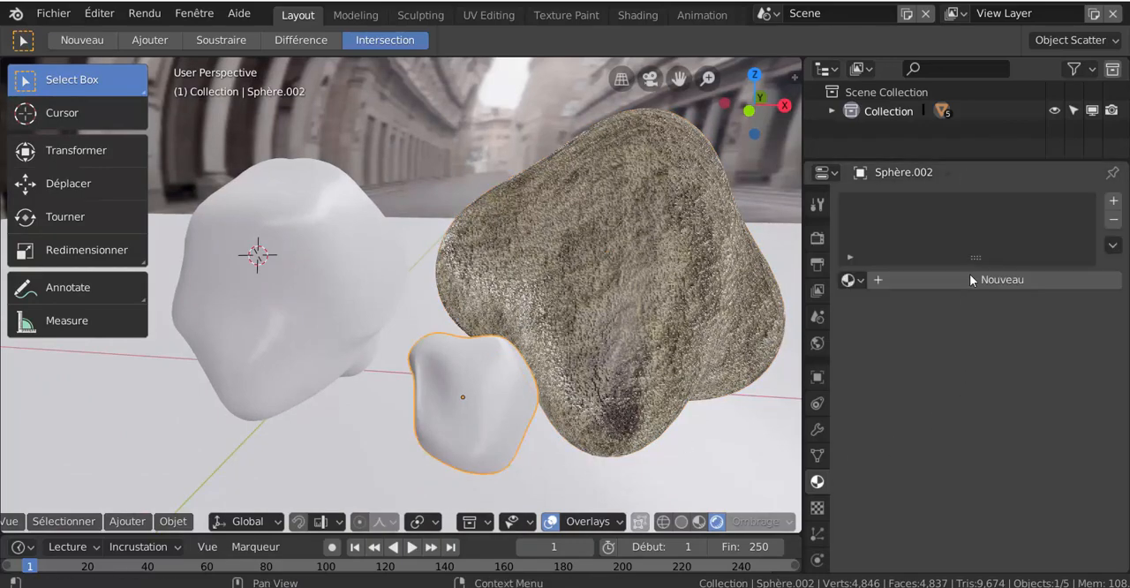
{"action": "left_click", "coordinate": [971, 278]}
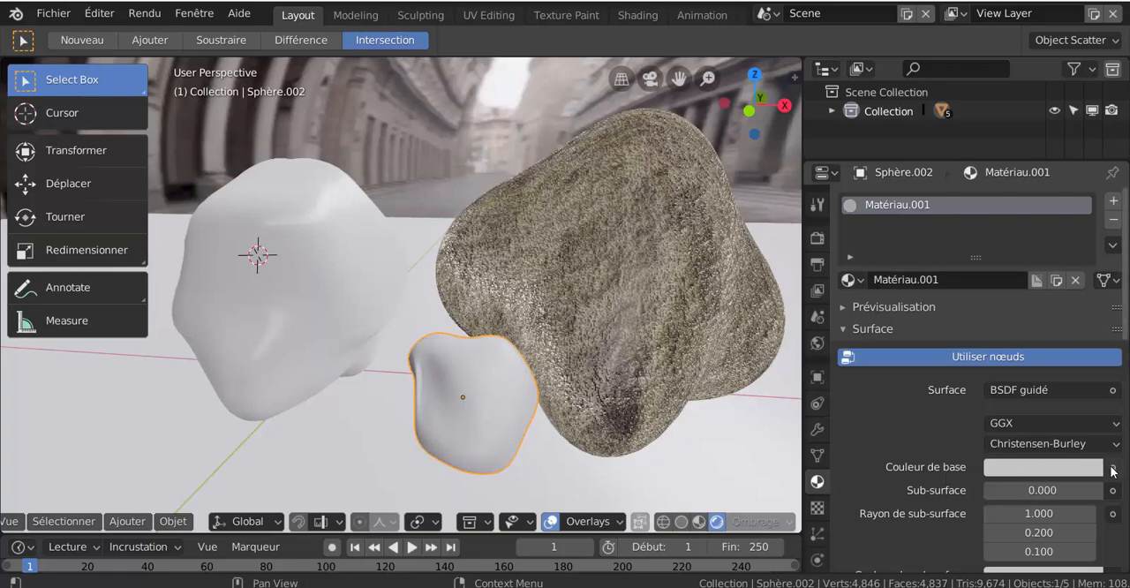
{"action": "left_click", "coordinate": [1113, 471]}
{"action": "left_click", "coordinate": [658, 295]}
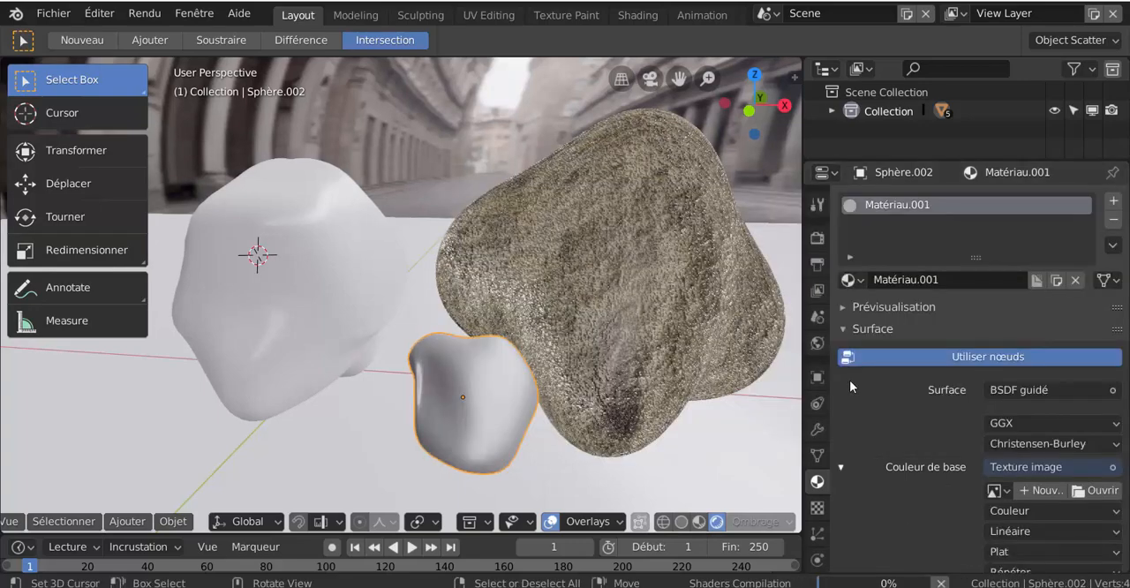
- Browse the Pierre folder as thumbnails and load Pierre341.jpg as the small rock's base color image
{"action": "left_click", "coordinate": [1096, 490]}
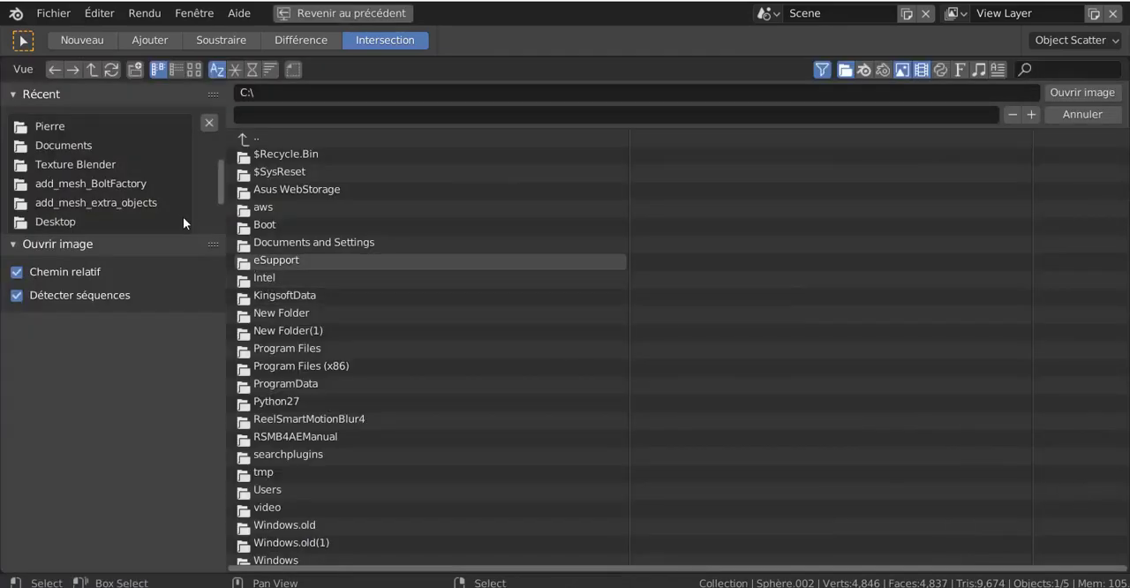
{"action": "scroll", "coordinate": [61, 180], "scroll_direction": "down", "scroll_amount": 3}
{"action": "scroll", "coordinate": [58, 172], "scroll_direction": "up", "scroll_amount": 3}
{"action": "left_click", "coordinate": [89, 125]}
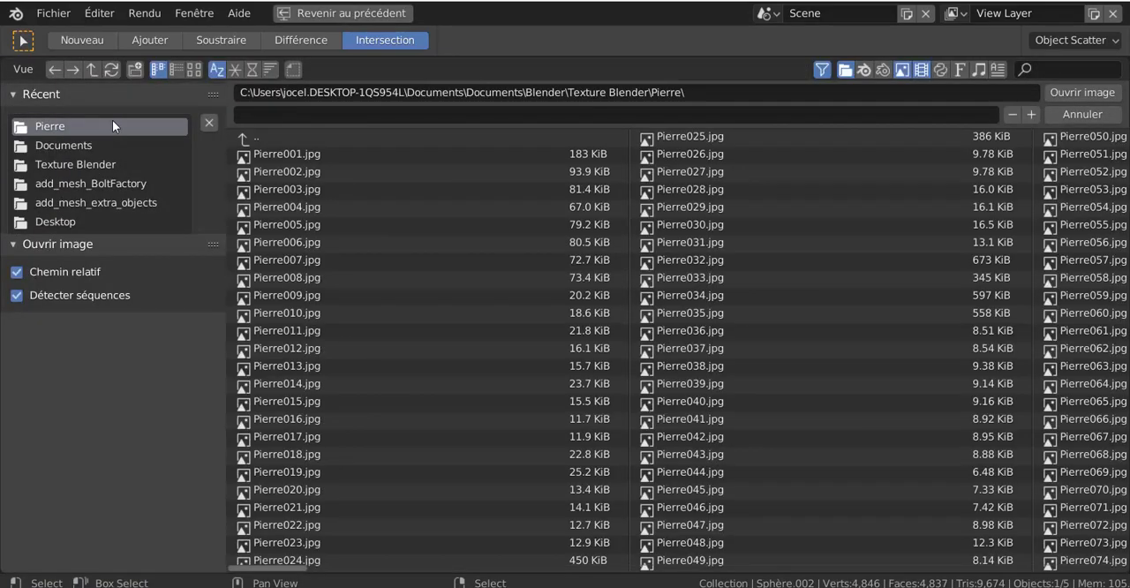
{"action": "left_click", "coordinate": [190, 71]}
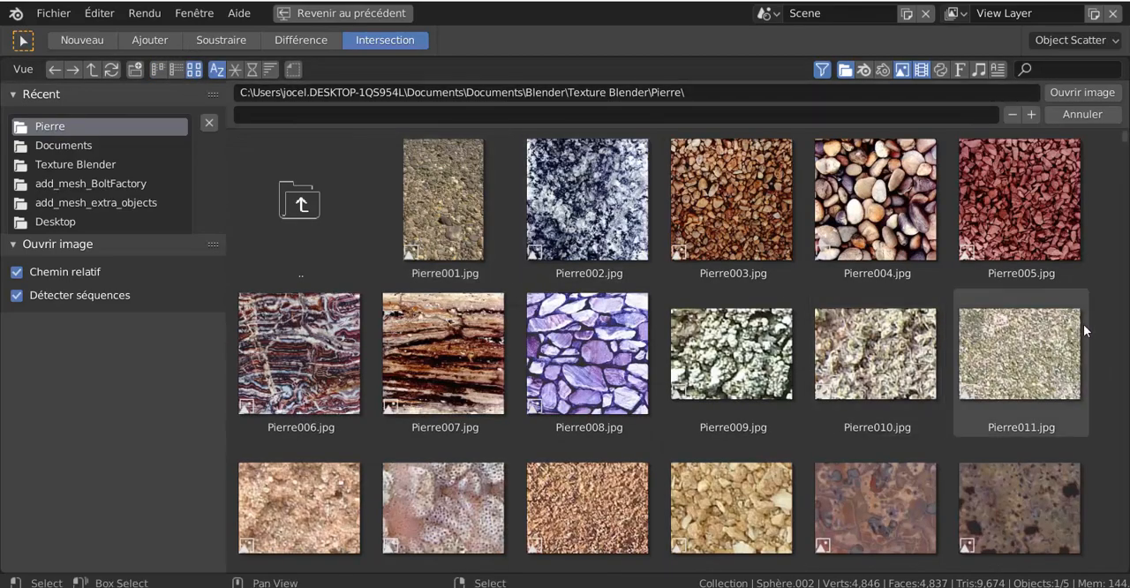
{"action": "scroll", "coordinate": [1084, 320], "scroll_direction": "down", "scroll_amount": 3}
{"action": "scroll", "coordinate": [1089, 306], "scroll_direction": "down", "scroll_amount": 4}
{"action": "left_click_drag", "start_coordinate": [1126, 146], "coordinate": [1125, 380]}
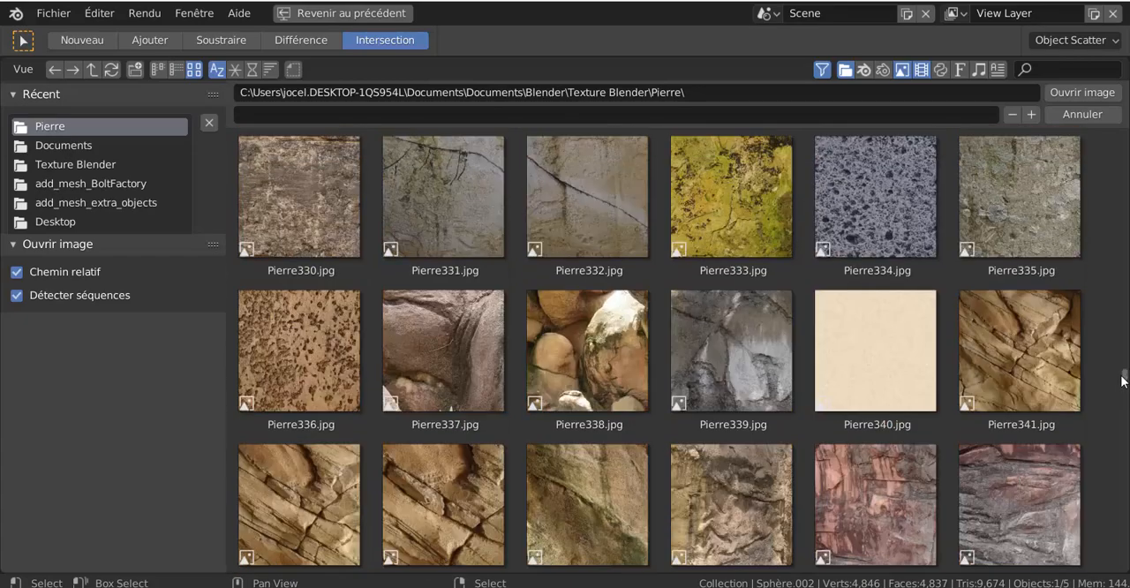
{"action": "left_click", "coordinate": [1010, 364]}
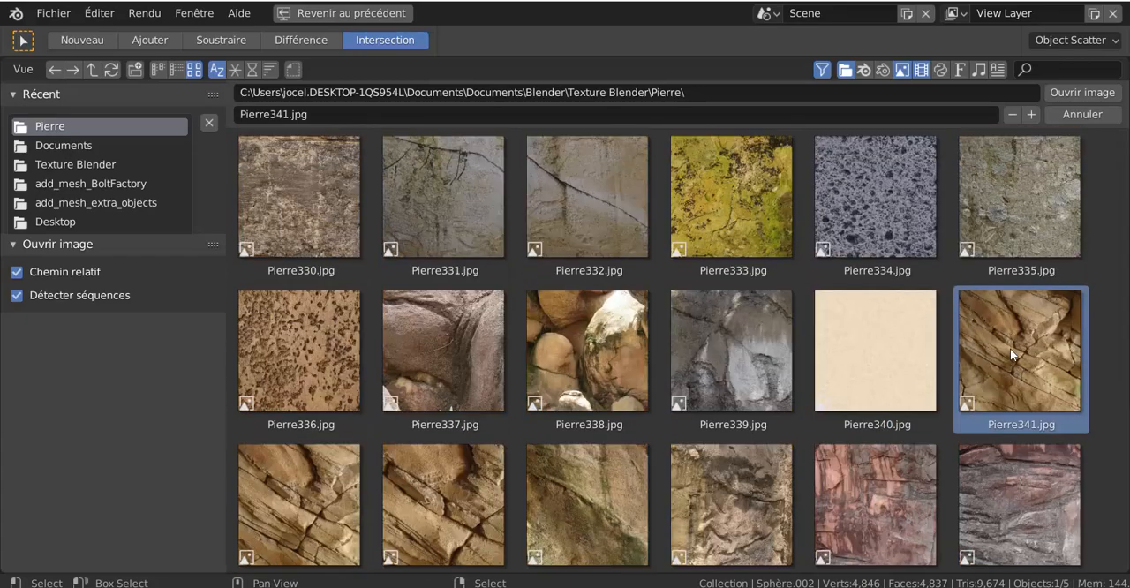
{"action": "left_click", "coordinate": [1077, 93]}
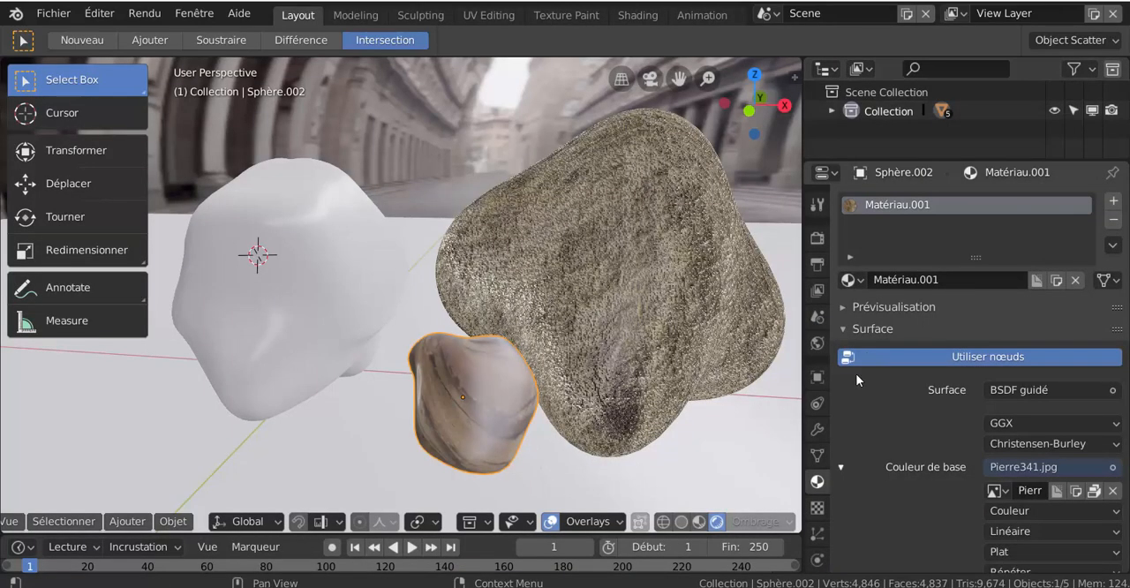
- Look at the small rock up close, try the Boîte and Sphère image projections on it and return to Plat
{"action": "scroll", "coordinate": [650, 427], "scroll_direction": "down", "scroll_amount": 3}
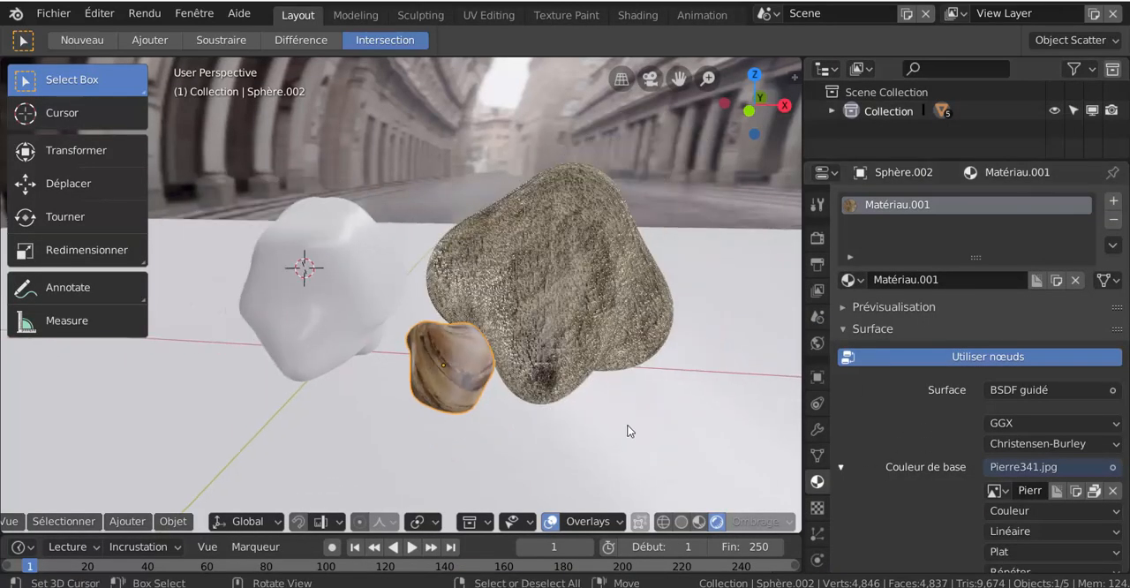
{"action": "middle_click_drag", "start_coordinate": [626, 429], "coordinate": [547, 464]}
{"action": "scroll", "coordinate": [595, 408], "scroll_direction": "up", "scroll_amount": 4}
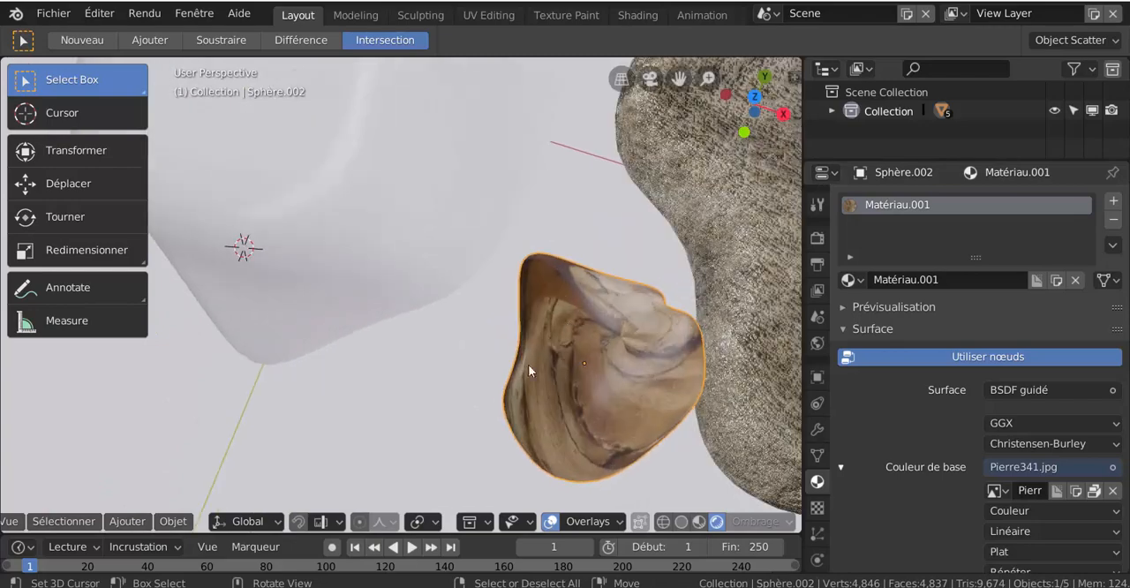
{"action": "scroll", "coordinate": [970, 475], "scroll_direction": "down", "scroll_amount": 4}
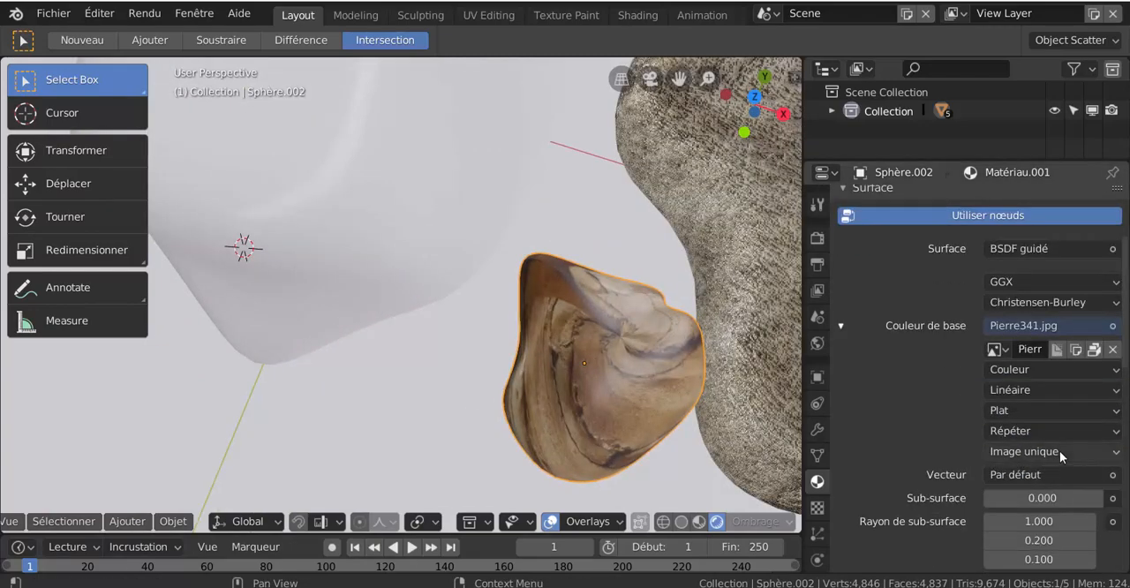
{"action": "left_click", "coordinate": [1048, 413]}
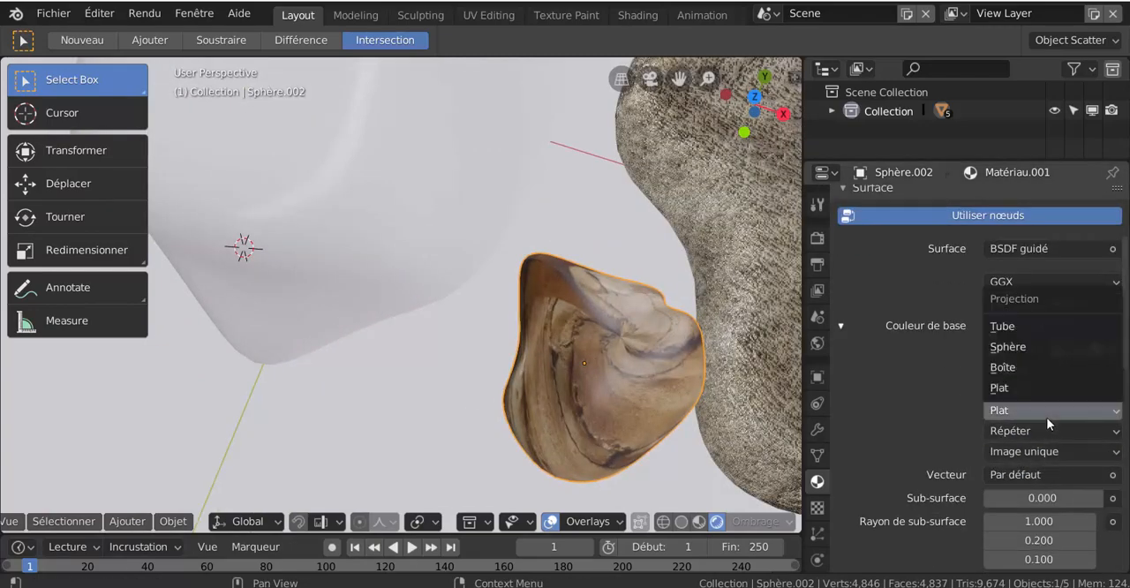
{"action": "left_click", "coordinate": [1035, 370]}
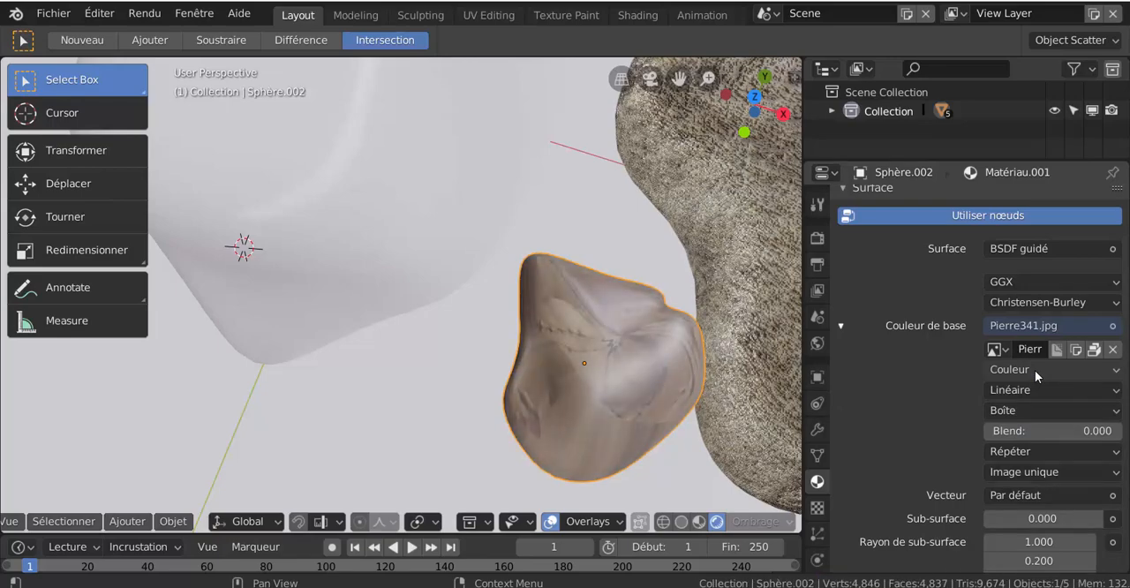
{"action": "left_click", "coordinate": [1036, 409]}
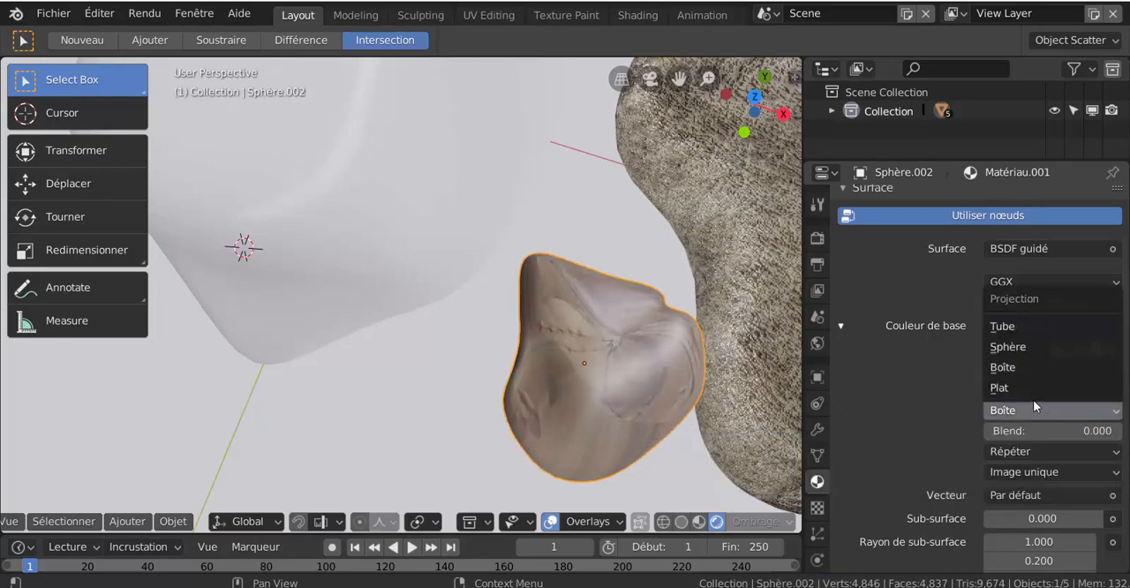
{"action": "left_click", "coordinate": [1033, 346]}
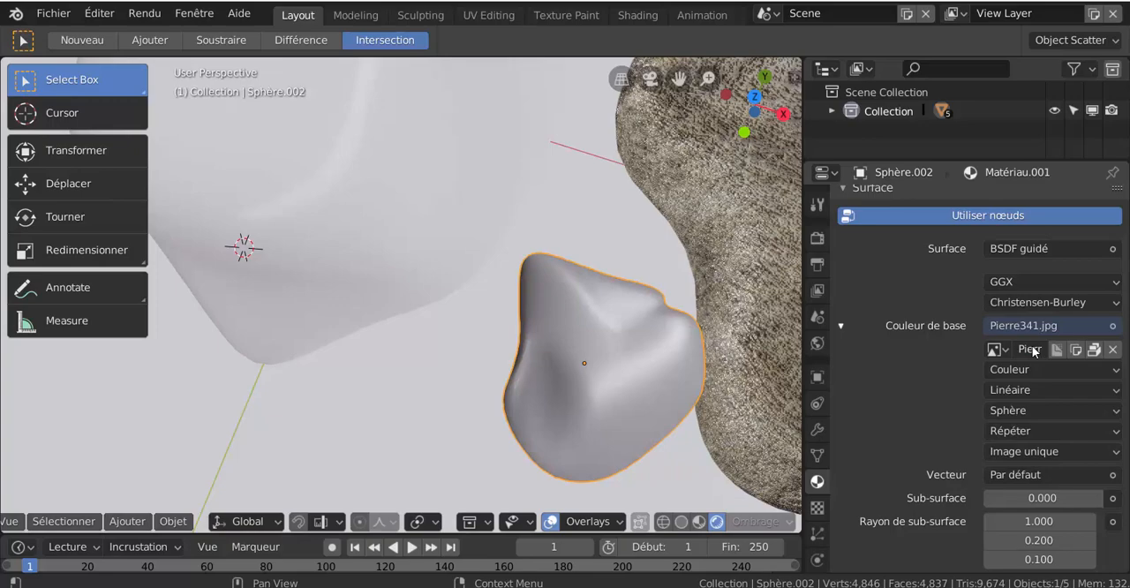
{"action": "left_click", "coordinate": [1032, 411]}
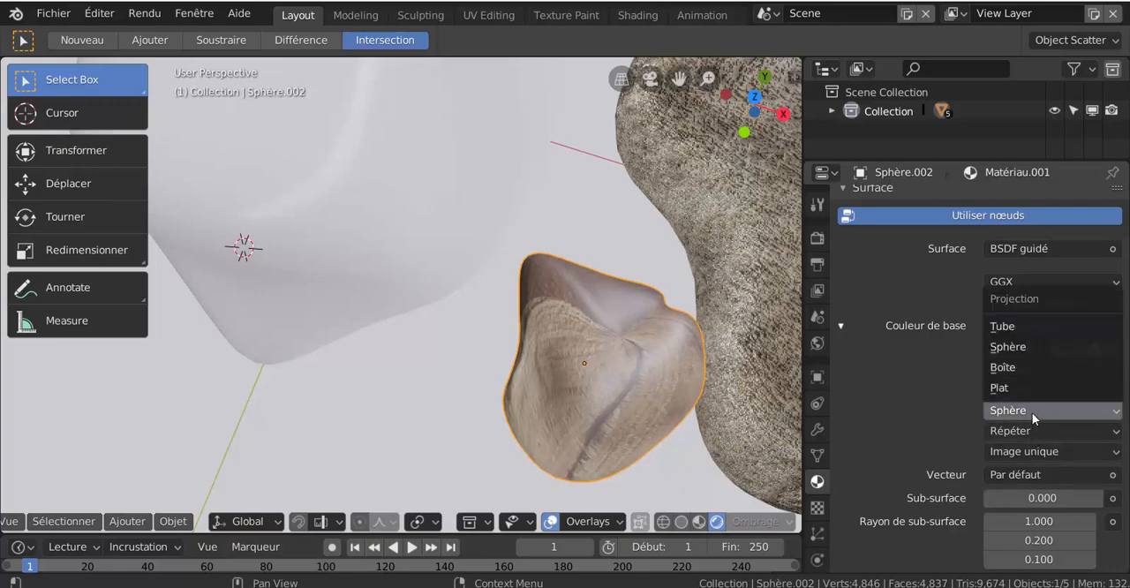
{"action": "left_click", "coordinate": [1032, 388]}
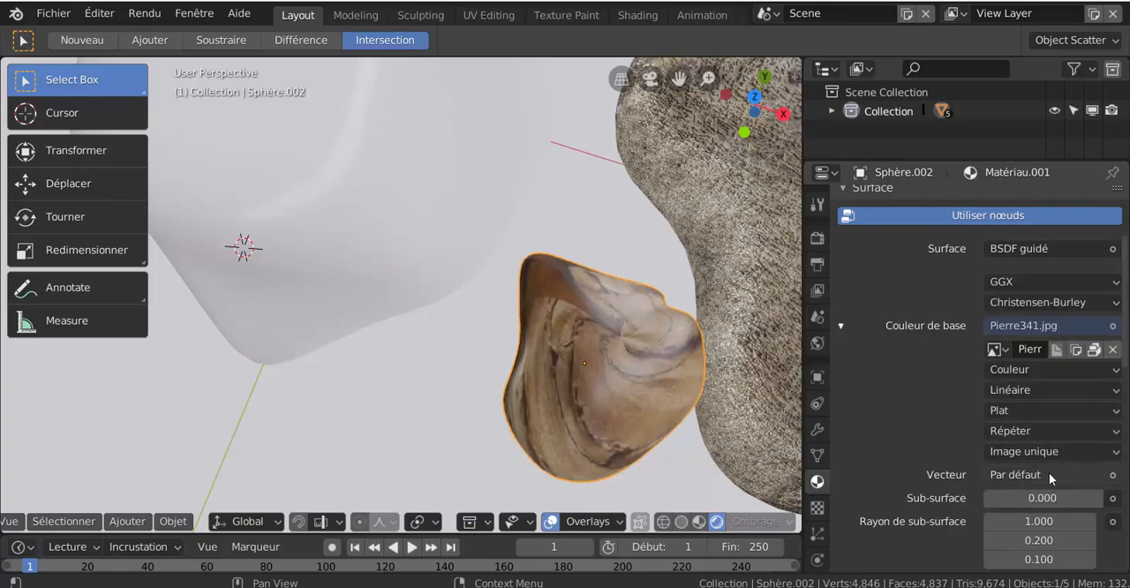
- Map the small rock's image with generated (Générée) texture coordinates and inspect the result from another angle
{"action": "left_click", "coordinate": [1060, 475]}
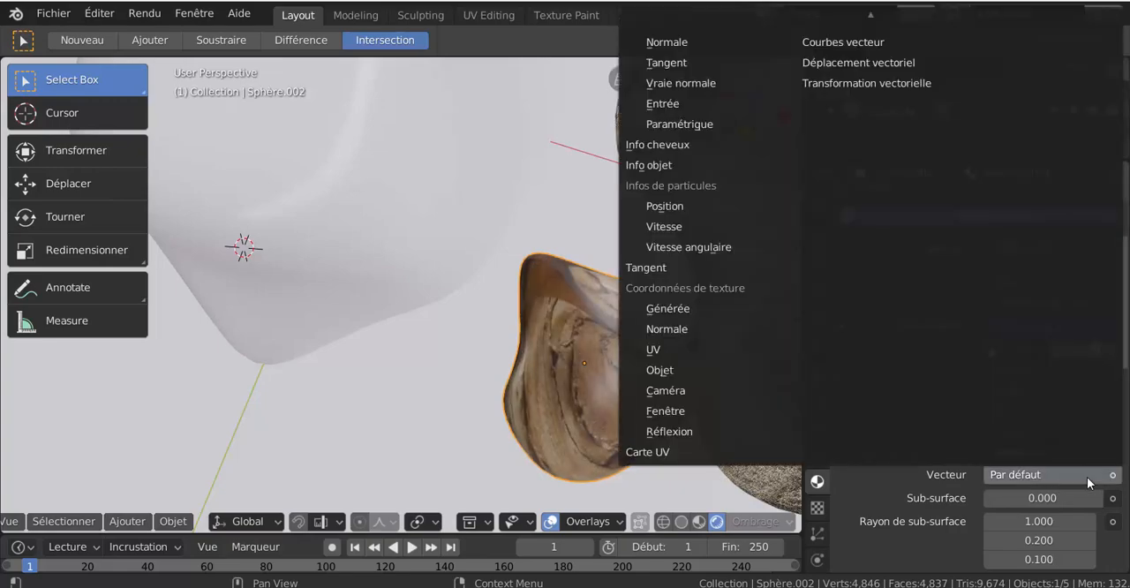
{"action": "left_click", "coordinate": [676, 309]}
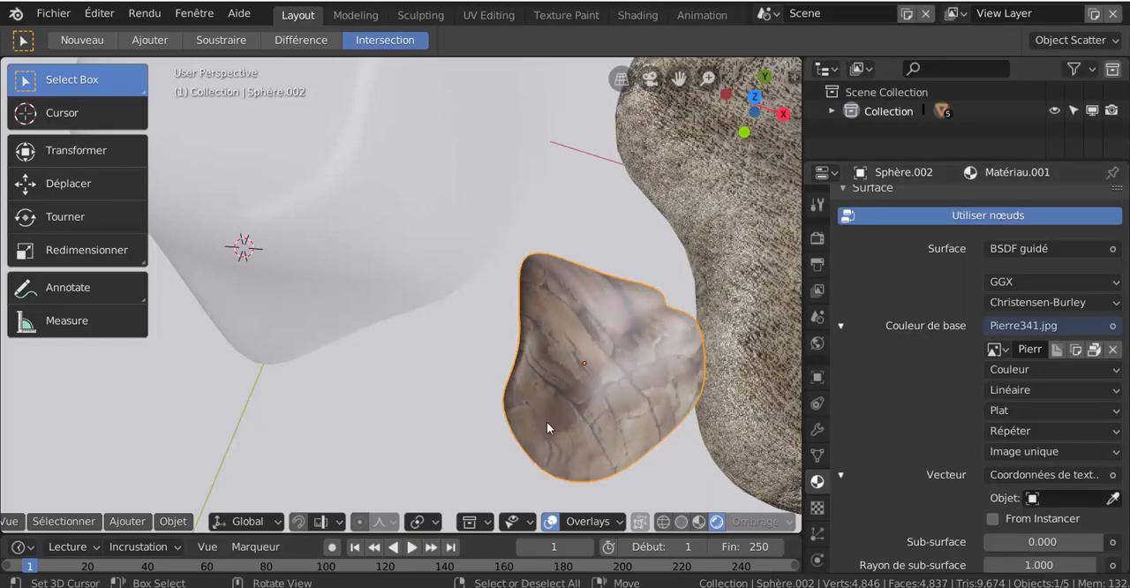
{"action": "middle_click_drag", "start_coordinate": [547, 421], "coordinate": [606, 385]}
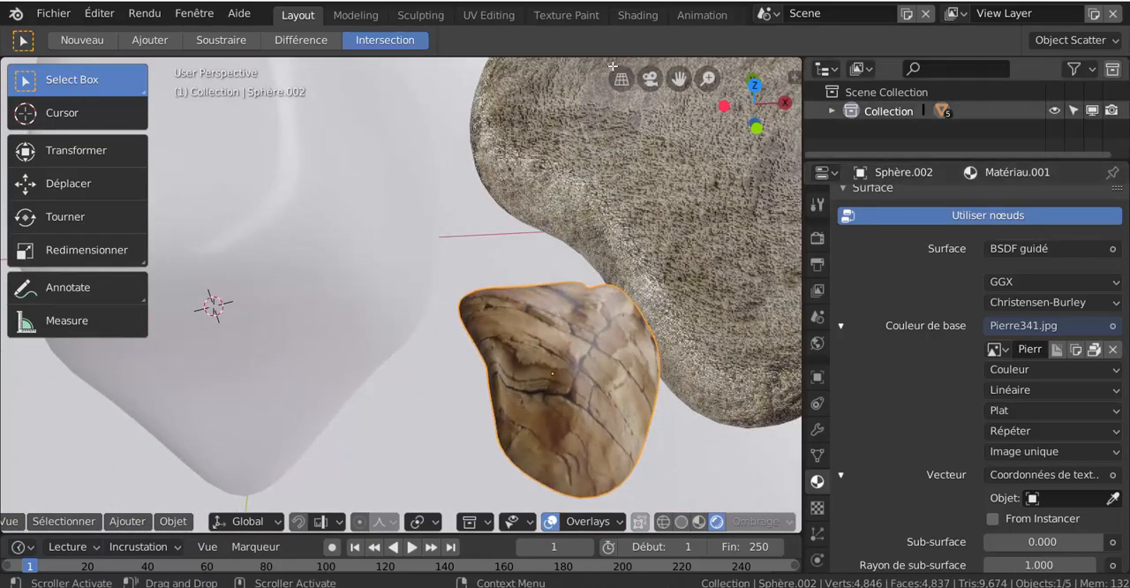
- Open the Shading workspace and move the material output and BSDF nodes away from the image node to make room
{"action": "left_click", "coordinate": [637, 15]}
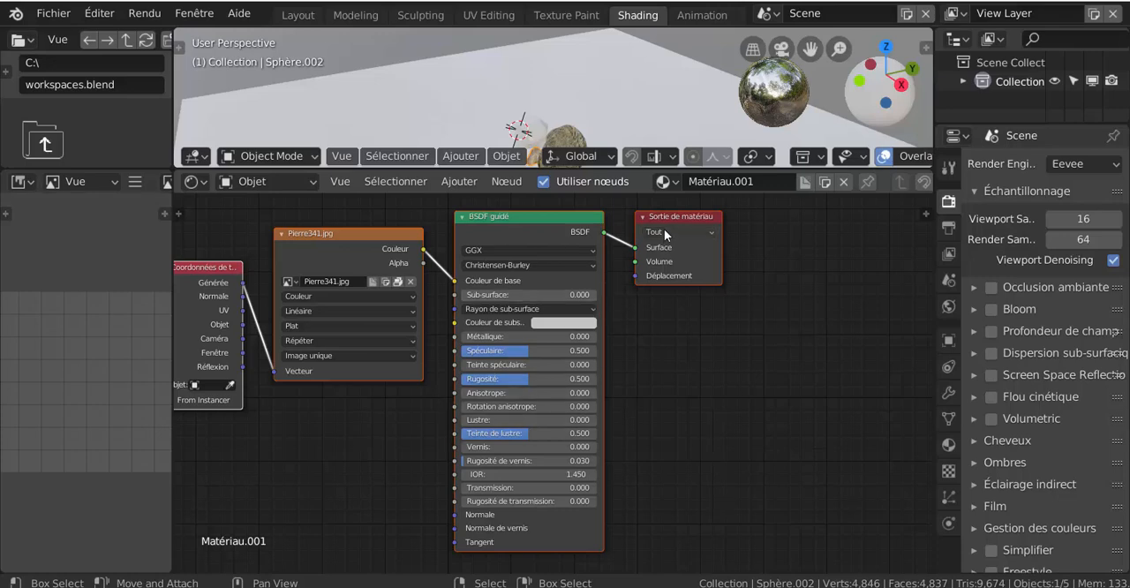
{"action": "left_click_drag", "start_coordinate": [666, 220], "coordinate": [776, 237]}
{"action": "left_click_drag", "start_coordinate": [564, 220], "coordinate": [648, 227]}
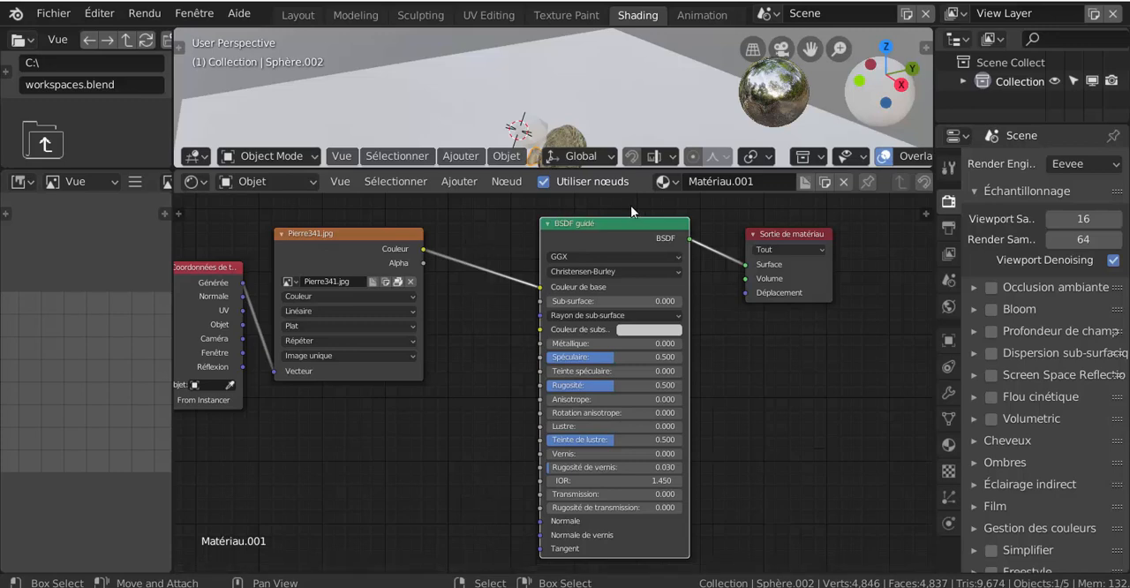
- Add a Bump node between the Pierre341.jpg image node and the BSDF node
{"action": "left_click", "coordinate": [462, 181]}
{"action": "mouse_move", "coordinate": [490, 283]}
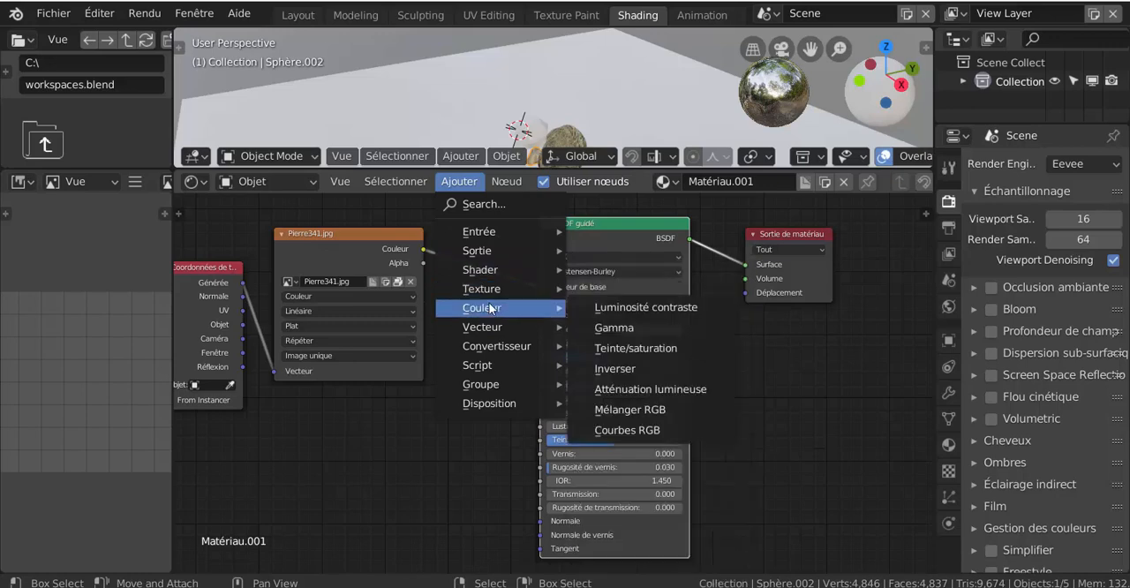
{"action": "mouse_move", "coordinate": [490, 327]}
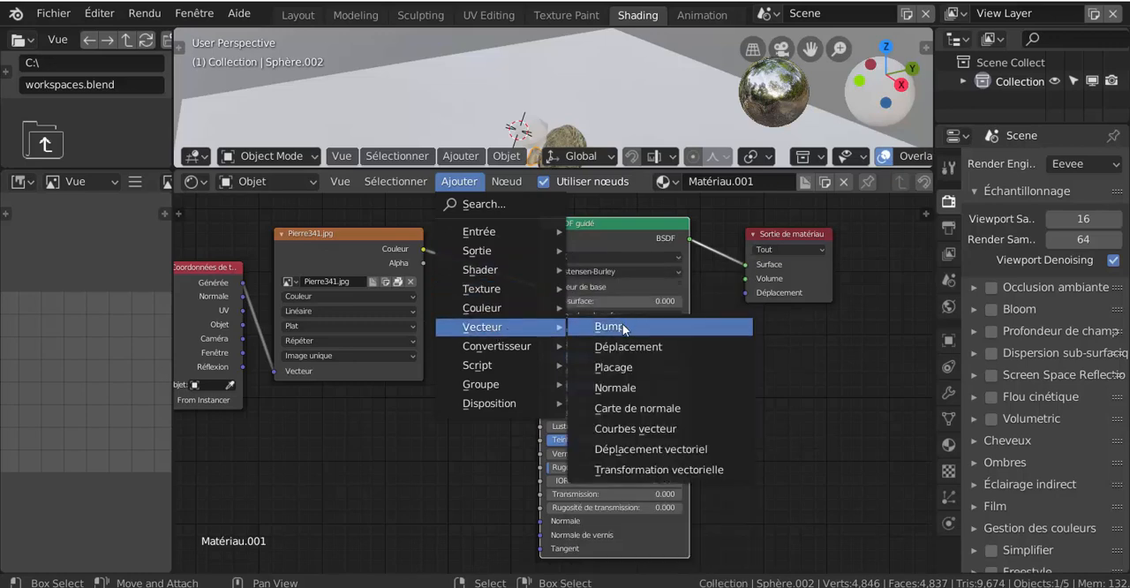
{"action": "left_click", "coordinate": [591, 328]}
{"action": "left_click", "coordinate": [430, 304]}
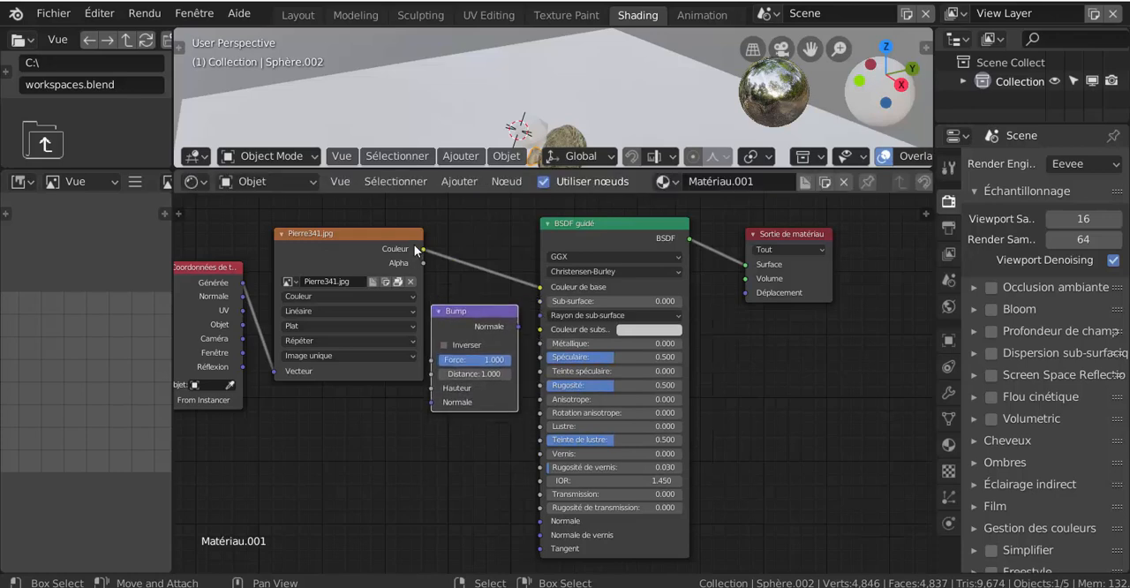
- Connect the Pierre341.jpg color output to the Bump height (Hauteur) and the Bump output to the BSDF normal input
{"action": "left_click_drag", "start_coordinate": [422, 248], "coordinate": [432, 394]}
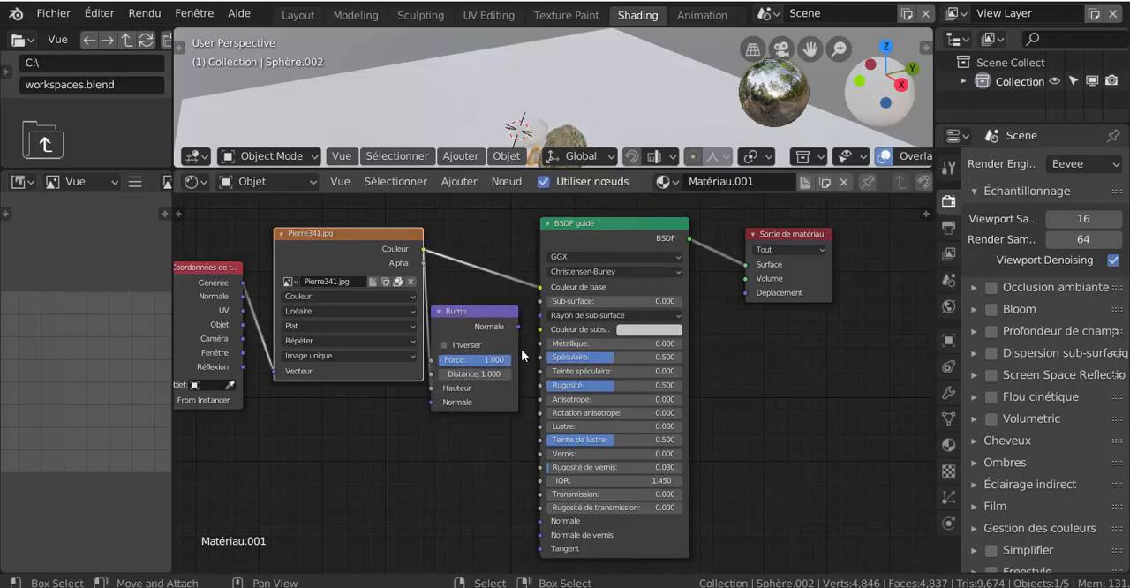
{"action": "mouse_move", "coordinate": [518, 327]}
{"action": "left_mouse_down"}
{"action": "mouse_move", "coordinate": [527, 438]}
{"action": "mouse_move", "coordinate": [518, 526]}
{"action": "mouse_move", "coordinate": [541, 522]}
{"action": "left_mouse_up"}
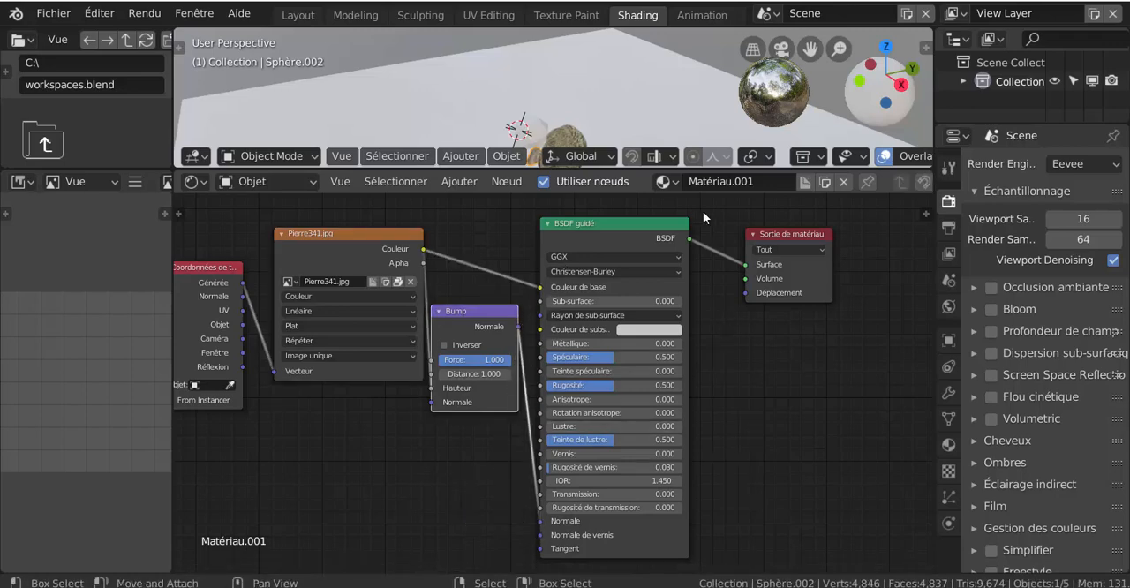
{"action": "scroll", "coordinate": [683, 184], "scroll_direction": "down", "scroll_amount": 2}
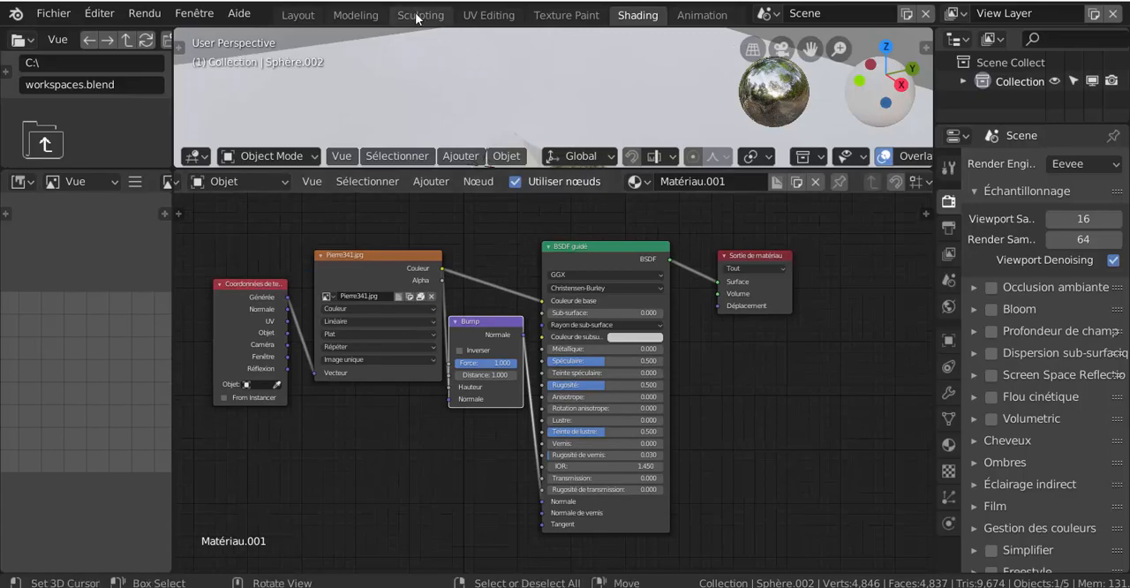
- Return to the Layout workspace, look over the bumpy small rock and set its material's specular (Spéculaire) and roughness (Rugosité) to 0
{"action": "left_click", "coordinate": [291, 18]}
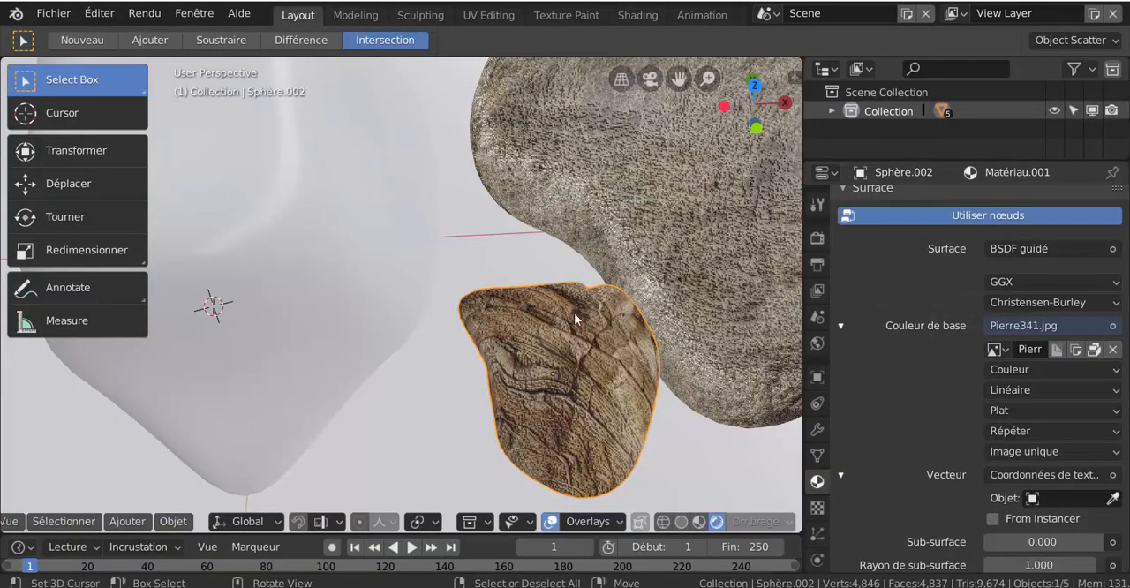
{"action": "scroll", "coordinate": [606, 389], "scroll_direction": "down", "scroll_amount": 3}
{"action": "middle_click_drag", "start_coordinate": [629, 358], "coordinate": [609, 283]}
{"action": "scroll", "coordinate": [561, 379], "scroll_direction": "up", "scroll_amount": 3}
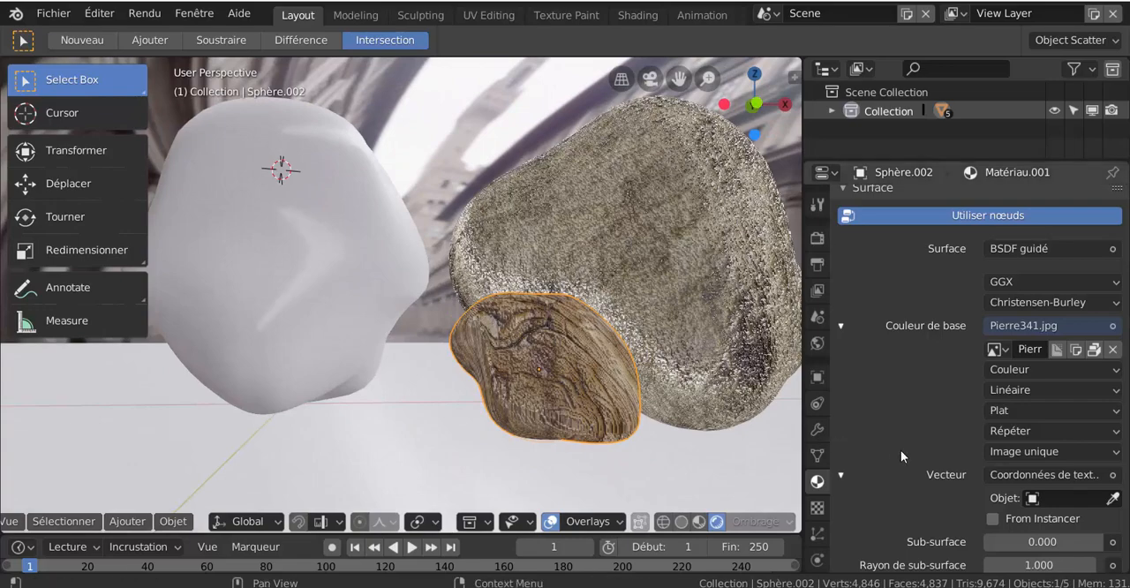
{"action": "scroll", "coordinate": [935, 460], "scroll_direction": "down", "scroll_amount": 6}
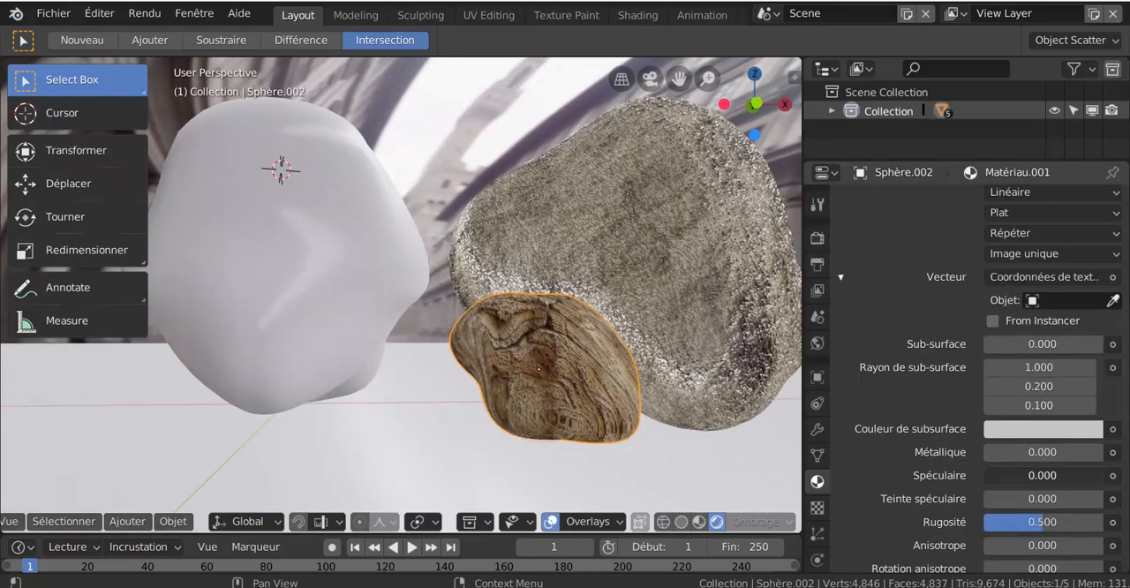
{"action": "left_click_drag", "start_coordinate": [1043, 522], "coordinate": [991, 527]}
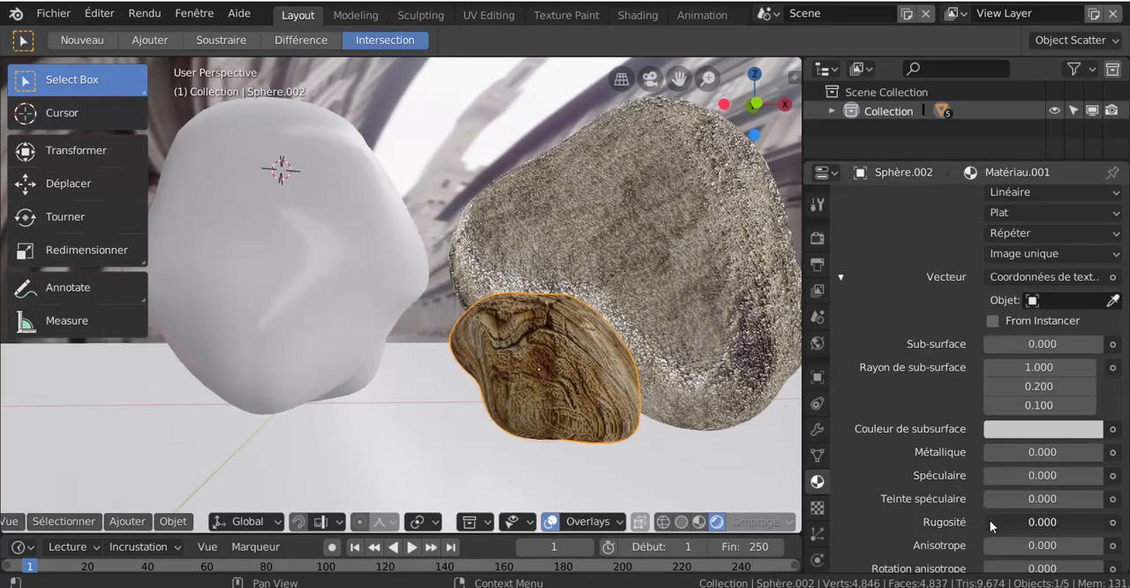
- Set the small rock material's sheen tint (Teinte de lustre) and clearcoat roughness (Rugosité de vernis) to 0
{"action": "scroll", "coordinate": [991, 527], "scroll_direction": "down", "scroll_amount": 6}
{"action": "left_click_drag", "start_coordinate": [1046, 390], "coordinate": [983, 392]}
{"action": "left_click_drag", "start_coordinate": [989, 436], "coordinate": [983, 437]}
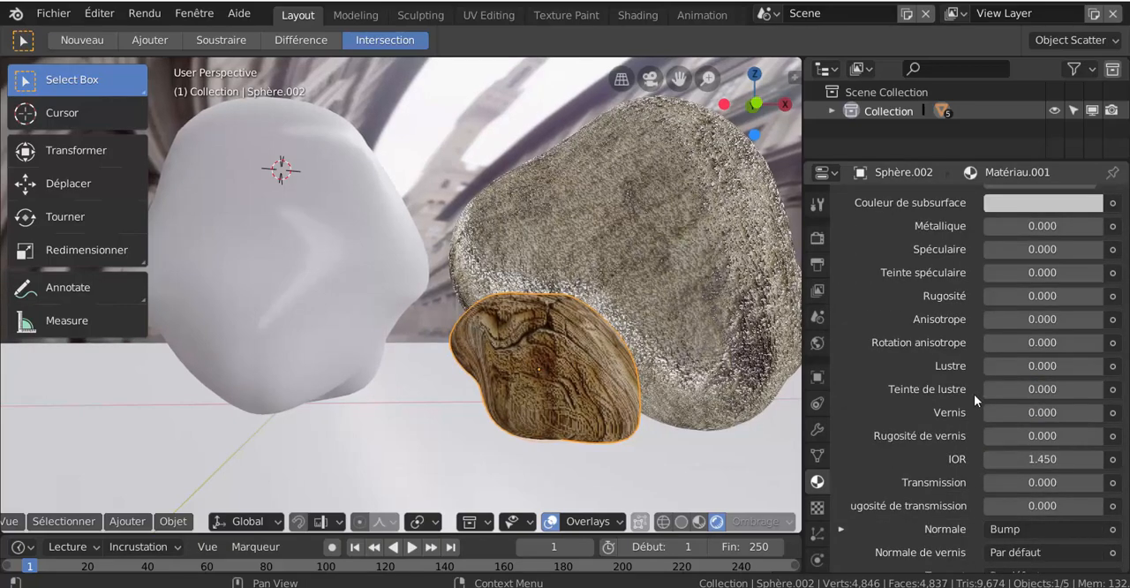
- Set the small rock material's roughness (Rugosité) to about 0.451 and inspect the rock's surface up close
{"action": "scroll", "coordinate": [964, 406], "scroll_direction": "up", "scroll_amount": 2}
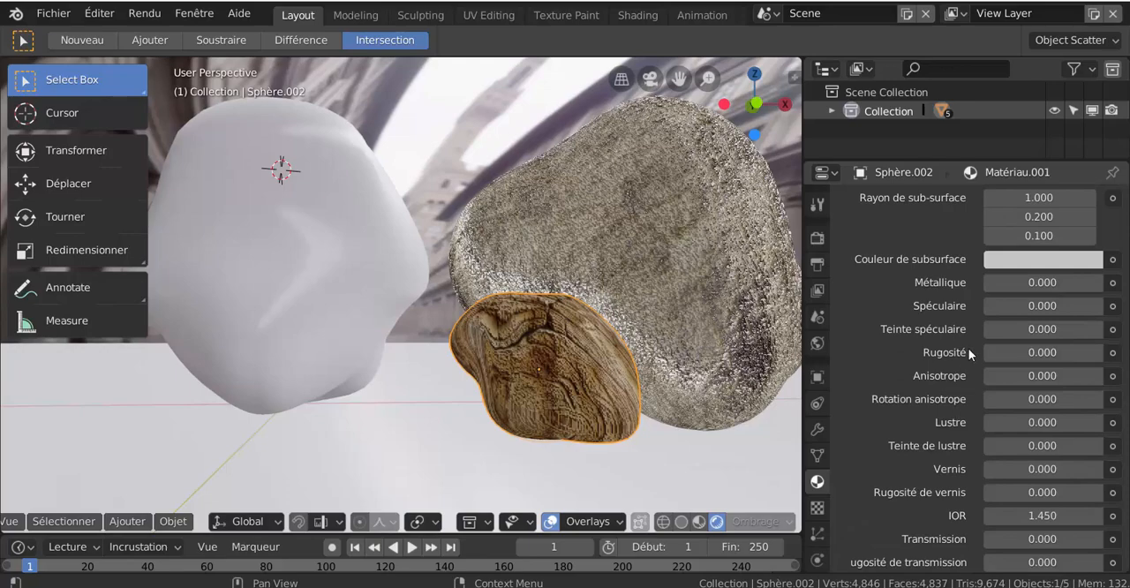
{"action": "mouse_move", "coordinate": [992, 353]}
{"action": "left_mouse_down"}
{"action": "mouse_move", "coordinate": [1059, 353]}
{"action": "mouse_move", "coordinate": [1039, 353]}
{"action": "left_mouse_up"}
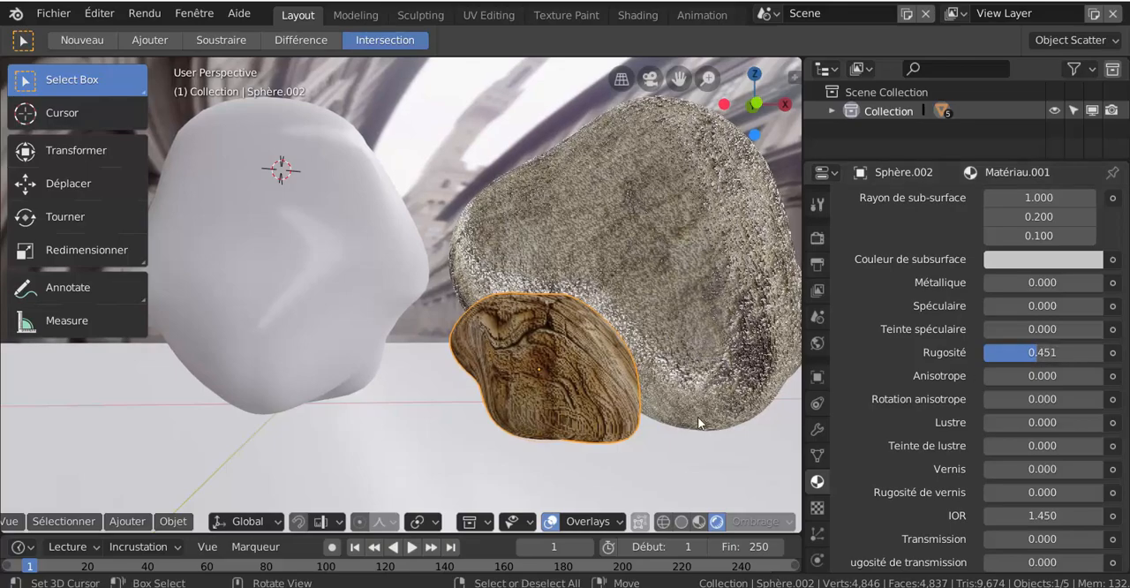
{"action": "middle_click_drag", "start_coordinate": [698, 424], "coordinate": [681, 482]}
{"action": "scroll", "coordinate": [630, 456], "scroll_direction": "up", "scroll_amount": 3}
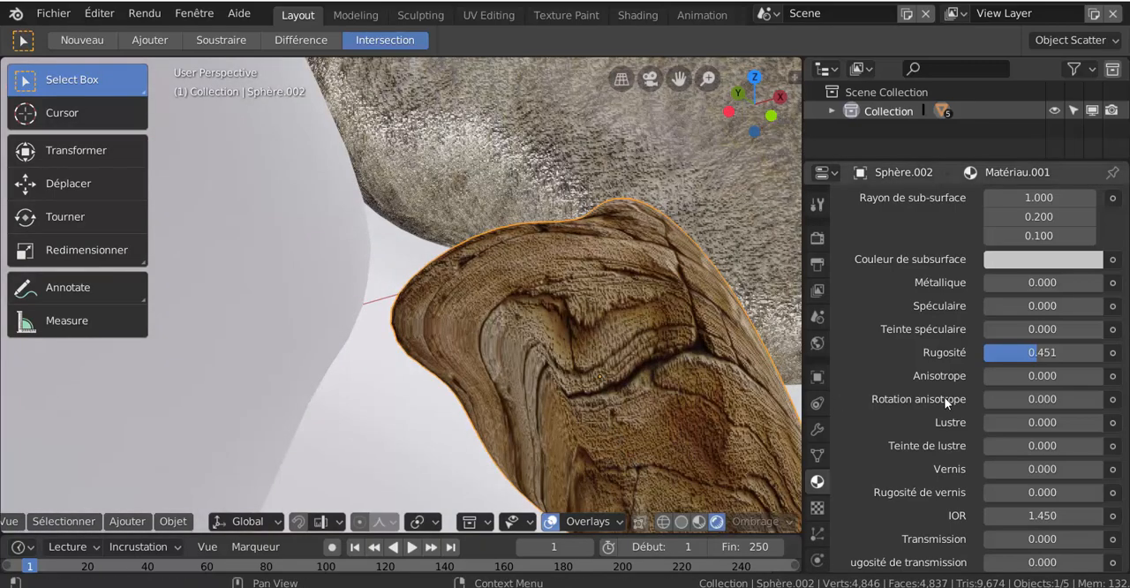
{"action": "scroll", "coordinate": [658, 413], "scroll_direction": "down", "scroll_amount": 6}
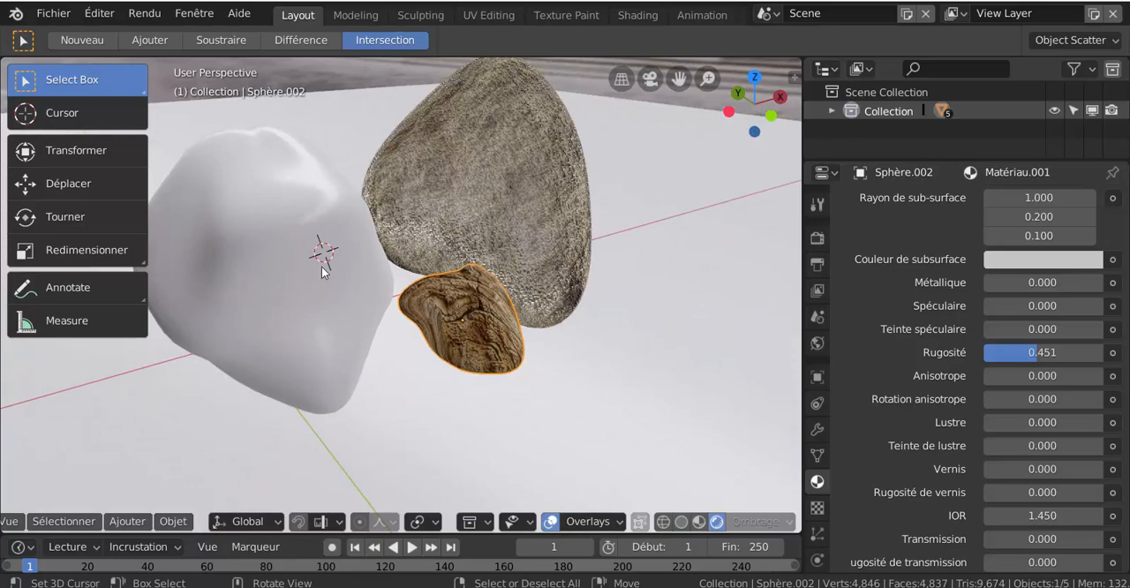
- Give the untextured large rock a new material and assign an image texture (Texture image) to its base color
{"action": "left_click", "coordinate": [311, 267]}
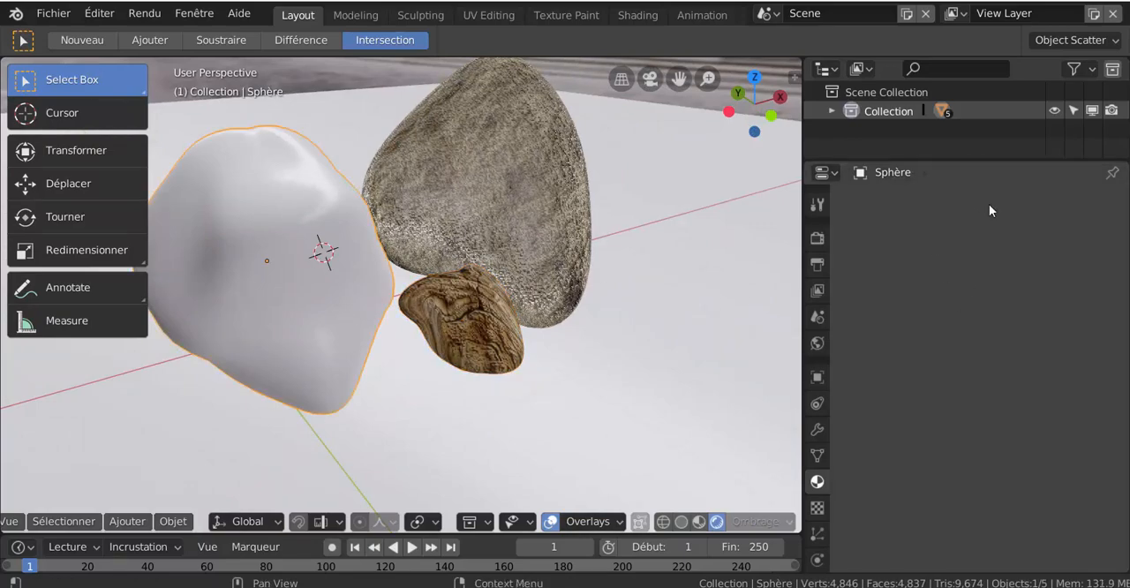
{"action": "left_click", "coordinate": [993, 280]}
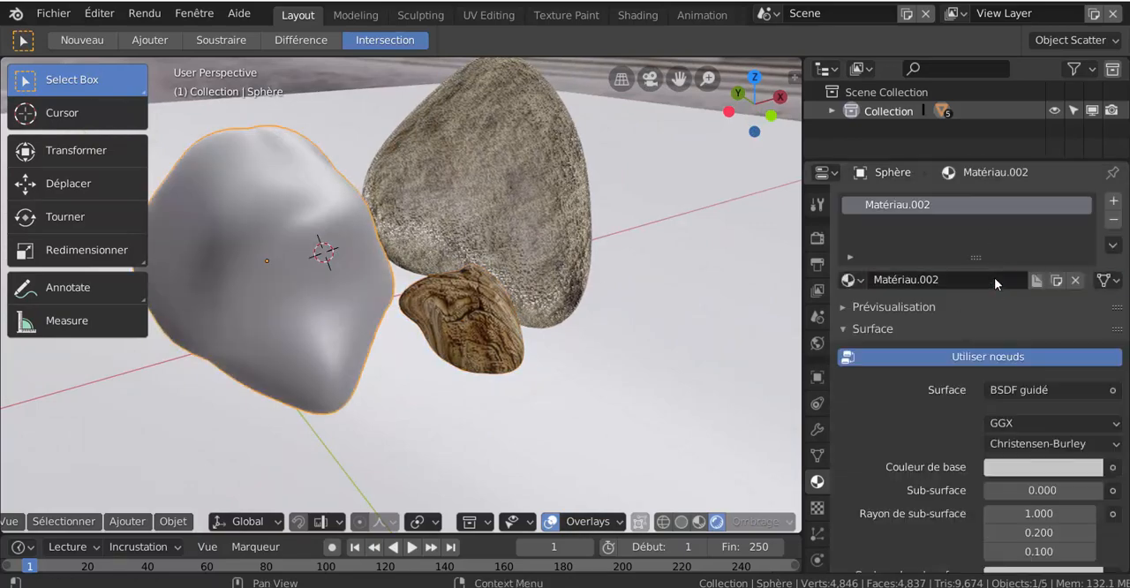
{"action": "scroll", "coordinate": [965, 457], "scroll_direction": "down", "scroll_amount": 1}
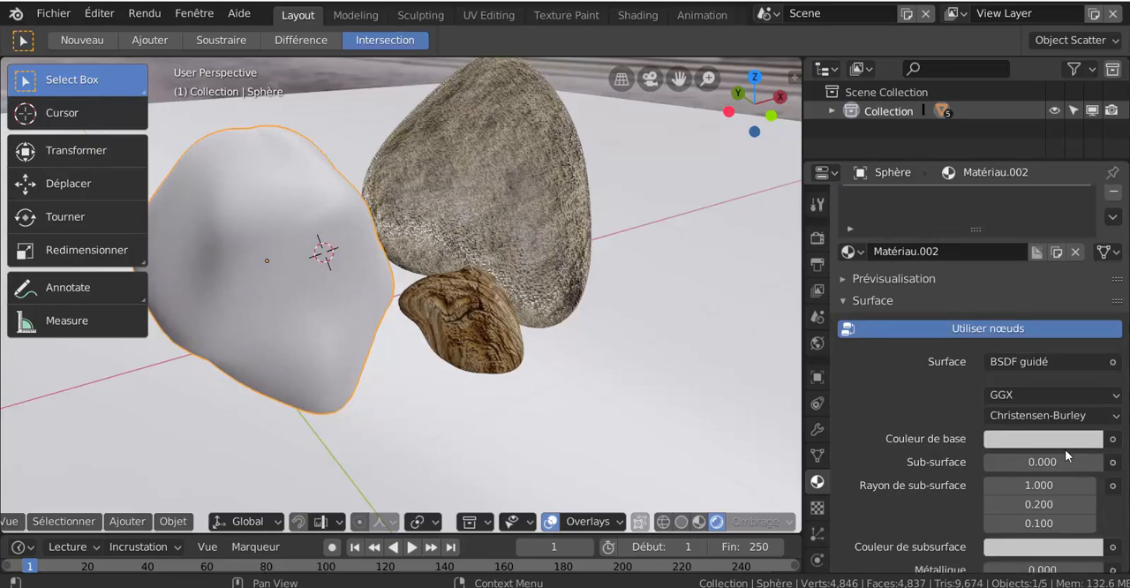
{"action": "left_click", "coordinate": [1113, 439]}
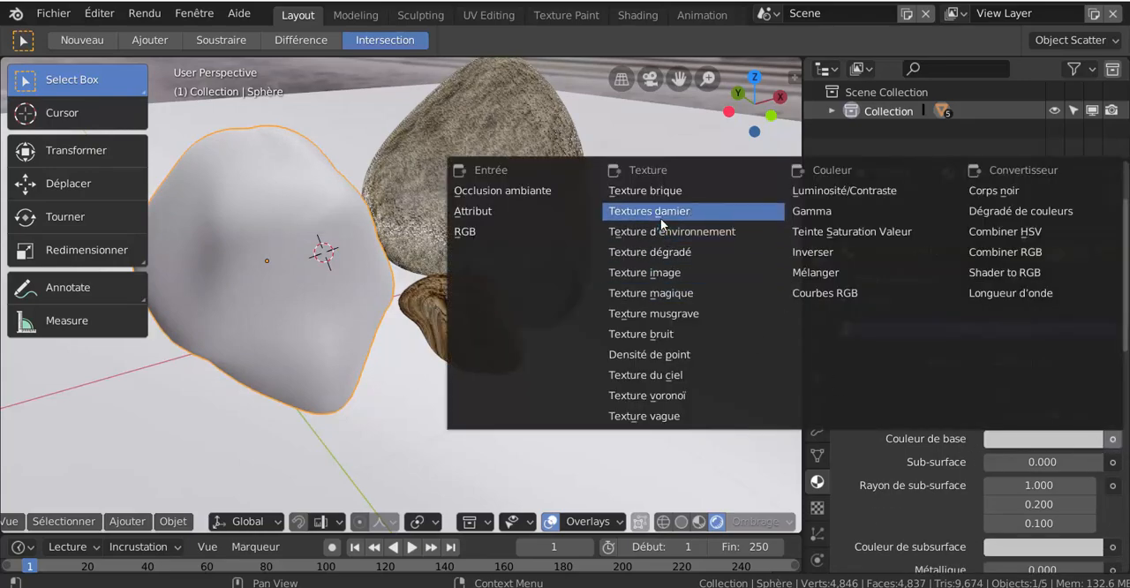
{"action": "left_click", "coordinate": [765, 275]}
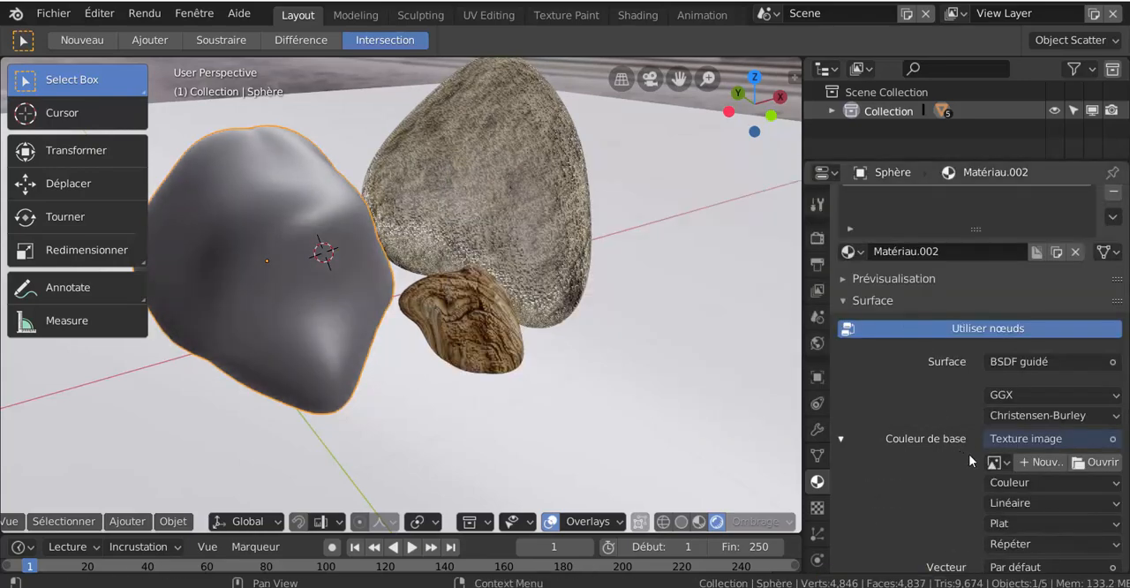
- Load Pierre431.jpg from the Pierre texture folder as the base color image, browsing the images as thumbnails
{"action": "left_click", "coordinate": [1101, 463]}
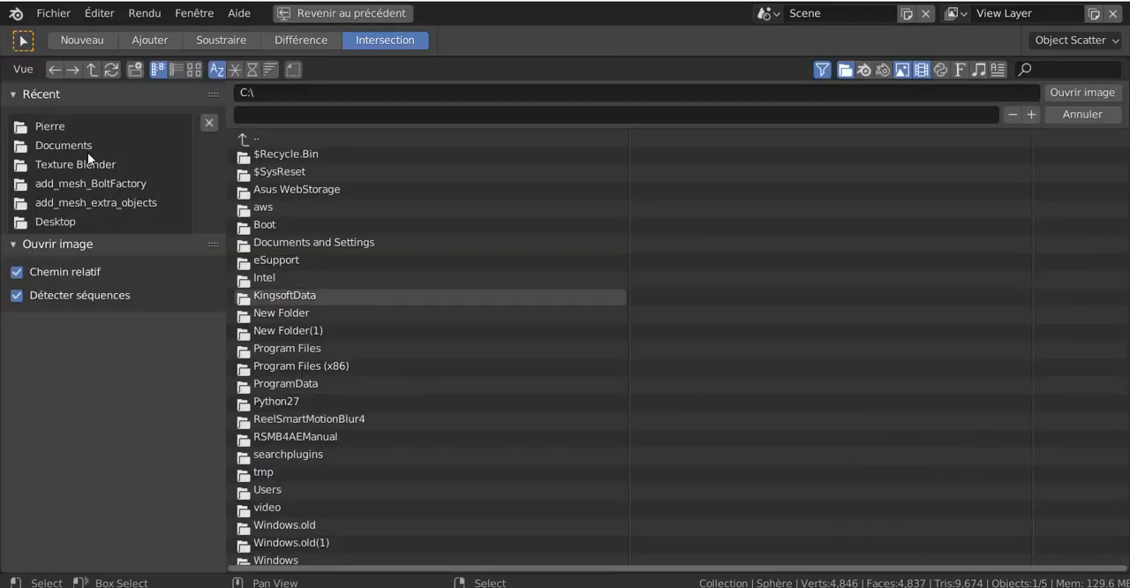
{"action": "left_click", "coordinate": [53, 127]}
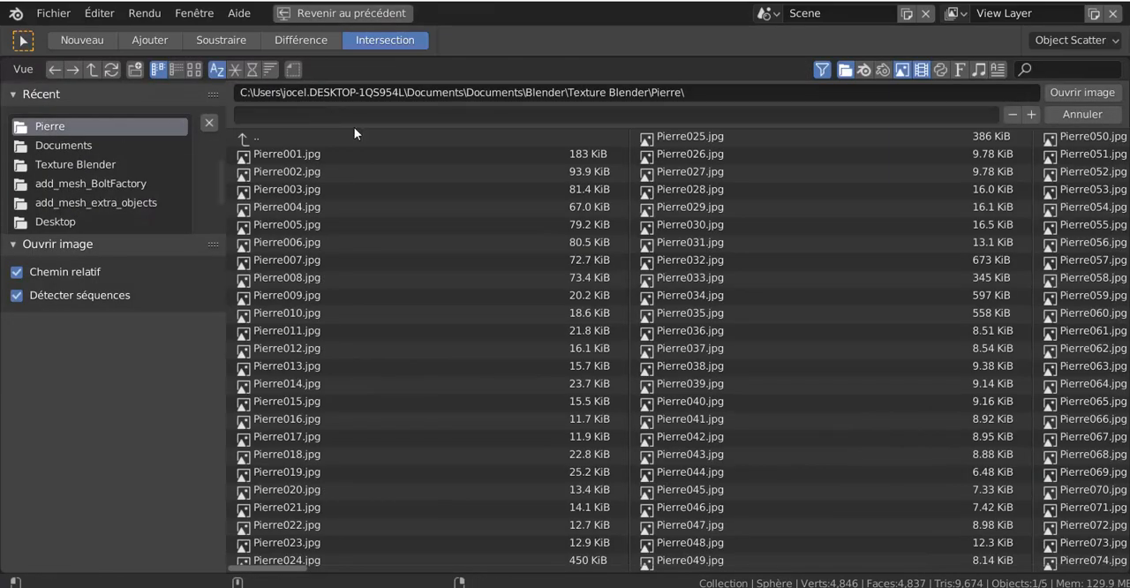
{"action": "left_click", "coordinate": [193, 68]}
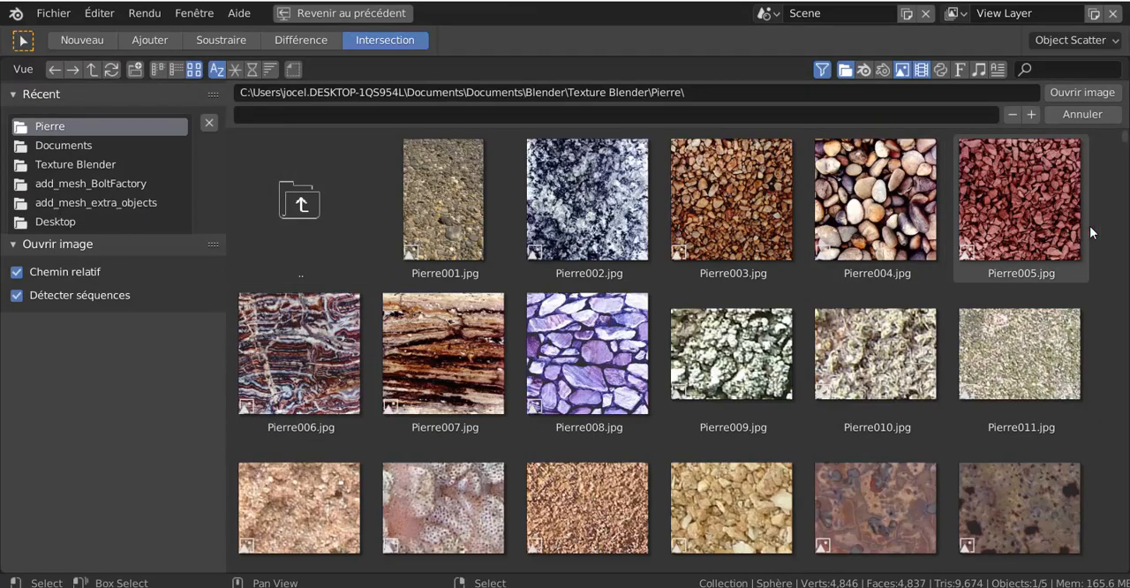
{"action": "scroll", "coordinate": [1127, 152], "scroll_direction": "down", "scroll_amount": 2}
{"action": "left_click_drag", "start_coordinate": [1125, 140], "coordinate": [1124, 439]}
{"action": "left_click", "coordinate": [1025, 353]}
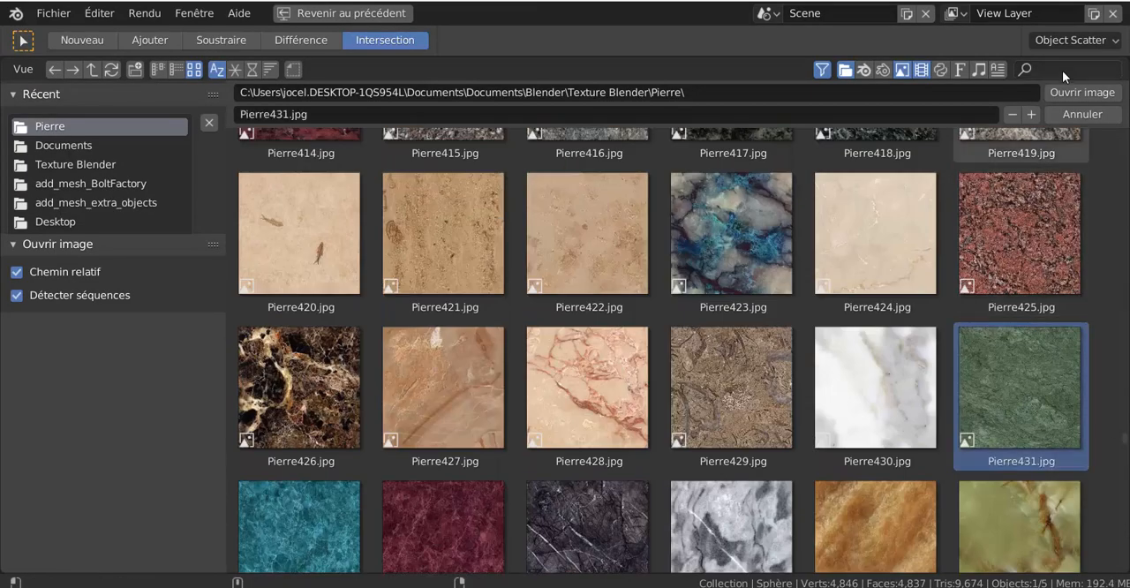
{"action": "left_click", "coordinate": [1075, 91]}
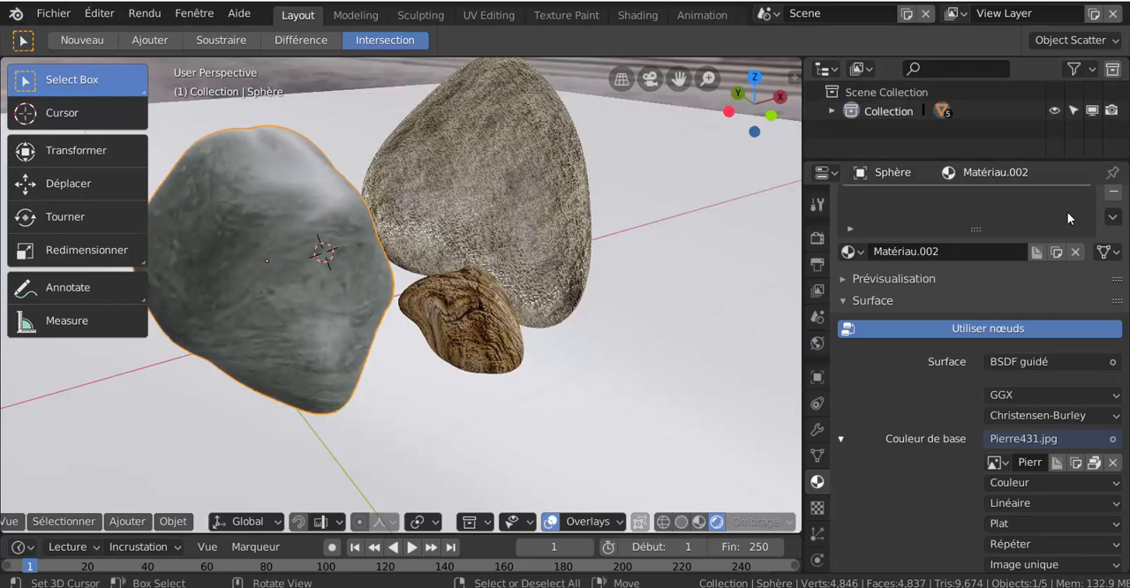
- Map the Pierre431.jpg texture with Générée texture coordinates and box projection (Boîte), and check it on the rock
{"action": "scroll", "coordinate": [1060, 473], "scroll_direction": "down", "scroll_amount": 4}
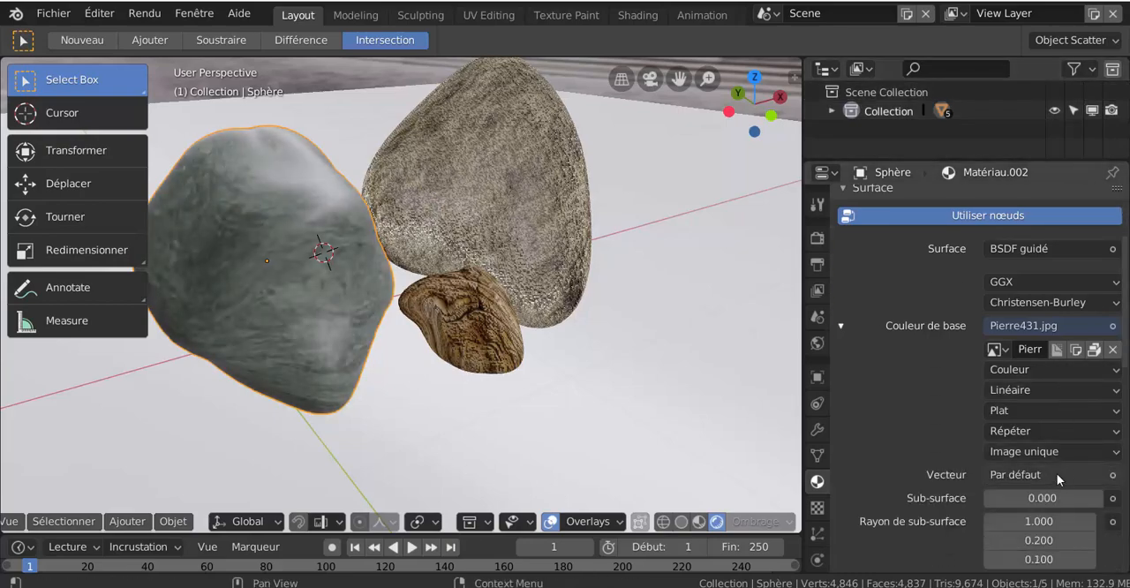
{"action": "left_click", "coordinate": [1053, 476]}
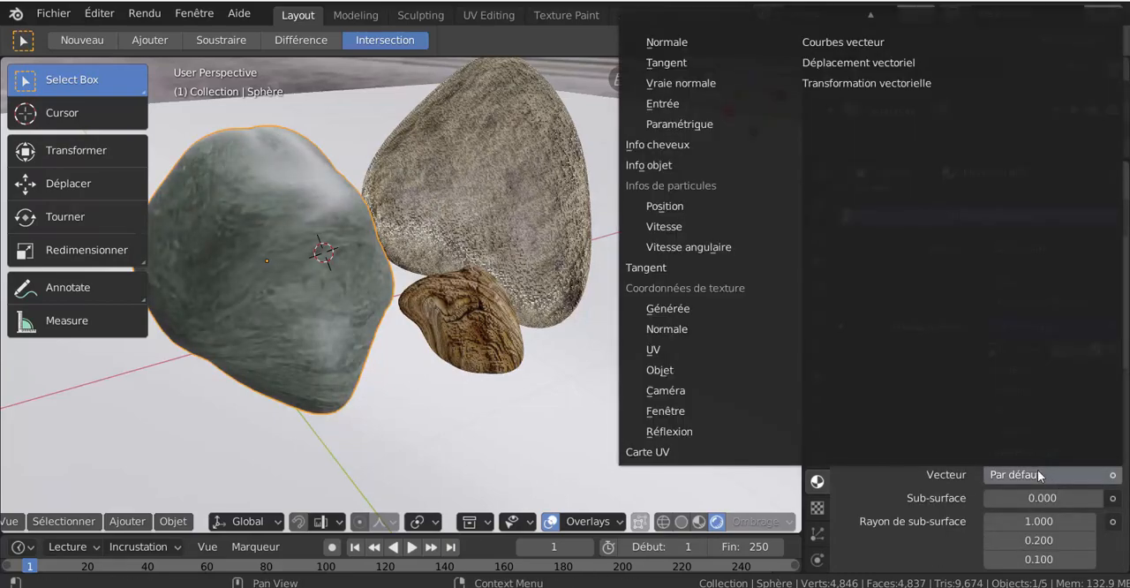
{"action": "left_click", "coordinate": [711, 328]}
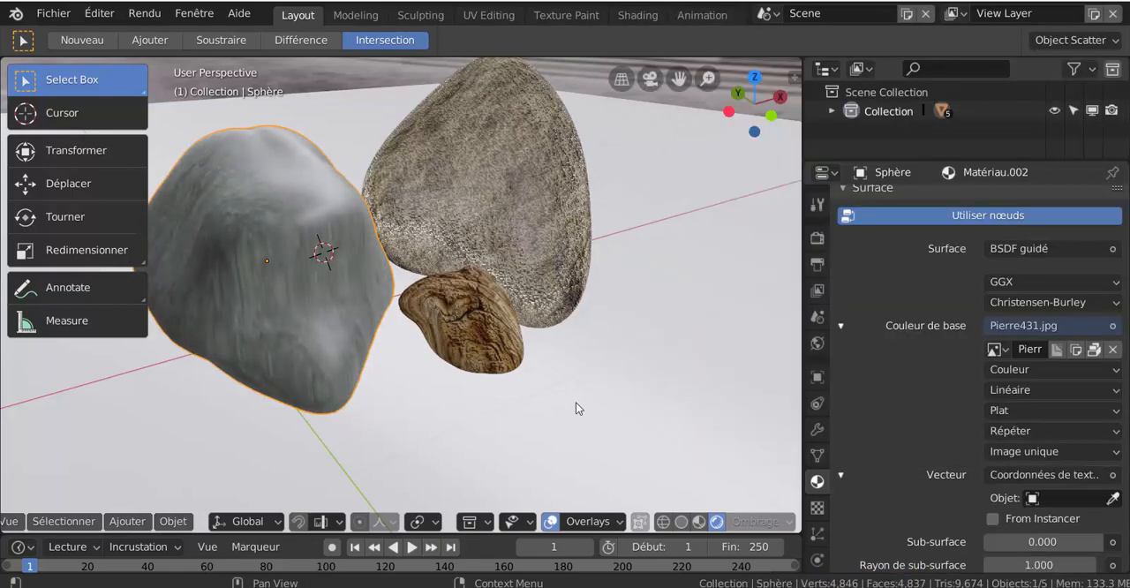
{"action": "left_click", "coordinate": [1014, 411]}
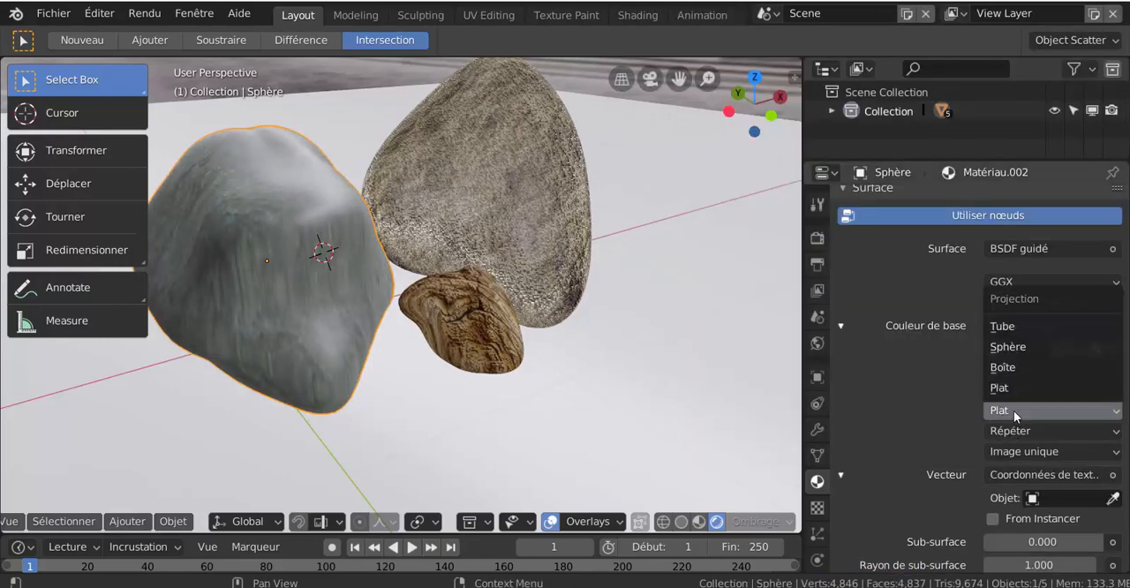
{"action": "left_click", "coordinate": [1003, 367]}
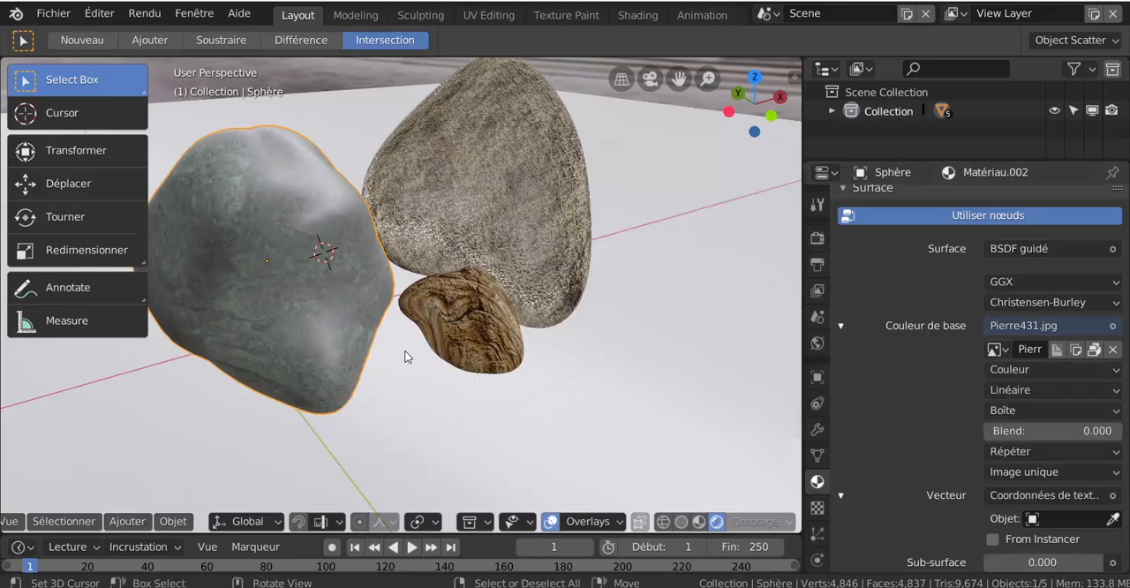
{"action": "middle_click_drag", "start_coordinate": [327, 366], "coordinate": [377, 355]}
{"action": "scroll", "coordinate": [423, 419], "scroll_direction": "up", "scroll_amount": 2}
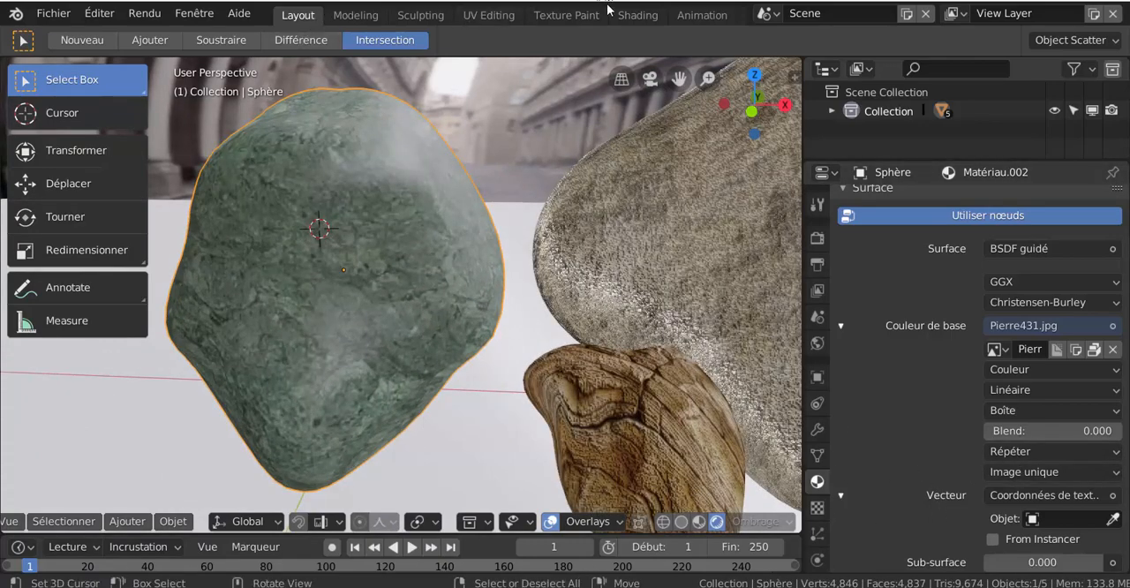
- In the Shading workspace, space out the BSDF and output nodes and add a Bump node beside the Pierre431.jpg node
{"action": "left_click", "coordinate": [636, 15]}
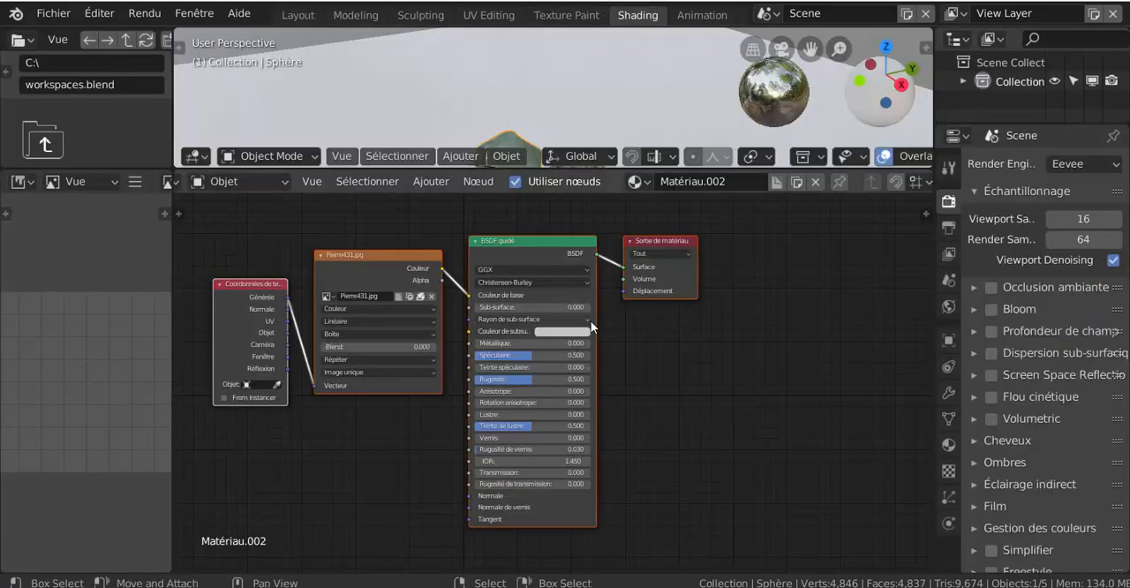
{"action": "left_click", "coordinate": [661, 254]}
{"action": "left_click_drag", "start_coordinate": [678, 240], "coordinate": [793, 252]}
{"action": "left_click_drag", "start_coordinate": [558, 238], "coordinate": [654, 243]}
{"action": "left_click", "coordinate": [431, 181]}
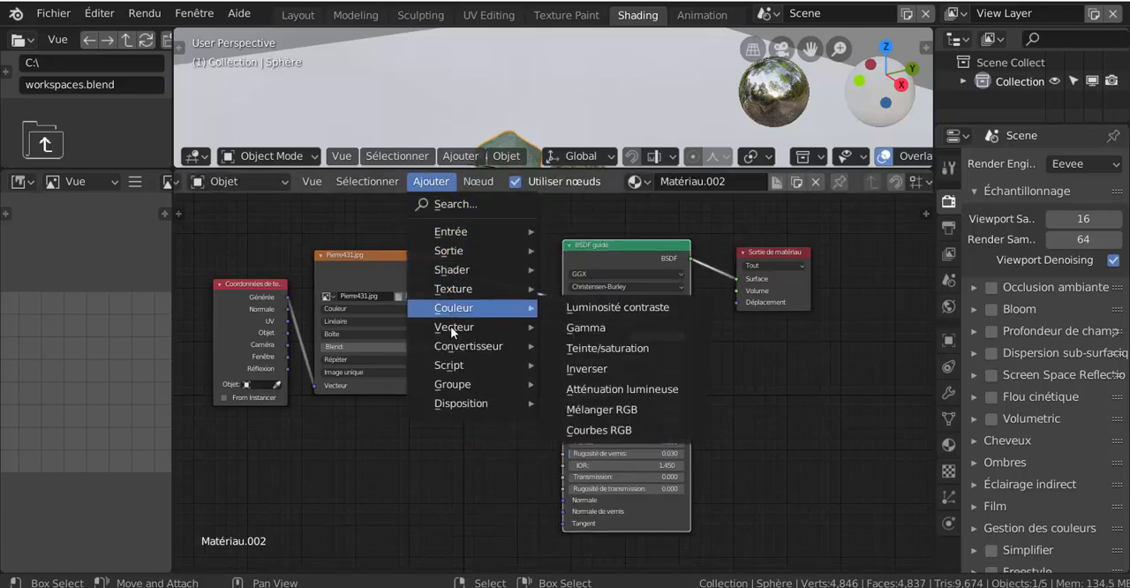
{"action": "mouse_move", "coordinate": [453, 330]}
{"action": "left_click", "coordinate": [574, 327]}
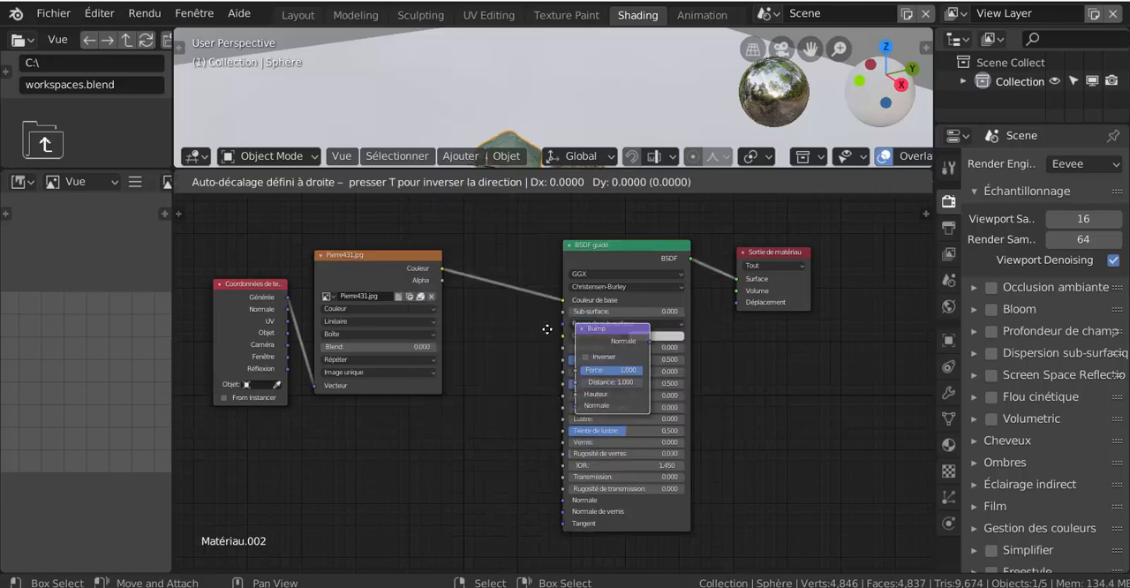
{"action": "left_click", "coordinate": [450, 315]}
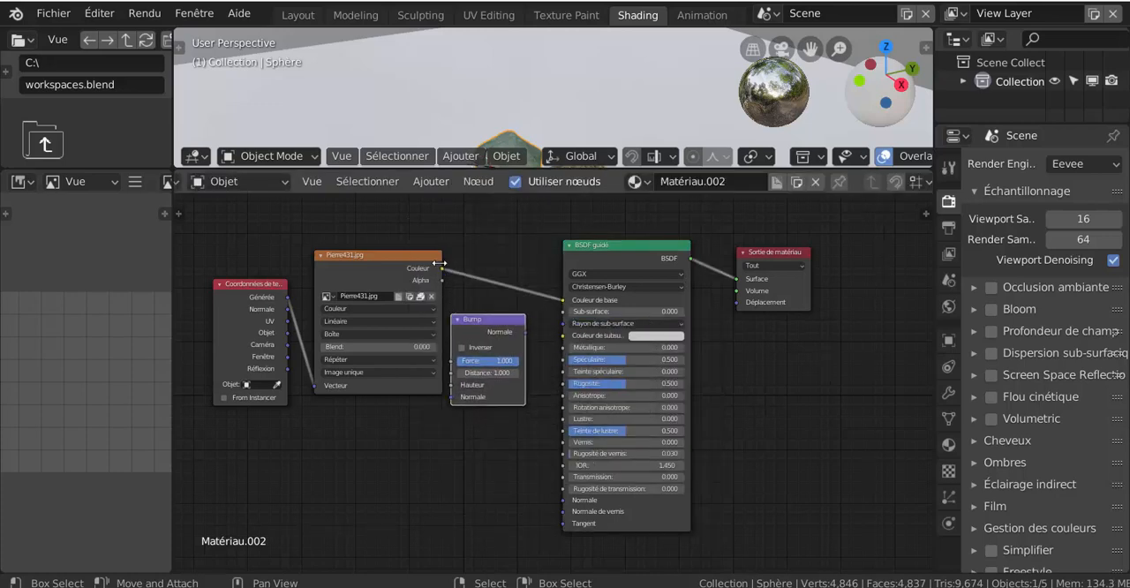
- Connect the Pierre431.jpg color output to the Bump height (Hauteur) and the Bump output to the BSDF normal input
{"action": "left_click_drag", "start_coordinate": [441, 269], "coordinate": [454, 387]}
{"action": "mouse_move", "coordinate": [487, 328]}
{"action": "left_mouse_down"}
{"action": "mouse_move", "coordinate": [508, 325]}
{"action": "mouse_move", "coordinate": [495, 318]}
{"action": "left_mouse_up"}
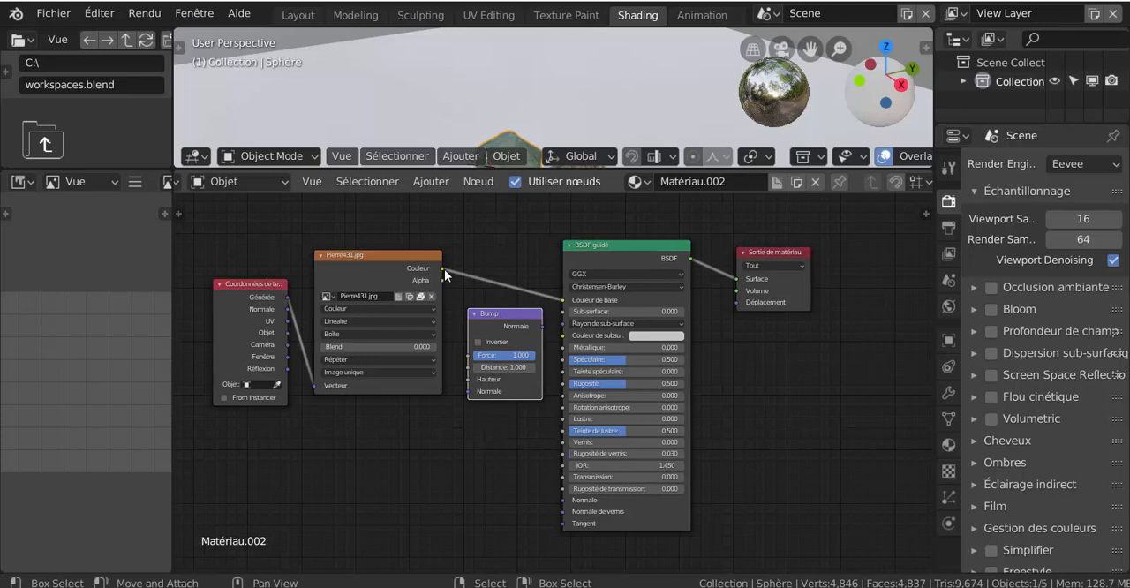
{"action": "left_click_drag", "start_coordinate": [444, 270], "coordinate": [469, 378]}
{"action": "left_click_drag", "start_coordinate": [541, 327], "coordinate": [561, 499]}
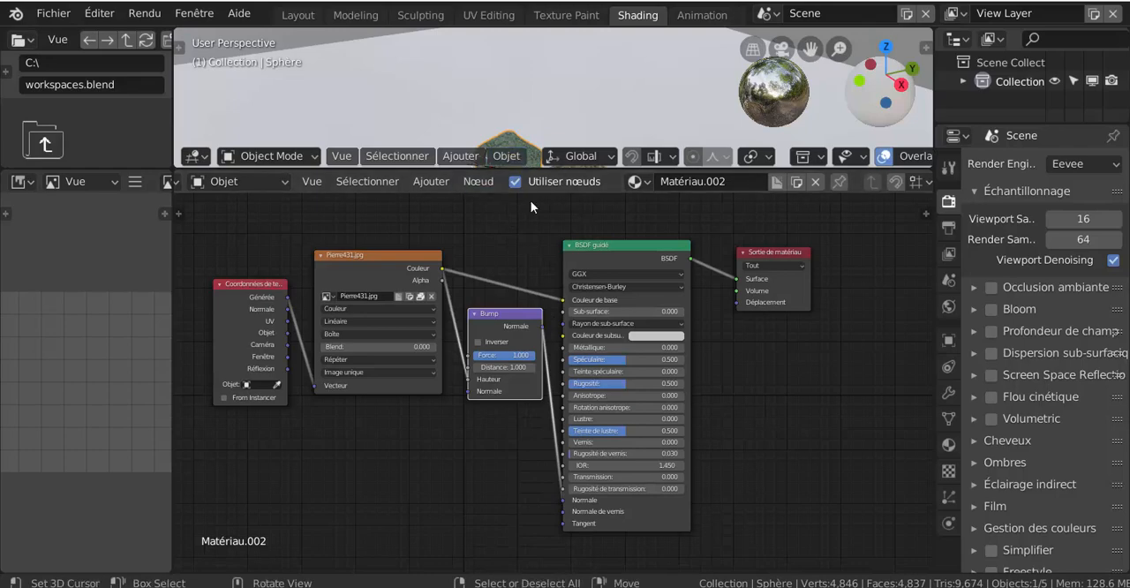
- Return to the Layout workspace and set the green rock material's specular (Spéculaire) and roughness (Rugosité) to 0
{"action": "left_click", "coordinate": [299, 15]}
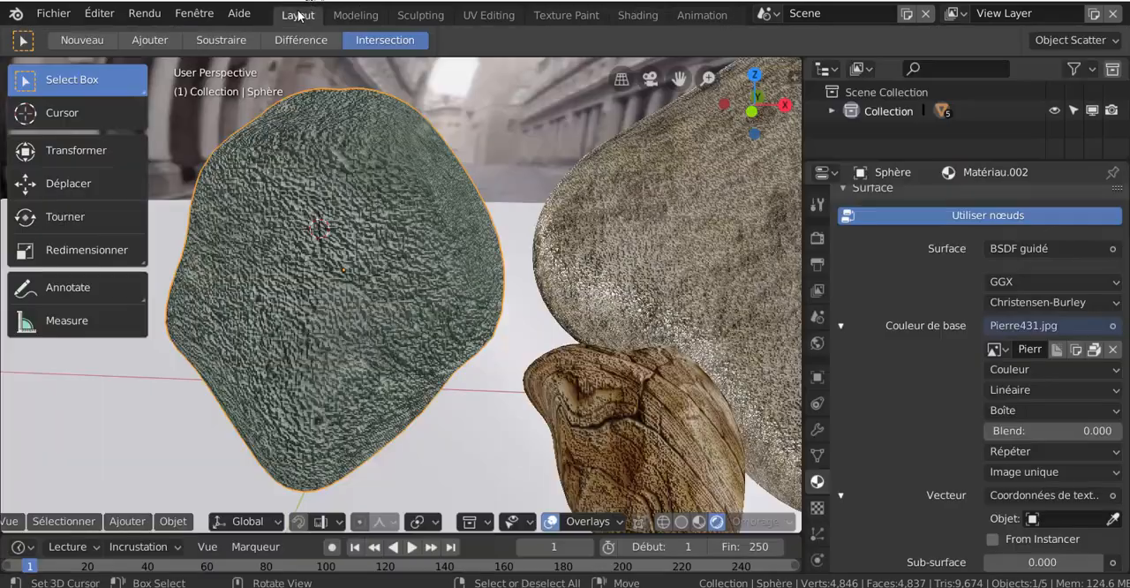
{"action": "scroll", "coordinate": [376, 156], "scroll_direction": "down", "scroll_amount": 6}
{"action": "mouse_move", "coordinate": [375, 342]}
{"action": "middle_mouse_down"}
{"action": "mouse_move", "coordinate": [492, 336]}
{"action": "mouse_move", "coordinate": [523, 280]}
{"action": "mouse_move", "coordinate": [397, 339]}
{"action": "middle_mouse_up"}
{"action": "scroll", "coordinate": [996, 453], "scroll_direction": "down", "scroll_amount": 6}
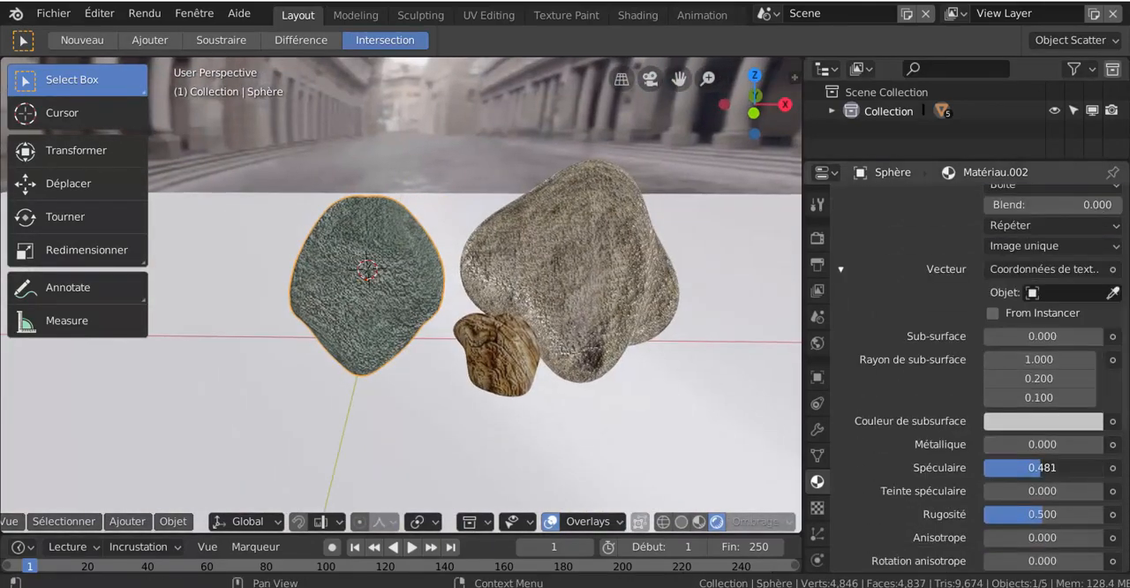
{"action": "key", "text": "BackSpace"}
- Set the green rock material's sheen tint (Teinte de lustre) and clearcoat roughness (Rugosité de vernis) to 0
{"action": "key", "text": "BackSpace"}
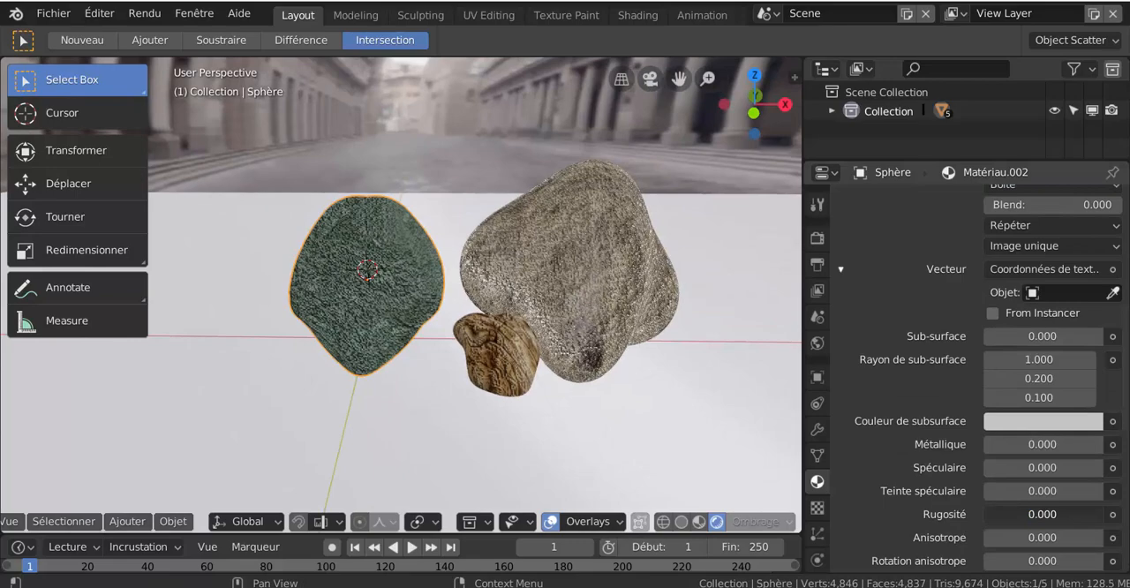
{"action": "scroll", "coordinate": [1012, 513], "scroll_direction": "down", "scroll_amount": 5}
{"action": "key", "text": "BackSpace"}
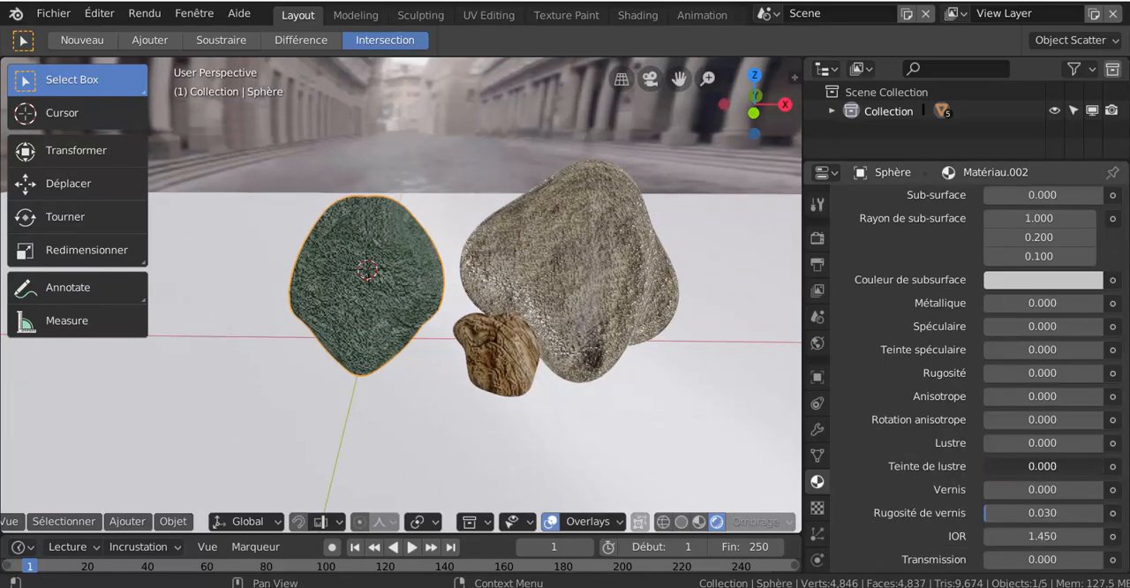
{"action": "key", "text": "BackSpace"}
- Set the green rock material's specular to about 0.330 and metallic (Métallique) to about 0.394, and switch to the top view
{"action": "scroll", "coordinate": [941, 392], "scroll_direction": "up", "scroll_amount": 3}
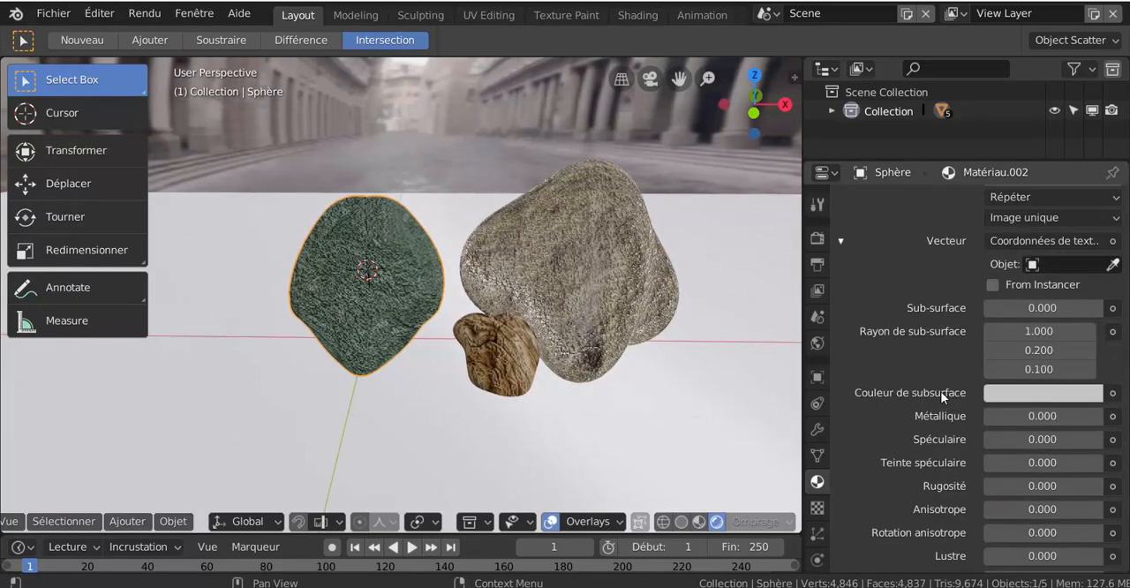
{"action": "mouse_move", "coordinate": [987, 439]}
{"action": "left_mouse_down"}
{"action": "mouse_move", "coordinate": [1035, 439]}
{"action": "mouse_move", "coordinate": [1002, 416]}
{"action": "mouse_move", "coordinate": [1030, 416]}
{"action": "left_mouse_up"}
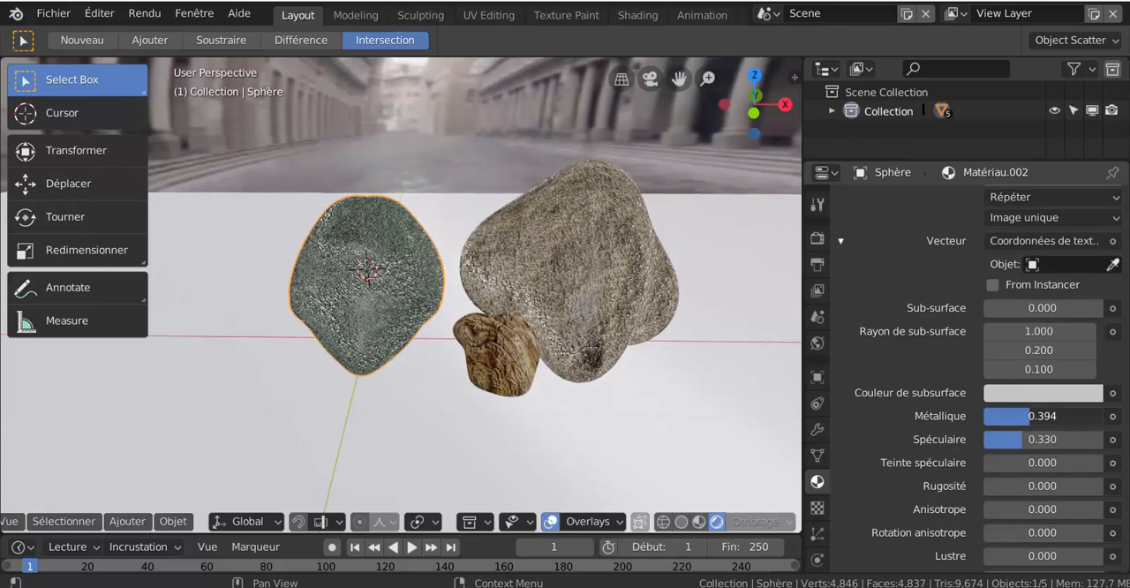
{"action": "scroll", "coordinate": [539, 407], "scroll_direction": "up", "scroll_amount": 4}
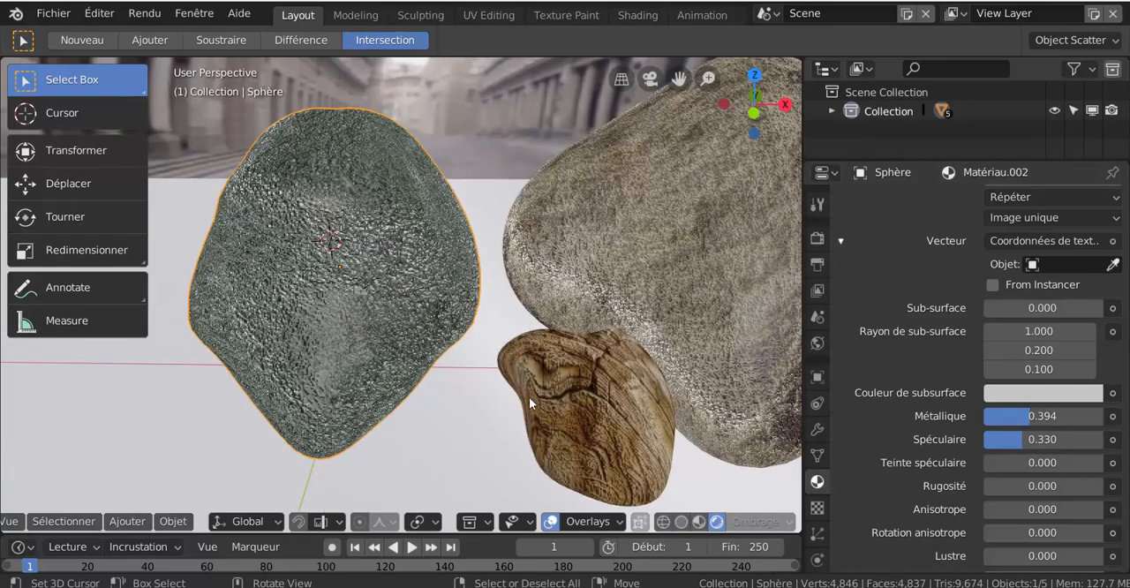
{"action": "scroll", "coordinate": [356, 305], "scroll_direction": "down", "scroll_amount": 3}
{"action": "scroll", "coordinate": [468, 353], "scroll_direction": "down", "scroll_amount": 2}
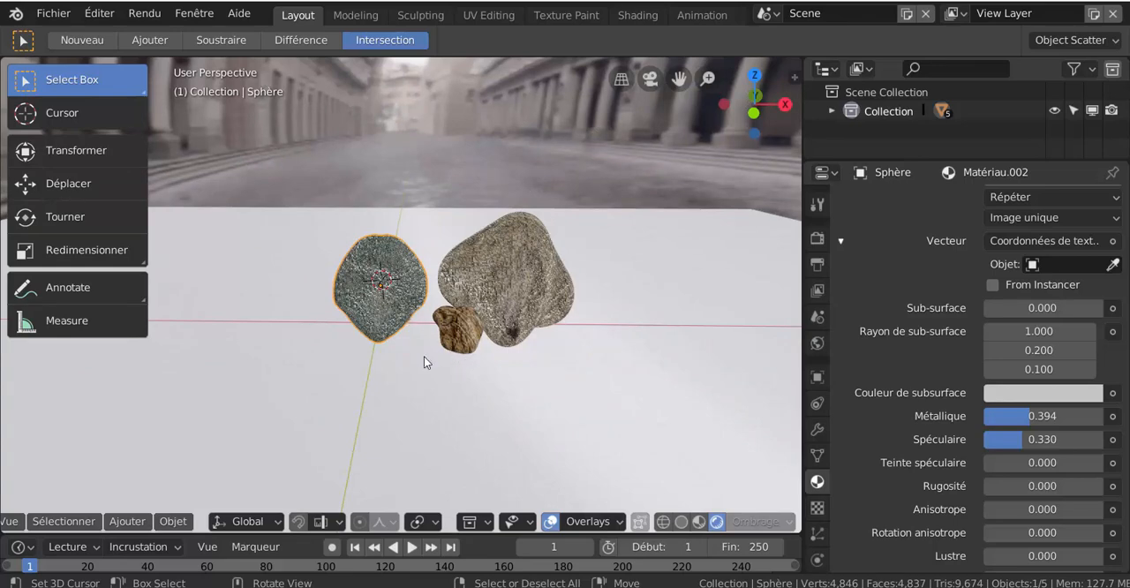
{"action": "key", "text": "KP_7"}
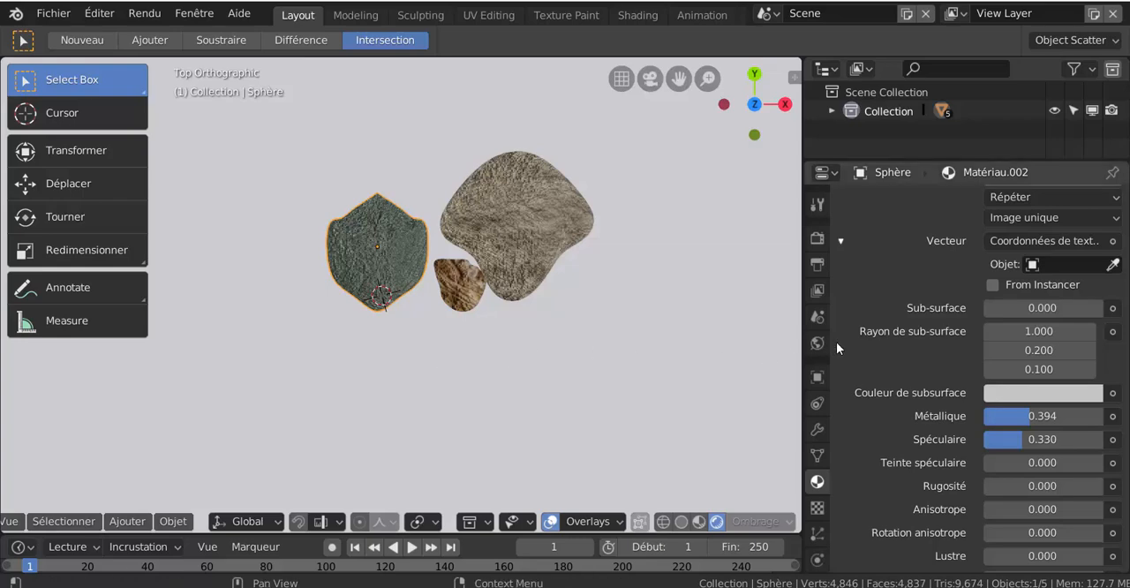
- Widen the 3D viewport, view the rocks in perspective and switch the viewport to solid shading
{"action": "left_click_drag", "start_coordinate": [804, 311], "coordinate": [930, 310]}
{"action": "middle_click_drag", "start_coordinate": [643, 341], "coordinate": [567, 363], "text": "shift"}
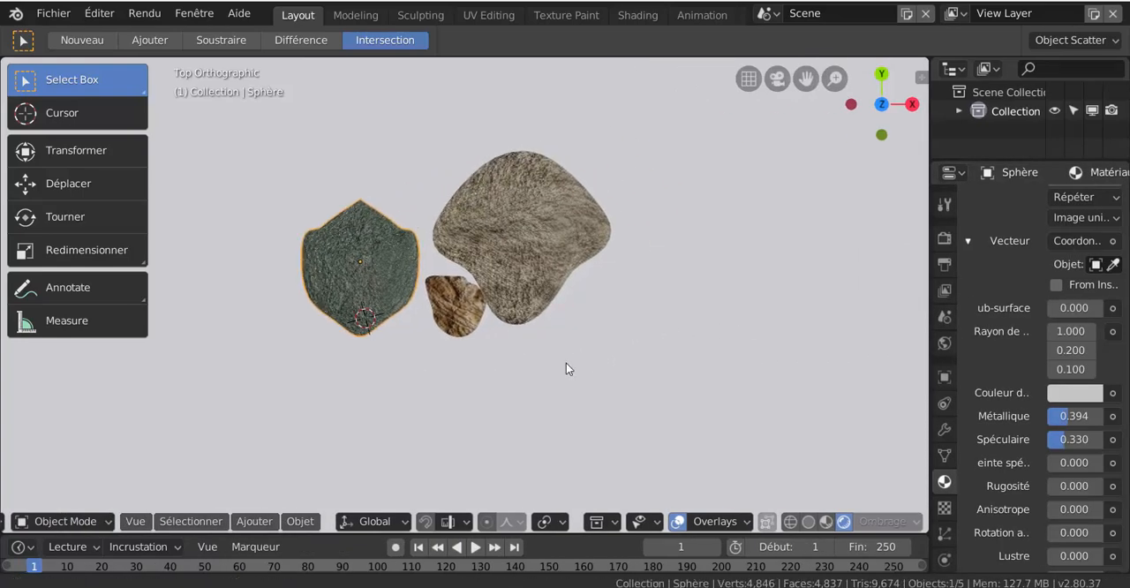
{"action": "middle_click_drag", "start_coordinate": [509, 390], "coordinate": [825, 474]}
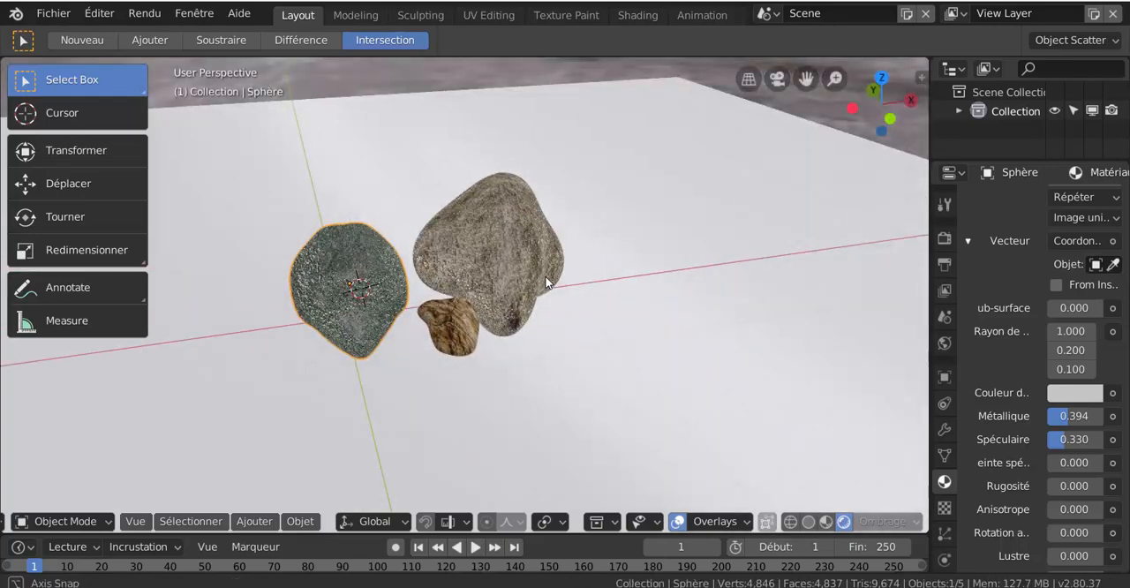
{"action": "left_click", "coordinate": [808, 522]}
{"action": "scroll", "coordinate": [497, 327], "scroll_direction": "down", "scroll_amount": 4}
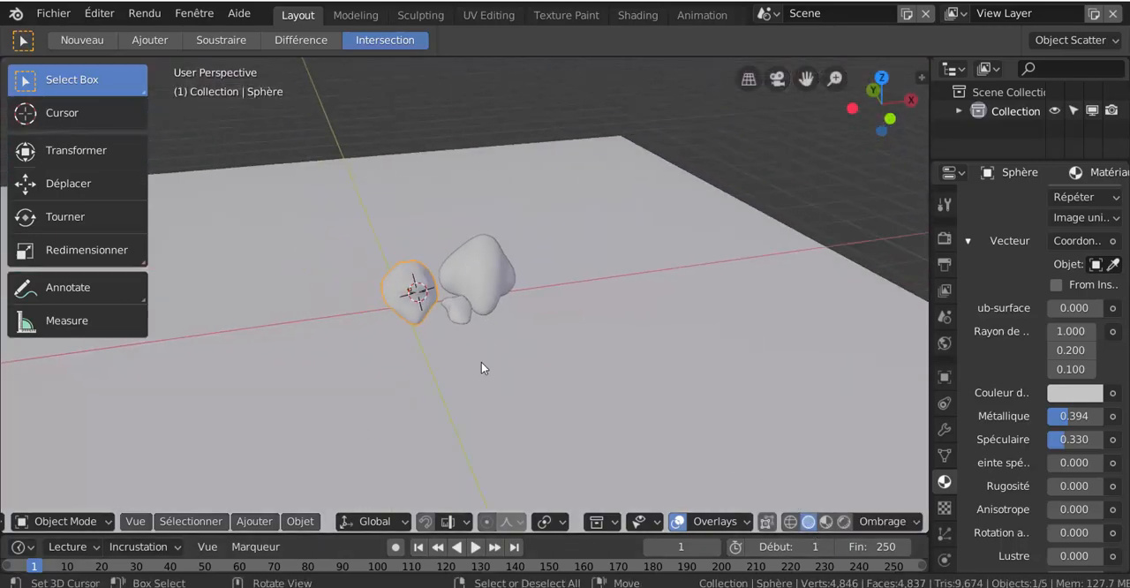
- Select the three rocks together, then add the plane to the selection as the active object
{"action": "left_click", "coordinate": [487, 292]}
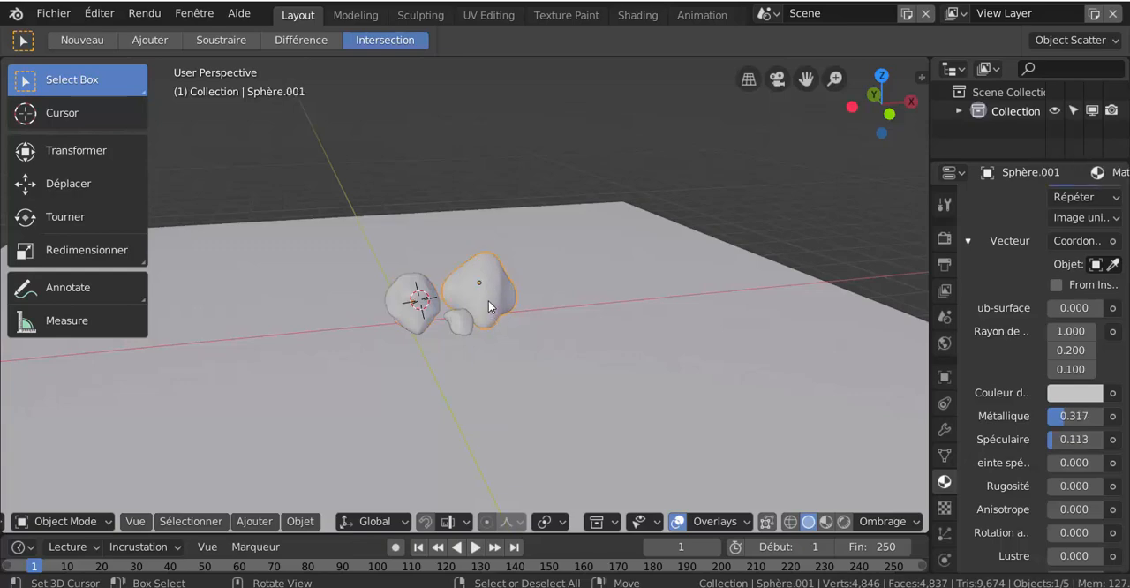
{"action": "scroll", "coordinate": [489, 304], "scroll_direction": "up", "scroll_amount": 1}
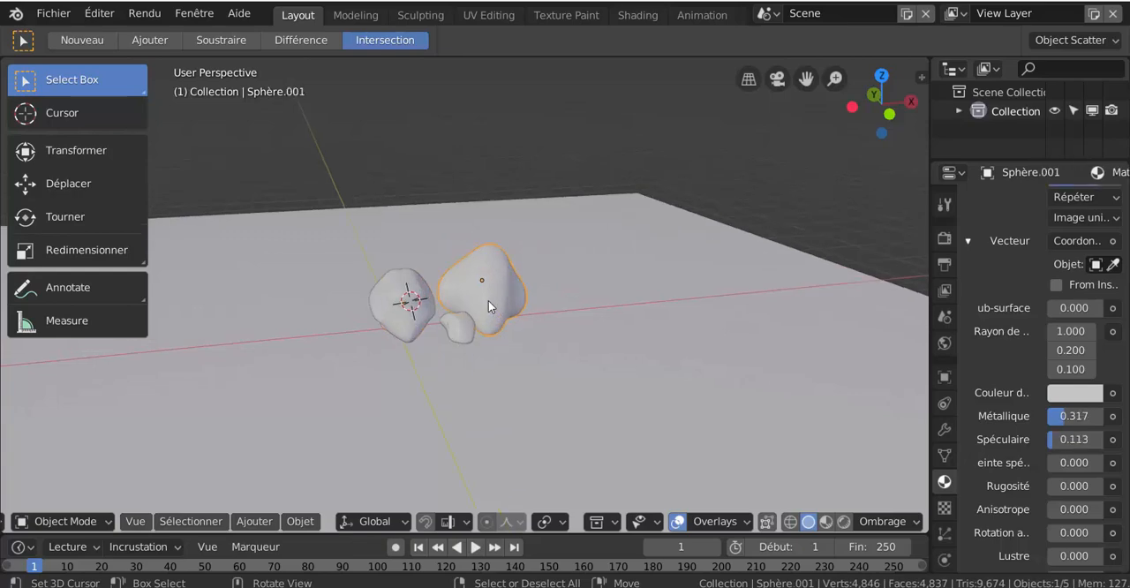
{"action": "left_click", "coordinate": [395, 300], "text": "shift"}
{"action": "left_click", "coordinate": [458, 334], "text": "shift"}
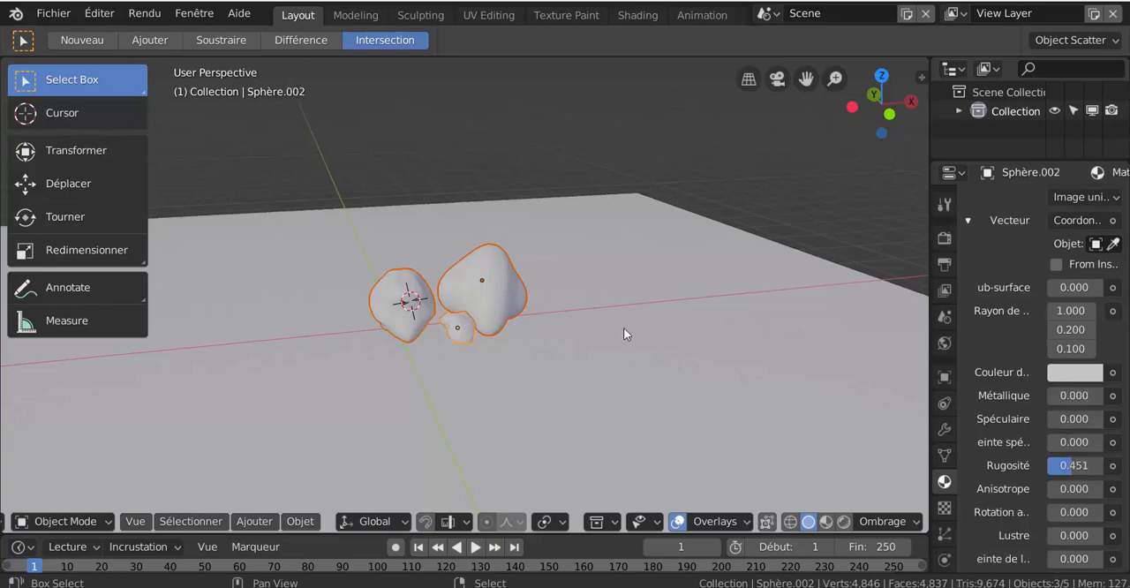
{"action": "left_click", "coordinate": [638, 350], "text": "shift"}
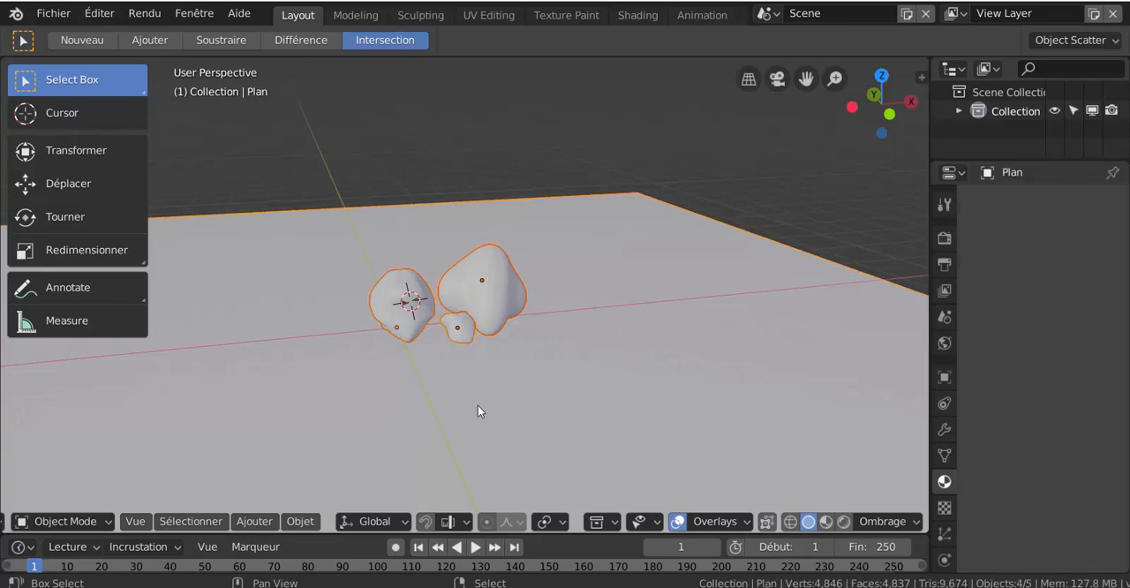
{"action": "scroll", "coordinate": [472, 408], "scroll_direction": "down", "scroll_amount": 2}
{"action": "scroll", "coordinate": [472, 413], "scroll_direction": "down", "scroll_amount": 1}
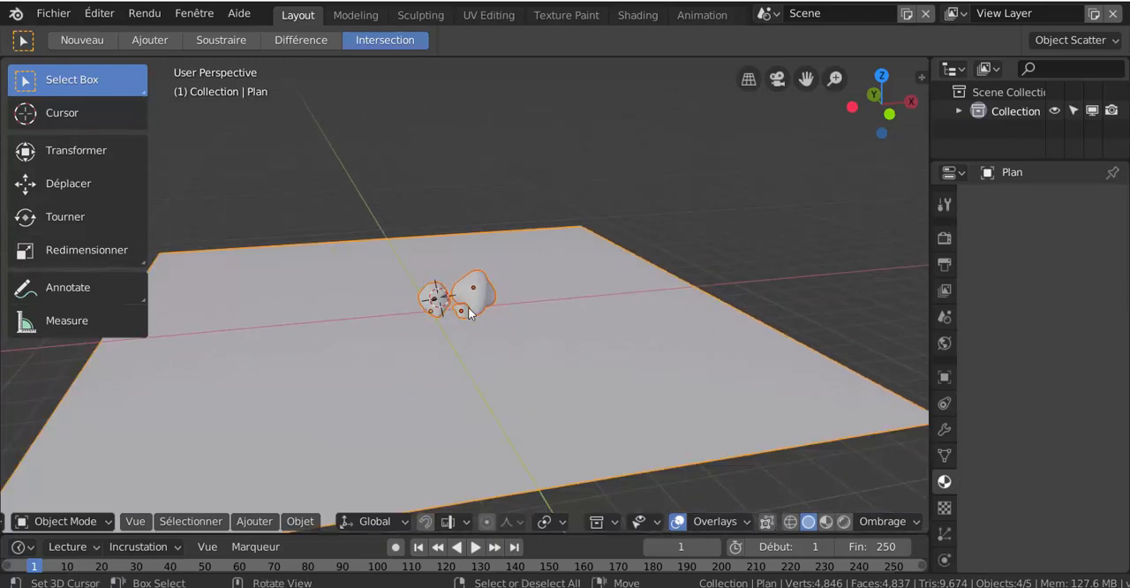
{"action": "scroll", "coordinate": [468, 328], "scroll_direction": "up", "scroll_amount": 1}
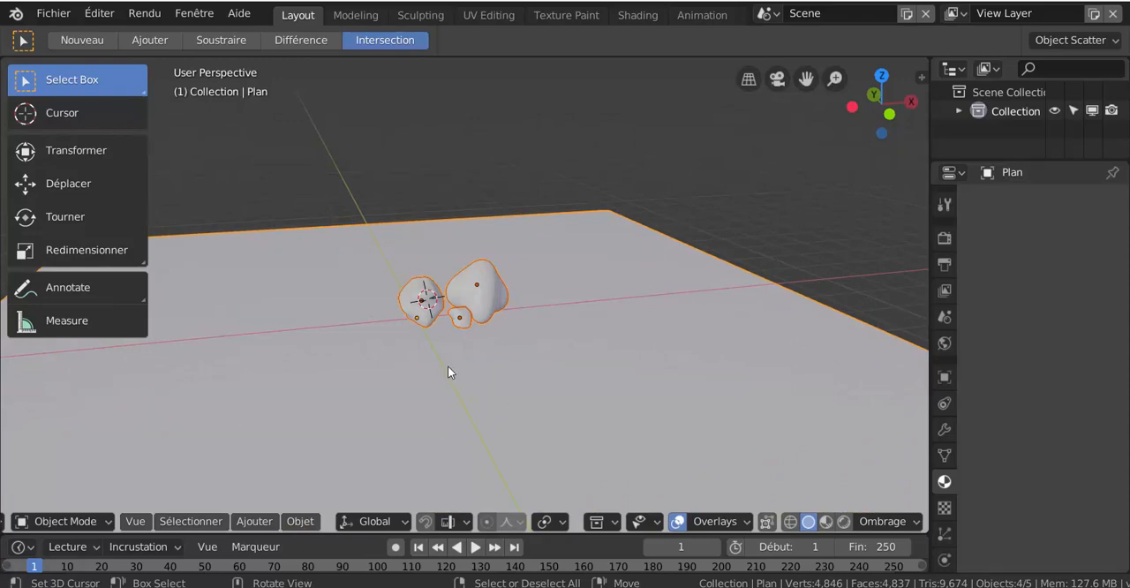
{"action": "scroll", "coordinate": [408, 300], "scroll_direction": "down", "scroll_amount": 2}
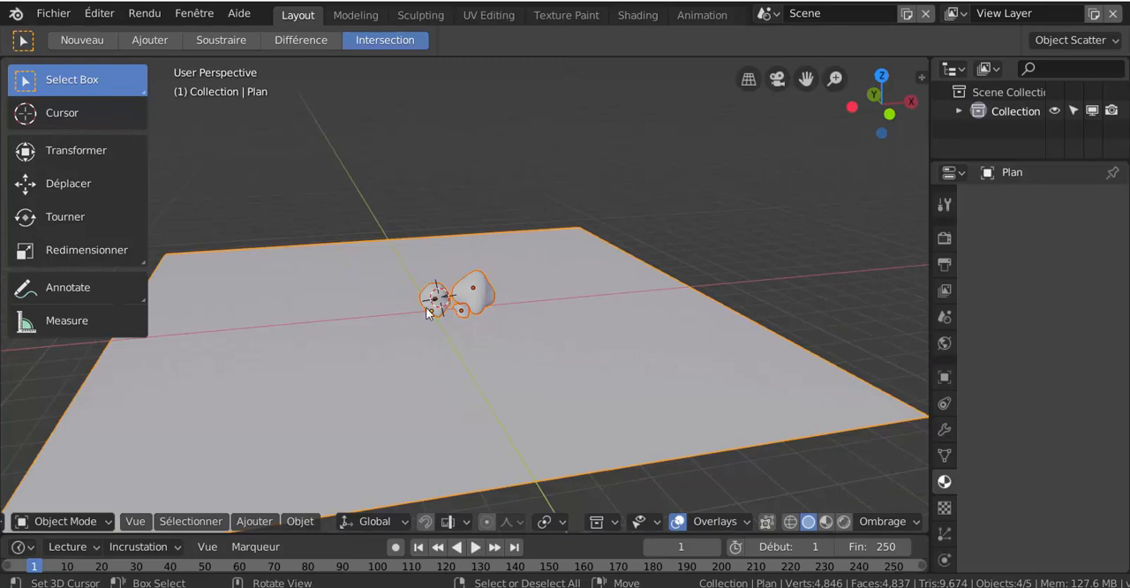
{"action": "scroll", "coordinate": [583, 300], "scroll_direction": "up", "scroll_amount": 3}
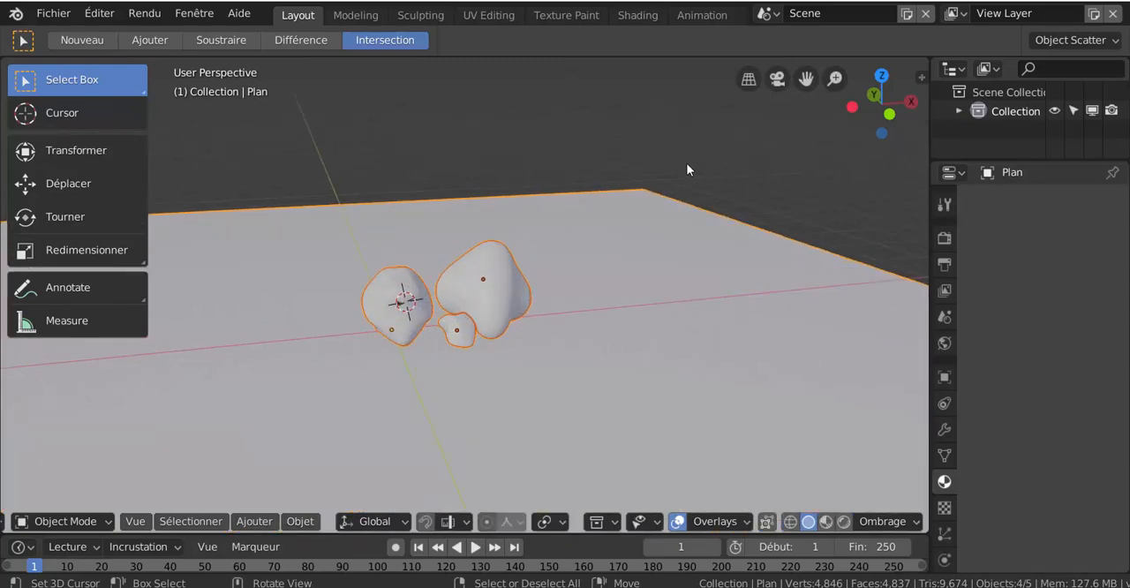
{"action": "scroll", "coordinate": [598, 369], "scroll_direction": "down", "scroll_amount": 2}
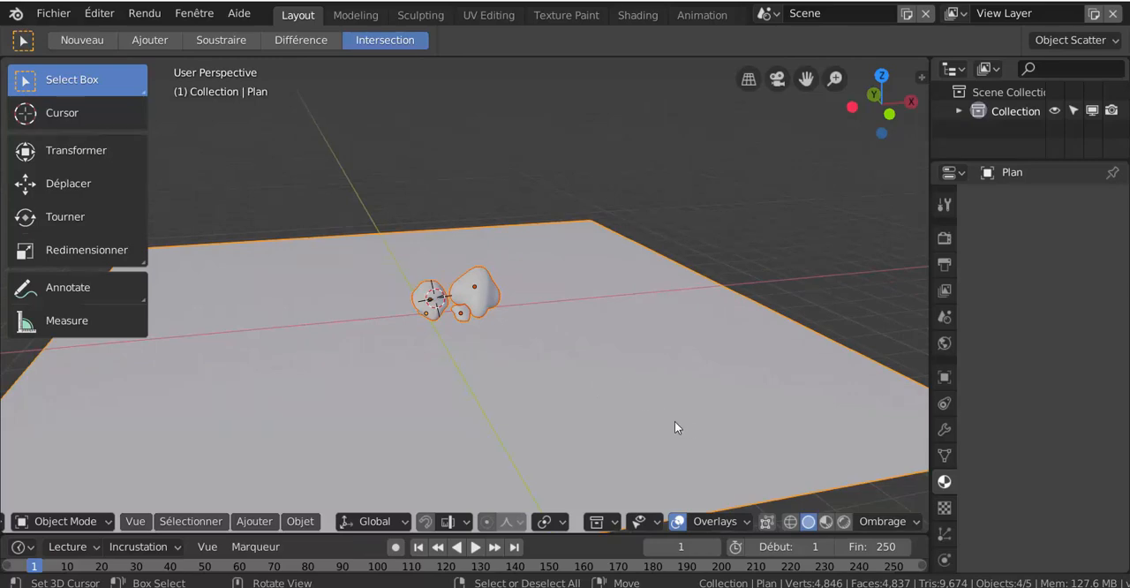
- Run Scatter Objects and paint freehand scatter strokes around the rocks and across most of the plane
{"action": "key", "text": "F3"}
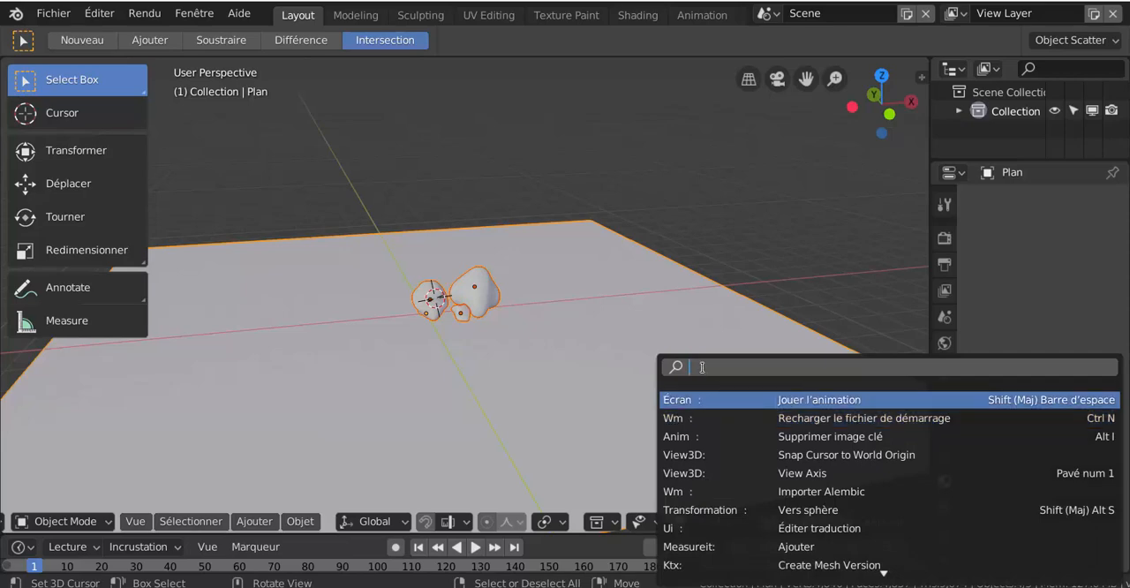
{"action": "type", "text": "sc"}
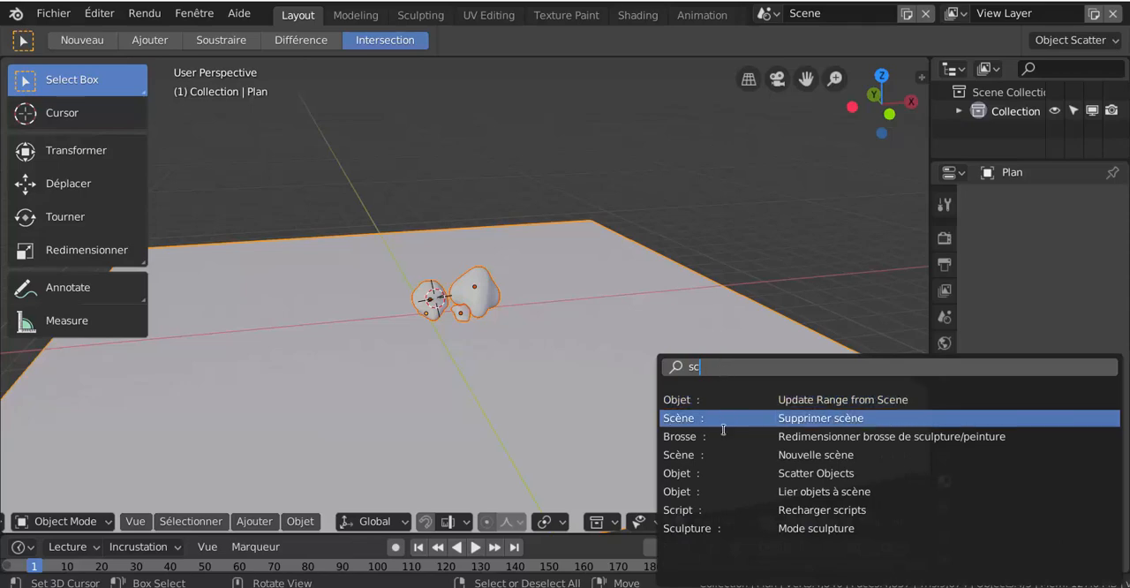
{"action": "left_click", "coordinate": [819, 474]}
{"action": "scroll", "coordinate": [685, 365], "scroll_direction": "down", "scroll_amount": 4}
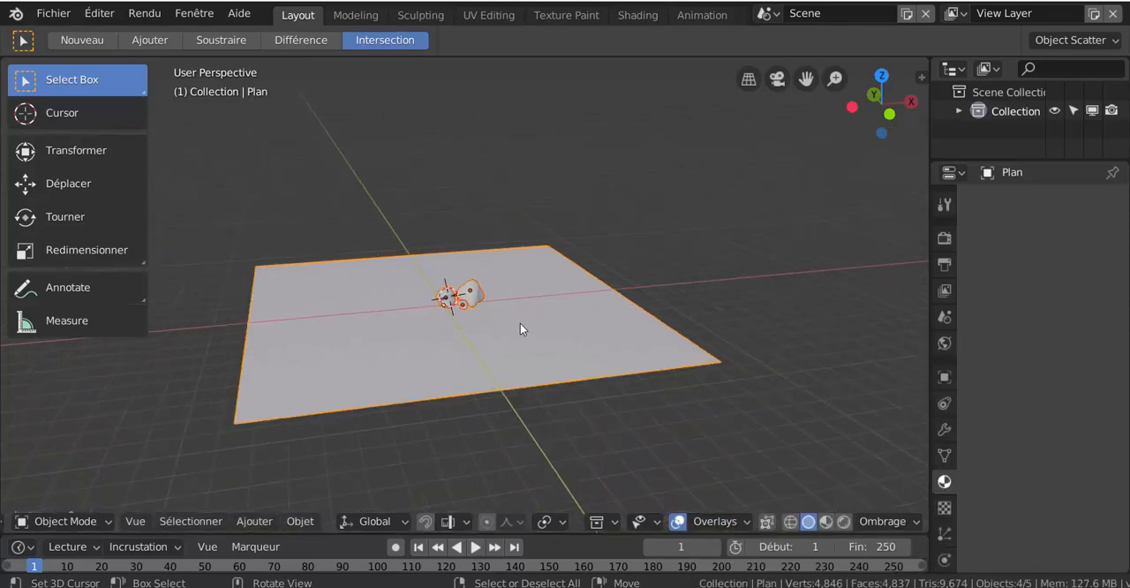
{"action": "middle_click_drag", "start_coordinate": [711, 262], "coordinate": [696, 303]}
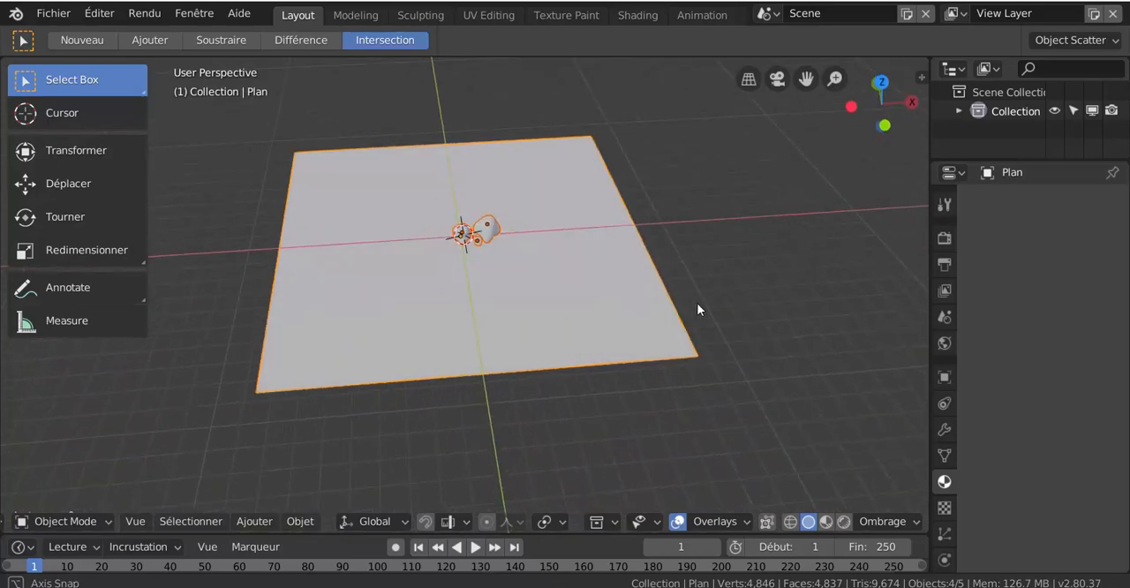
{"action": "scroll", "coordinate": [525, 308], "scroll_direction": "up", "scroll_amount": 3}
{"action": "mouse_move", "coordinate": [483, 283]}
{"action": "left_mouse_down"}
{"action": "mouse_move", "coordinate": [396, 336]}
{"action": "mouse_move", "coordinate": [325, 334]}
{"action": "left_mouse_up"}
{"action": "mouse_move", "coordinate": [312, 188]}
{"action": "left_mouse_down"}
{"action": "mouse_move", "coordinate": [336, 169]}
{"action": "mouse_move", "coordinate": [379, 248]}
{"action": "mouse_move", "coordinate": [290, 297]}
{"action": "left_mouse_up"}
{"action": "mouse_move", "coordinate": [332, 365]}
{"action": "left_mouse_down"}
{"action": "mouse_move", "coordinate": [620, 362]}
{"action": "mouse_move", "coordinate": [581, 287]}
{"action": "mouse_move", "coordinate": [627, 245]}
{"action": "mouse_move", "coordinate": [563, 167]}
{"action": "mouse_move", "coordinate": [528, 150]}
{"action": "mouse_move", "coordinate": [431, 152]}
{"action": "left_mouse_up"}
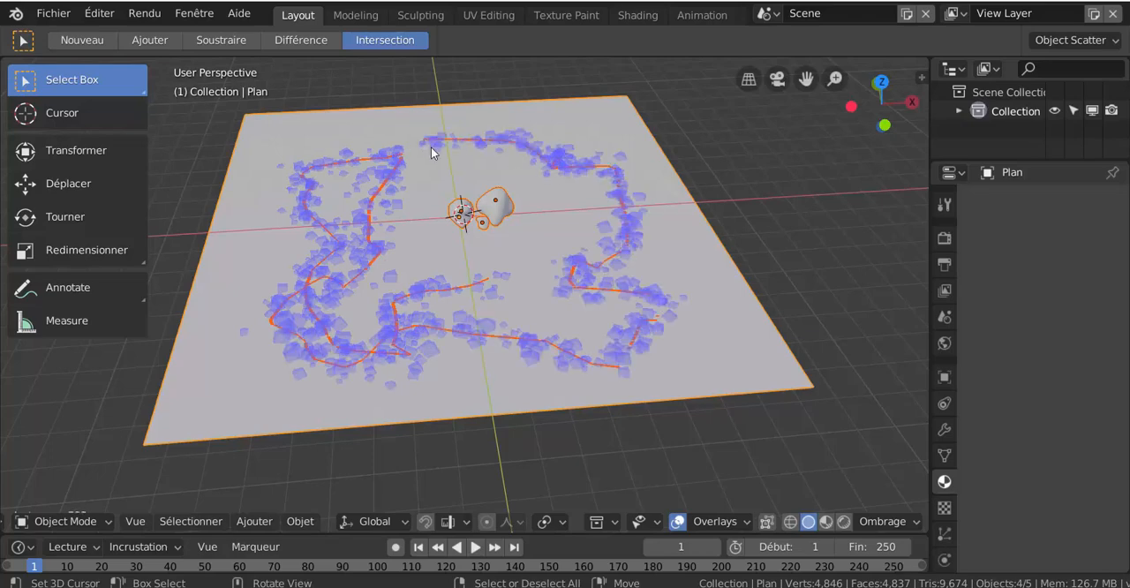
{"action": "mouse_move", "coordinate": [580, 221]}
{"action": "left_mouse_down"}
{"action": "mouse_move", "coordinate": [657, 248]}
{"action": "mouse_move", "coordinate": [753, 344]}
{"action": "mouse_move", "coordinate": [259, 360]}
{"action": "mouse_move", "coordinate": [283, 146]}
{"action": "mouse_move", "coordinate": [333, 133]}
{"action": "mouse_move", "coordinate": [553, 120]}
{"action": "mouse_move", "coordinate": [618, 161]}
{"action": "left_mouse_up"}
{"action": "mouse_move", "coordinate": [546, 262]}
{"action": "left_mouse_down"}
{"action": "mouse_move", "coordinate": [400, 245]}
{"action": "mouse_move", "coordinate": [444, 182]}
{"action": "mouse_move", "coordinate": [508, 248]}
{"action": "mouse_move", "coordinate": [553, 246]}
{"action": "mouse_move", "coordinate": [676, 334]}
{"action": "left_mouse_up"}
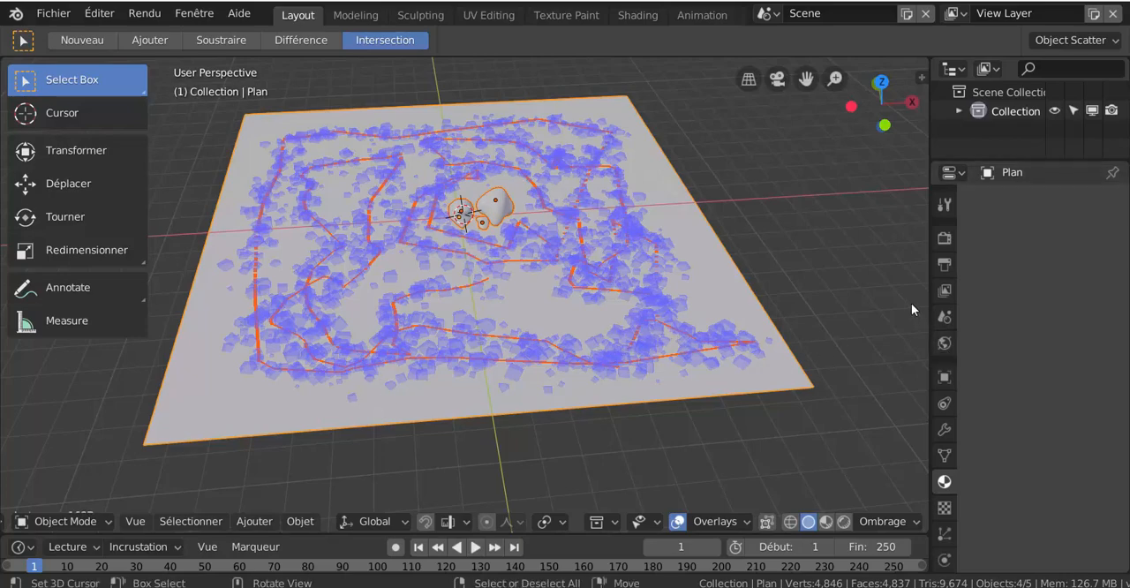
{"action": "scroll", "coordinate": [612, 298], "scroll_direction": "up", "scroll_amount": 3}
{"action": "scroll", "coordinate": [612, 298], "scroll_direction": "down", "scroll_amount": 1}
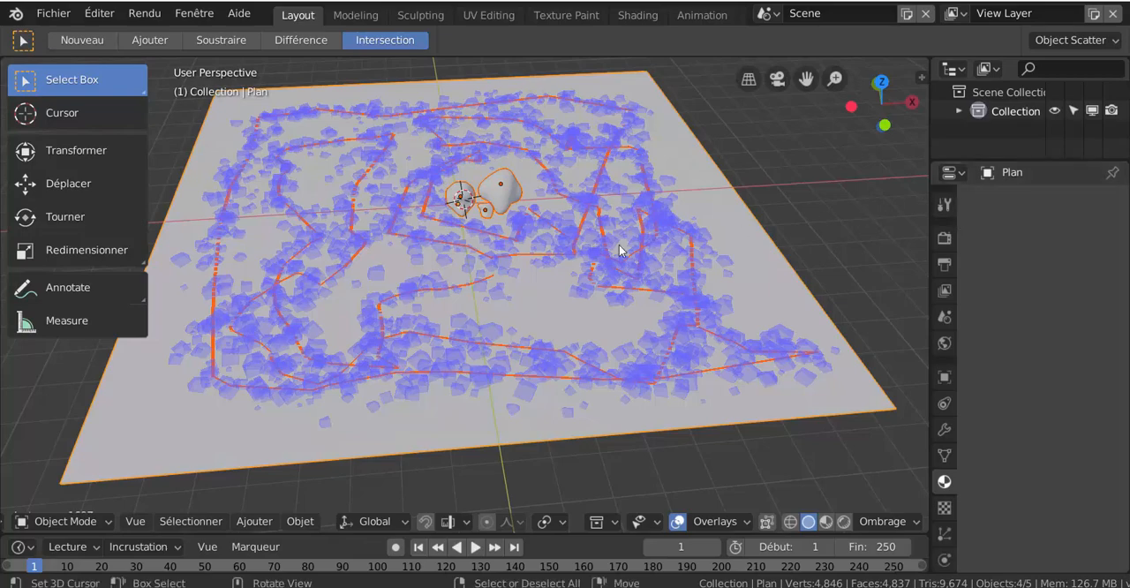
- Show the Object Scatter settings and set the density (Densité) to about 20.09 and the radius (Rayon) to about 2.1 m
{"action": "left_click", "coordinate": [945, 206]}
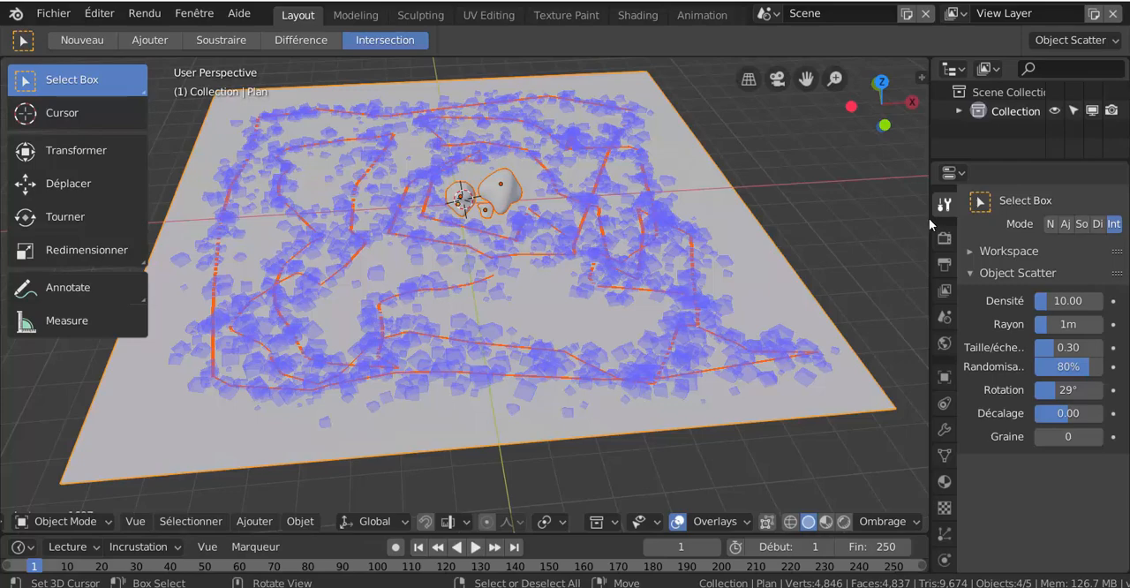
{"action": "left_click_drag", "start_coordinate": [931, 217], "coordinate": [808, 218]}
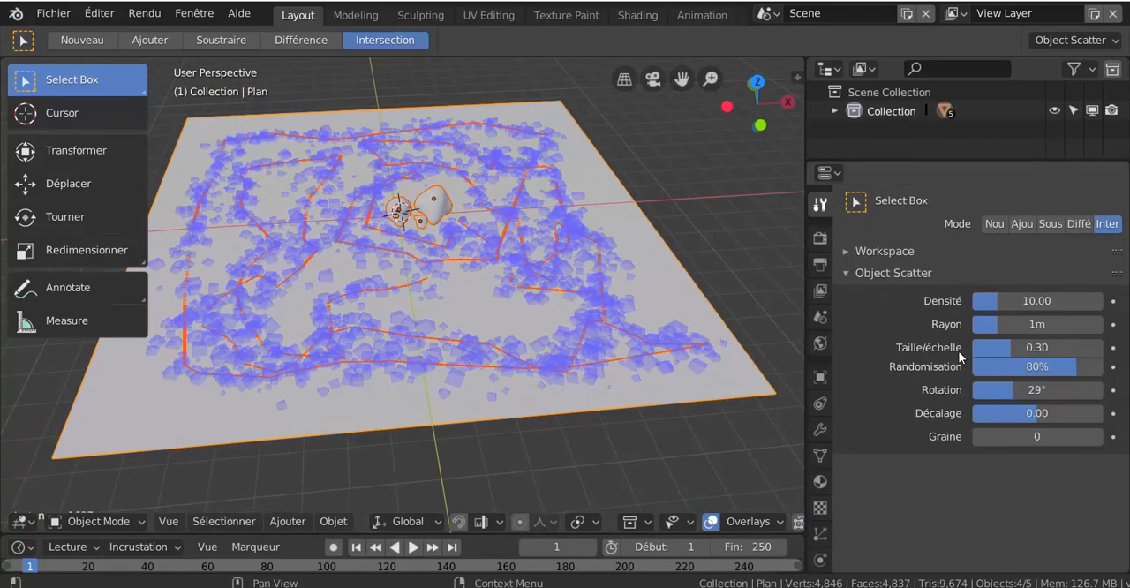
{"action": "scroll", "coordinate": [509, 350], "scroll_direction": "up", "scroll_amount": 4}
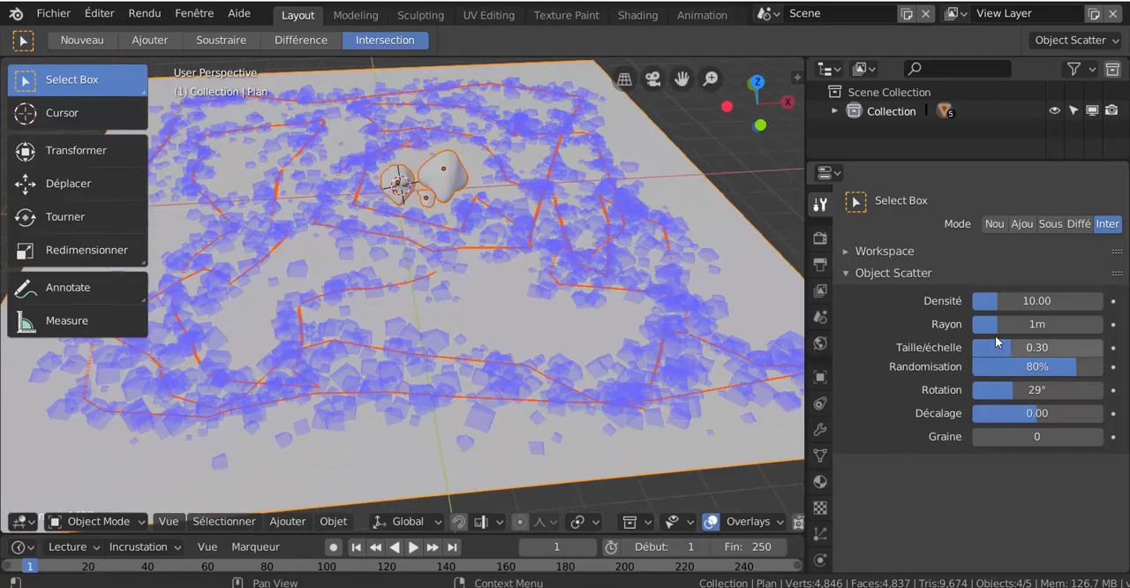
{"action": "left_click_drag", "start_coordinate": [998, 301], "coordinate": [1026, 331]}
{"action": "scroll", "coordinate": [668, 351], "scroll_direction": "down", "scroll_amount": 4}
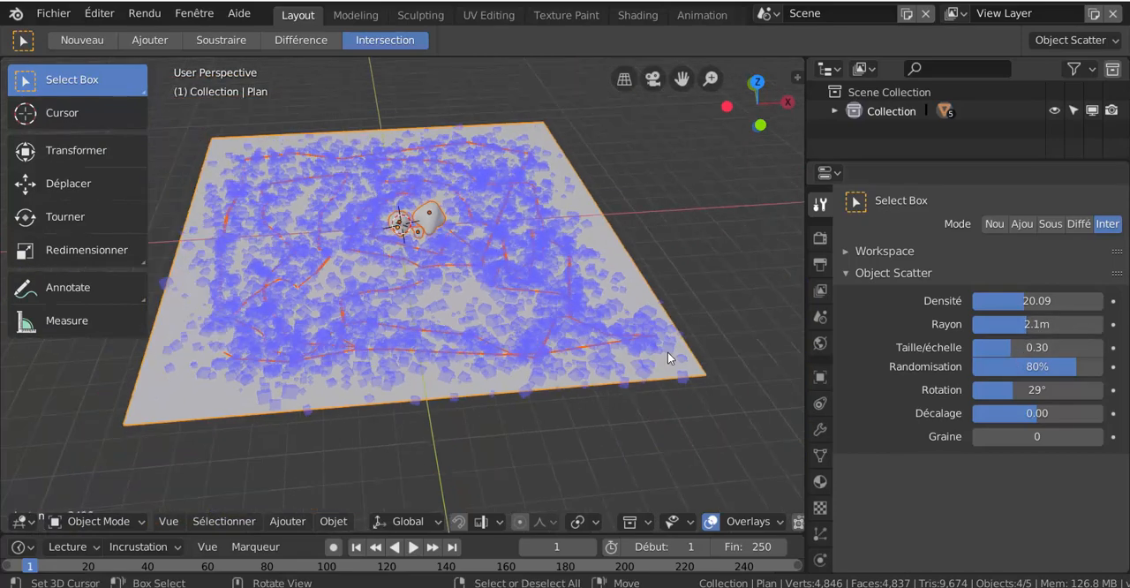
- Set the scatter radius to 1.7 m, scale to 0.50, randomness to 24%, rotation to 65°, offset (Décalage) to 0.23 and seed (Graine) to 42
{"action": "middle_click_drag", "start_coordinate": [667, 351], "coordinate": [691, 303]}
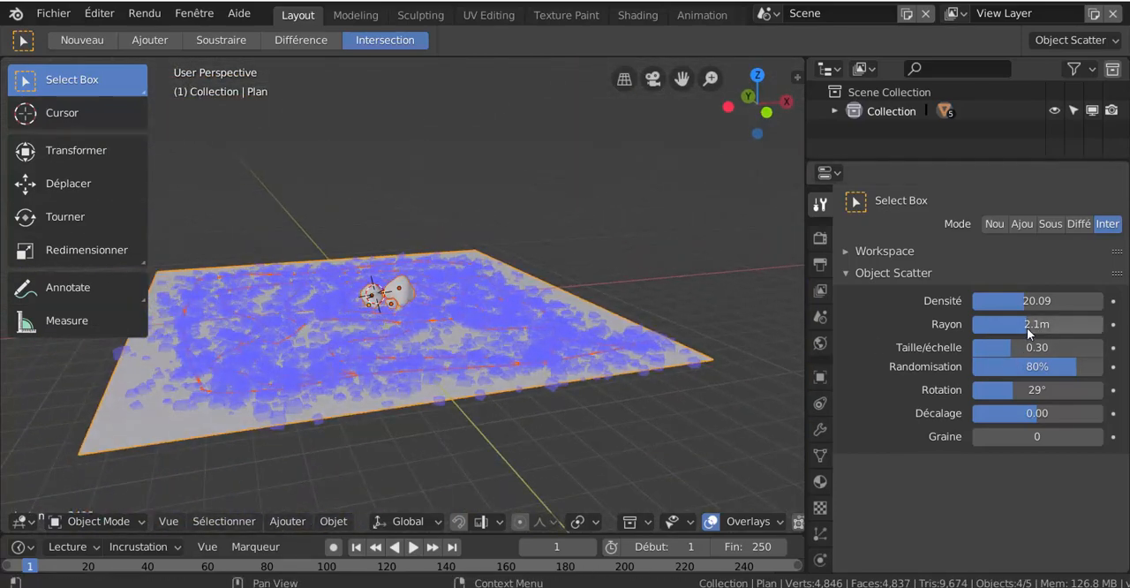
{"action": "left_click_drag", "start_coordinate": [1025, 325], "coordinate": [1004, 367]}
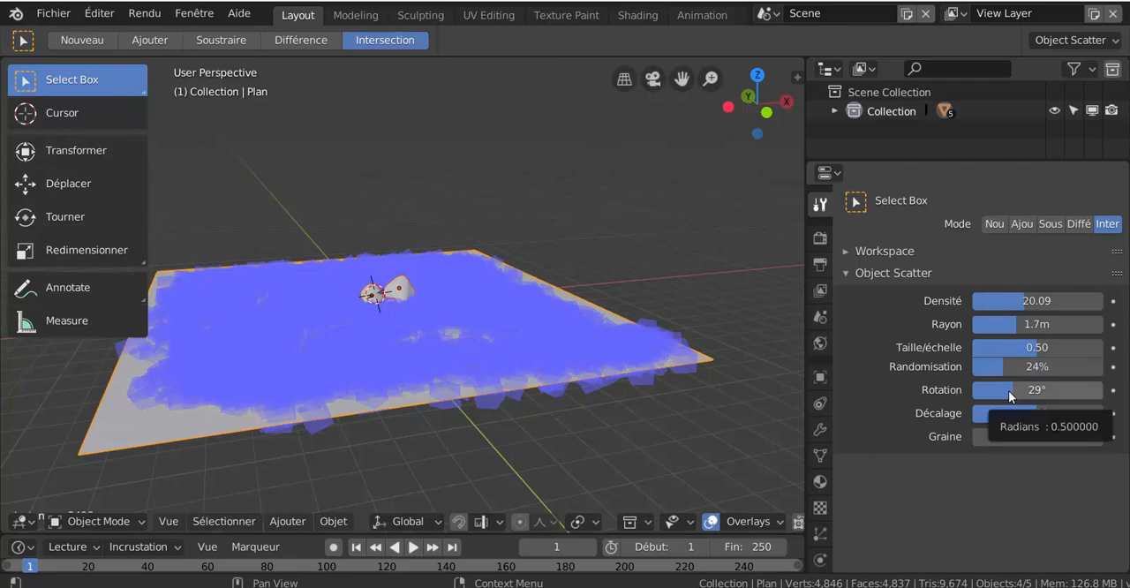
{"action": "left_click_drag", "start_coordinate": [1012, 390], "coordinate": [1070, 436]}
{"action": "mouse_move", "coordinate": [556, 340]}
{"action": "middle_mouse_down"}
{"action": "mouse_move", "coordinate": [580, 356]}
{"action": "mouse_move", "coordinate": [550, 413]}
{"action": "mouse_move", "coordinate": [614, 402]}
{"action": "mouse_move", "coordinate": [569, 339]}
{"action": "middle_mouse_up"}
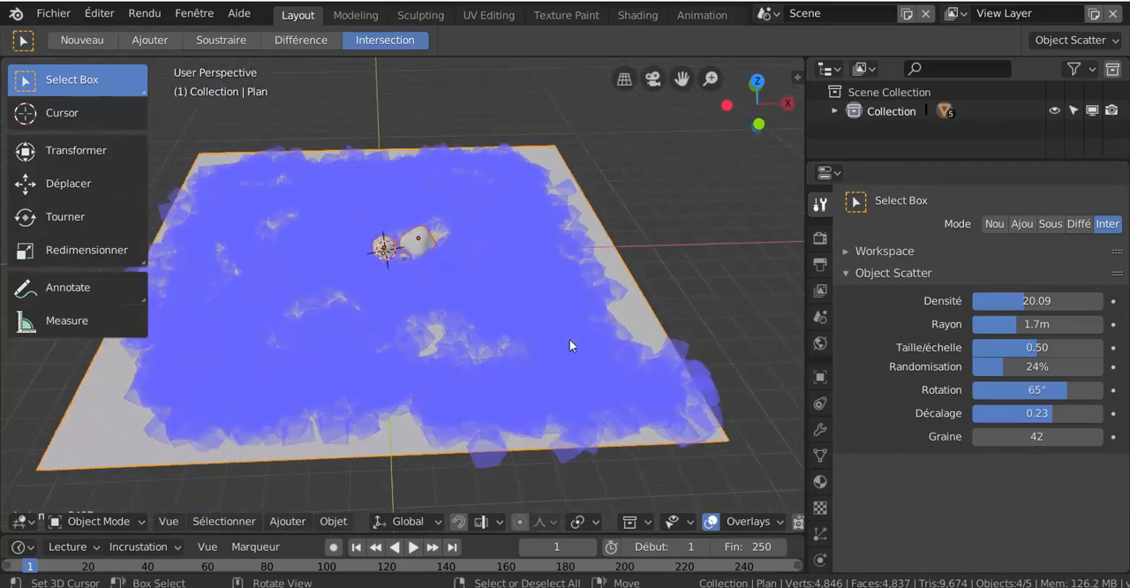
{"action": "scroll", "coordinate": [570, 339], "scroll_direction": "down", "scroll_amount": 2}
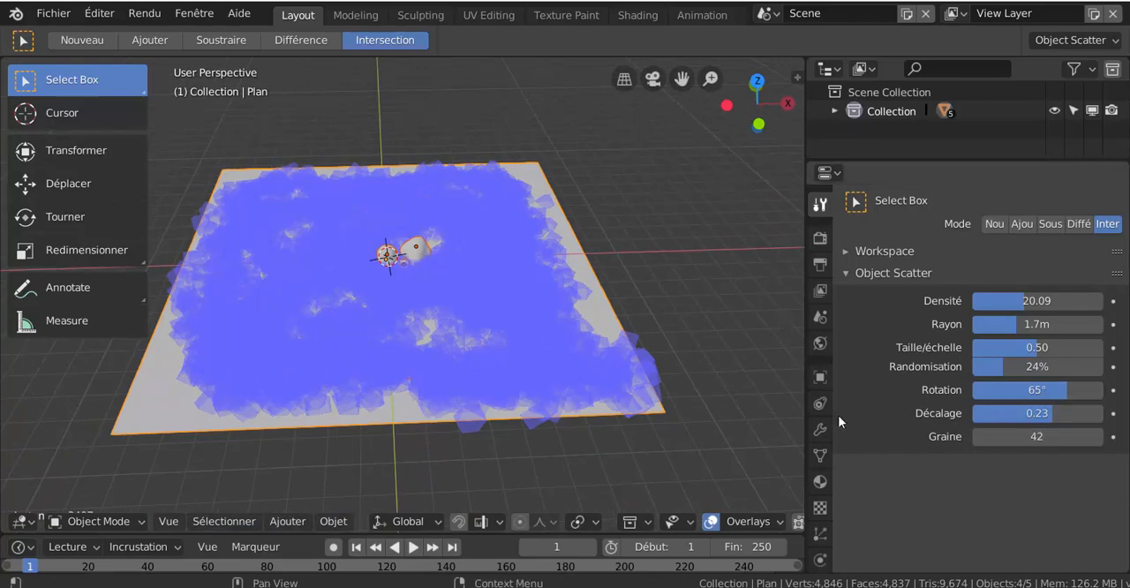
{"action": "middle_click_drag", "start_coordinate": [519, 324], "coordinate": [501, 320]}
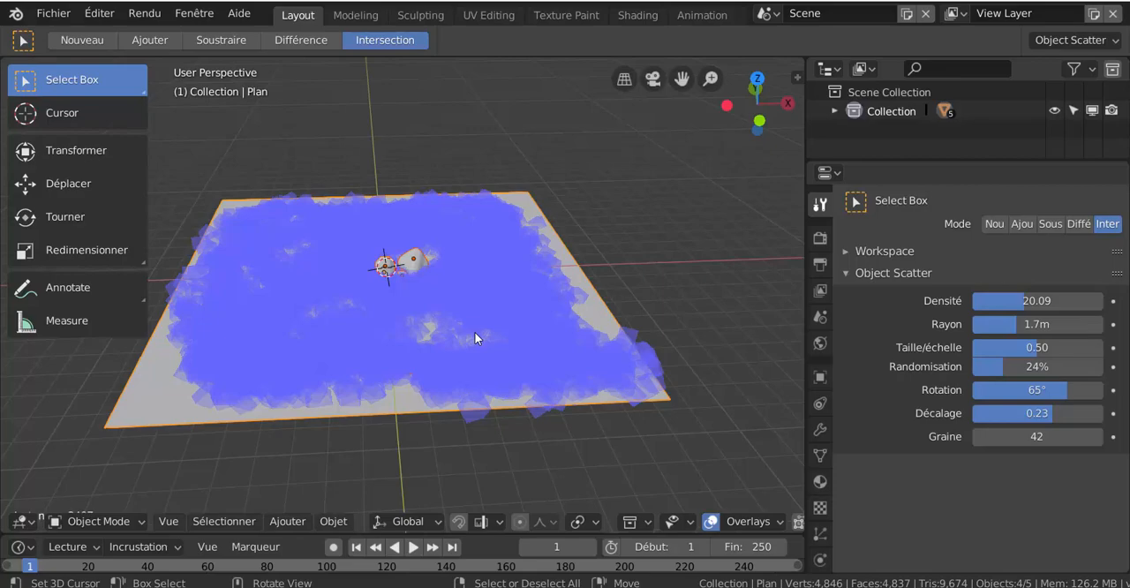
- Confirm the scatter operation to generate the instances across the plane
{"action": "key", "text": "Return"}
{"action": "scroll", "coordinate": [446, 367], "scroll_direction": "up", "scroll_amount": 3}
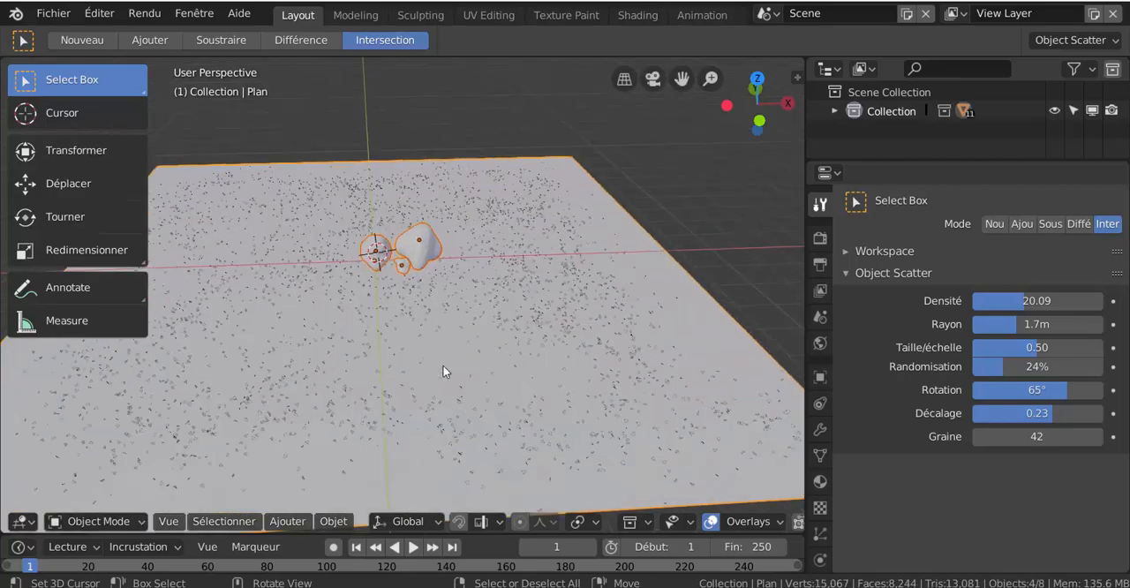
{"action": "scroll", "coordinate": [444, 369], "scroll_direction": "up", "scroll_amount": 6}
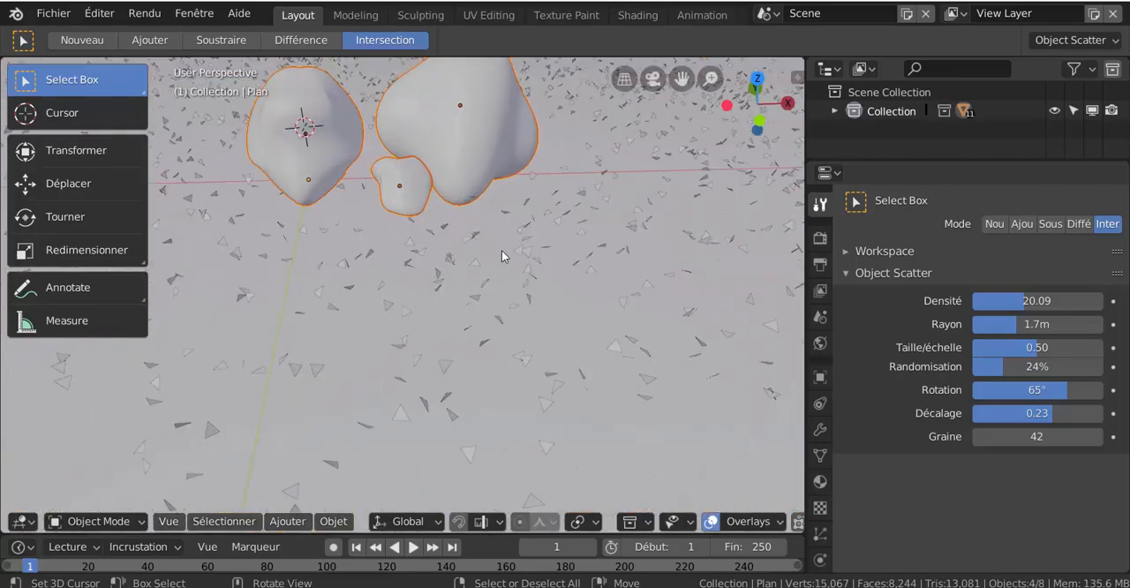
{"action": "scroll", "coordinate": [507, 339], "scroll_direction": "down", "scroll_amount": 8}
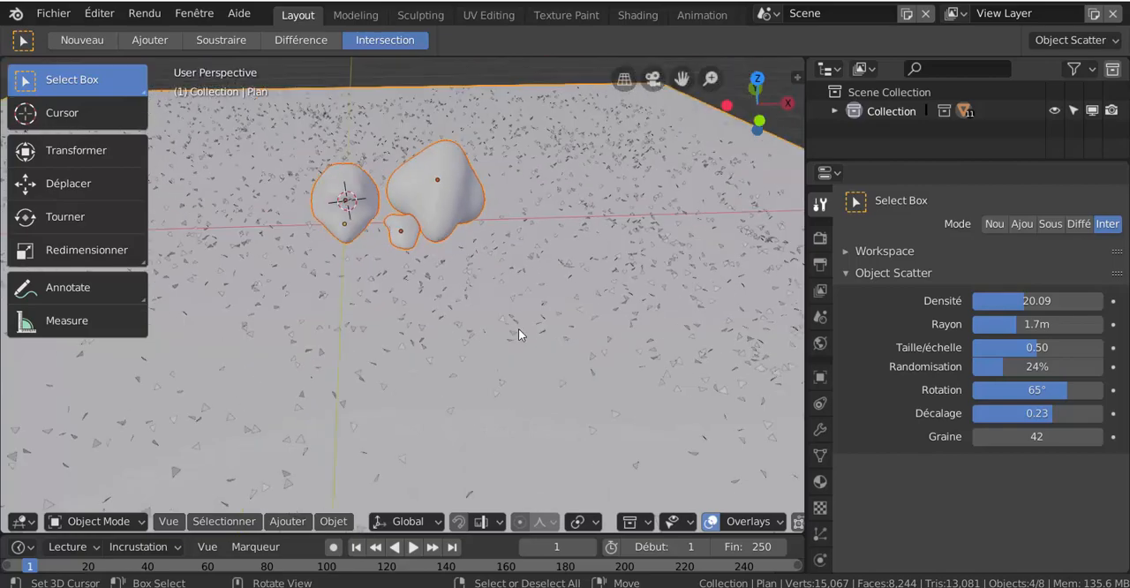
{"action": "scroll", "coordinate": [451, 334], "scroll_direction": "down", "scroll_amount": 3}
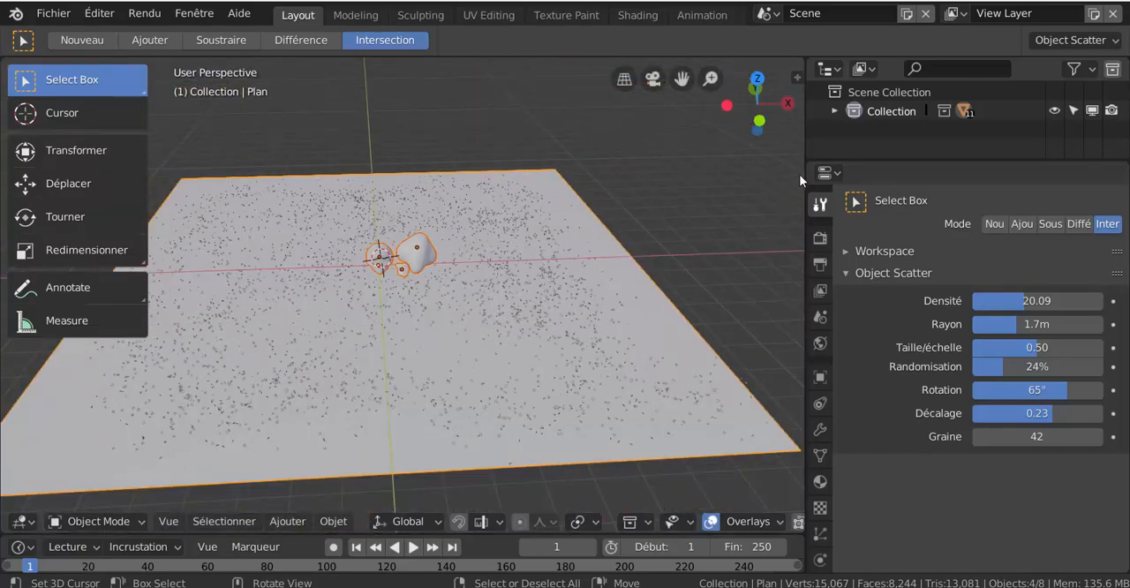
- Enlarge the outliner, expand Collection and Scatter, and enable Sphère - copy, Sphère.001 - copy and Sphère.002 - copy in the viewport
{"action": "left_click_drag", "start_coordinate": [930, 163], "coordinate": [930, 355]}
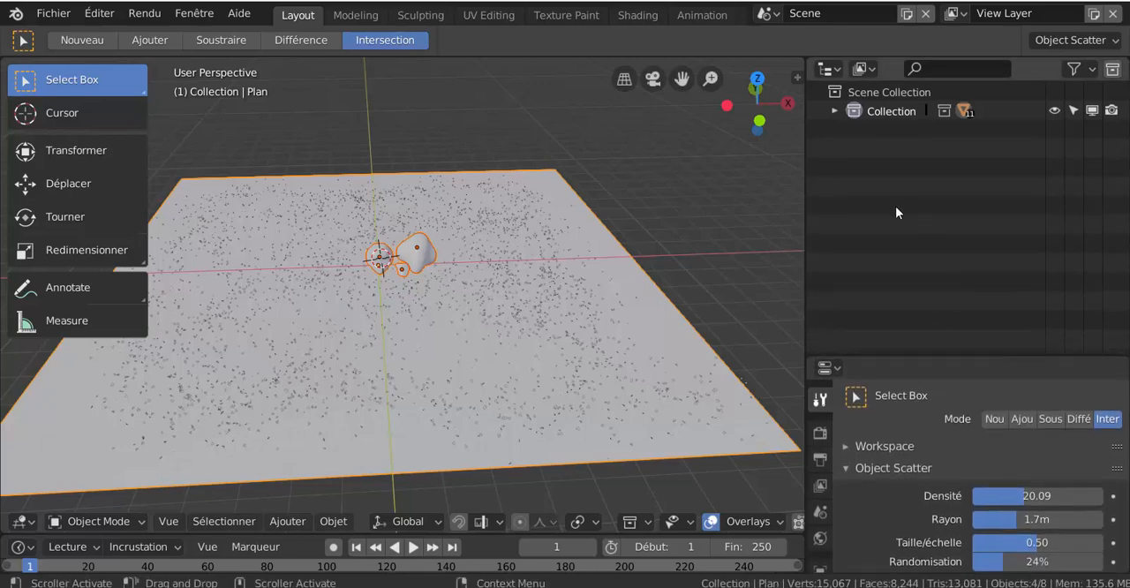
{"action": "left_click", "coordinate": [835, 111]}
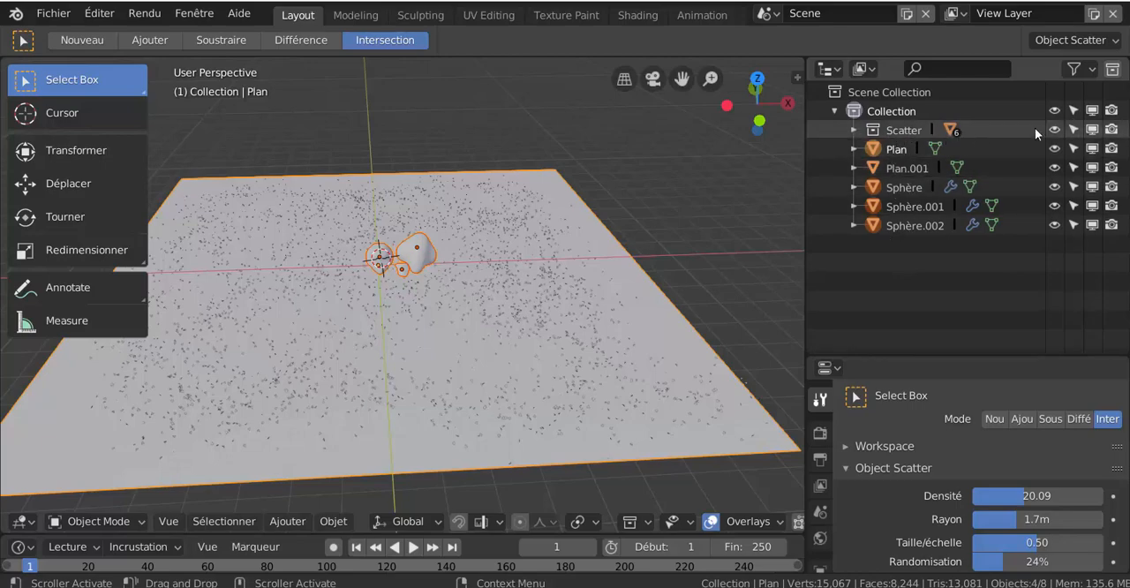
{"action": "left_click", "coordinate": [854, 131]}
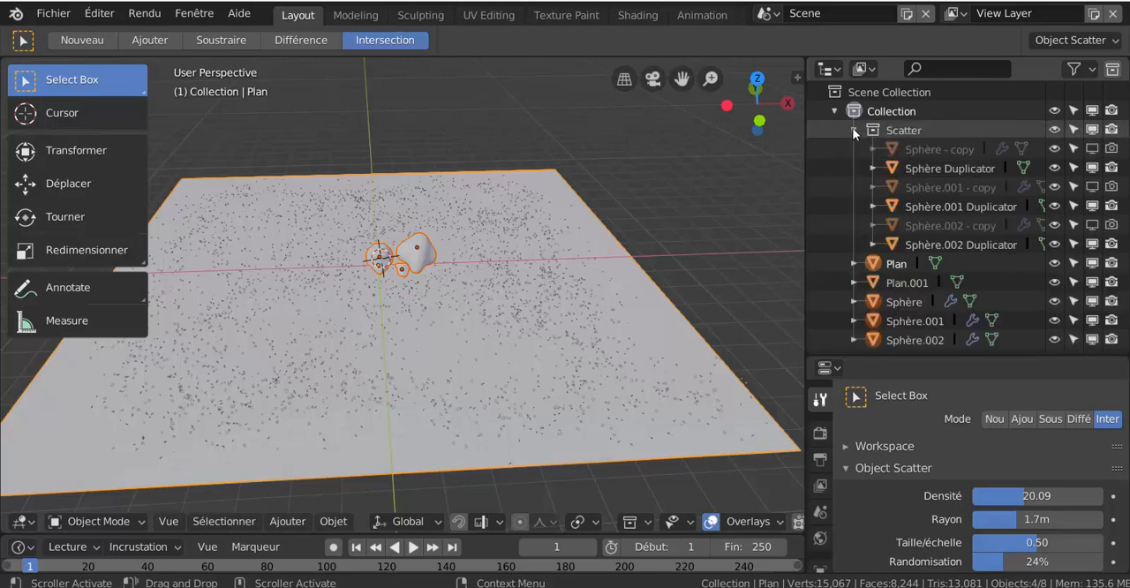
{"action": "left_click", "coordinate": [1093, 149]}
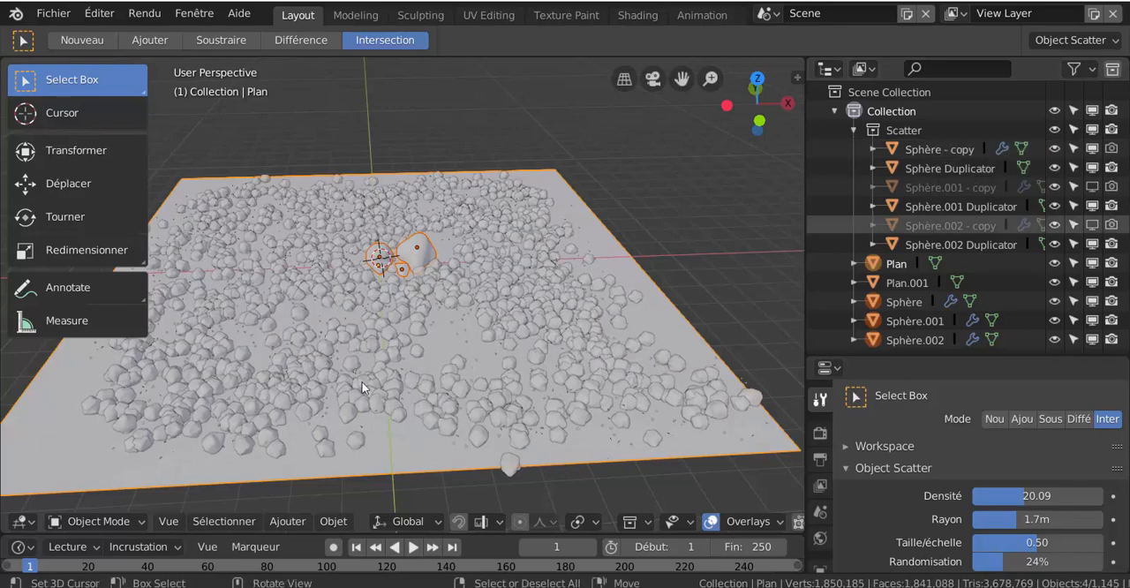
{"action": "scroll", "coordinate": [330, 342], "scroll_direction": "up", "scroll_amount": 2}
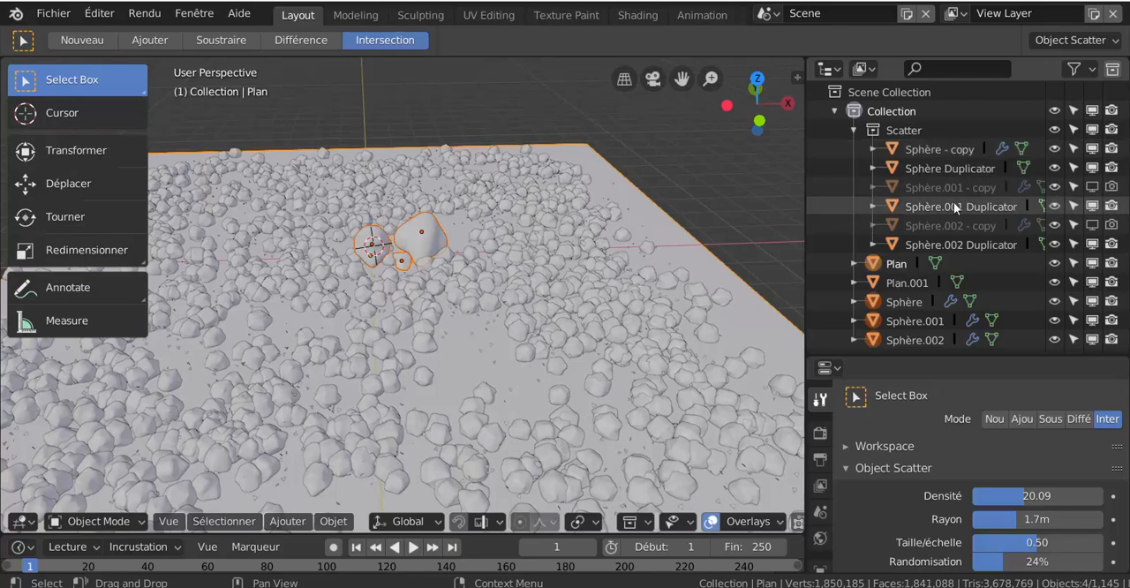
{"action": "left_click", "coordinate": [1092, 186]}
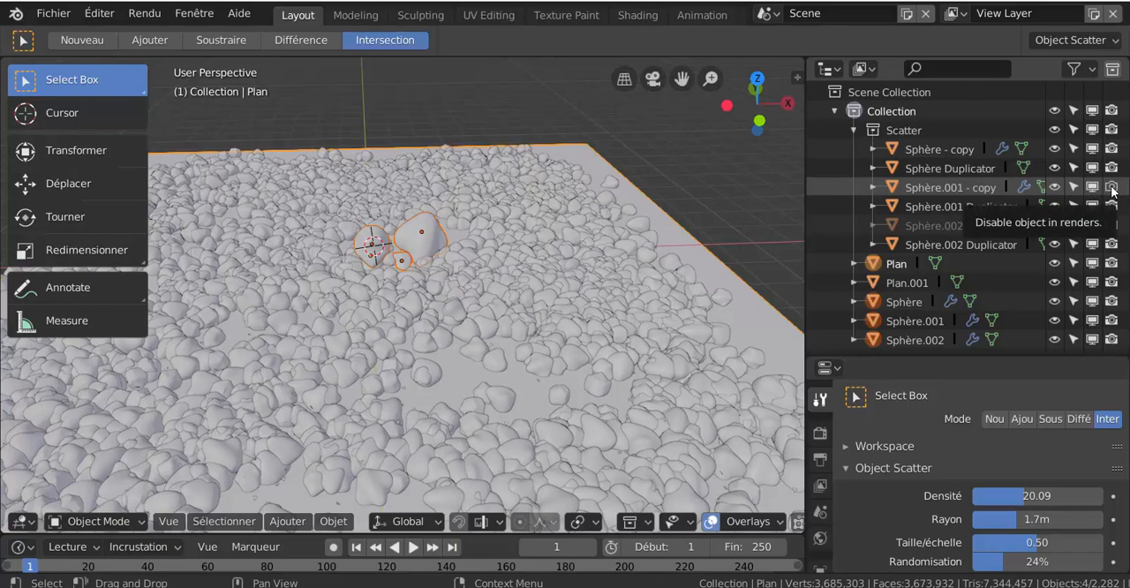
{"action": "left_click", "coordinate": [1092, 225]}
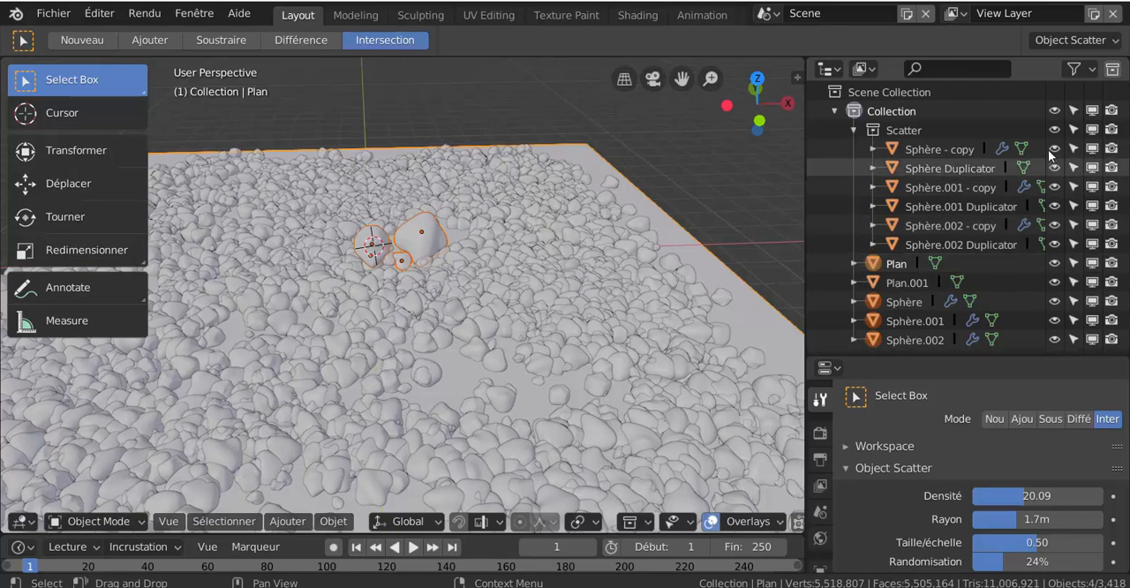
{"action": "scroll", "coordinate": [469, 297], "scroll_direction": "down", "scroll_amount": 4}
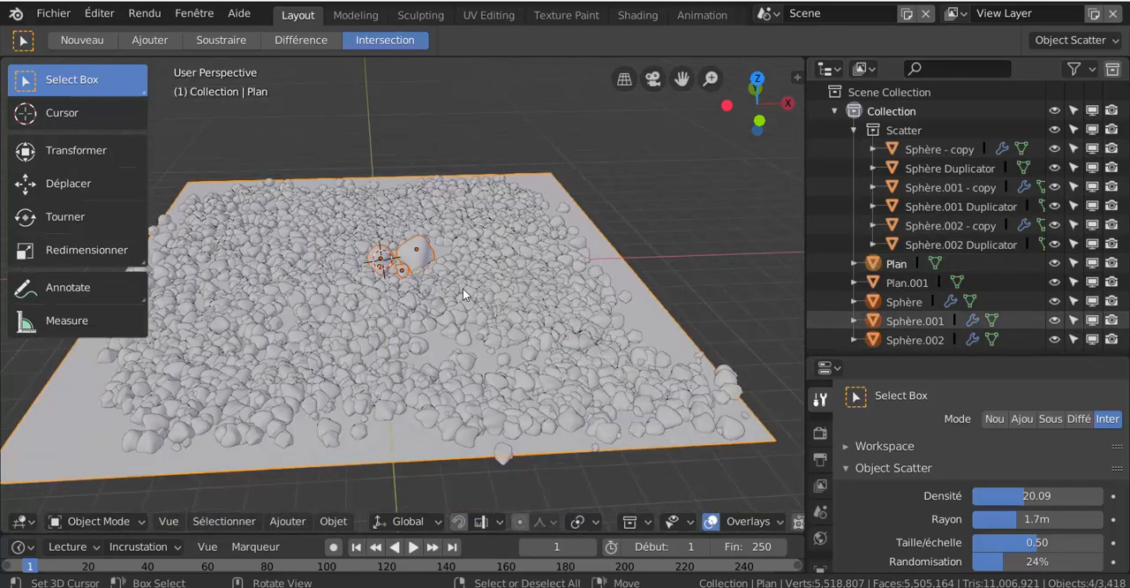
- Hide the original rocks Sphère.001 and Sphère in the middle of the scattered stones
{"action": "scroll", "coordinate": [463, 288], "scroll_direction": "up", "scroll_amount": 3}
{"action": "left_click", "coordinate": [411, 265]}
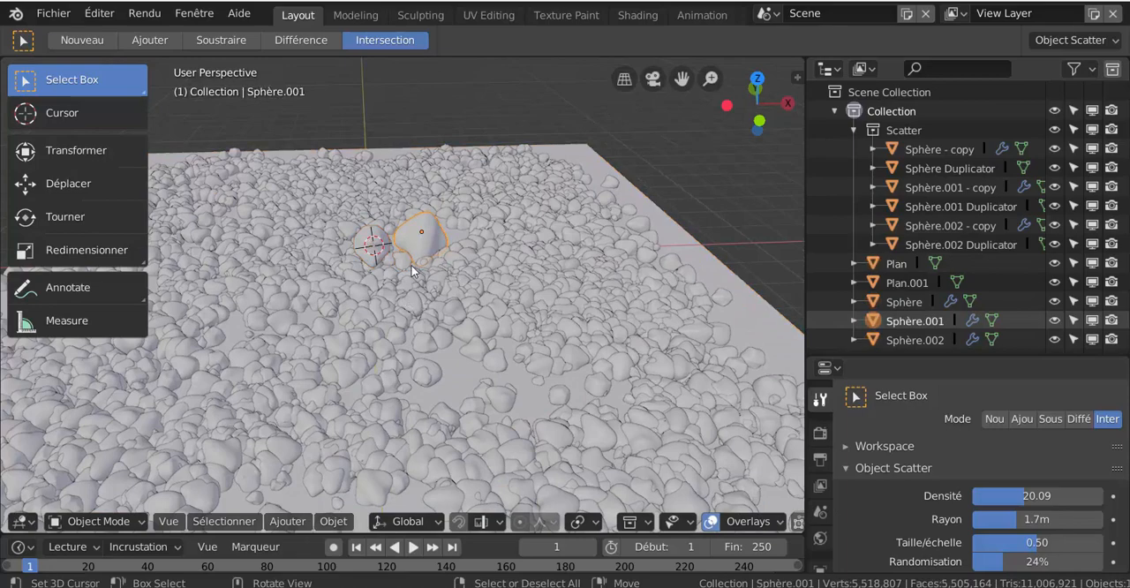
{"action": "key", "text": "h"}
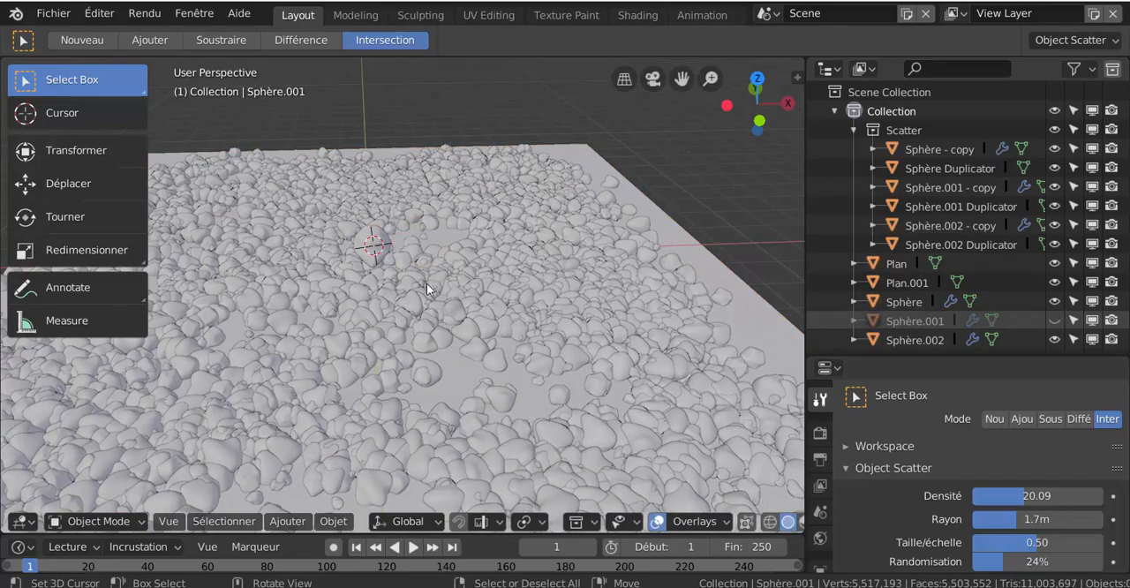
{"action": "left_click", "coordinate": [385, 253]}
{"action": "key", "text": "h"}
{"action": "scroll", "coordinate": [358, 266], "scroll_direction": "up", "scroll_amount": 2}
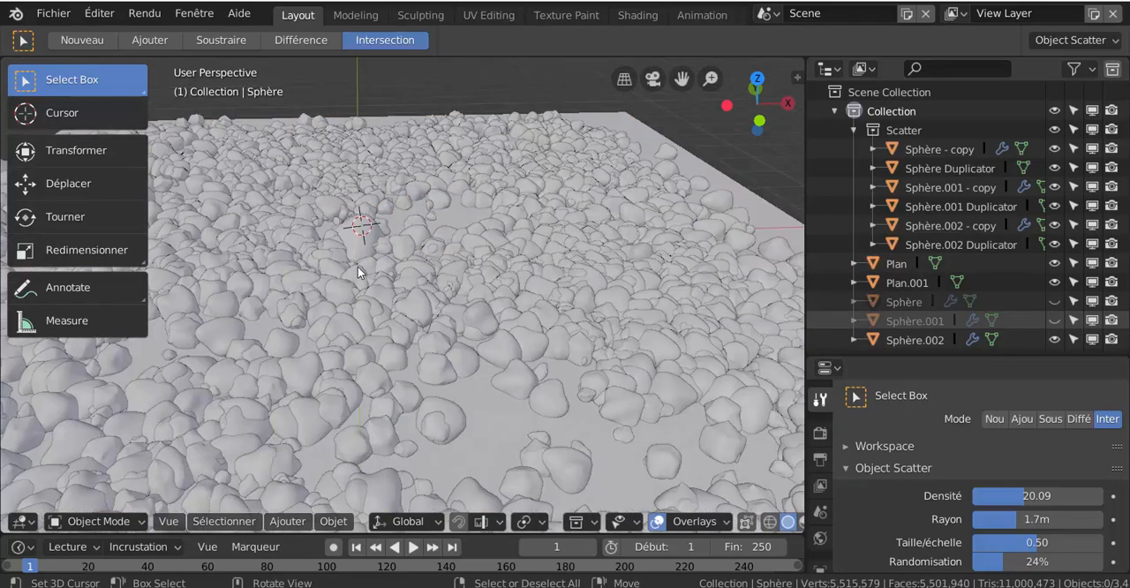
{"action": "left_click", "coordinate": [349, 232]}
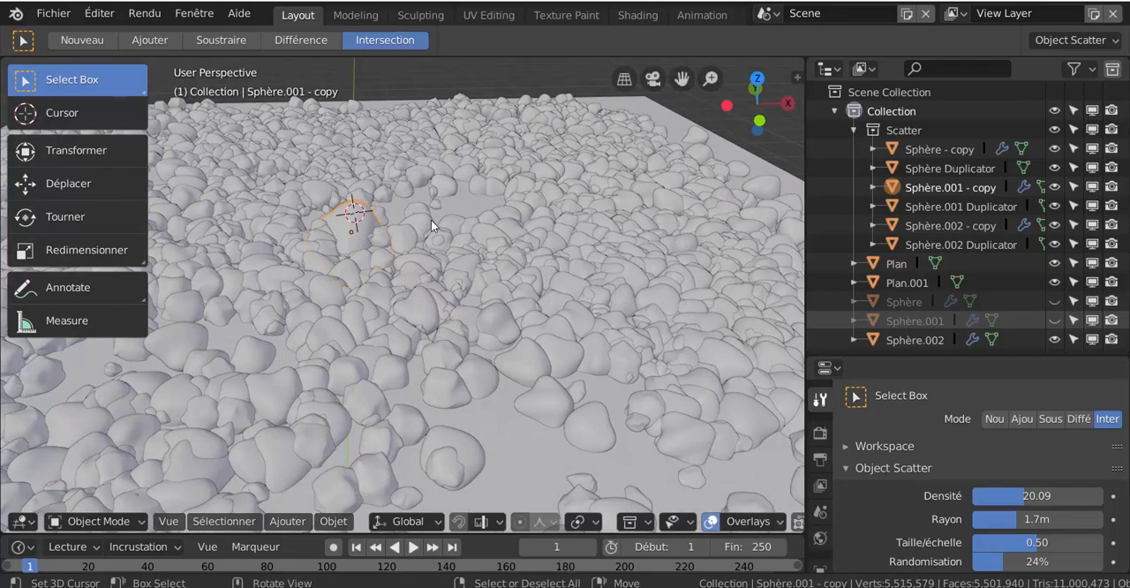
- Switch the viewport to rendered shading and widen it by narrowing the outliner and properties area
{"action": "scroll", "coordinate": [431, 223], "scroll_direction": "down", "scroll_amount": 5}
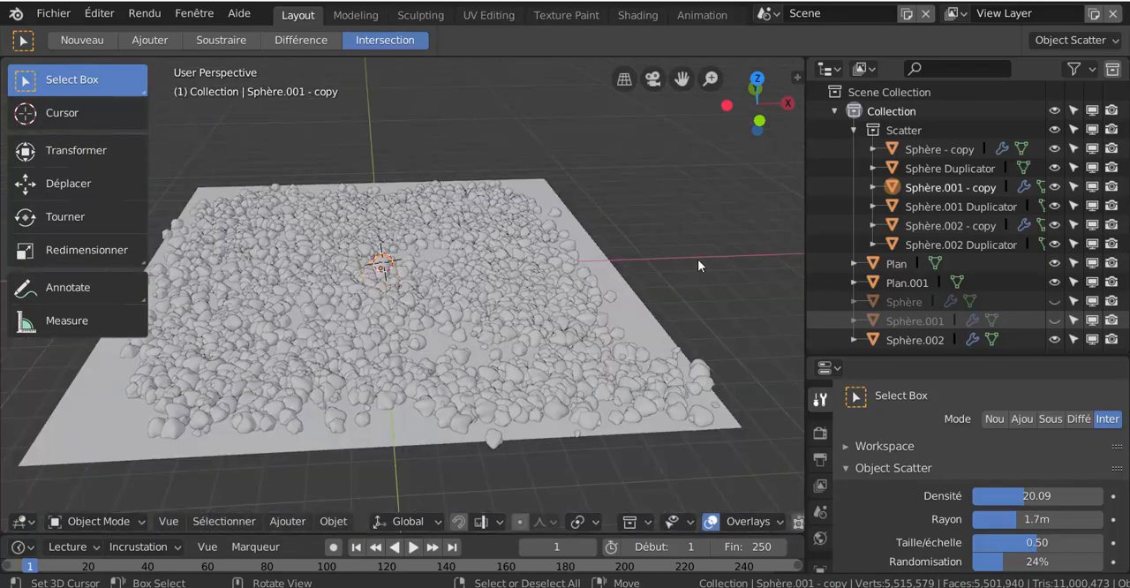
{"action": "scroll", "coordinate": [723, 521], "scroll_direction": "down", "scroll_amount": 3}
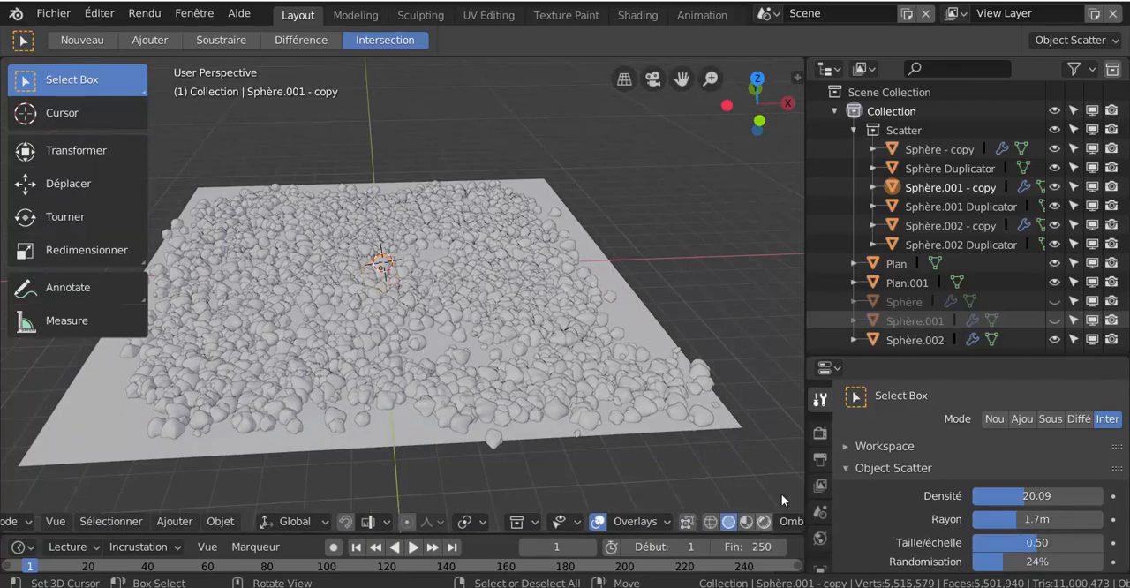
{"action": "left_click", "coordinate": [764, 522]}
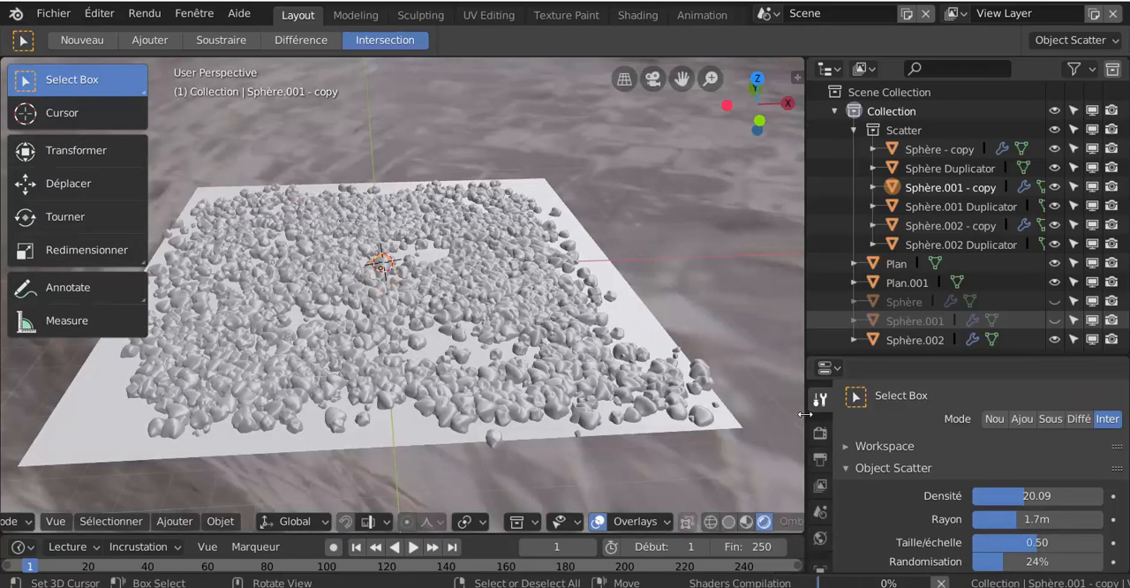
{"action": "left_click_drag", "start_coordinate": [806, 415], "coordinate": [872, 411]}
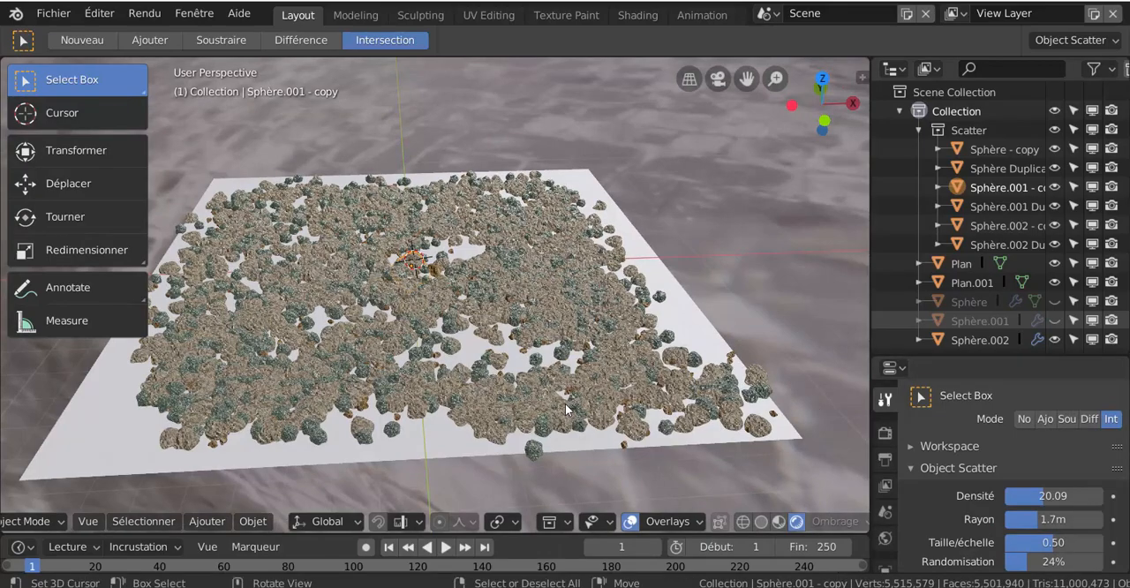
- Examine the textured scattered rocks in rendered shading, both up close and from a low angle across the plane
{"action": "scroll", "coordinate": [565, 408], "scroll_direction": "up", "scroll_amount": 4}
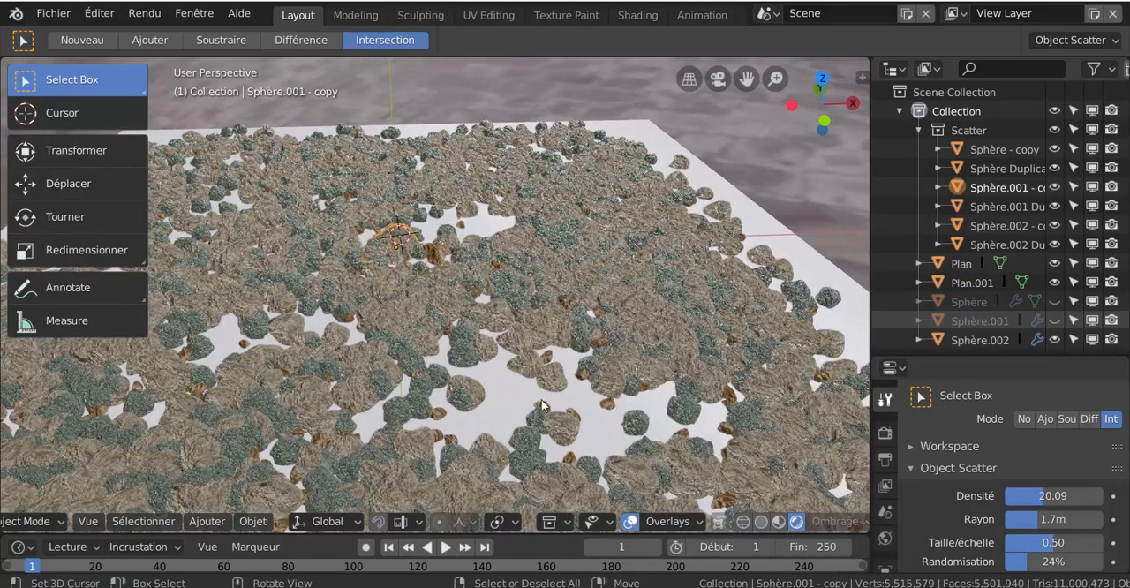
{"action": "scroll", "coordinate": [533, 372], "scroll_direction": "up", "scroll_amount": 2}
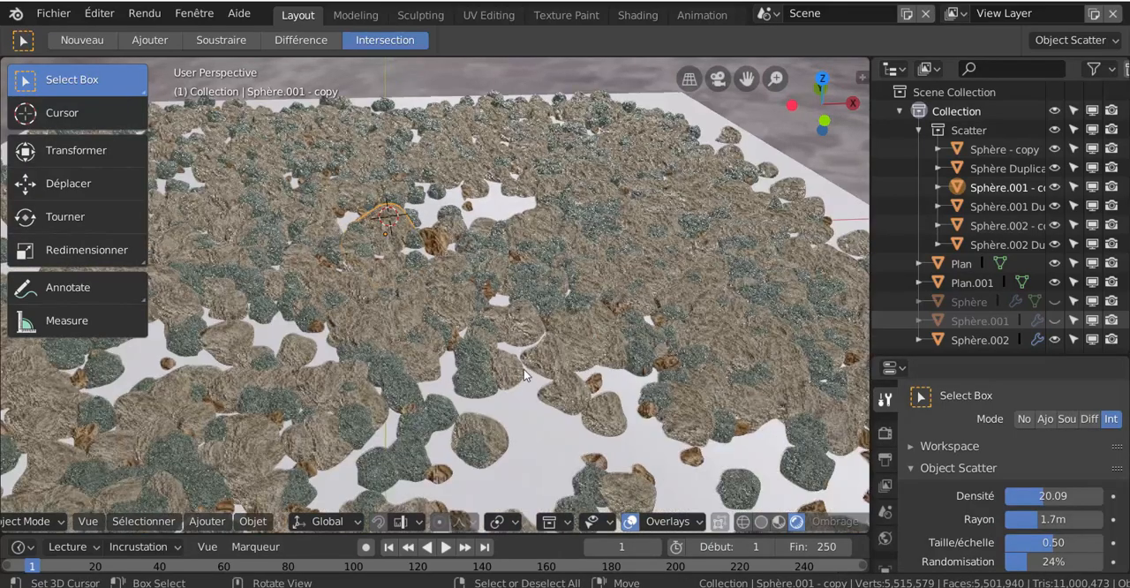
{"action": "scroll", "coordinate": [524, 370], "scroll_direction": "up", "scroll_amount": 1}
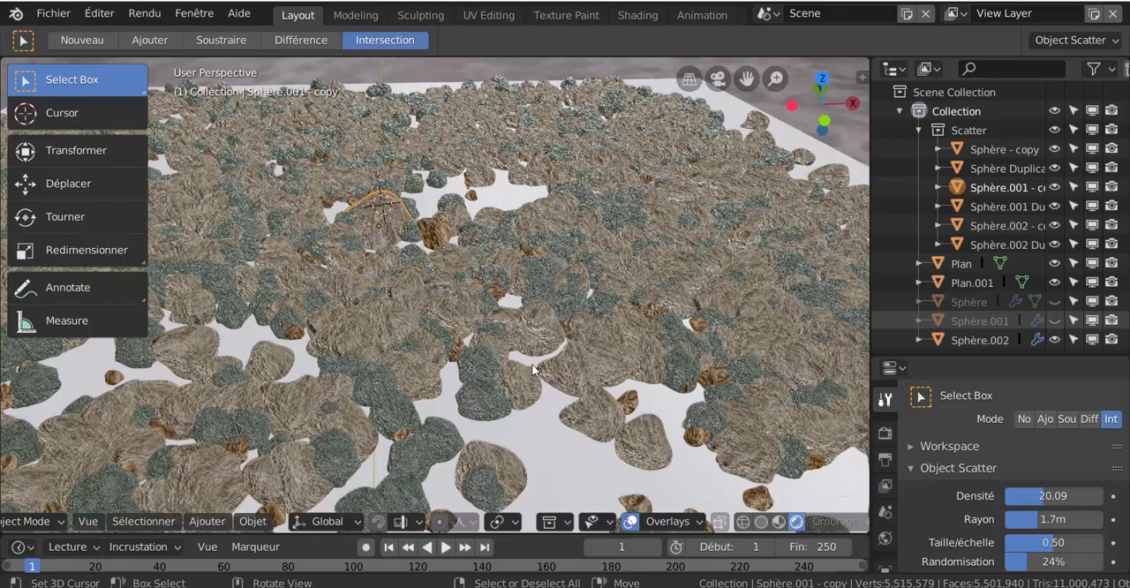
{"action": "scroll", "coordinate": [538, 361], "scroll_direction": "up", "scroll_amount": 2}
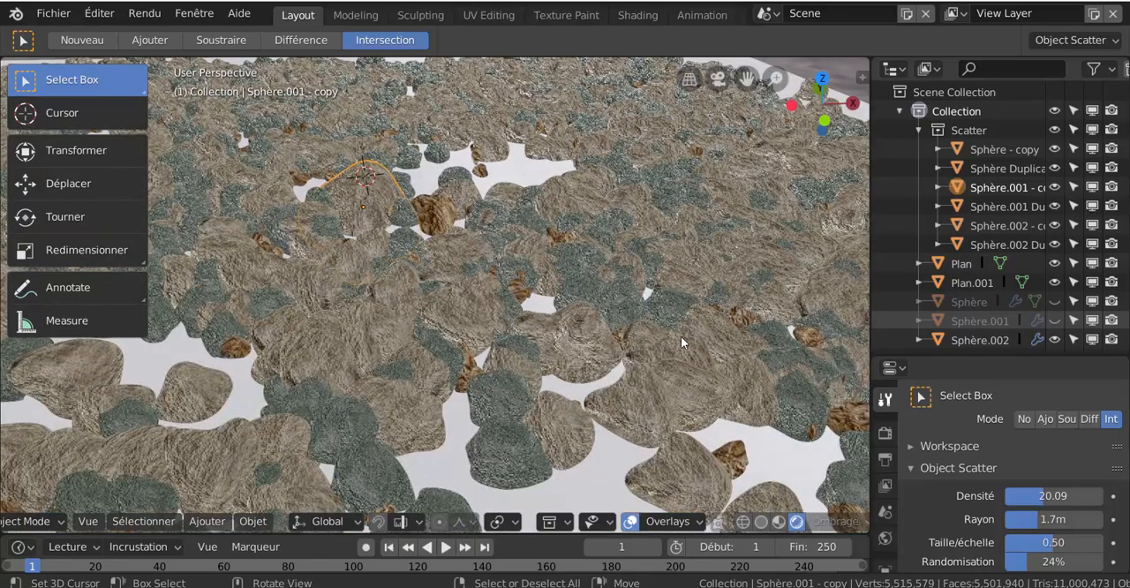
{"action": "scroll", "coordinate": [681, 336], "scroll_direction": "down", "scroll_amount": 4}
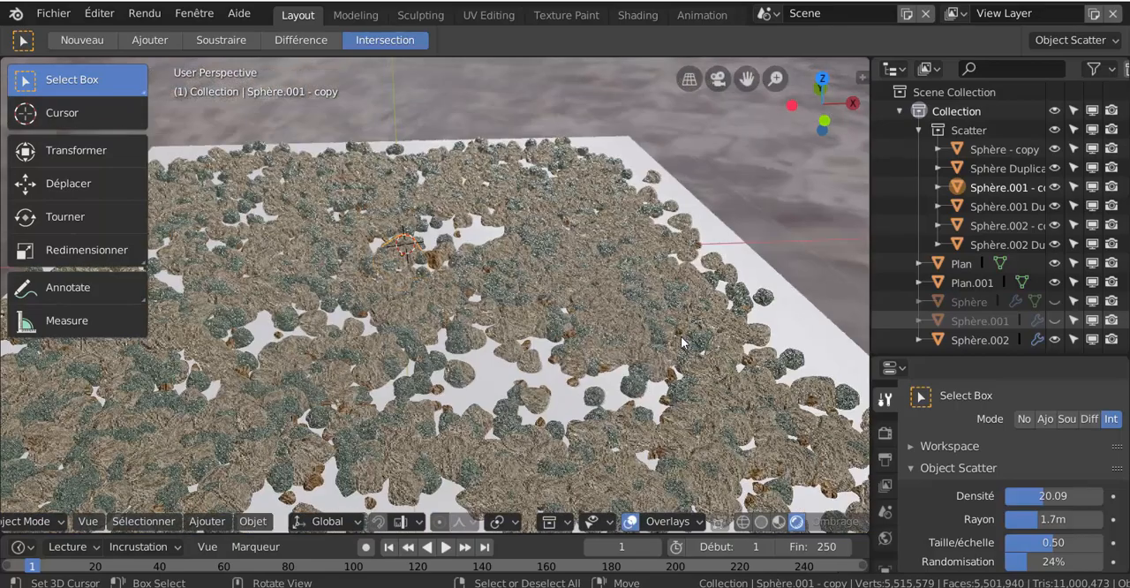
{"action": "scroll", "coordinate": [681, 337], "scroll_direction": "down", "scroll_amount": 2}
{"action": "middle_click_drag", "start_coordinate": [626, 389], "coordinate": [647, 368]}
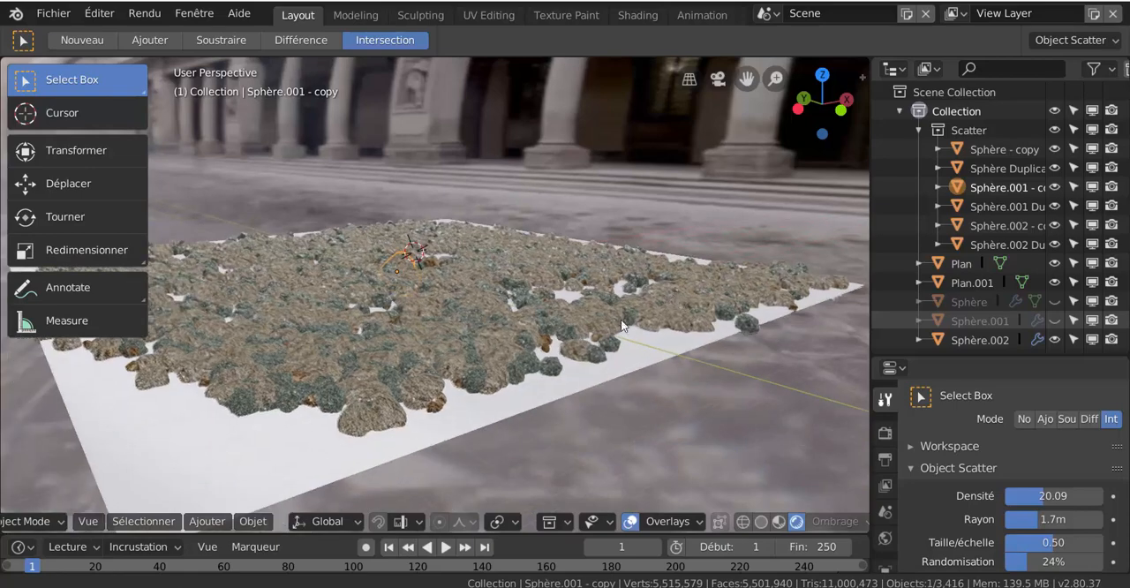
{"action": "scroll", "coordinate": [587, 381], "scroll_direction": "up", "scroll_amount": 3}
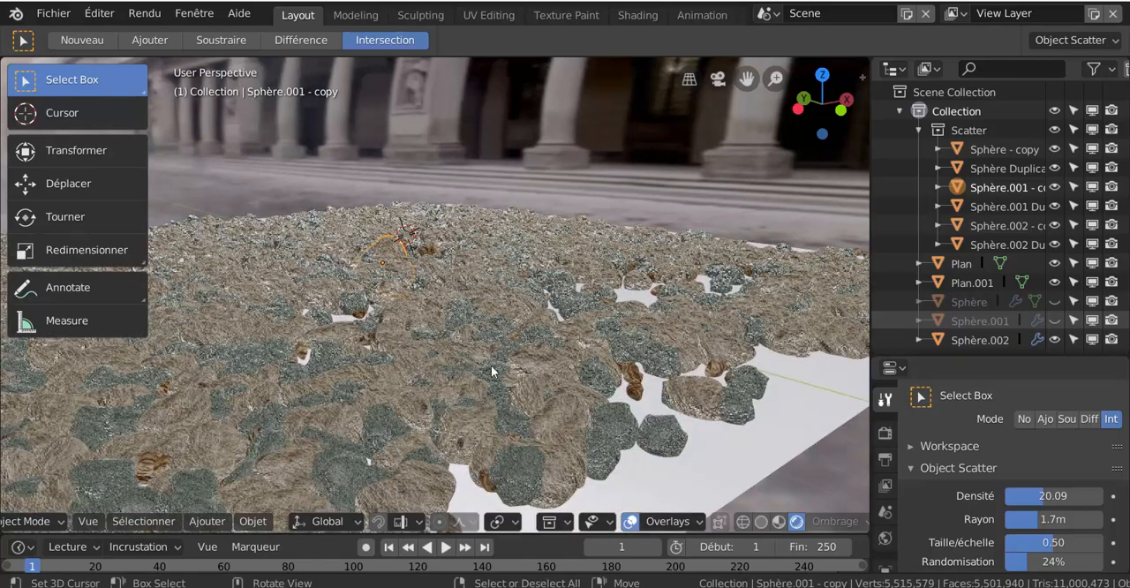
{"action": "scroll", "coordinate": [541, 383], "scroll_direction": "up", "scroll_amount": 2}
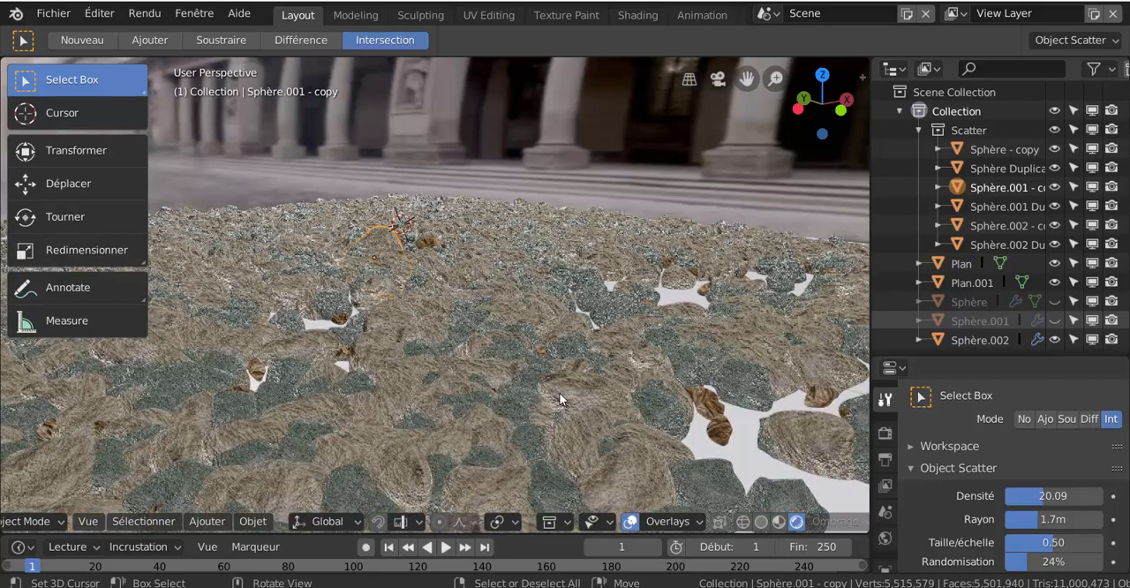
- Hide the Sphère.001 Duplicator to view the scatter without its rocks, and unhide all hidden objects
{"action": "left_click", "coordinate": [381, 252]}
{"action": "key", "text": "h"}
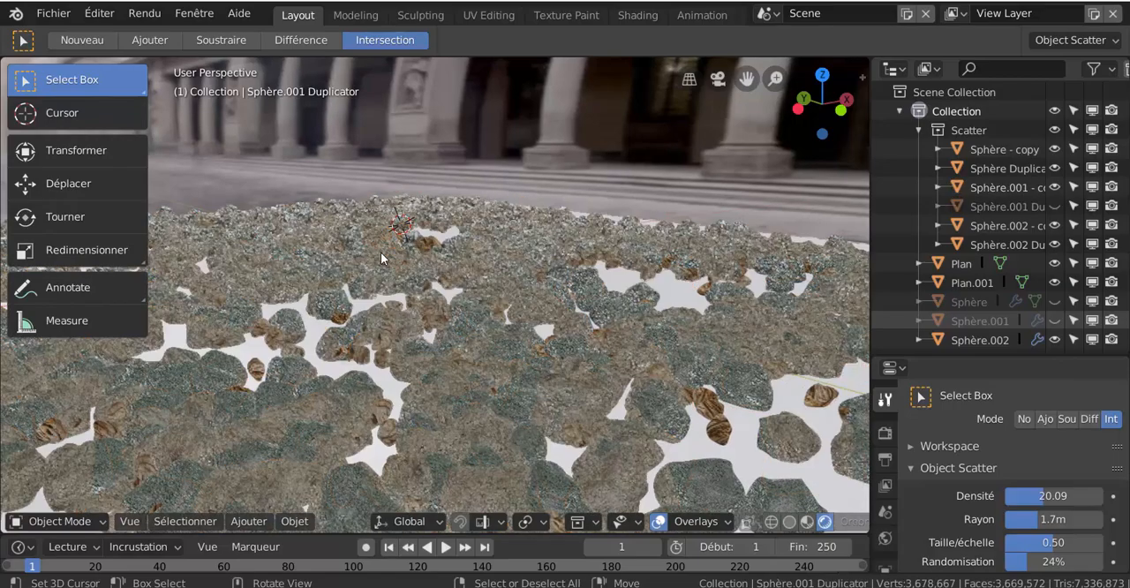
{"action": "scroll", "coordinate": [571, 361], "scroll_direction": "down", "scroll_amount": 3}
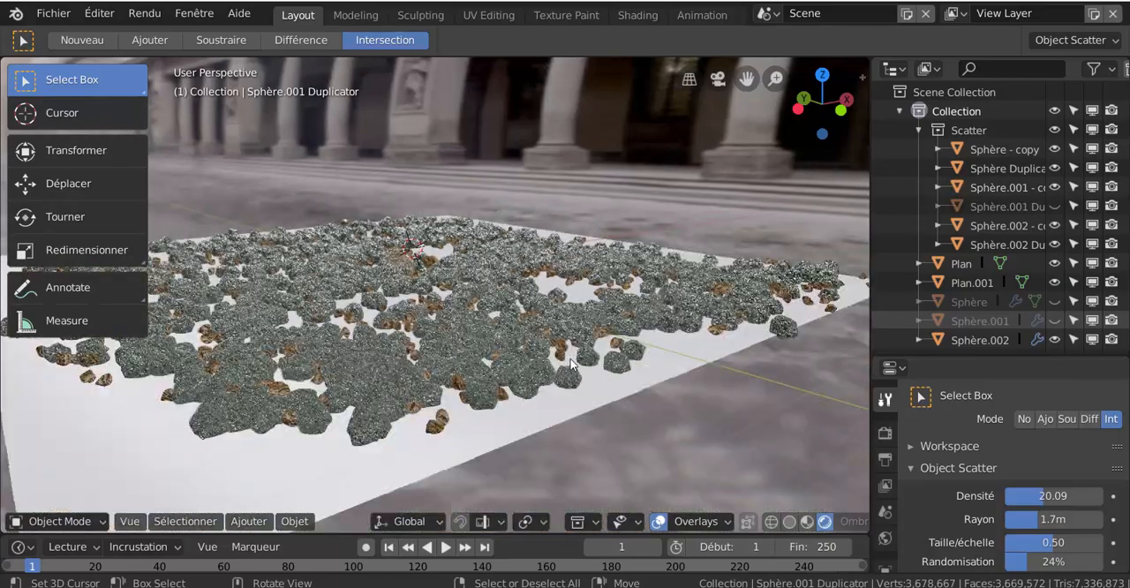
{"action": "middle_click_drag", "start_coordinate": [570, 363], "coordinate": [524, 380]}
{"action": "scroll", "coordinate": [524, 379], "scroll_direction": "up", "scroll_amount": 3}
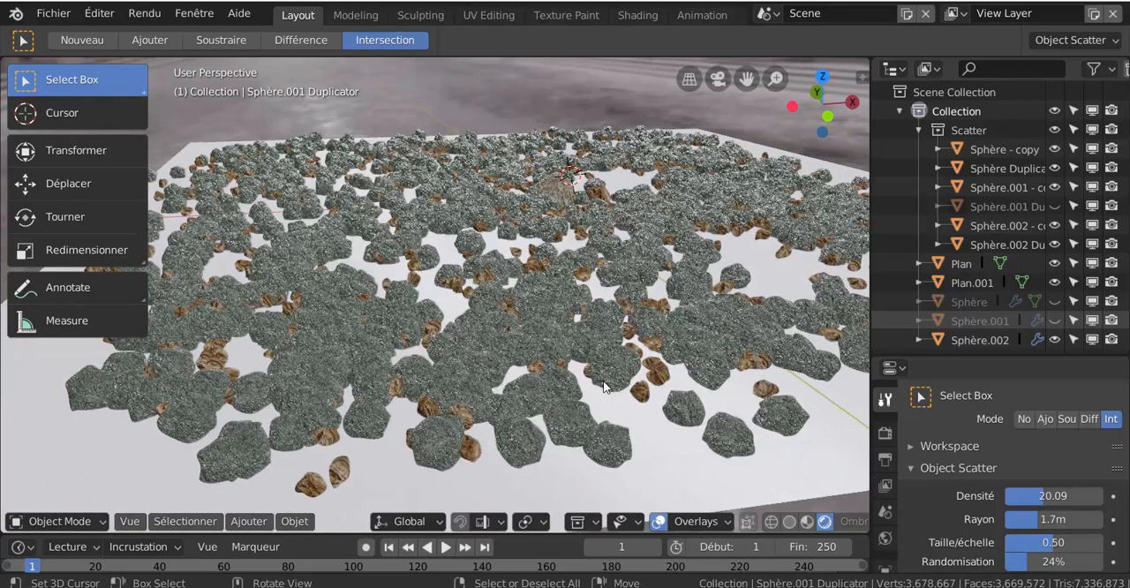
{"action": "key", "text": "alt+h"}
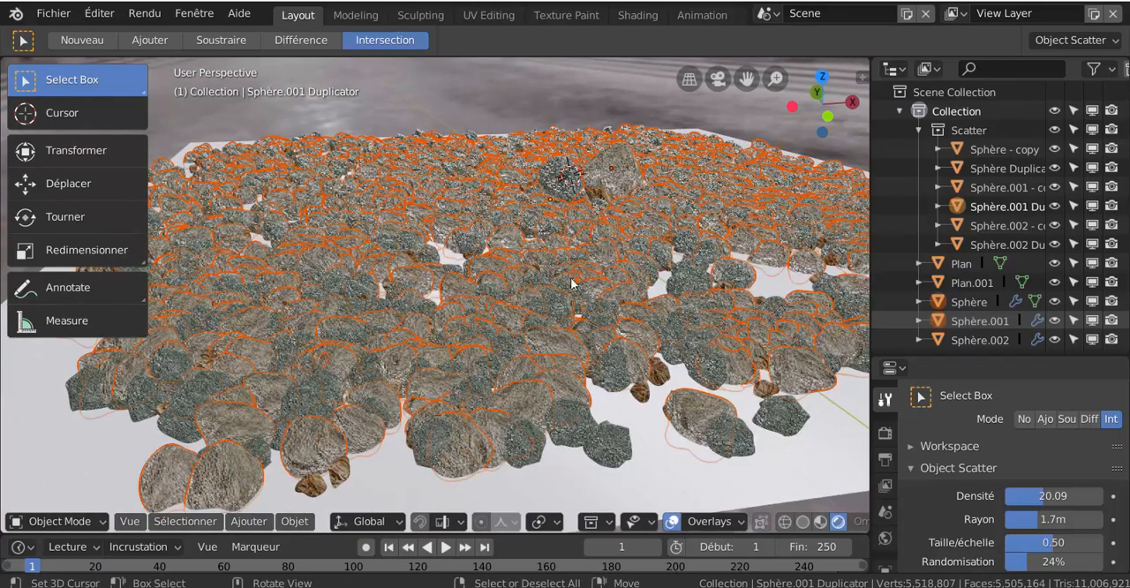
- Switch the viewport to solid shading and hide the rocks Sphère.001, Sphère and Sphère.001 - copy
{"action": "left_click", "coordinate": [620, 184]}
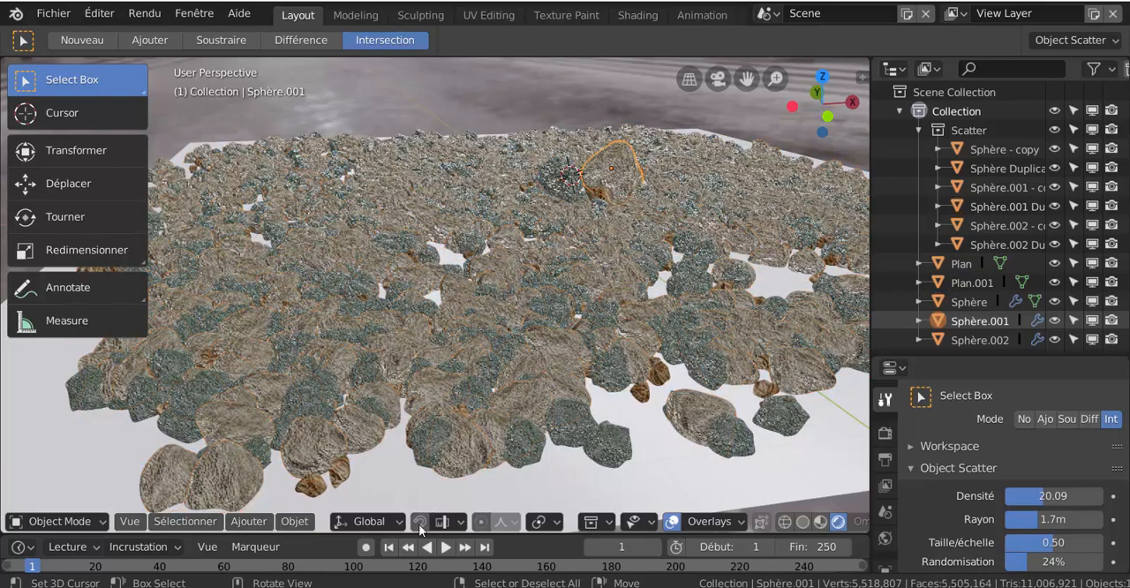
{"action": "left_click", "coordinate": [804, 525]}
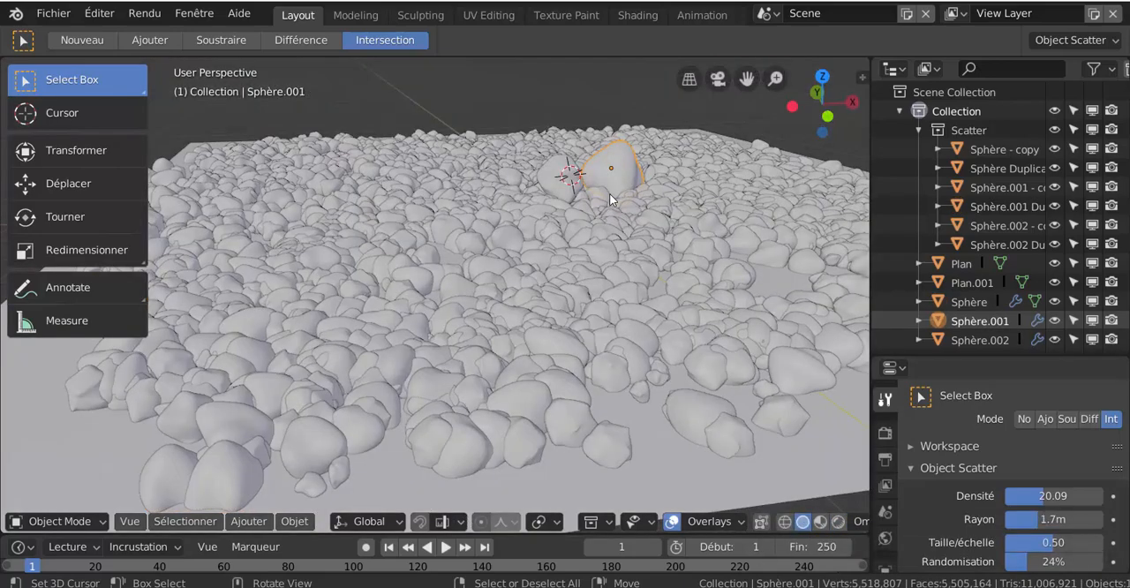
{"action": "key", "text": "h"}
{"action": "left_click", "coordinate": [570, 187]}
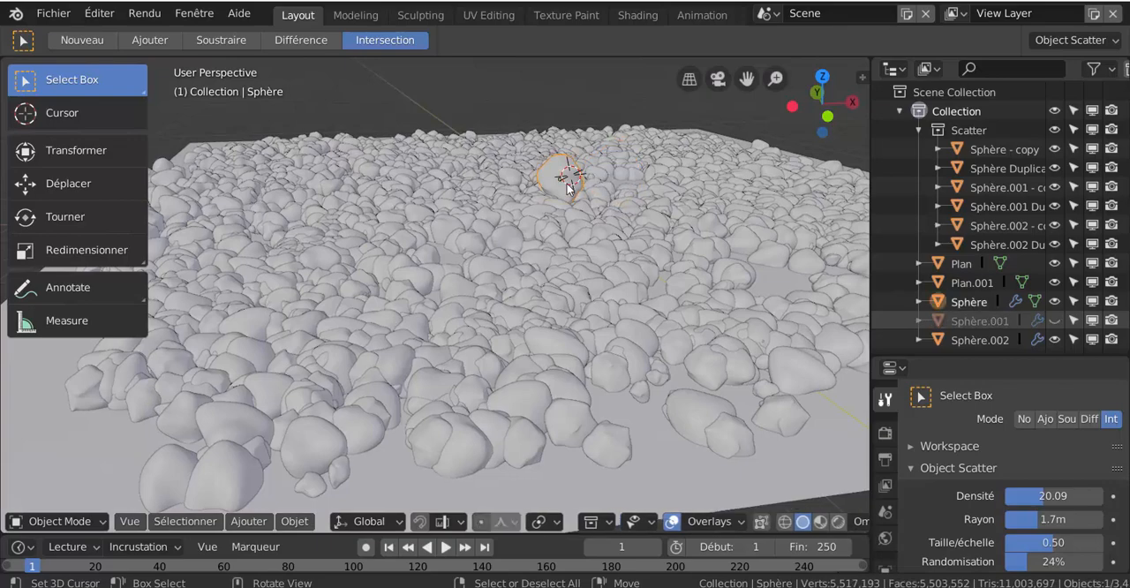
{"action": "key", "text": "h"}
{"action": "left_click", "coordinate": [566, 187]}
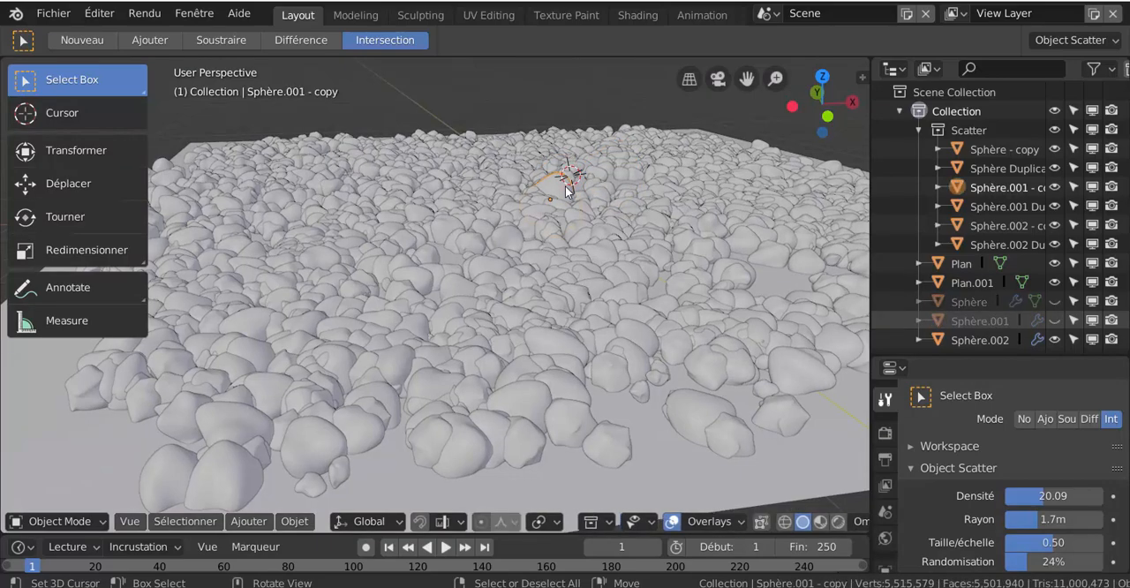
{"action": "key", "text": "h"}
- Switch the viewport to material preview shading with the whole field of scattered rocks in view
{"action": "scroll", "coordinate": [530, 296], "scroll_direction": "down", "scroll_amount": 4}
{"action": "middle_click_drag", "start_coordinate": [519, 311], "coordinate": [557, 304]}
{"action": "scroll", "coordinate": [506, 347], "scroll_direction": "up", "scroll_amount": 2}
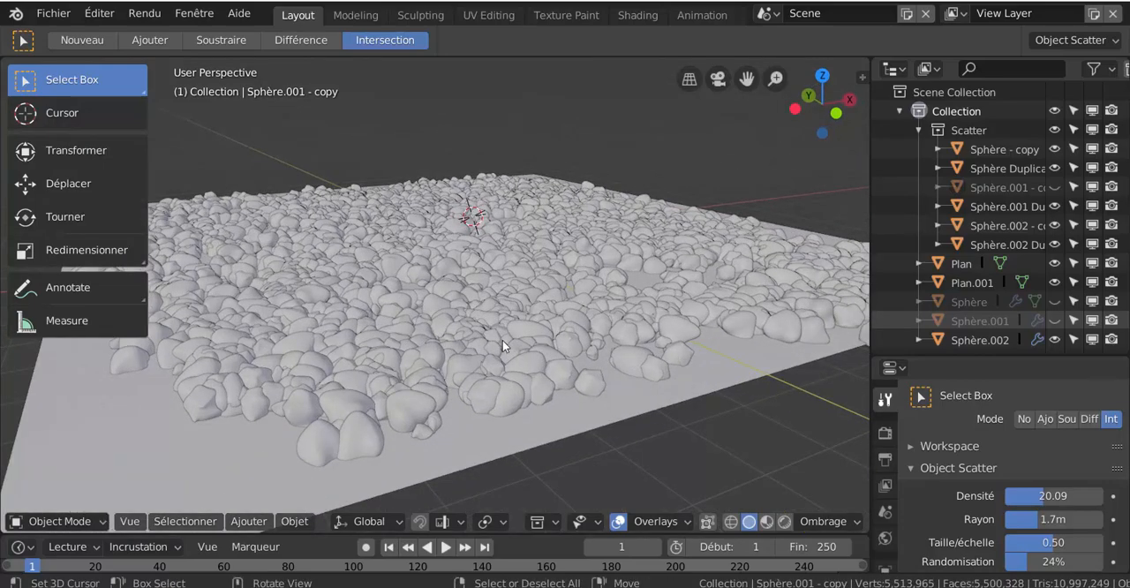
{"action": "left_click", "coordinate": [766, 521]}
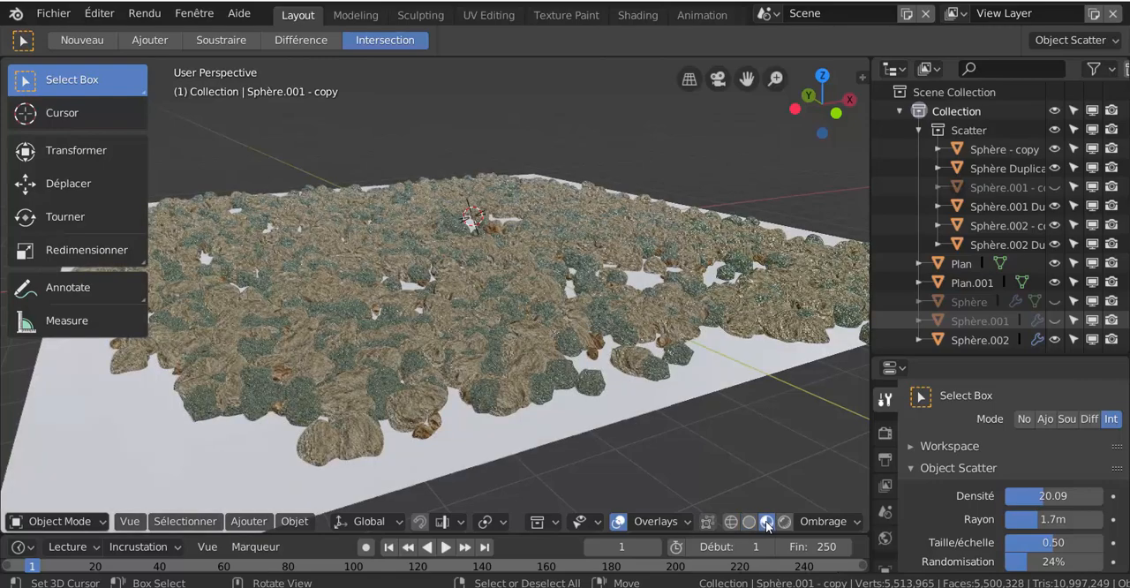
- Examine the textures of the scattered rocks up close, from above and across the whole plane
{"action": "scroll", "coordinate": [647, 336], "scroll_direction": "up", "scroll_amount": 4}
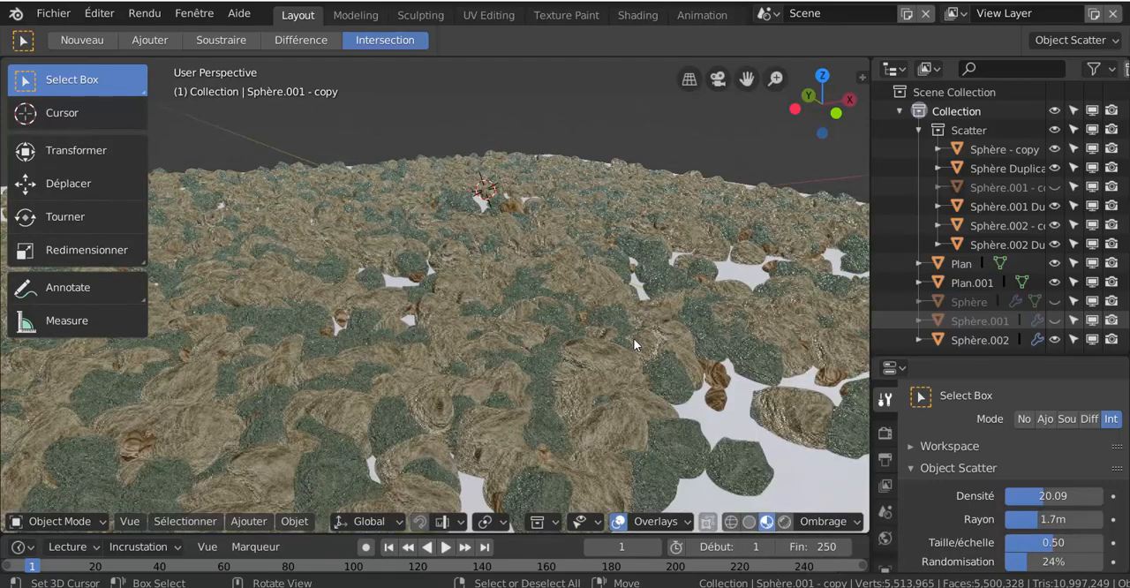
{"action": "scroll", "coordinate": [632, 339], "scroll_direction": "up", "scroll_amount": 2}
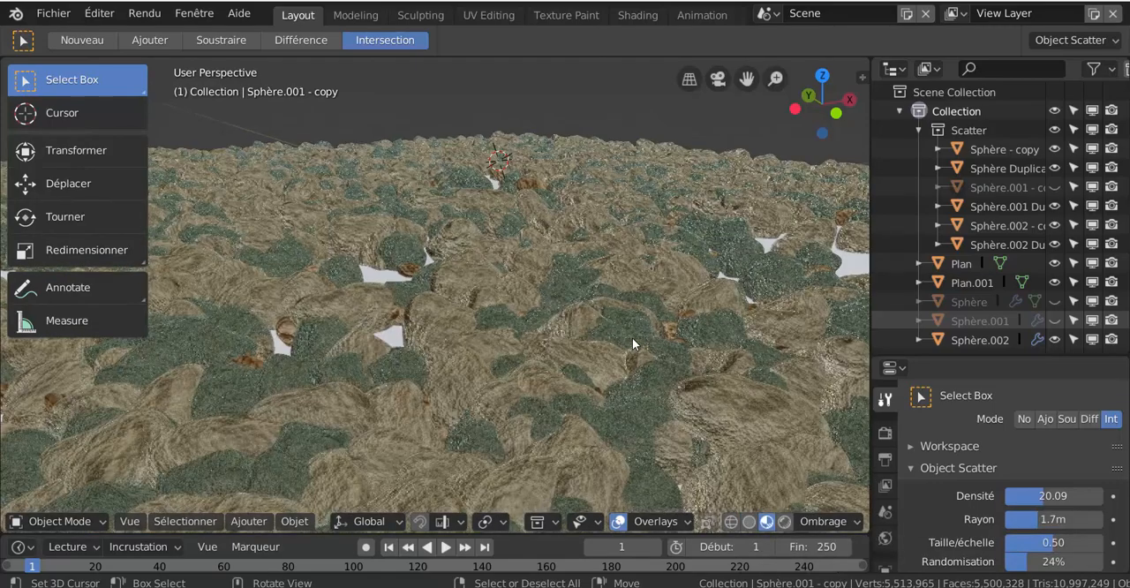
{"action": "scroll", "coordinate": [483, 302], "scroll_direction": "up", "scroll_amount": 1}
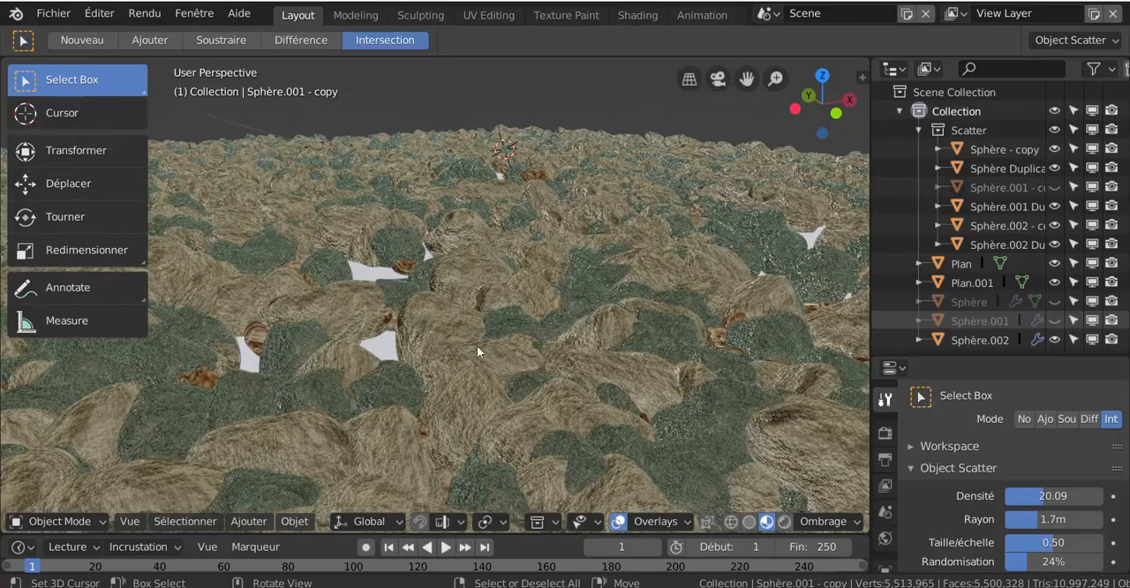
{"action": "middle_click_drag", "start_coordinate": [478, 348], "coordinate": [309, 391]}
{"action": "scroll", "coordinate": [318, 385], "scroll_direction": "down", "scroll_amount": 3}
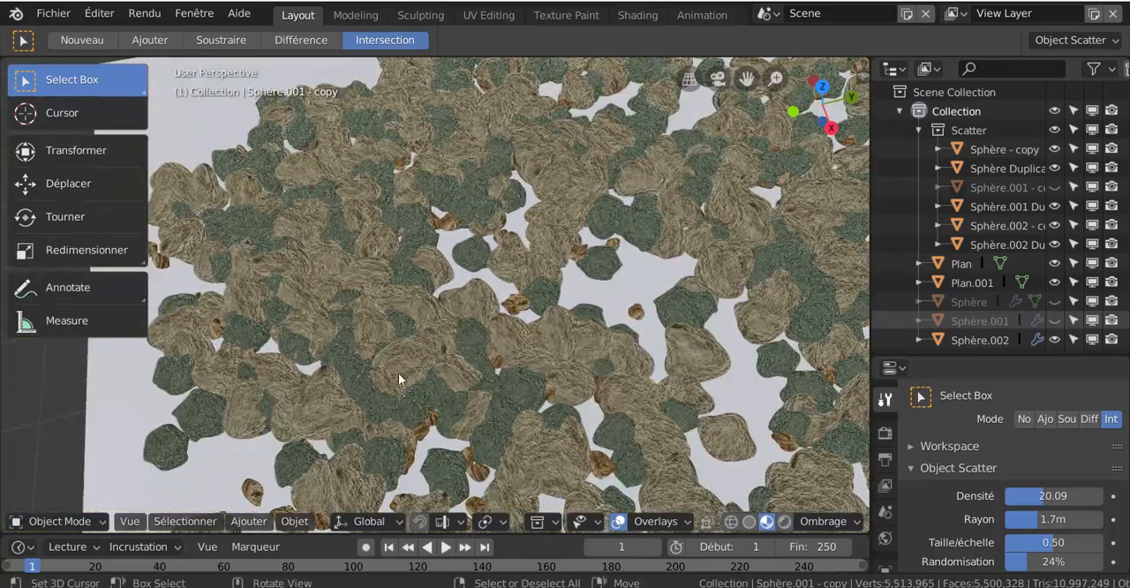
{"action": "scroll", "coordinate": [387, 359], "scroll_direction": "up", "scroll_amount": 3}
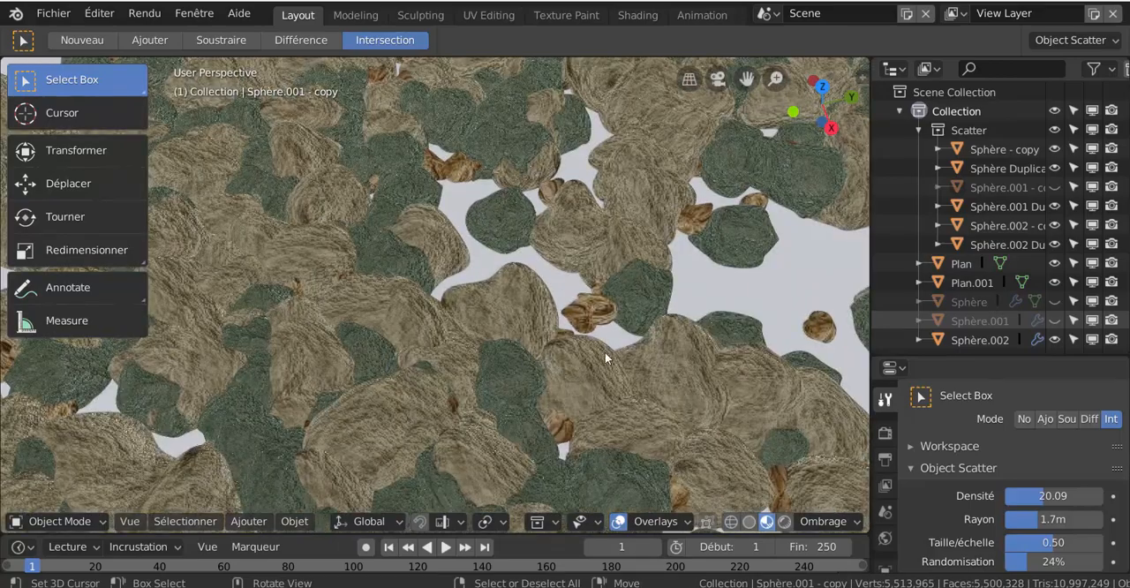
{"action": "scroll", "coordinate": [466, 391], "scroll_direction": "down", "scroll_amount": 5}
{"action": "middle_click_drag", "start_coordinate": [466, 391], "coordinate": [710, 354]}
{"action": "scroll", "coordinate": [710, 353], "scroll_direction": "down", "scroll_amount": 2}
{"action": "scroll", "coordinate": [710, 353], "scroll_direction": "down", "scroll_amount": 2}
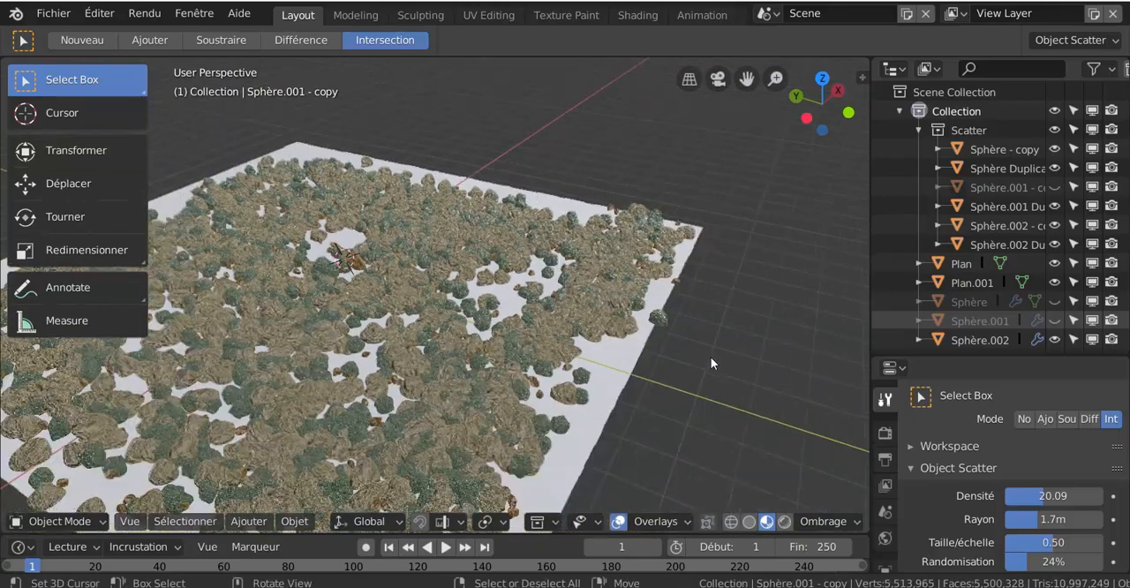
{"action": "middle_click_drag", "start_coordinate": [683, 391], "coordinate": [752, 371]}
{"action": "middle_click_drag", "start_coordinate": [631, 417], "coordinate": [531, 420]}
{"action": "scroll", "coordinate": [531, 420], "scroll_direction": "up", "scroll_amount": 3}
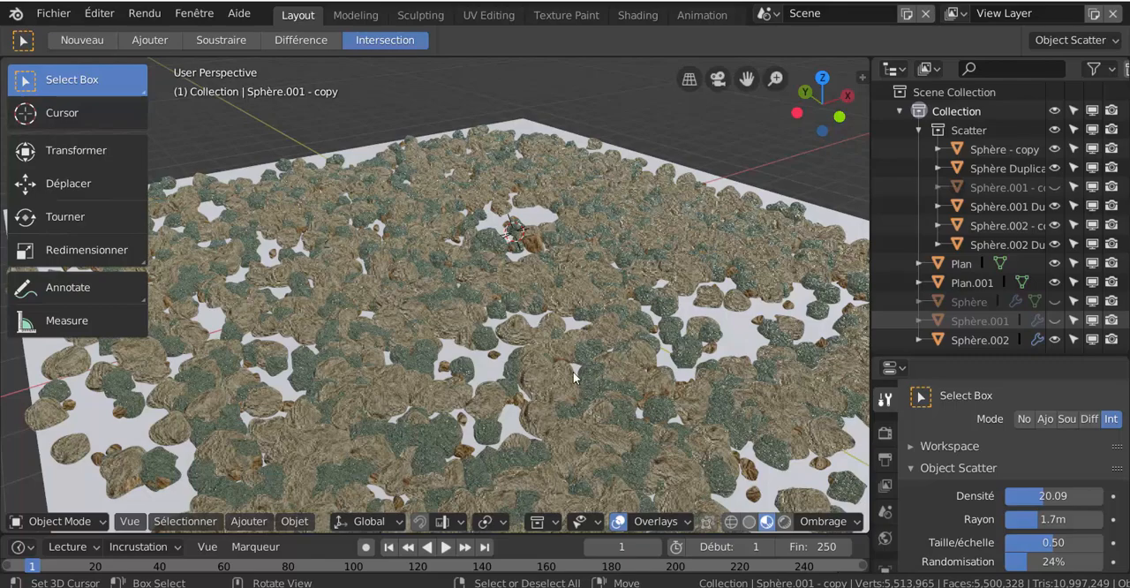
{"action": "scroll", "coordinate": [546, 262], "scroll_direction": "up", "scroll_amount": 2}
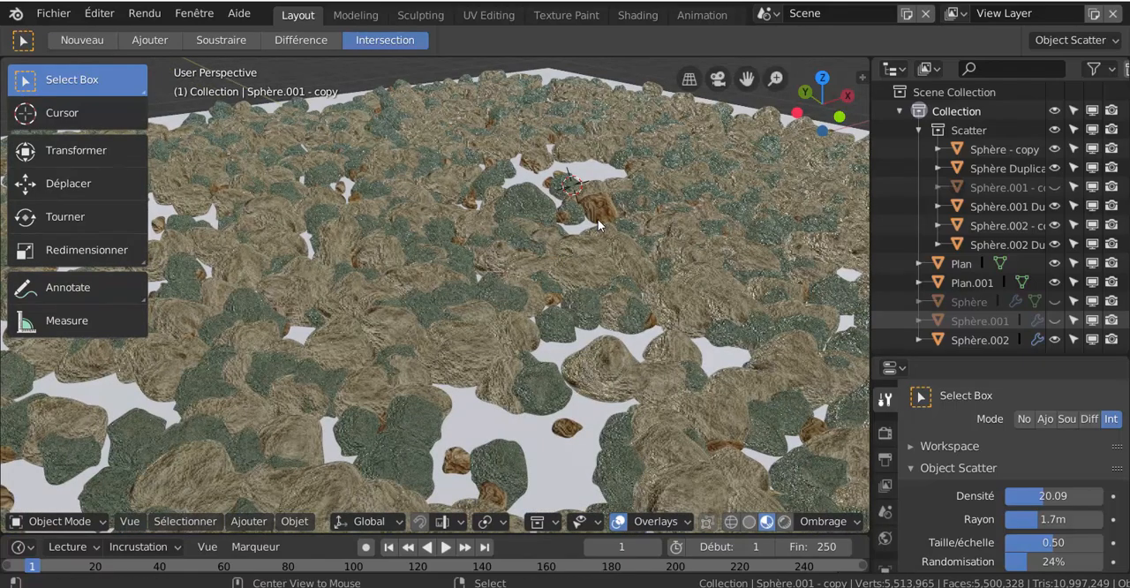
- Unhide all hidden objects and display the base colour texture settings of the original rock Sphère.001's material
{"action": "key", "text": "alt+h"}
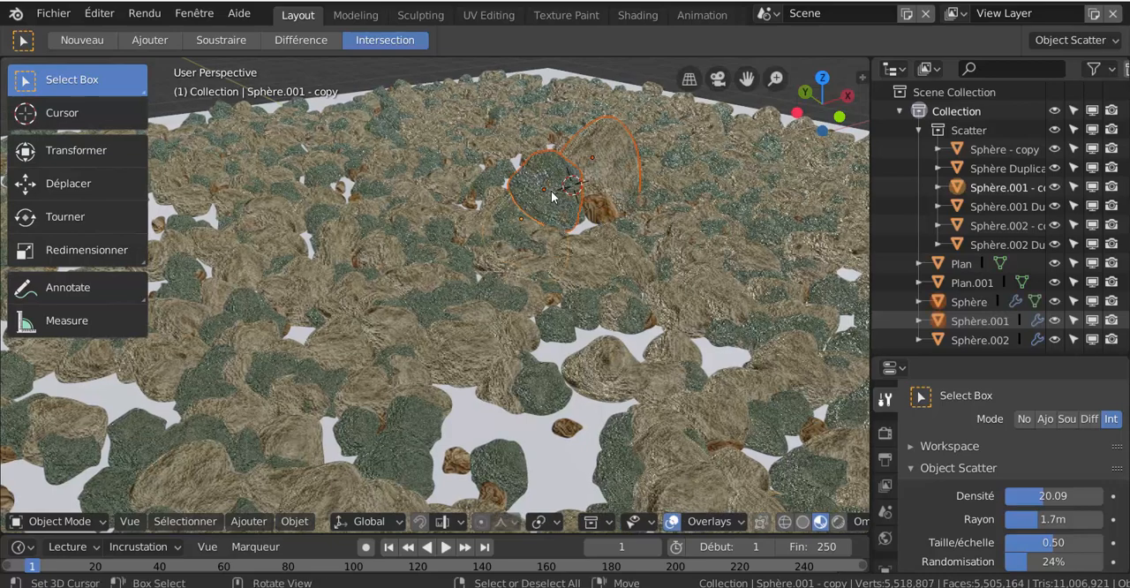
{"action": "left_click", "coordinate": [622, 174]}
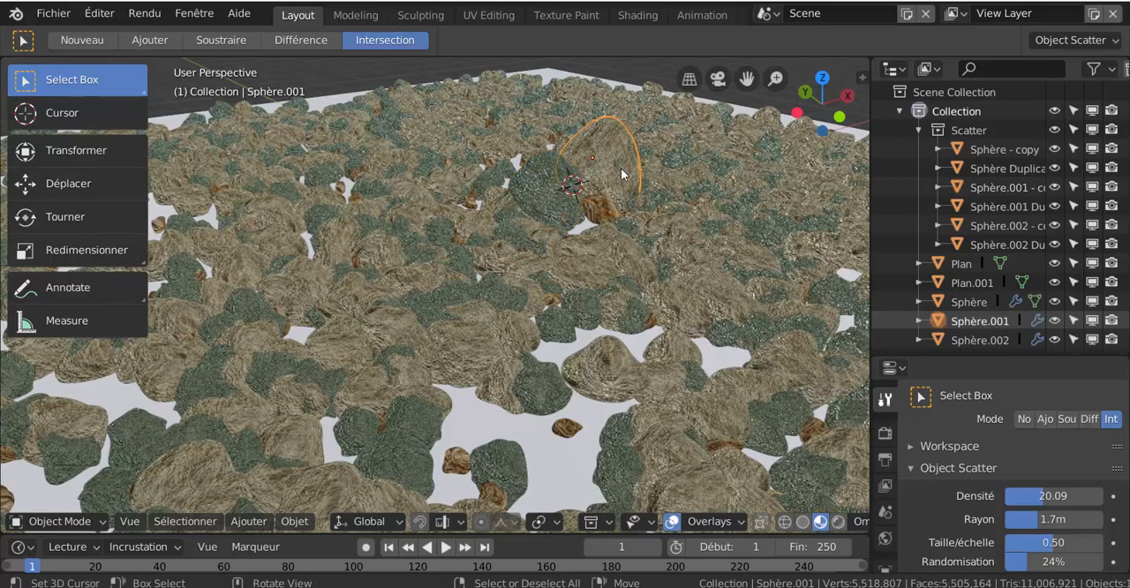
{"action": "scroll", "coordinate": [887, 477], "scroll_direction": "down", "scroll_amount": 3}
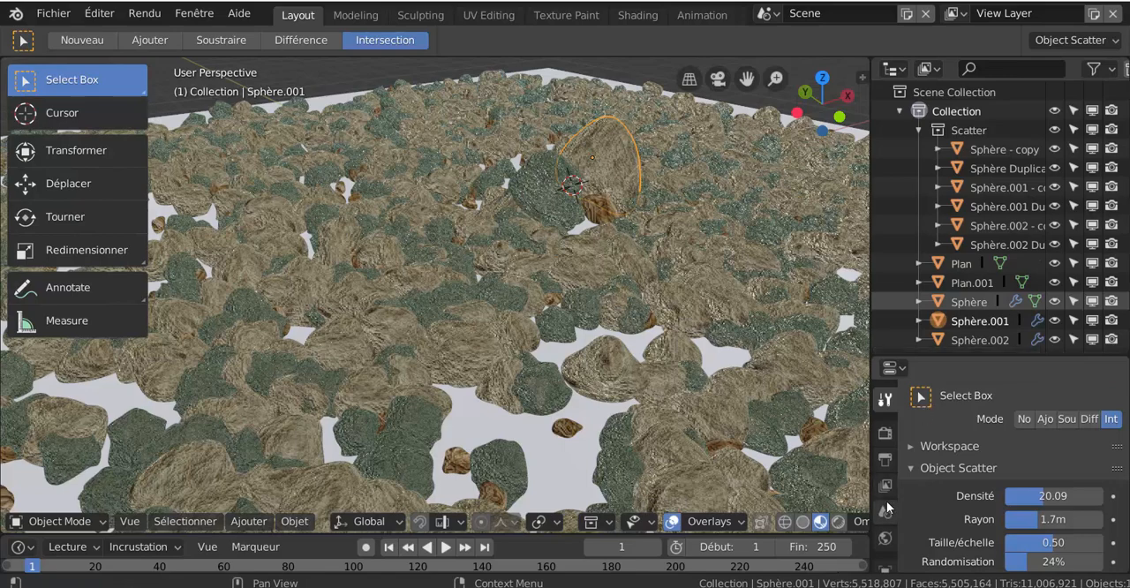
{"action": "scroll", "coordinate": [887, 468], "scroll_direction": "down", "scroll_amount": 4}
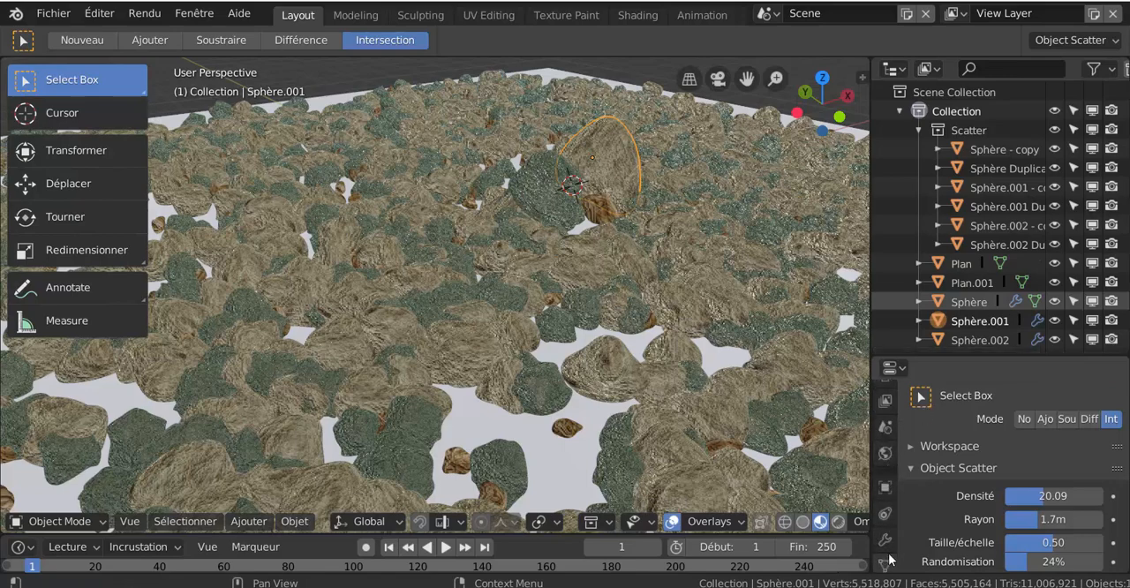
{"action": "left_click", "coordinate": [885, 479]}
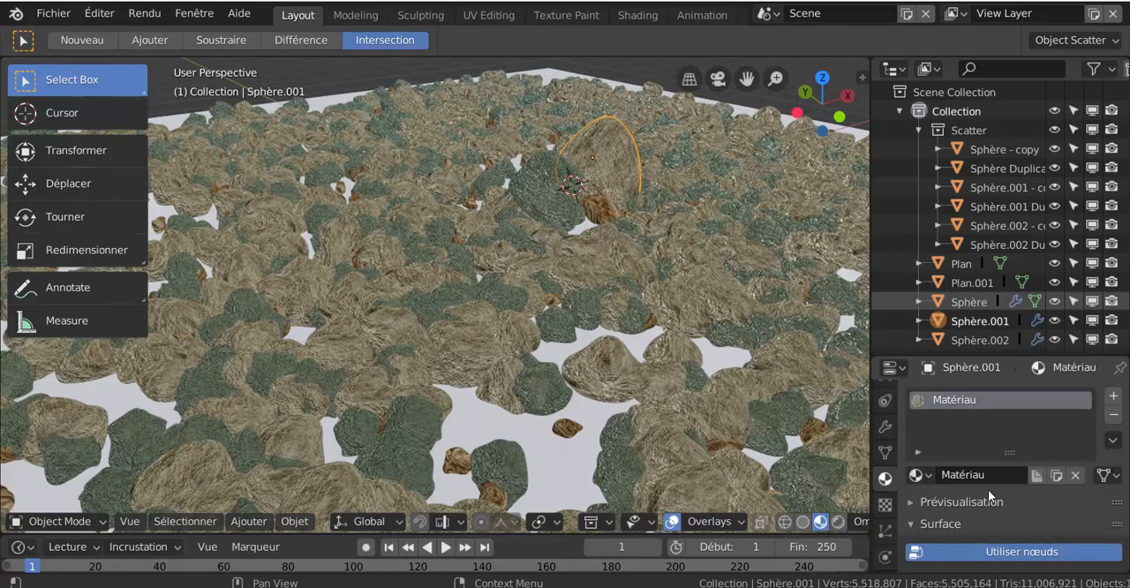
{"action": "scroll", "coordinate": [1007, 499], "scroll_direction": "down", "scroll_amount": 3}
{"action": "scroll", "coordinate": [1055, 500], "scroll_direction": "down", "scroll_amount": 3}
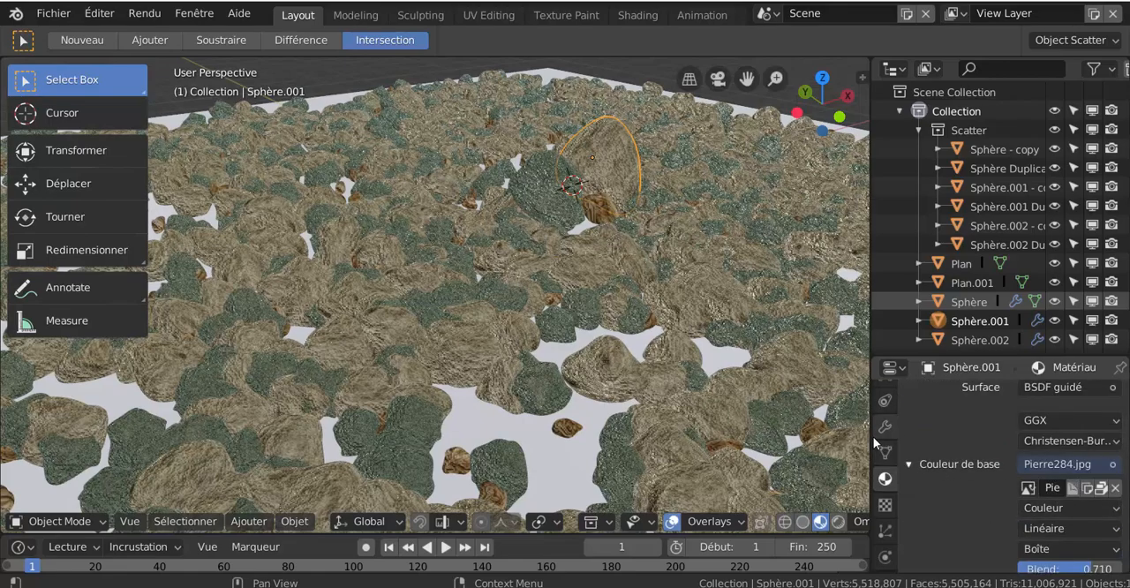
- Widen the properties area and unpack the packed base colour image Pierre284.jpg of Sphère.001's material
{"action": "left_click_drag", "start_coordinate": [873, 443], "coordinate": [778, 442]}
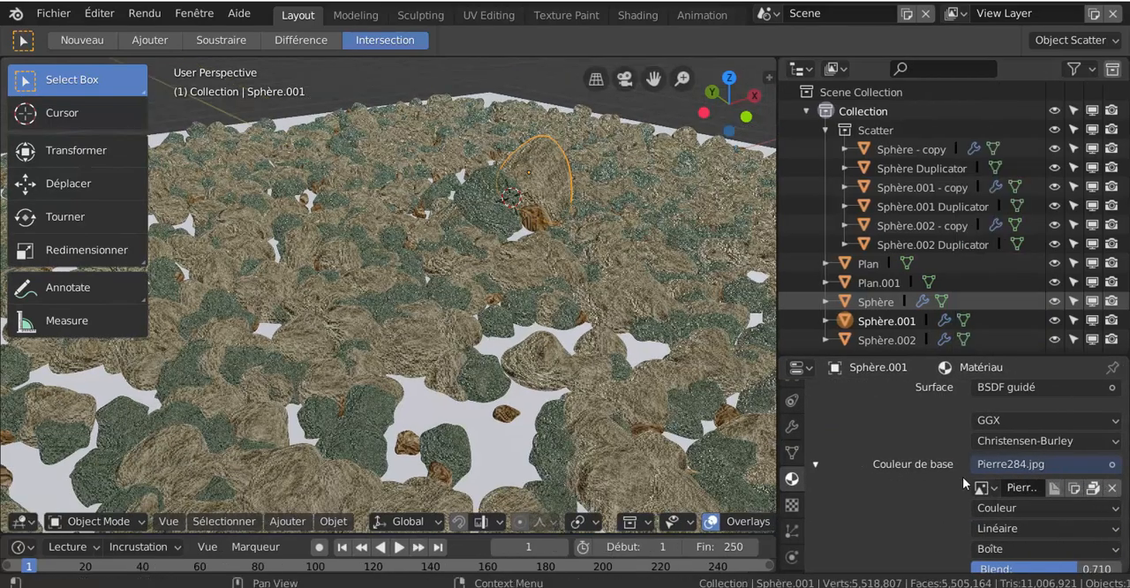
{"action": "scroll", "coordinate": [962, 478], "scroll_direction": "down", "scroll_amount": 5}
{"action": "scroll", "coordinate": [969, 478], "scroll_direction": "down", "scroll_amount": 7}
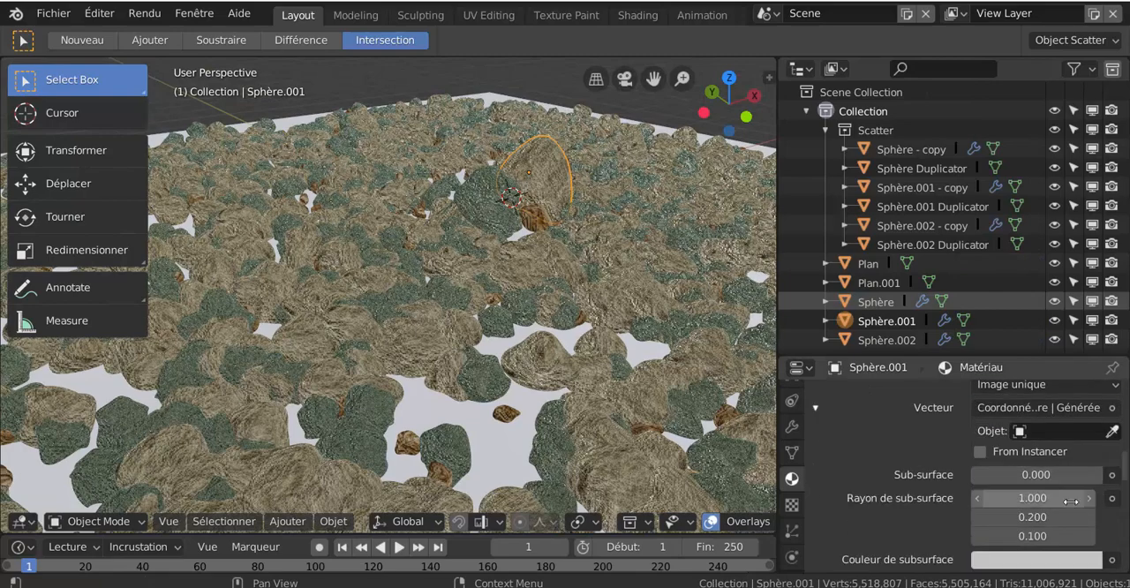
{"action": "scroll", "coordinate": [1022, 470], "scroll_direction": "up", "scroll_amount": 7}
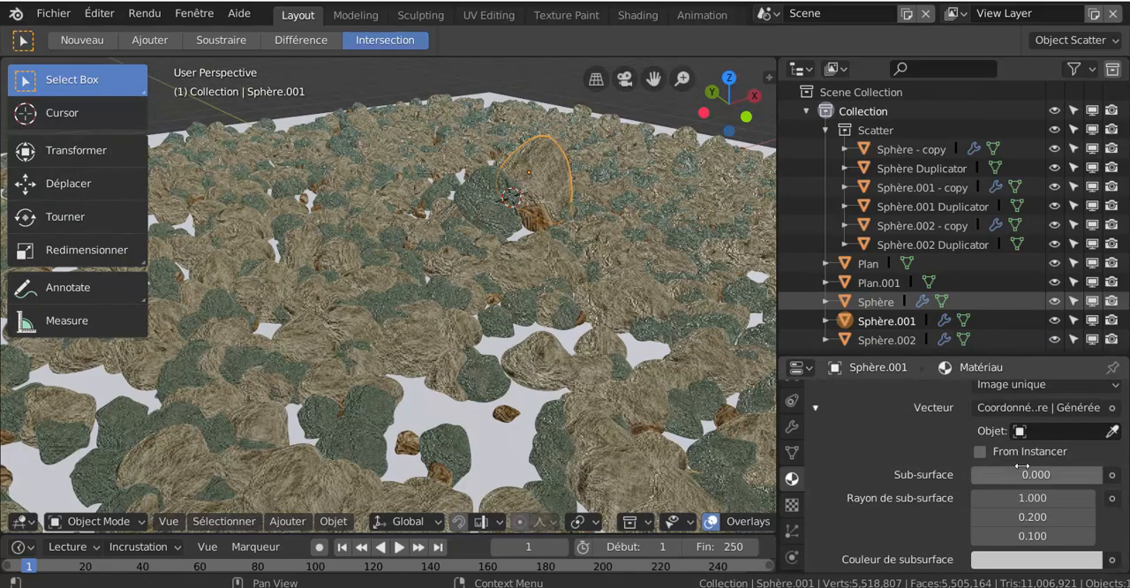
{"action": "scroll", "coordinate": [1022, 466], "scroll_direction": "up", "scroll_amount": 3}
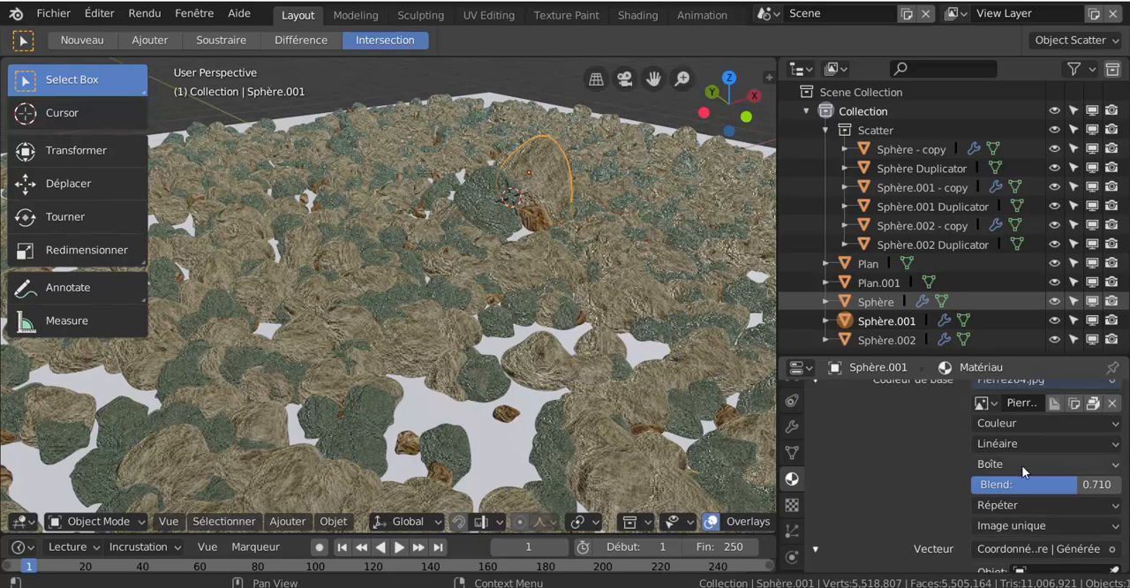
{"action": "left_click", "coordinate": [1093, 405]}
{"action": "left_click", "coordinate": [1029, 407]}
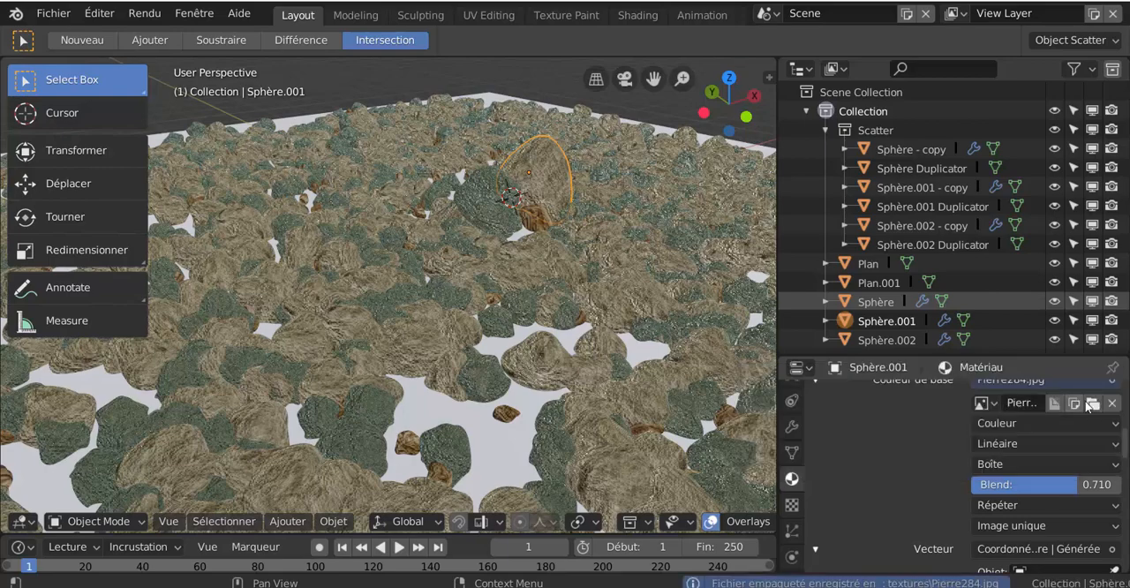
- Replace the base colour image of Sphère.001's material with Pierre531.jpg from the Pierre texture folder, browsing the files as thumbnails
{"action": "left_click", "coordinate": [1094, 403]}
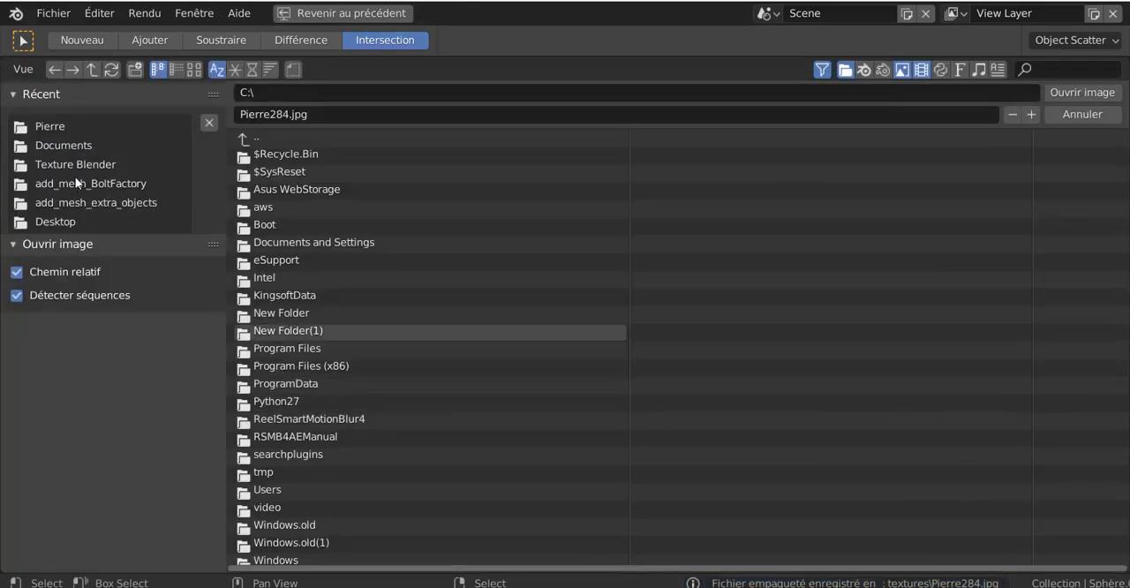
{"action": "left_click", "coordinate": [57, 129]}
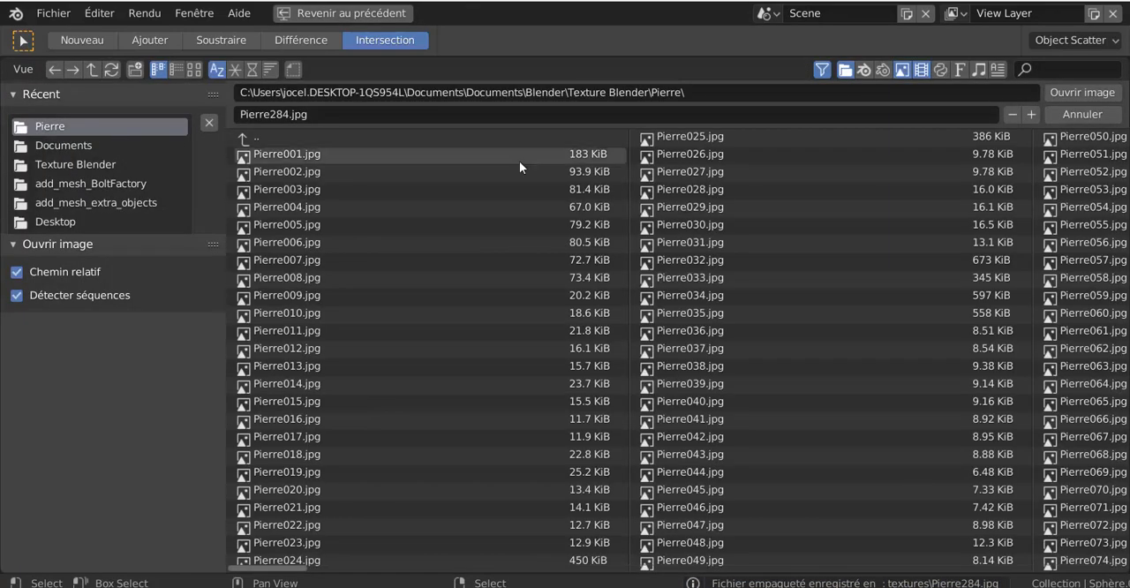
{"action": "left_click", "coordinate": [196, 70]}
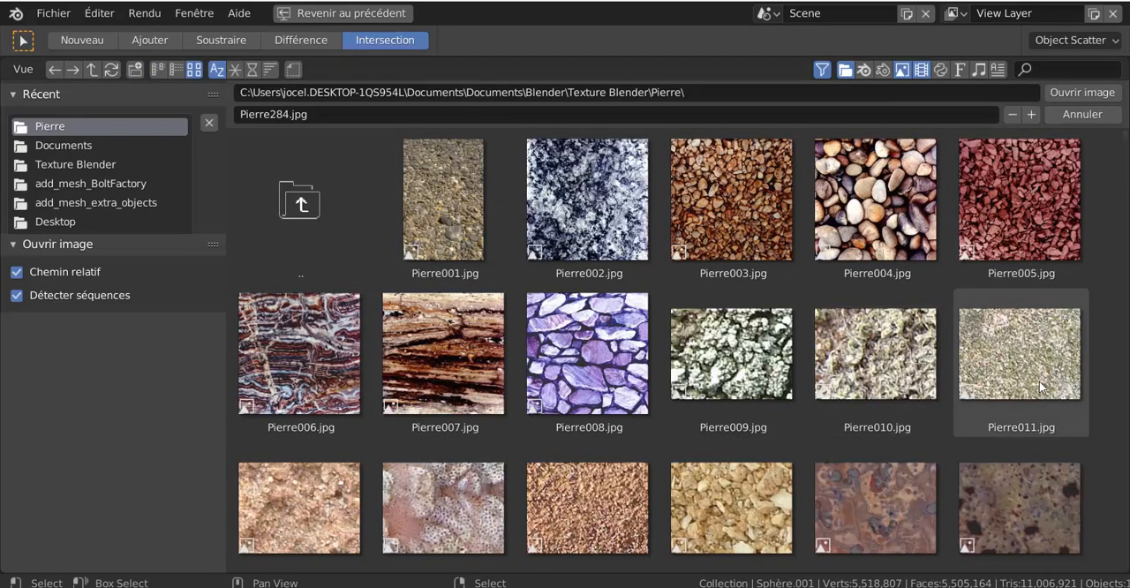
{"action": "scroll", "coordinate": [1088, 308], "scroll_direction": "down", "scroll_amount": 3}
{"action": "left_click_drag", "start_coordinate": [1124, 147], "coordinate": [1091, 490]}
{"action": "scroll", "coordinate": [1092, 494], "scroll_direction": "down", "scroll_amount": 10}
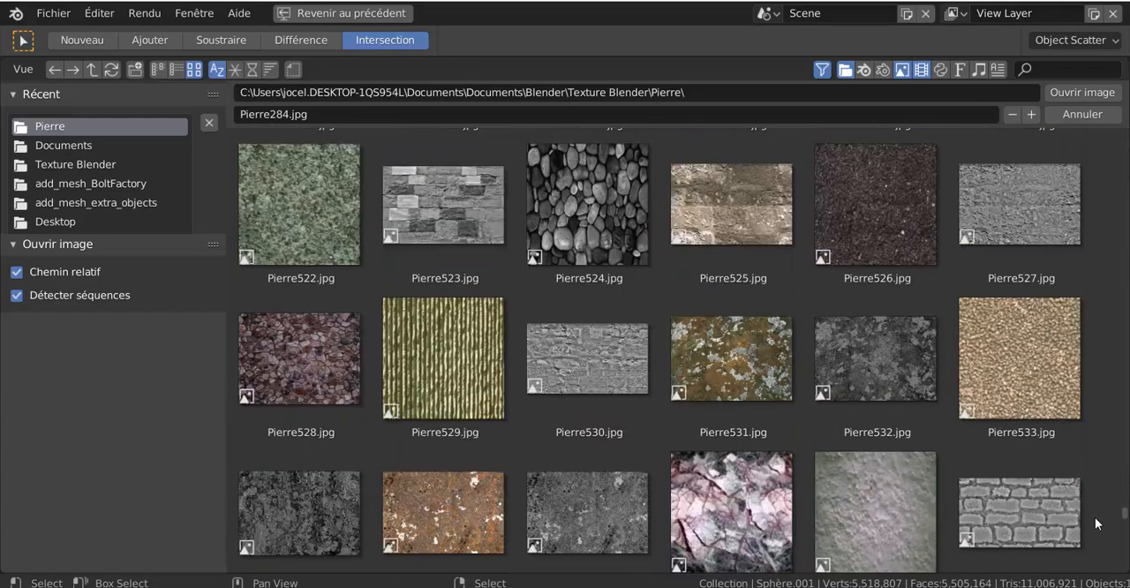
{"action": "left_click", "coordinate": [712, 363]}
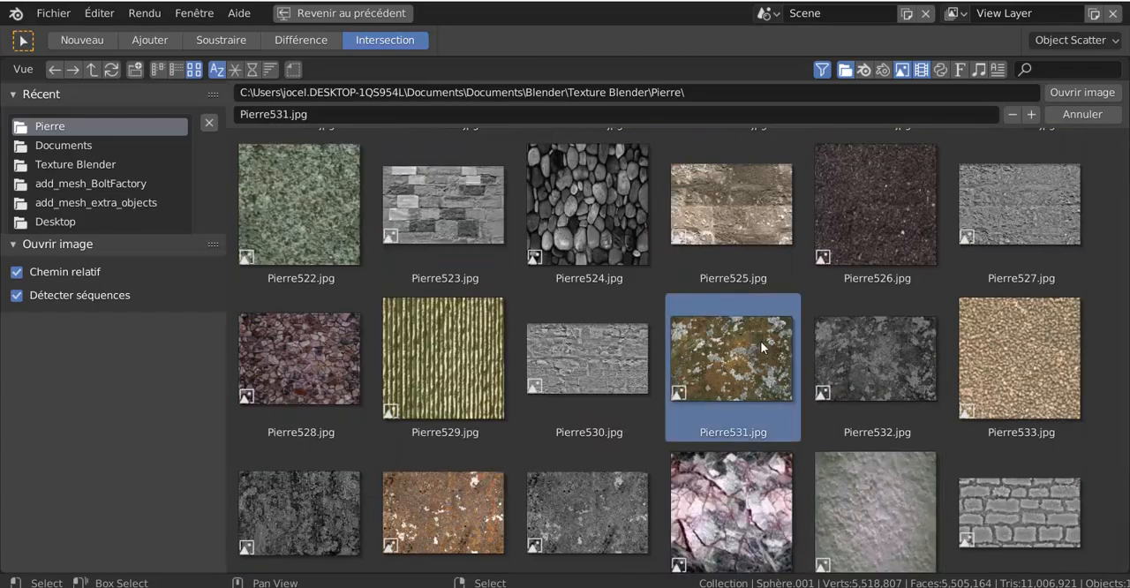
{"action": "left_click", "coordinate": [1080, 92]}
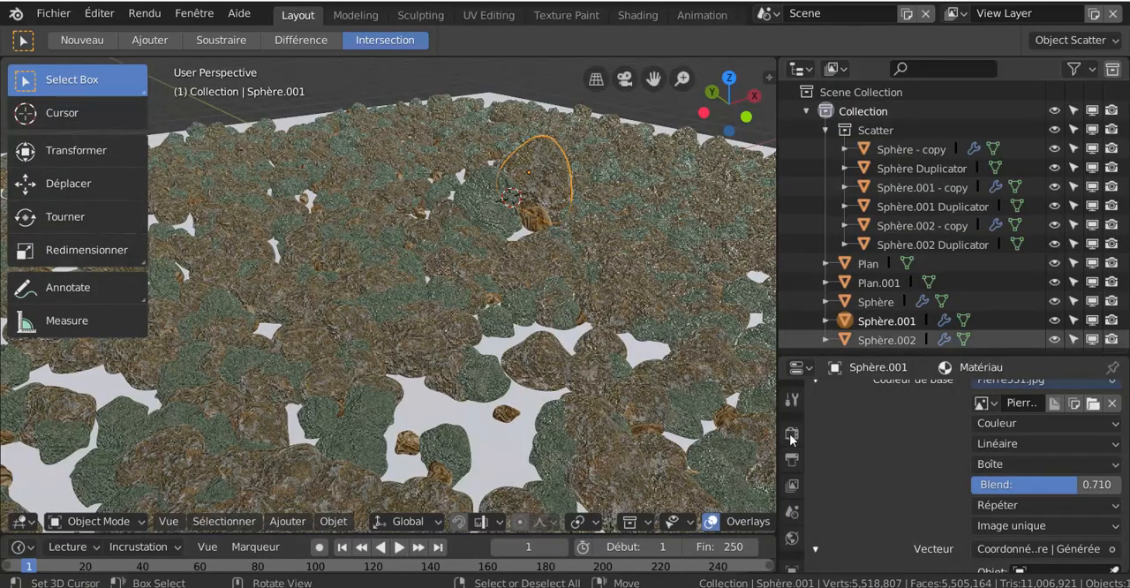
- Inspect the retextured stones up close and hide the original rock Sphère.001
{"action": "scroll", "coordinate": [564, 260], "scroll_direction": "up", "scroll_amount": 4}
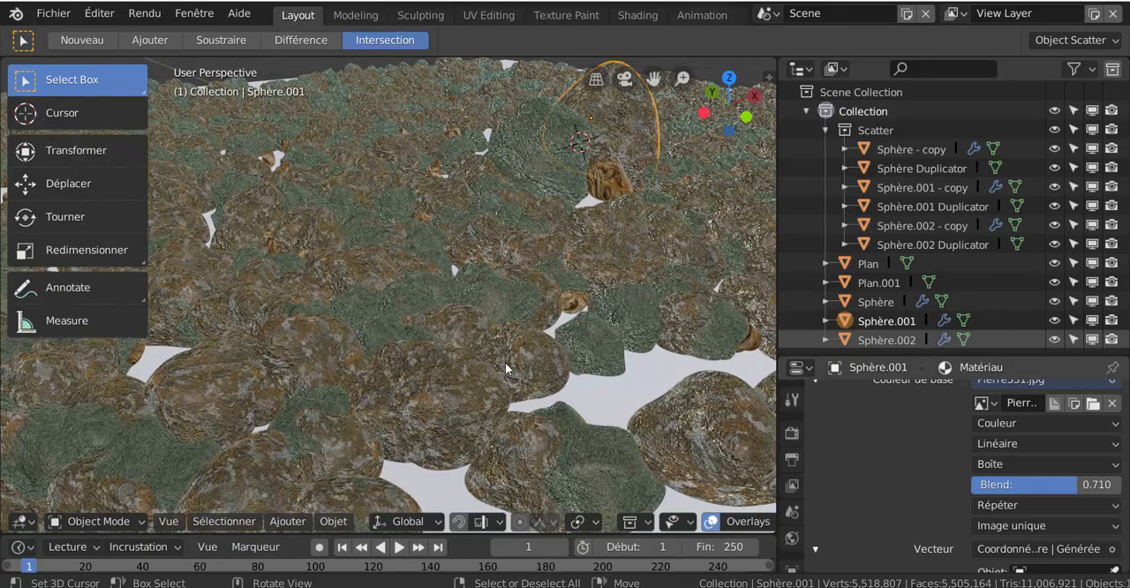
{"action": "scroll", "coordinate": [568, 384], "scroll_direction": "down", "scroll_amount": 5}
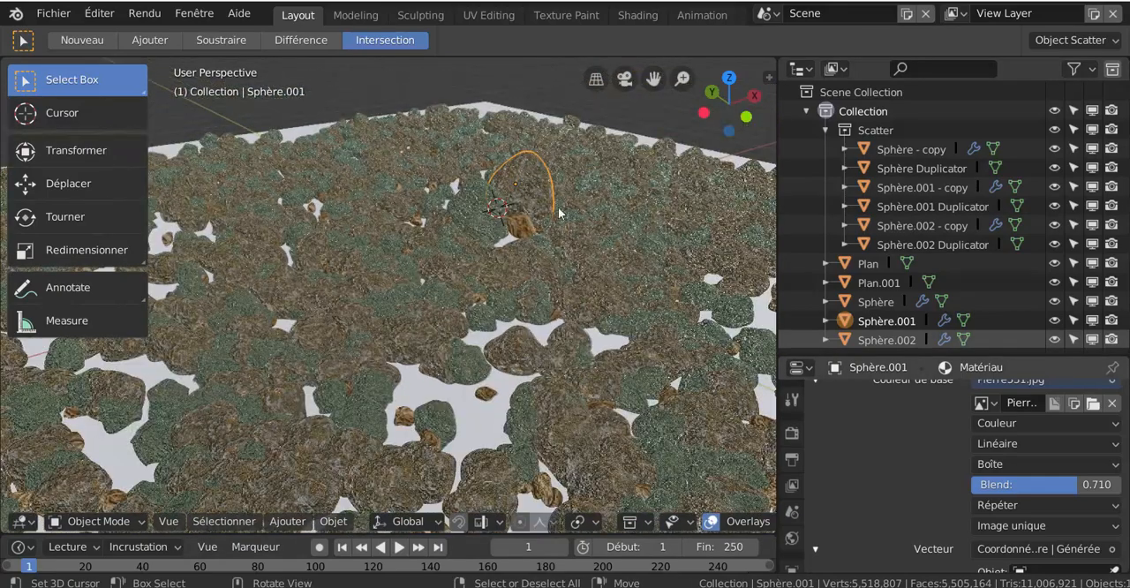
{"action": "key", "text": "h"}
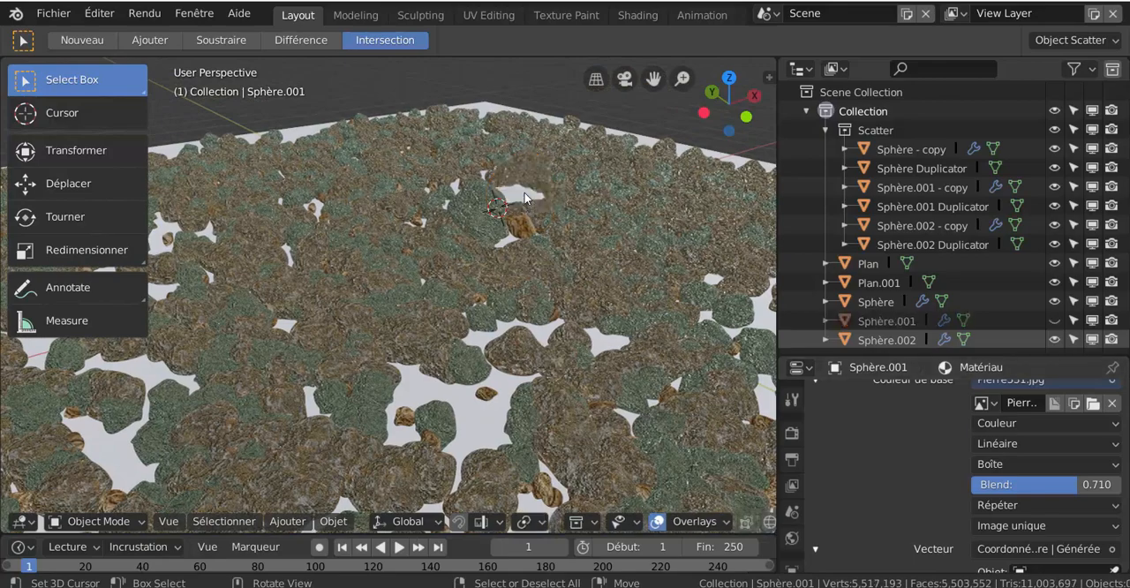
{"action": "scroll", "coordinate": [537, 328], "scroll_direction": "down", "scroll_amount": 4}
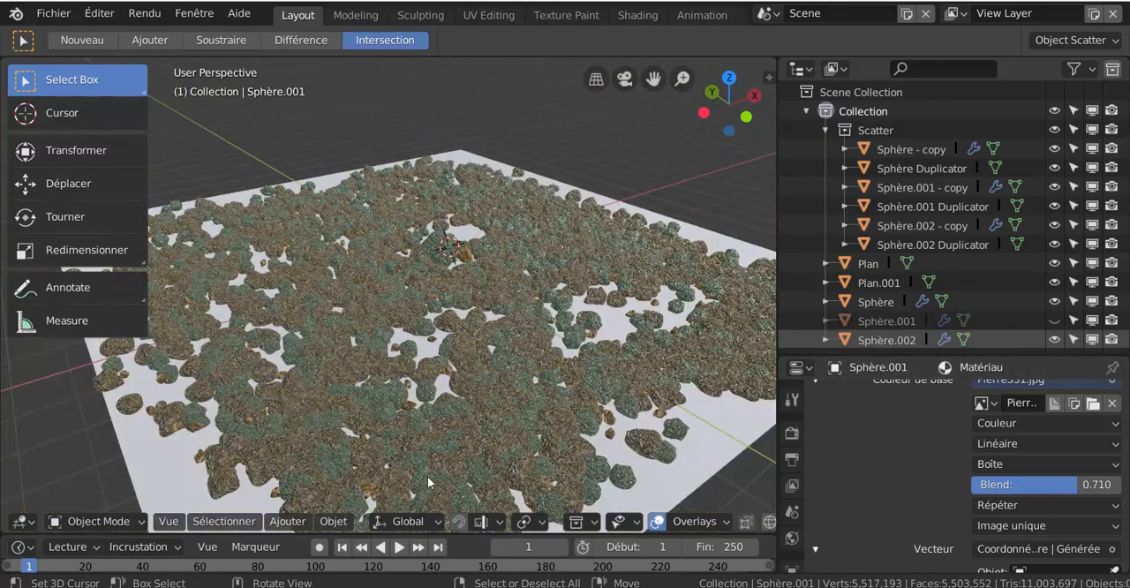
{"action": "scroll", "coordinate": [428, 483], "scroll_direction": "down", "scroll_amount": 3}
{"action": "left_click", "coordinate": [287, 522]}
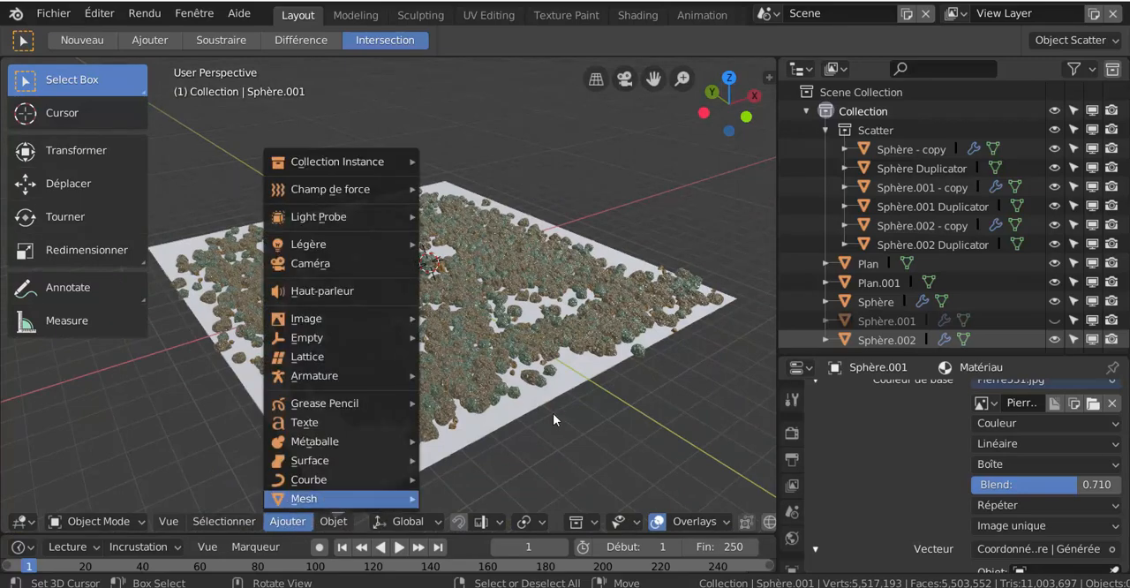
{"action": "scroll", "coordinate": [646, 376], "scroll_direction": "down", "scroll_amount": 3}
{"action": "scroll", "coordinate": [646, 376], "scroll_direction": "up", "scroll_amount": 6}
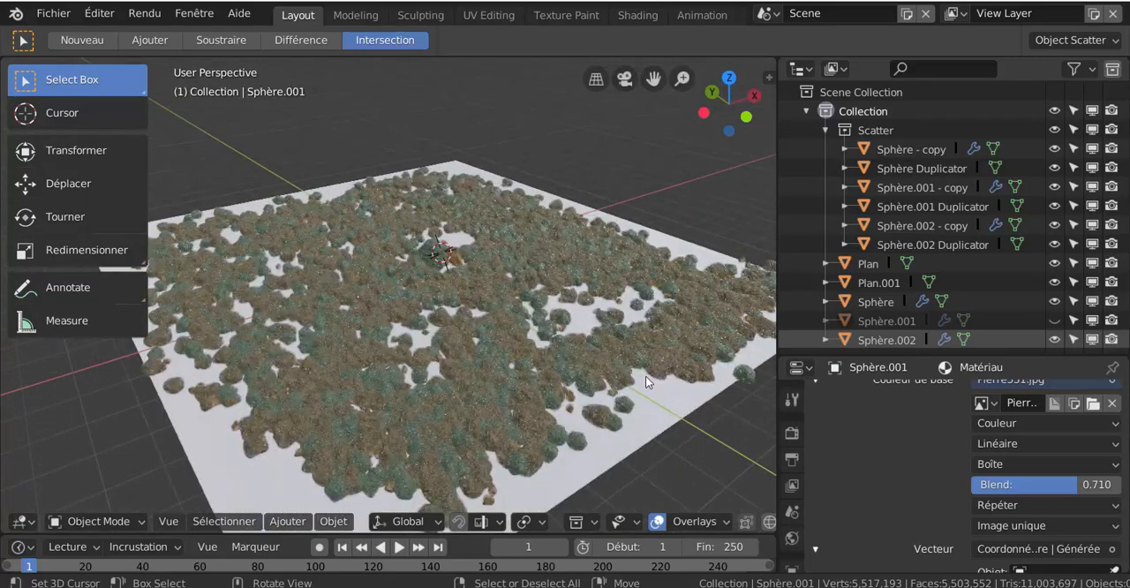
{"action": "scroll", "coordinate": [670, 376], "scroll_direction": "down", "scroll_amount": 2}
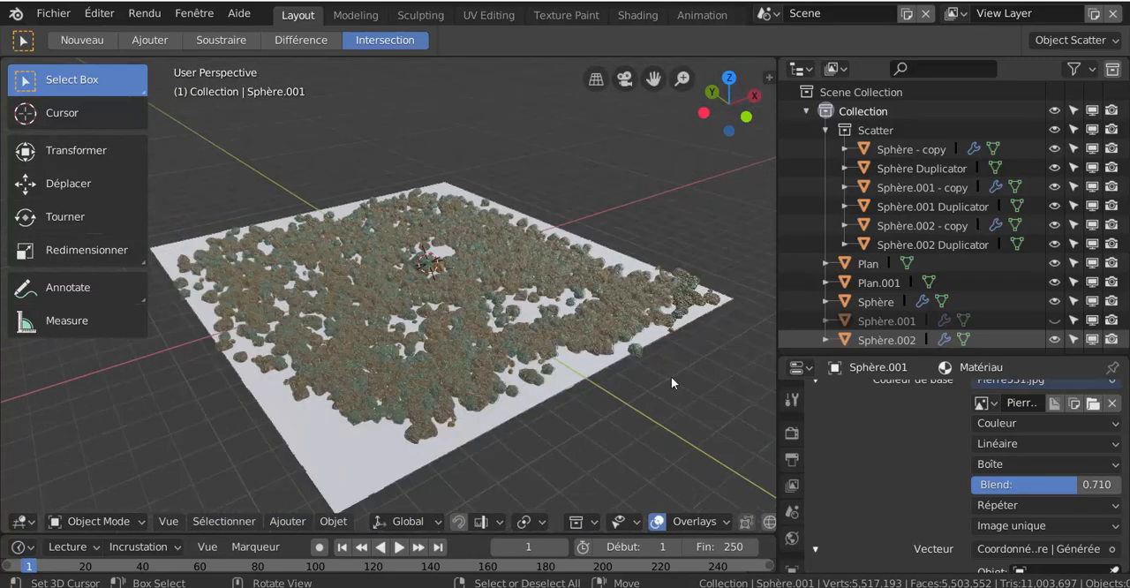
{"action": "left_click", "coordinate": [769, 386]}
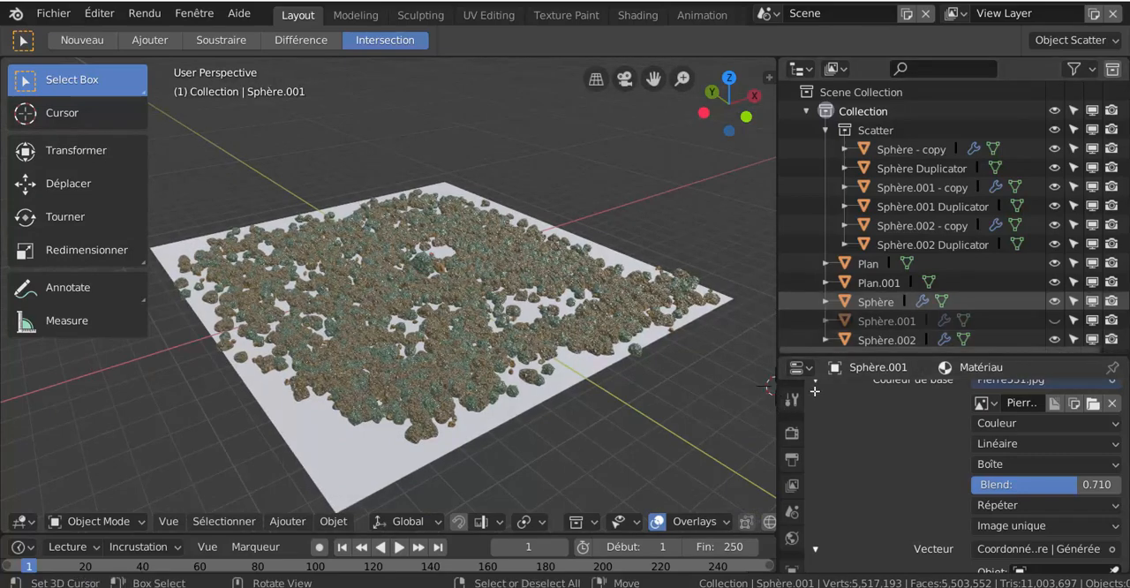
- Widen the 3D viewport and frame the stone-covered plane from a lower angle
{"action": "left_click_drag", "start_coordinate": [777, 414], "coordinate": [939, 428]}
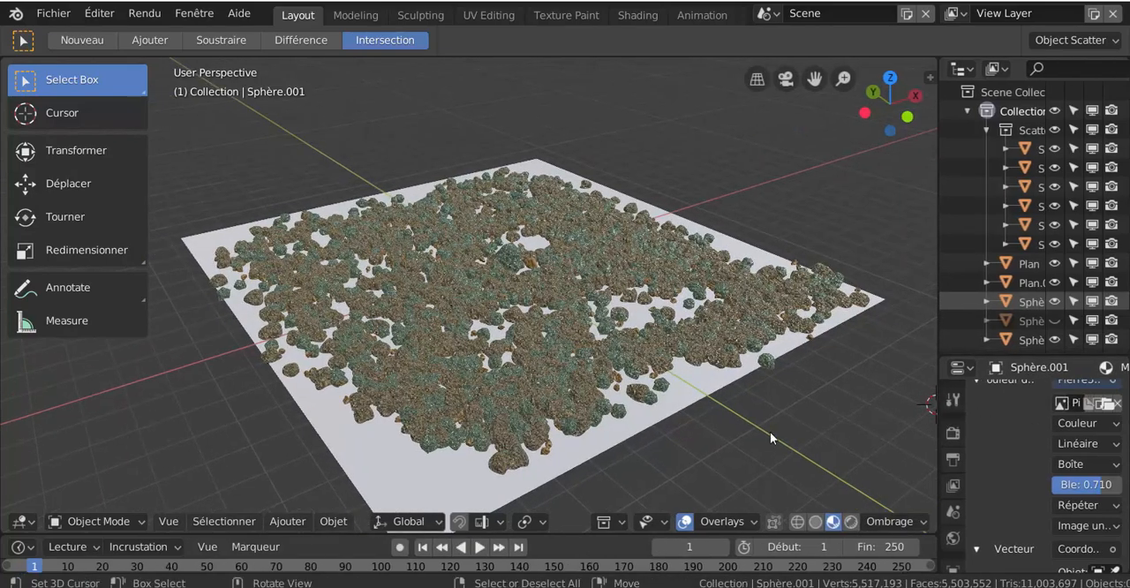
{"action": "middle_click_drag", "start_coordinate": [770, 432], "coordinate": [719, 418]}
{"action": "scroll", "coordinate": [661, 411], "scroll_direction": "up", "scroll_amount": 2}
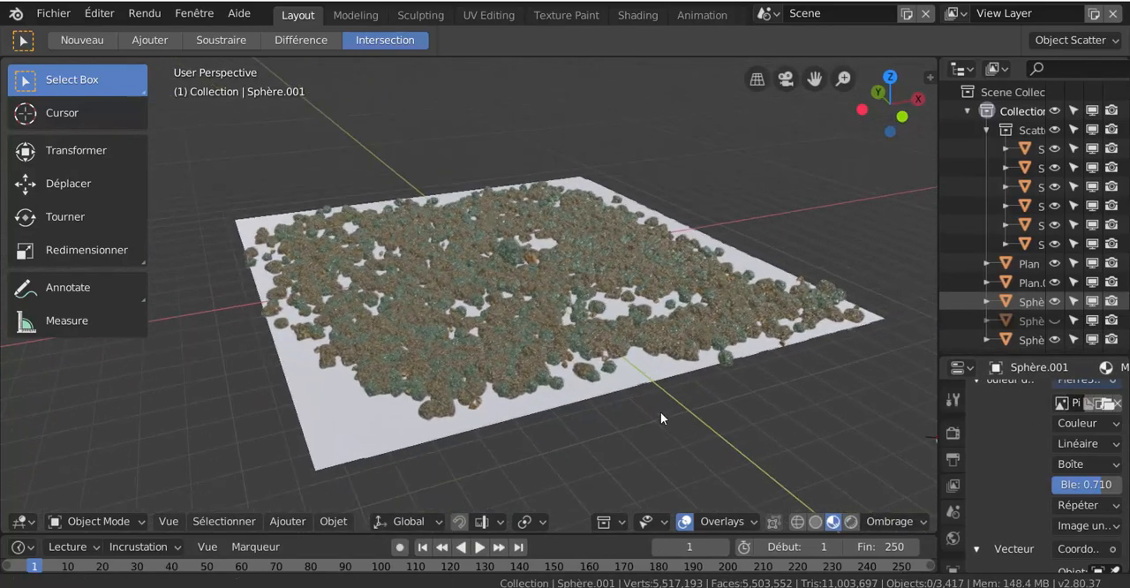
{"action": "scroll", "coordinate": [619, 416], "scroll_direction": "up", "scroll_amount": 3}
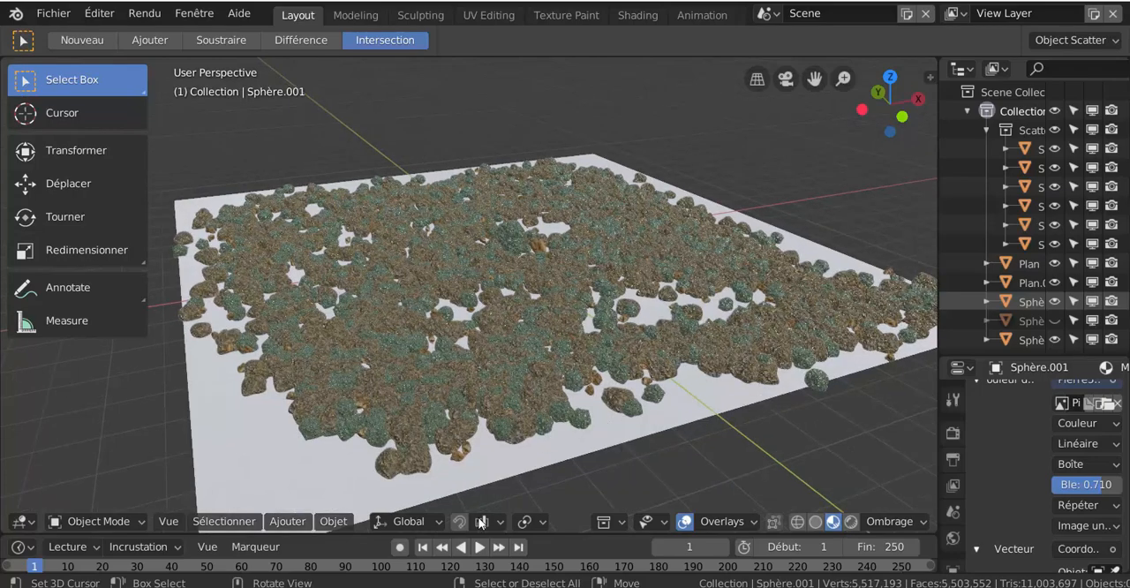
- Add a camera matching the current view of the stone-covered plane and look through it
{"action": "left_click", "coordinate": [334, 522]}
{"action": "left_click", "coordinate": [291, 522]}
{"action": "mouse_move", "coordinate": [298, 500]}
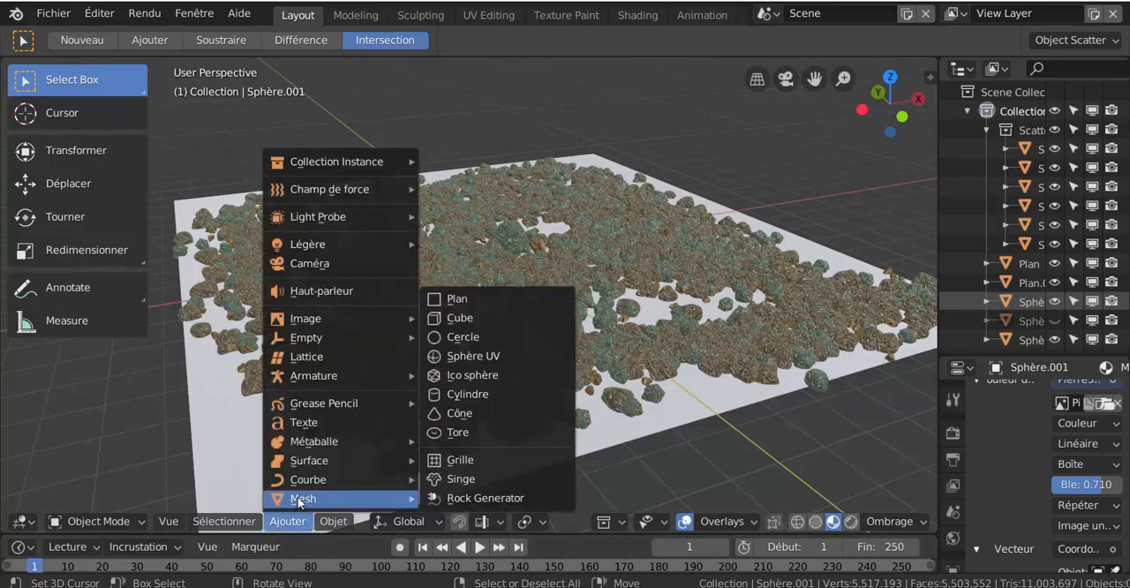
{"action": "left_click", "coordinate": [313, 263]}
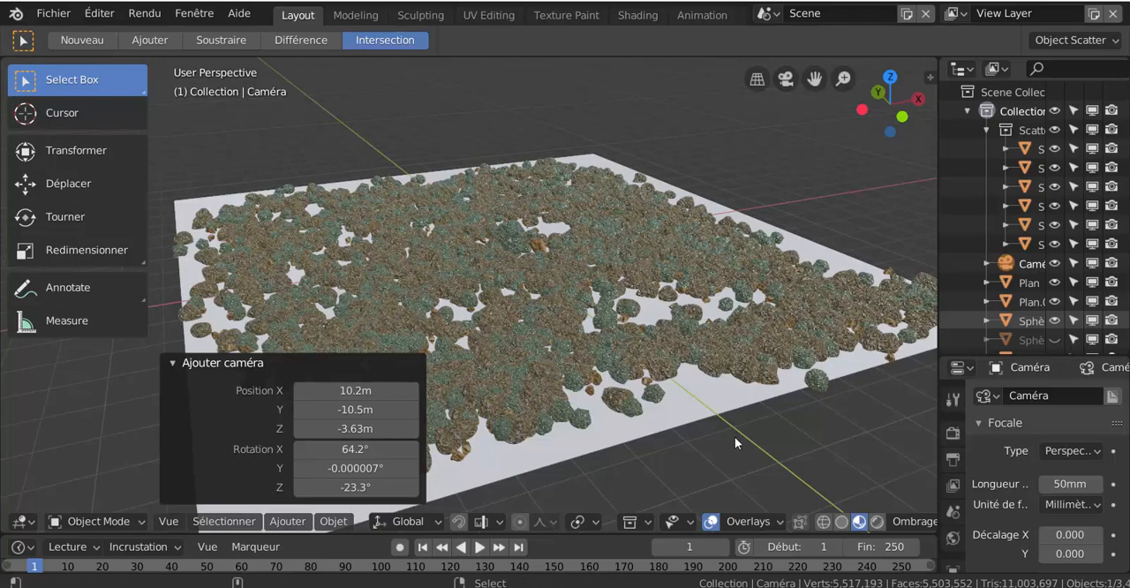
{"action": "key", "text": "KP_0"}
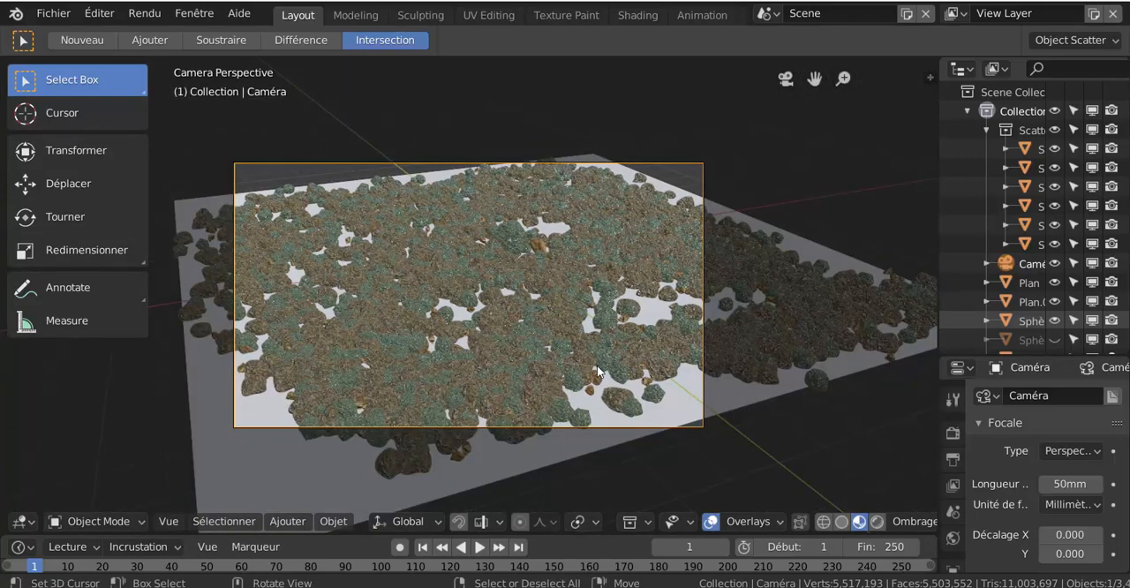
- Select the ground plane Plan and create a new material for it
{"action": "left_click", "coordinate": [341, 478]}
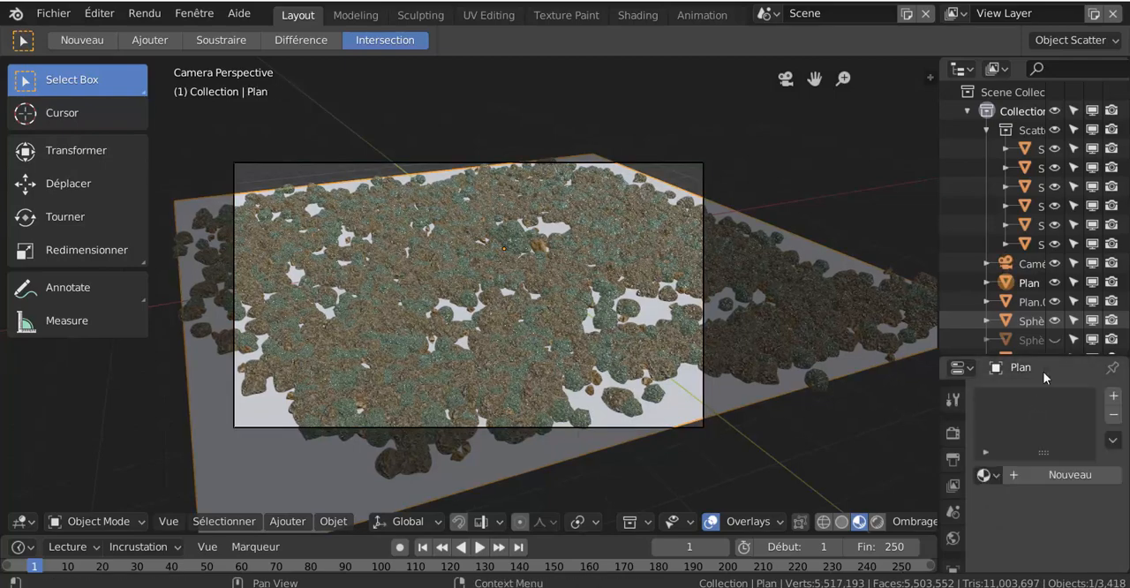
{"action": "scroll", "coordinate": [1061, 302], "scroll_direction": "down", "scroll_amount": 1}
{"action": "left_click", "coordinate": [1039, 472]}
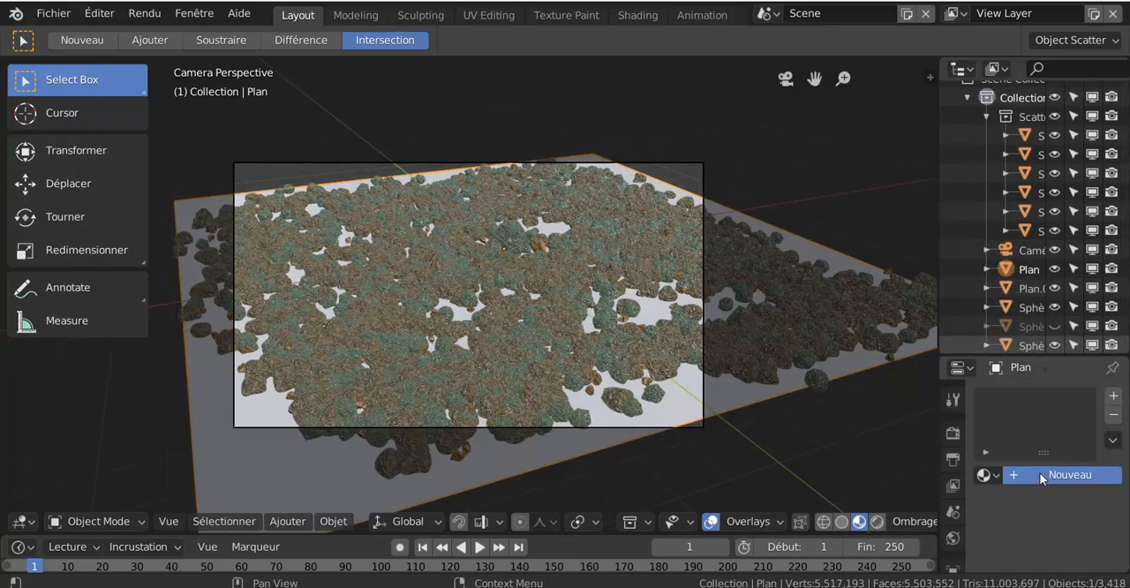
{"action": "scroll", "coordinate": [1040, 473], "scroll_direction": "down", "scroll_amount": 3}
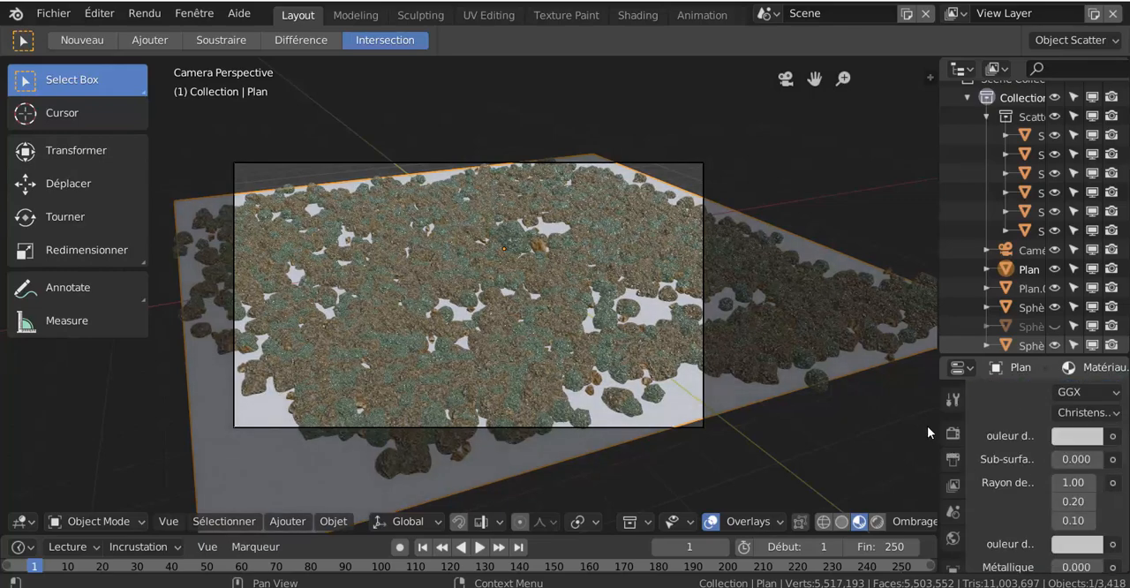
- Widen the properties area and set the plane material's subsurface colour to red, RGB 0.800, 0.008, 0.017
{"action": "left_click_drag", "start_coordinate": [939, 416], "coordinate": [845, 428]}
{"action": "scroll", "coordinate": [1087, 495], "scroll_direction": "down", "scroll_amount": 4}
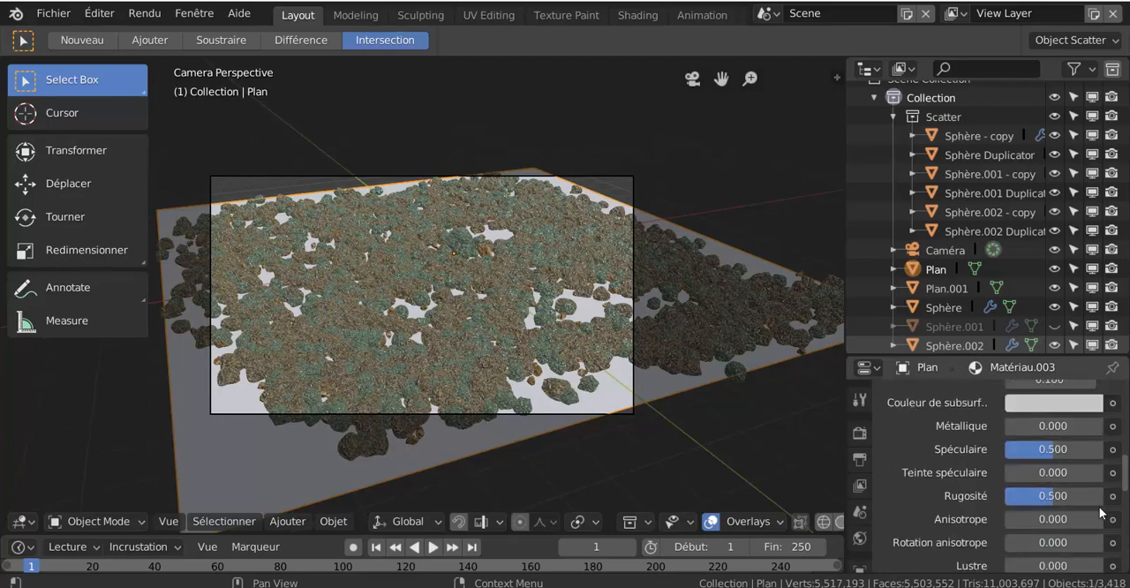
{"action": "left_click", "coordinate": [1058, 406]}
{"action": "left_click", "coordinate": [1010, 262]}
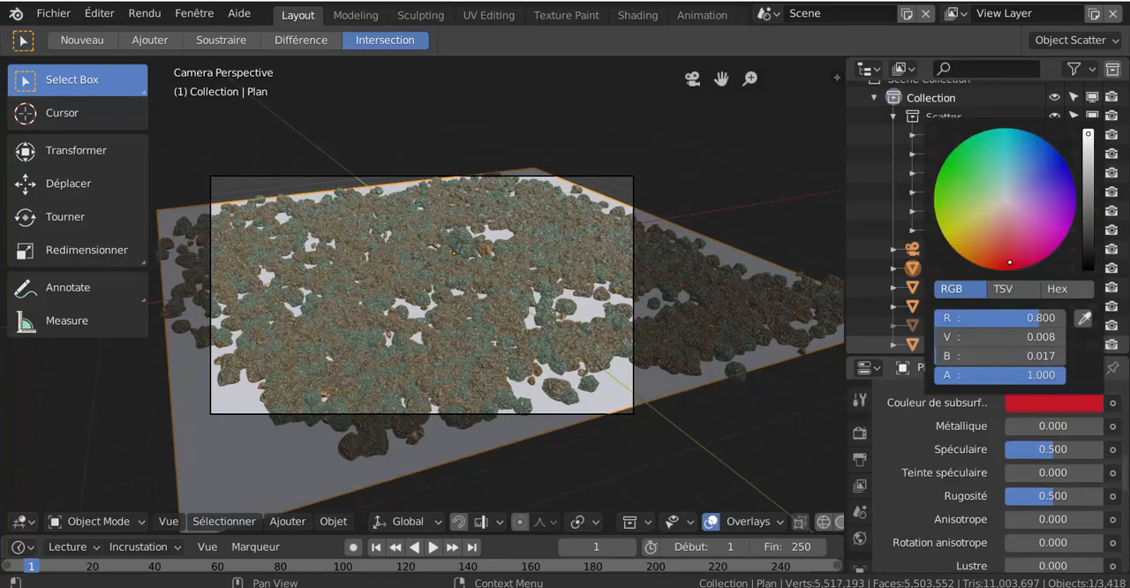
{"action": "scroll", "coordinate": [922, 441], "scroll_direction": "up", "scroll_amount": 5}
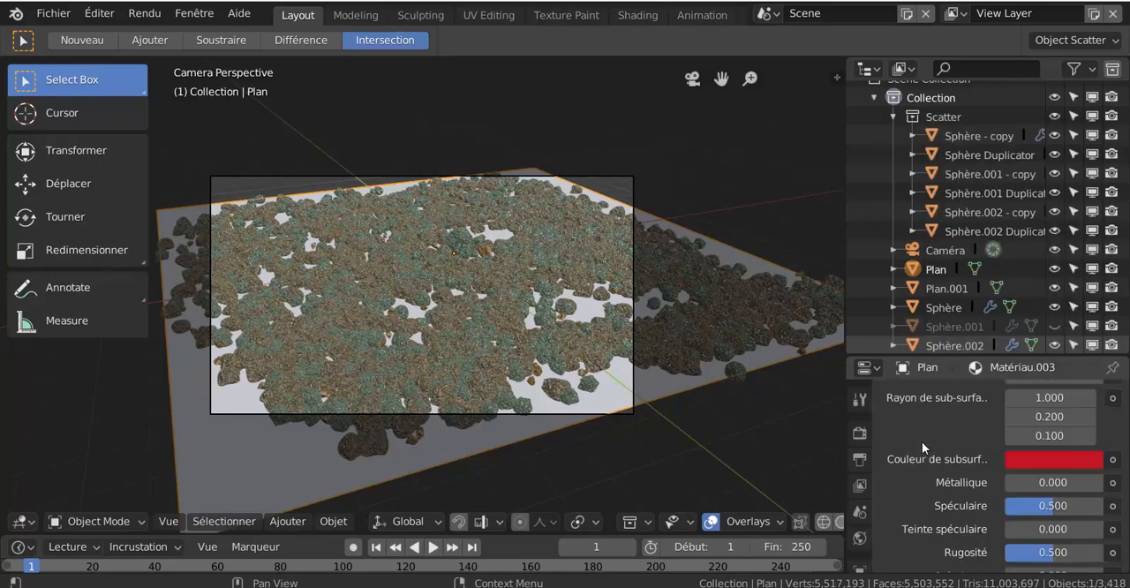
- Switch the plane to Edit Mode and assign its new material to the selected face
{"action": "scroll", "coordinate": [923, 441], "scroll_direction": "up", "scroll_amount": 1}
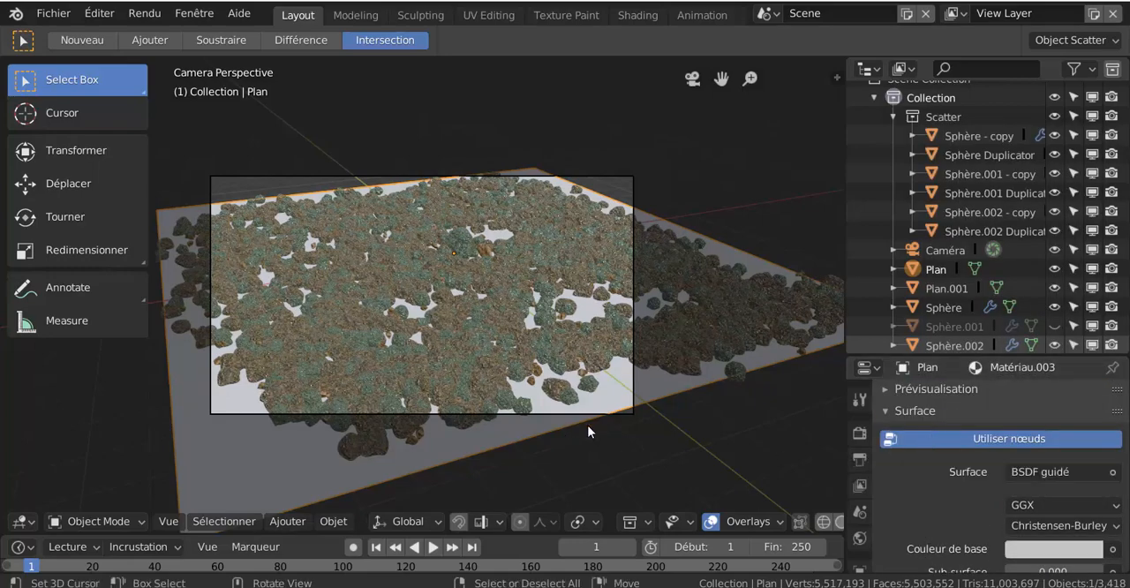
{"action": "key", "text": "ctrl+Tab"}
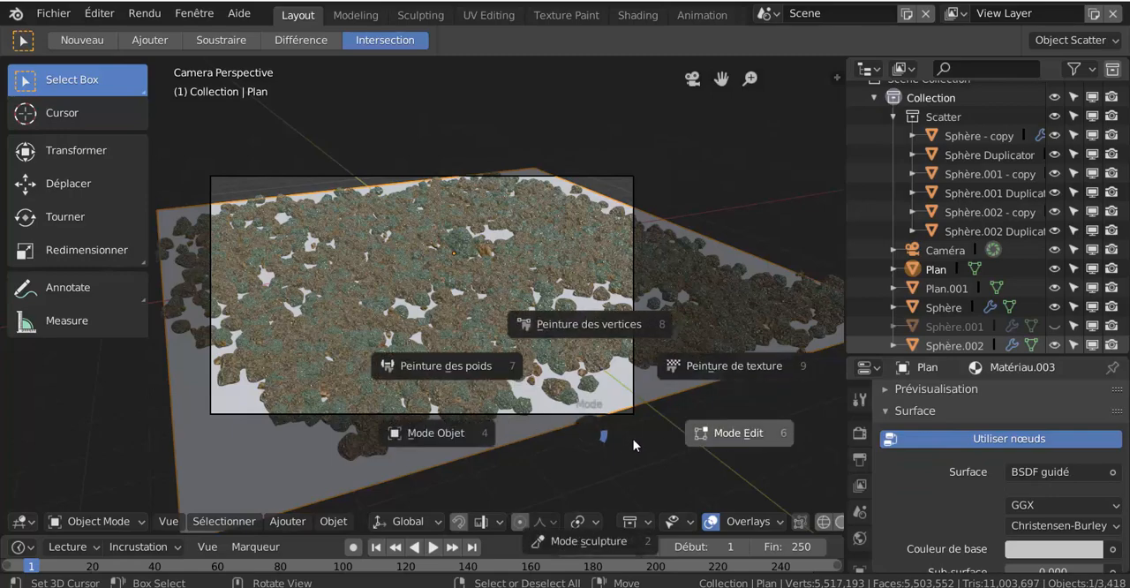
{"action": "left_click", "coordinate": [732, 439]}
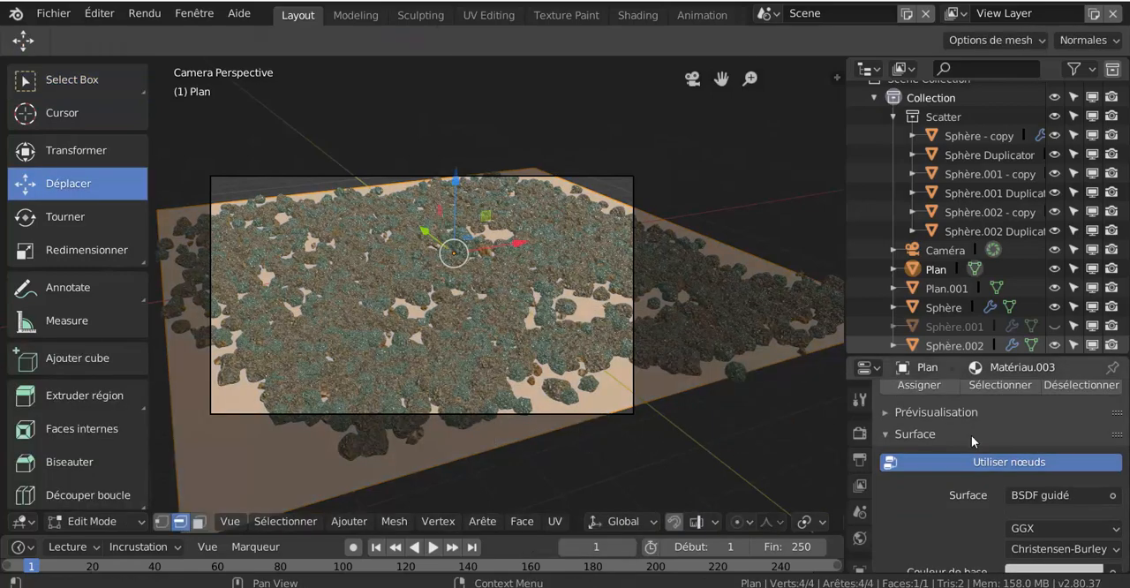
{"action": "scroll", "coordinate": [1004, 406], "scroll_direction": "up", "scroll_amount": 3}
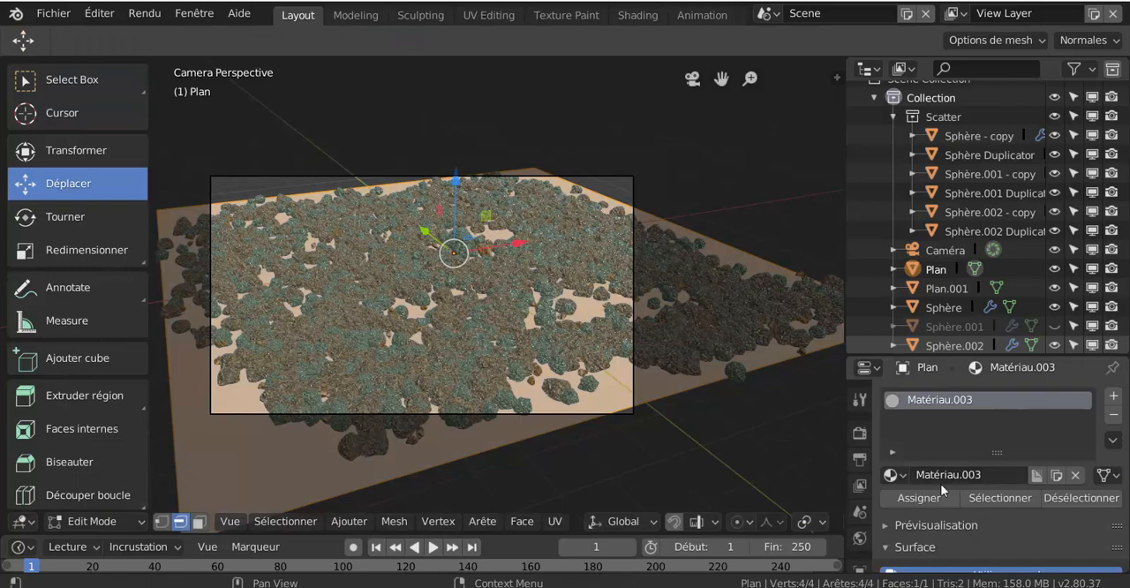
{"action": "left_click", "coordinate": [918, 500]}
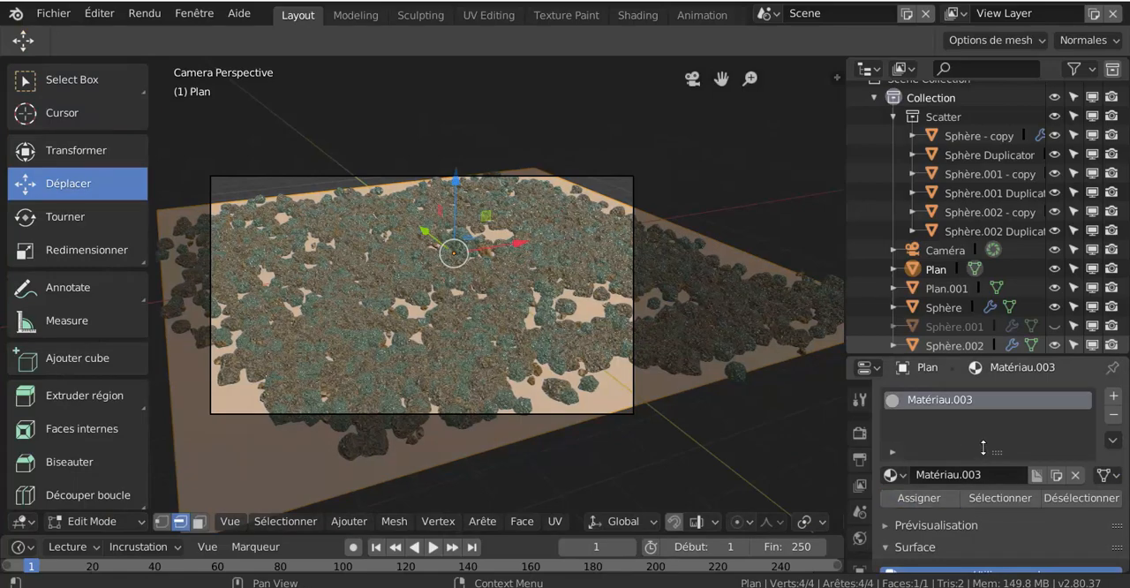
- Set the base colour of the plane's material to red, RGB 0.800, 0.007, 0.040
{"action": "scroll", "coordinate": [987, 464], "scroll_direction": "down", "scroll_amount": 4}
{"action": "scroll", "coordinate": [997, 482], "scroll_direction": "down", "scroll_amount": 4}
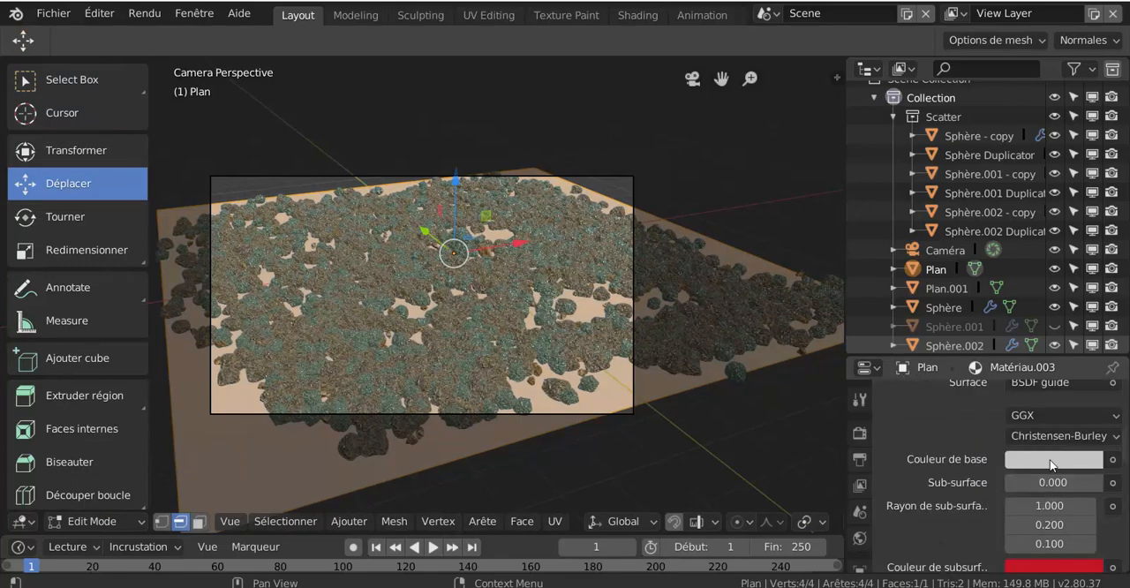
{"action": "left_click", "coordinate": [1051, 460]}
{"action": "left_click", "coordinate": [1021, 317]}
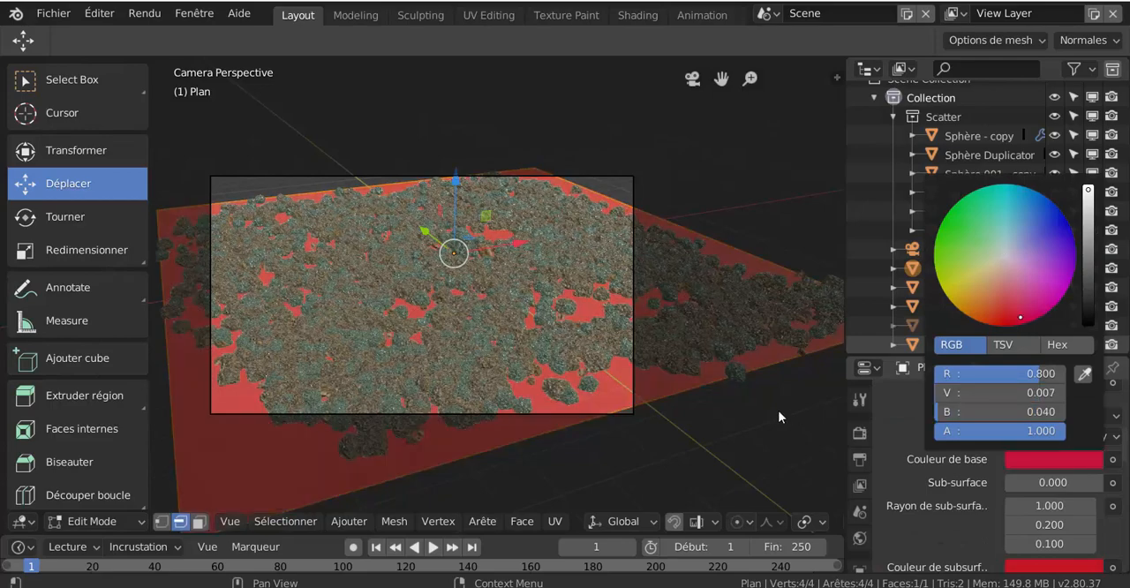
- Set the plane material's metallic value to 0.361 and switch the viewport to rendered shading
{"action": "scroll", "coordinate": [993, 497], "scroll_direction": "down", "scroll_amount": 5}
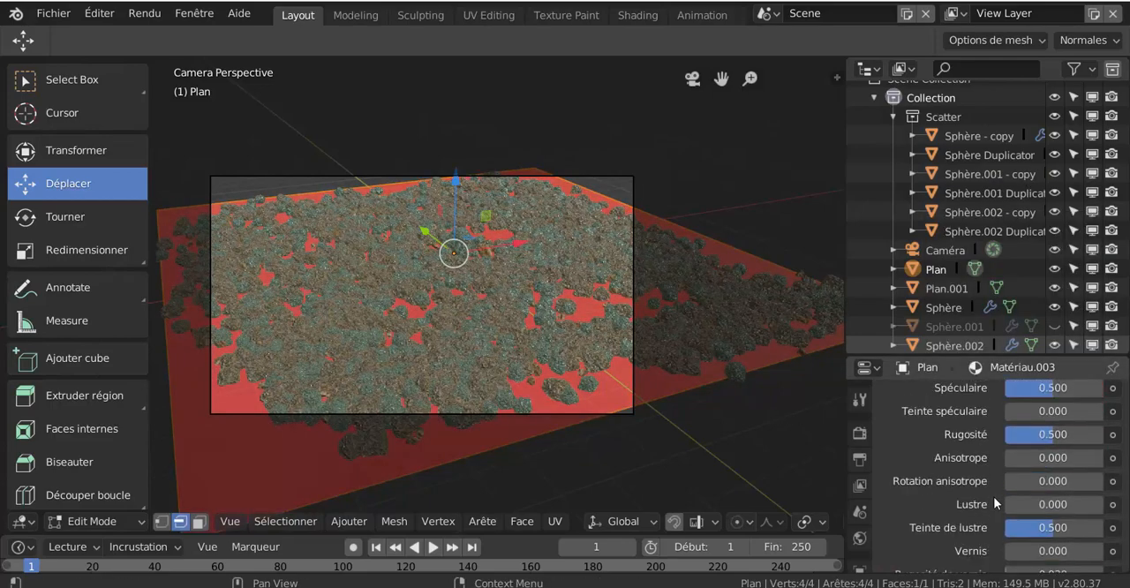
{"action": "scroll", "coordinate": [994, 496], "scroll_direction": "up", "scroll_amount": 6}
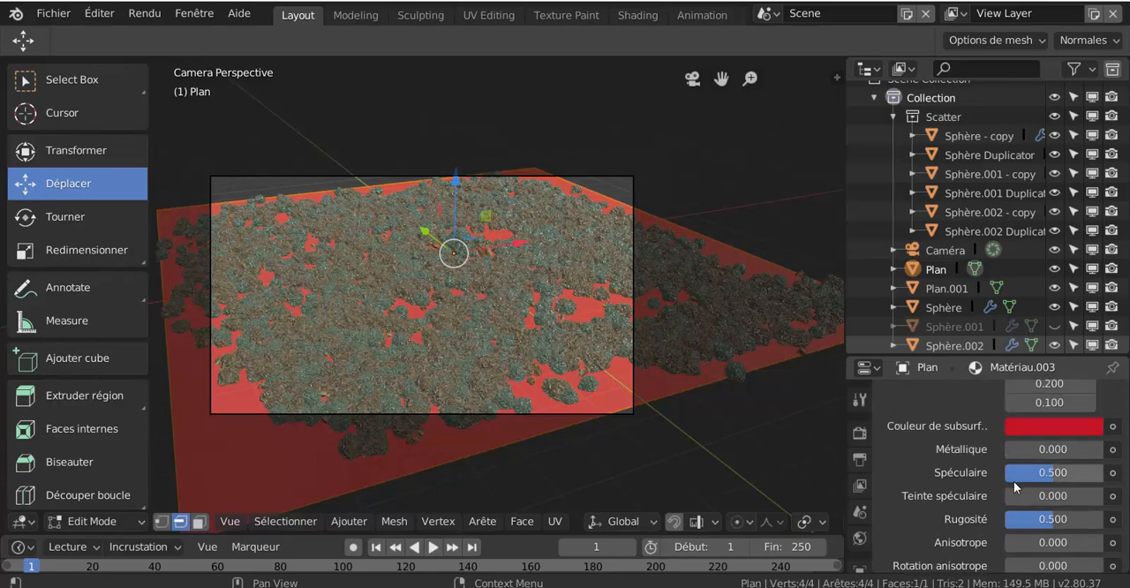
{"action": "left_click_drag", "start_coordinate": [1054, 449], "coordinate": [1090, 449]}
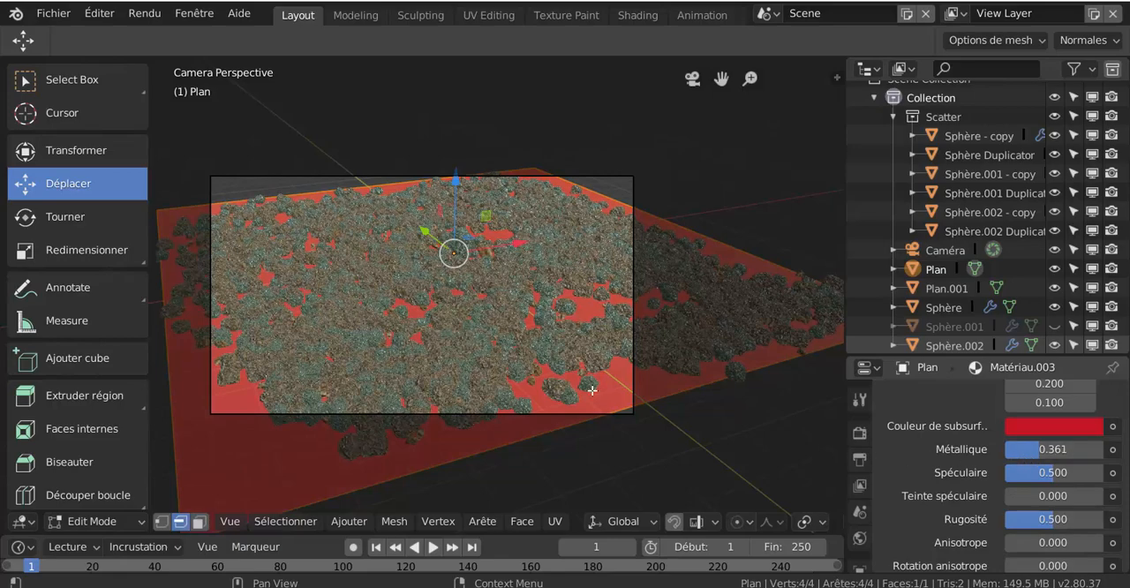
{"action": "scroll", "coordinate": [805, 528], "scroll_direction": "down", "scroll_amount": 6}
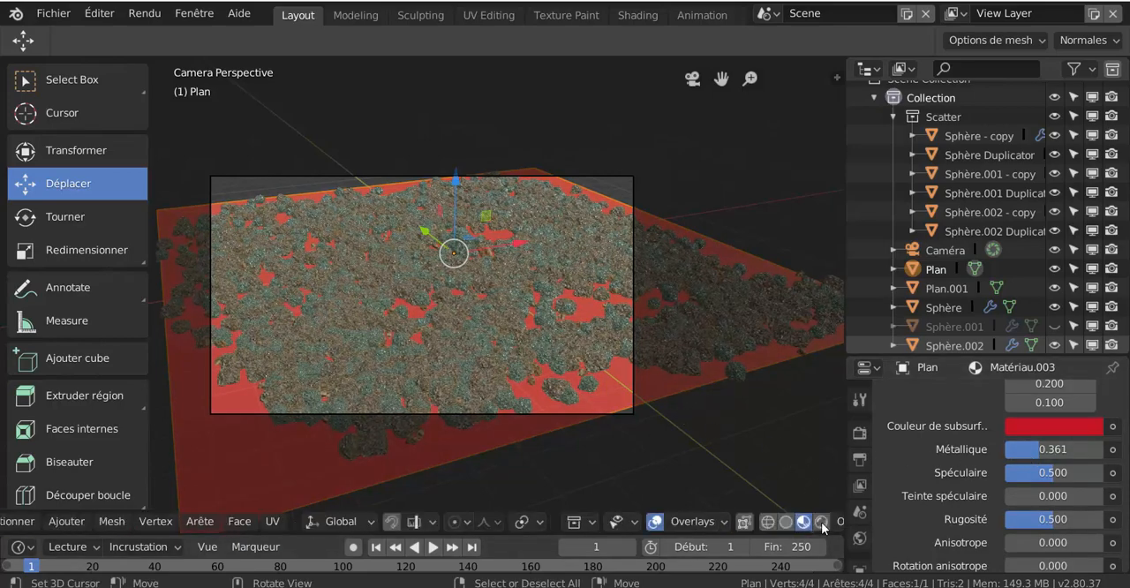
{"action": "left_click", "coordinate": [822, 522]}
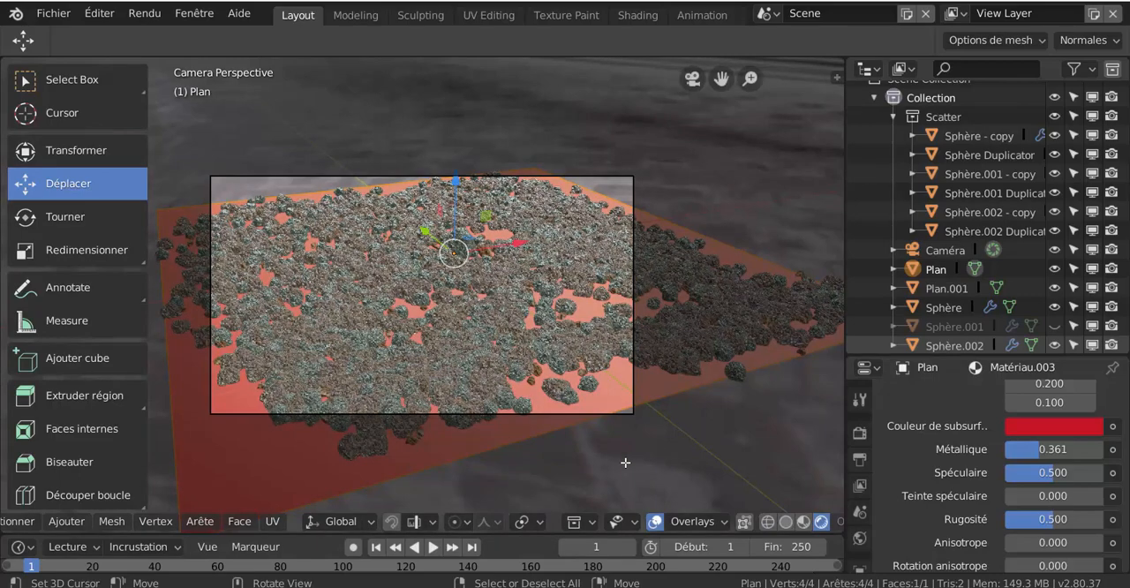
{"action": "scroll", "coordinate": [624, 462], "scroll_direction": "up", "scroll_amount": 2}
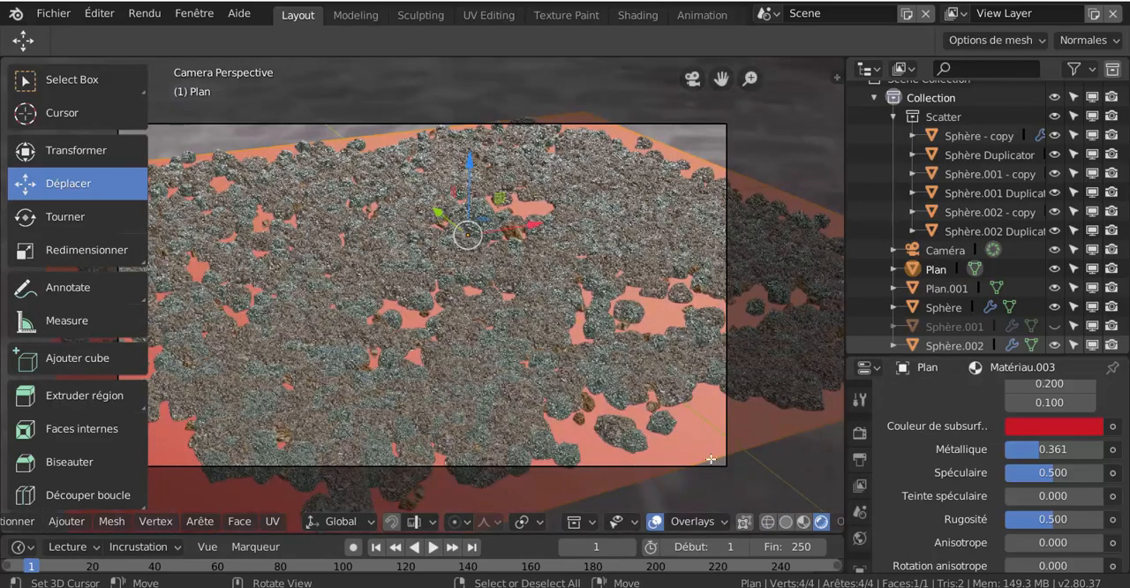
- Lower the roughness of the plane's material to 0.006 and check the reflections through the camera
{"action": "left_click_drag", "start_coordinate": [1079, 520], "coordinate": [1031, 519]}
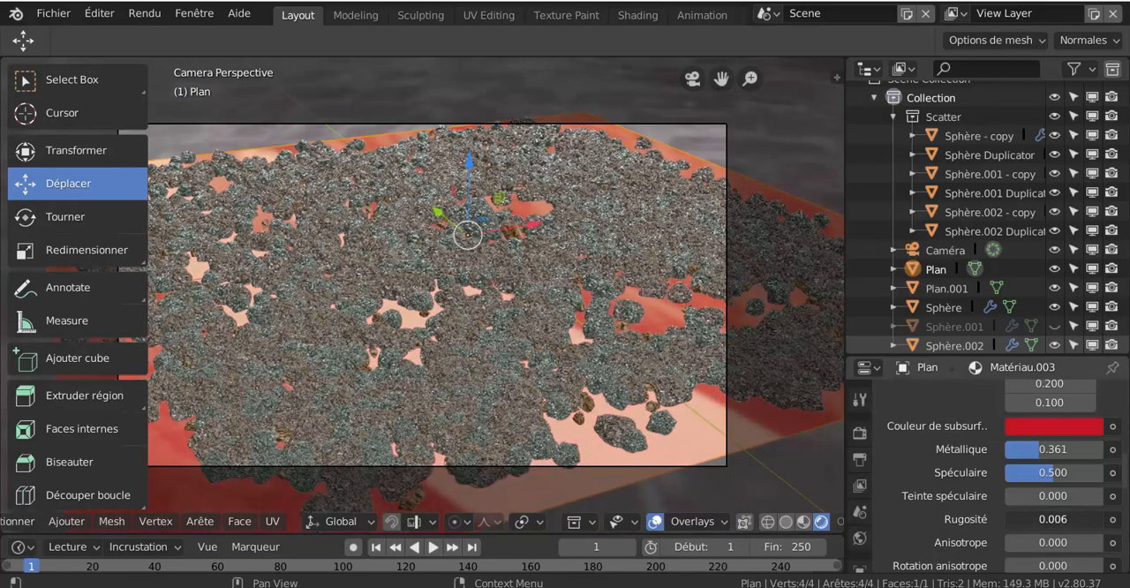
{"action": "scroll", "coordinate": [650, 448], "scroll_direction": "down", "scroll_amount": 3}
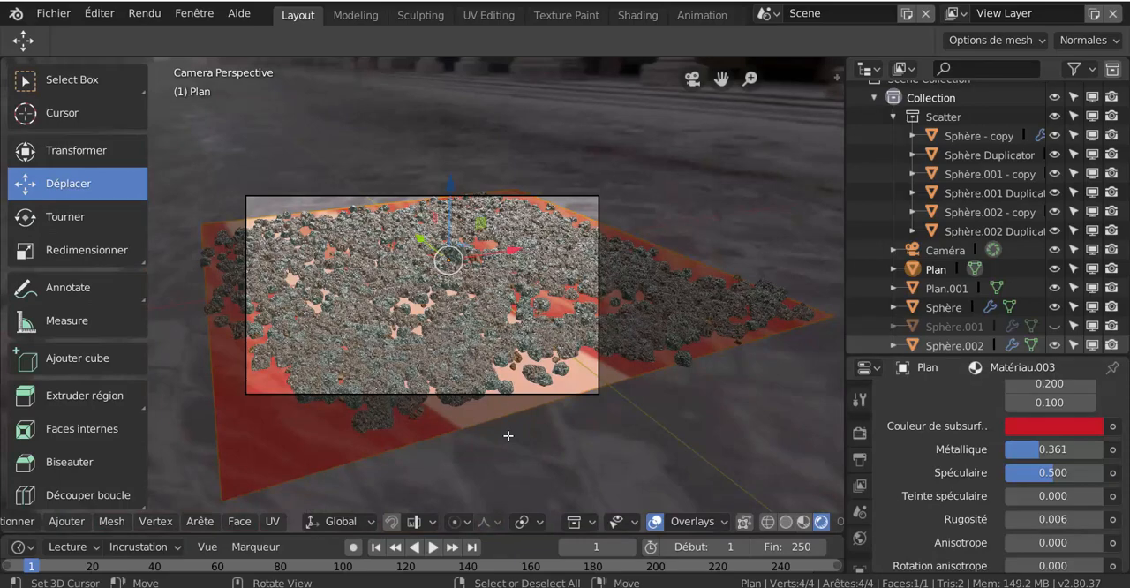
{"action": "scroll", "coordinate": [509, 435], "scroll_direction": "up", "scroll_amount": 1}
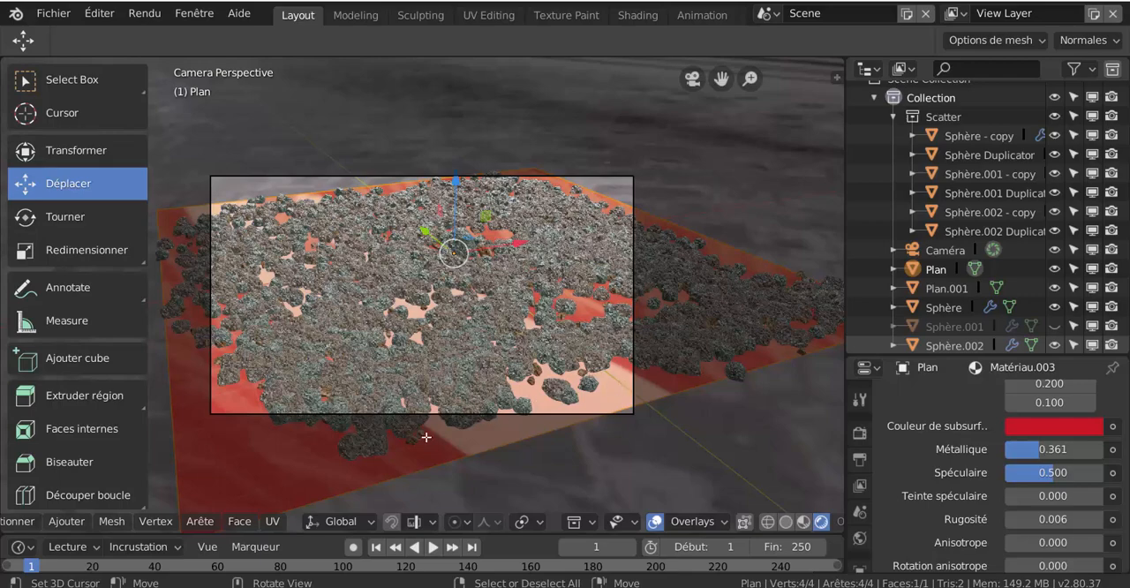
- Try the Additif and Multiplier blend modes on the plane's red material
{"action": "scroll", "coordinate": [942, 485], "scroll_direction": "down", "scroll_amount": 8}
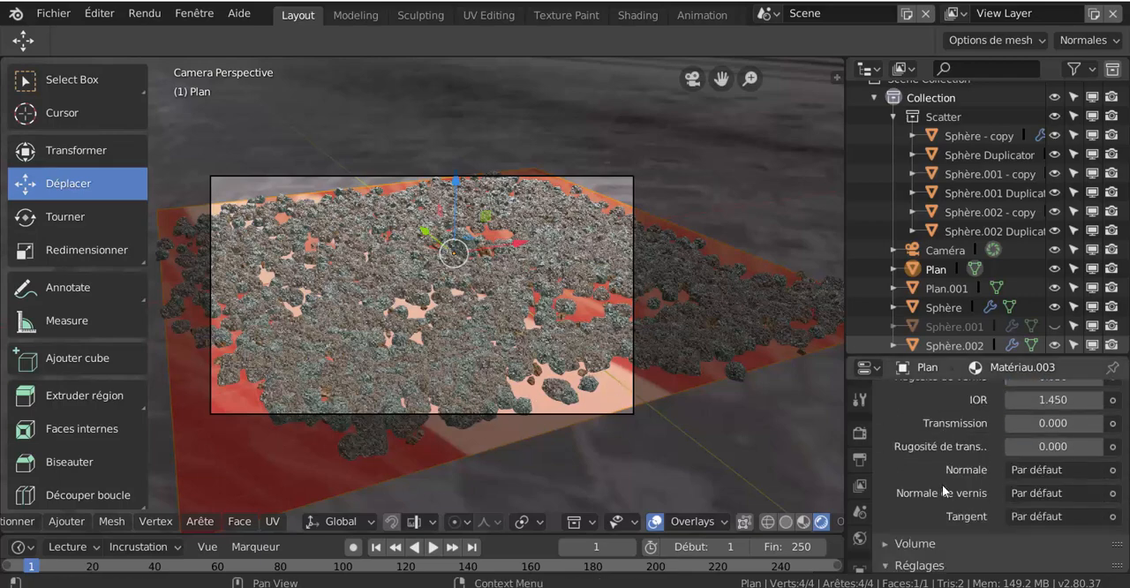
{"action": "scroll", "coordinate": [951, 535], "scroll_direction": "down", "scroll_amount": 5}
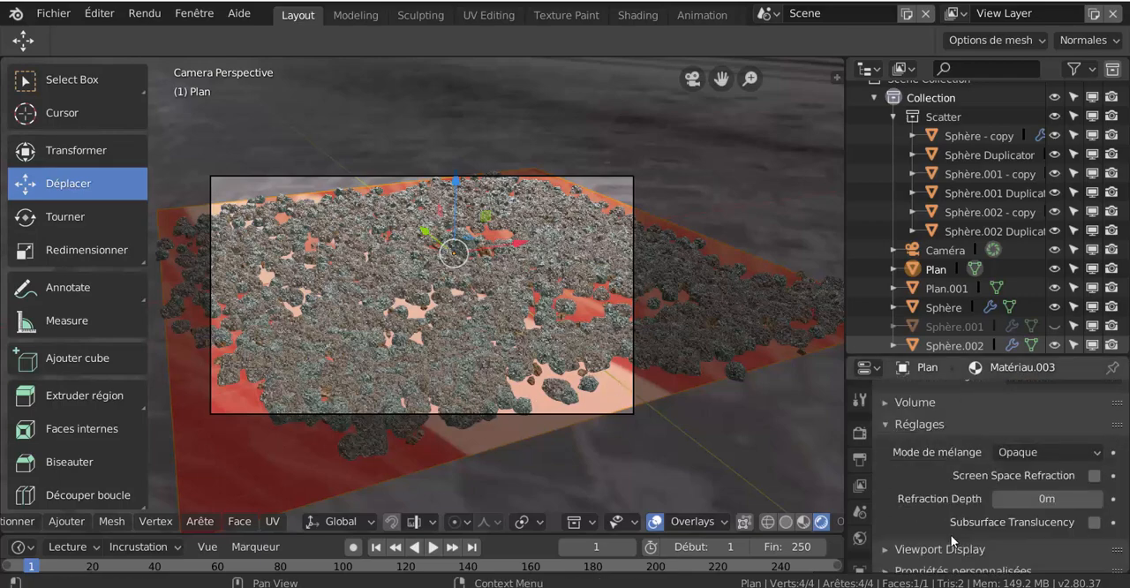
{"action": "scroll", "coordinate": [947, 515], "scroll_direction": "down", "scroll_amount": 1}
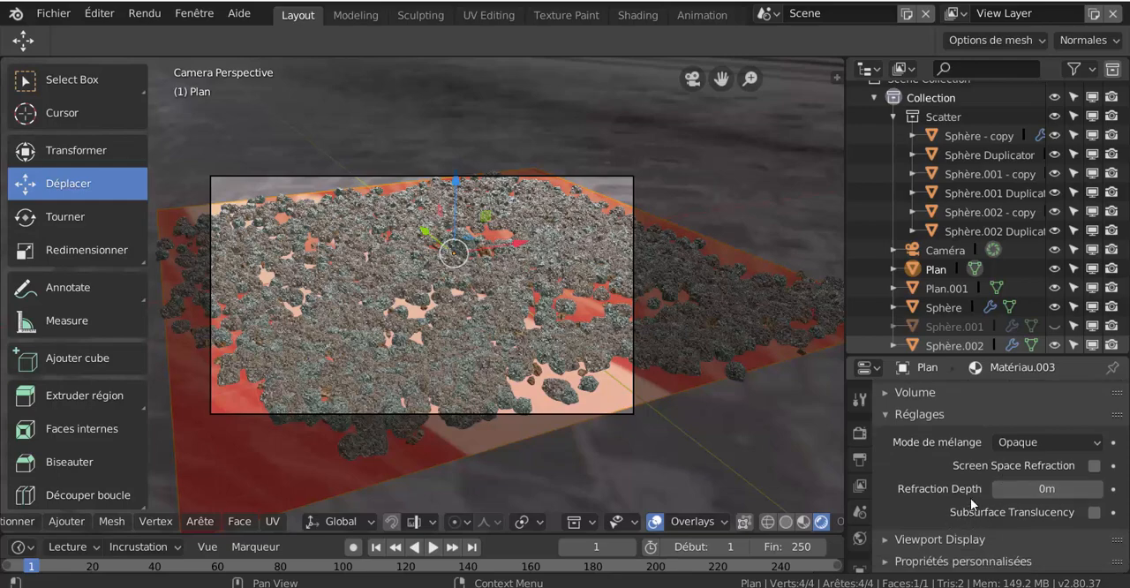
{"action": "left_click", "coordinate": [1035, 446]}
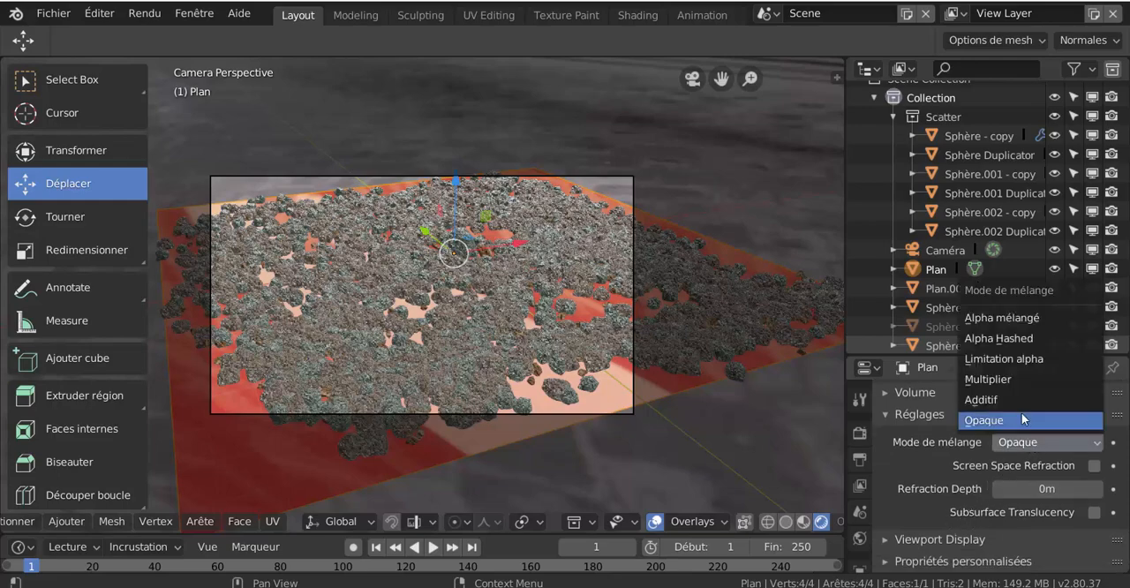
{"action": "left_click", "coordinate": [1021, 403]}
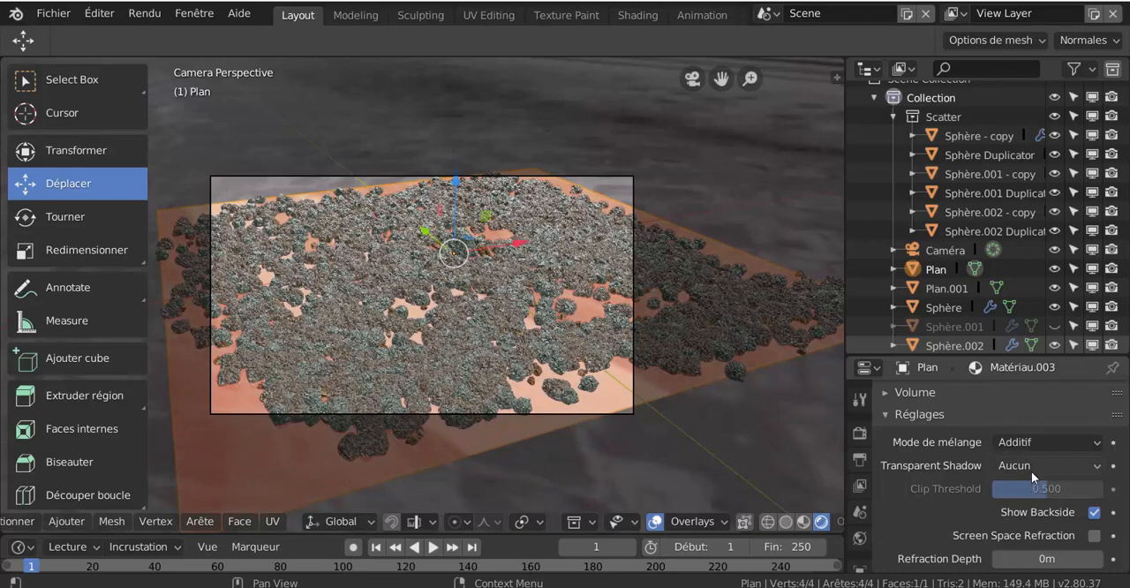
{"action": "left_click", "coordinate": [1038, 445]}
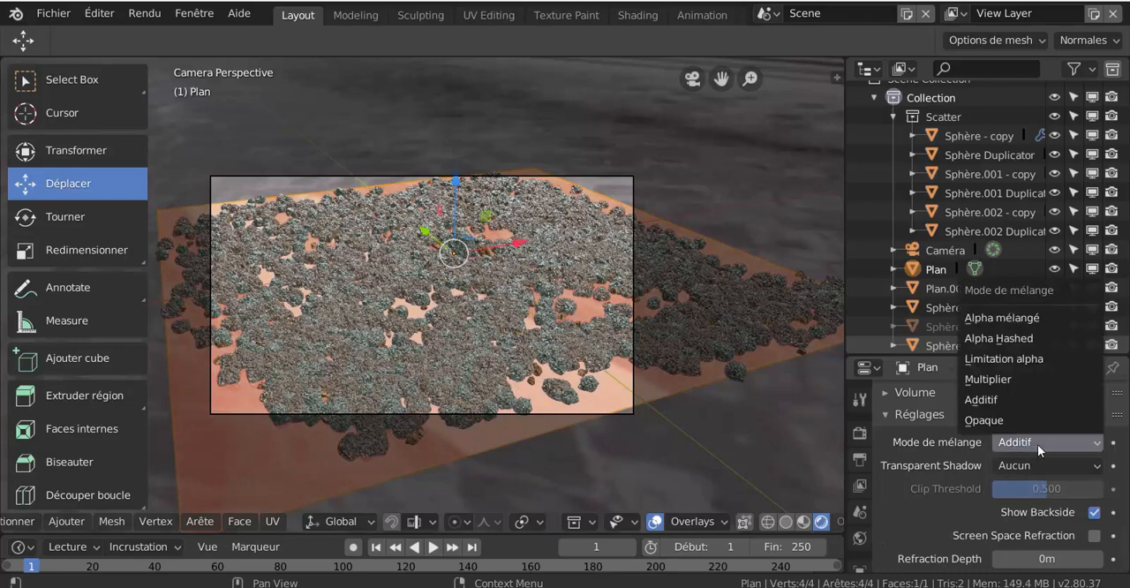
{"action": "left_click", "coordinate": [1030, 385]}
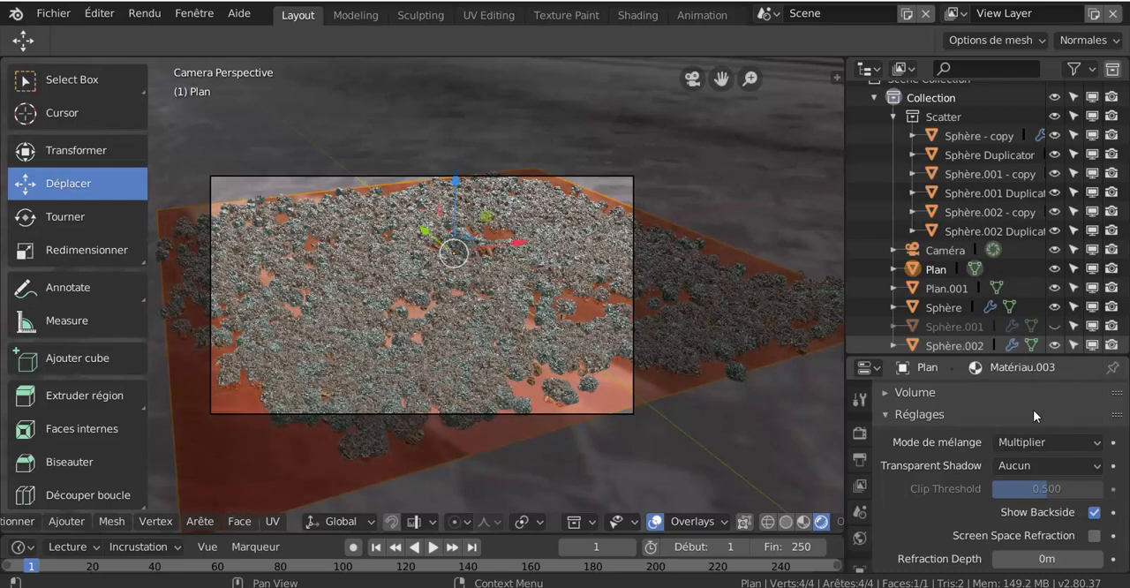
- Try the Limitation alpha and Alpha mélangé blend modes on the plane's material and return it to Opaque
{"action": "left_click", "coordinate": [1030, 441]}
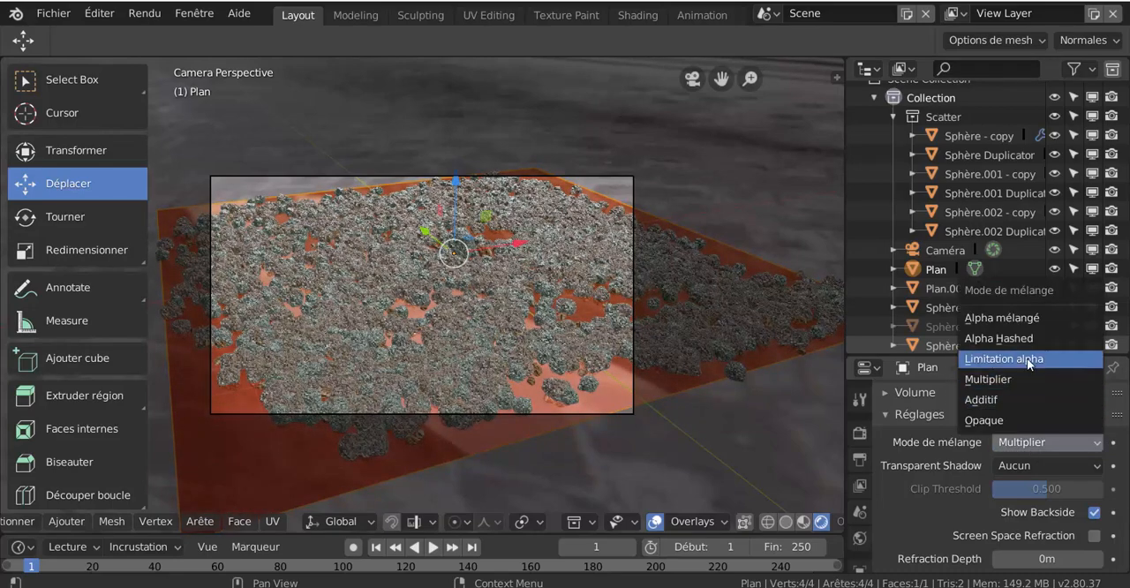
{"action": "left_click", "coordinate": [1029, 362]}
{"action": "left_click", "coordinate": [1034, 440]}
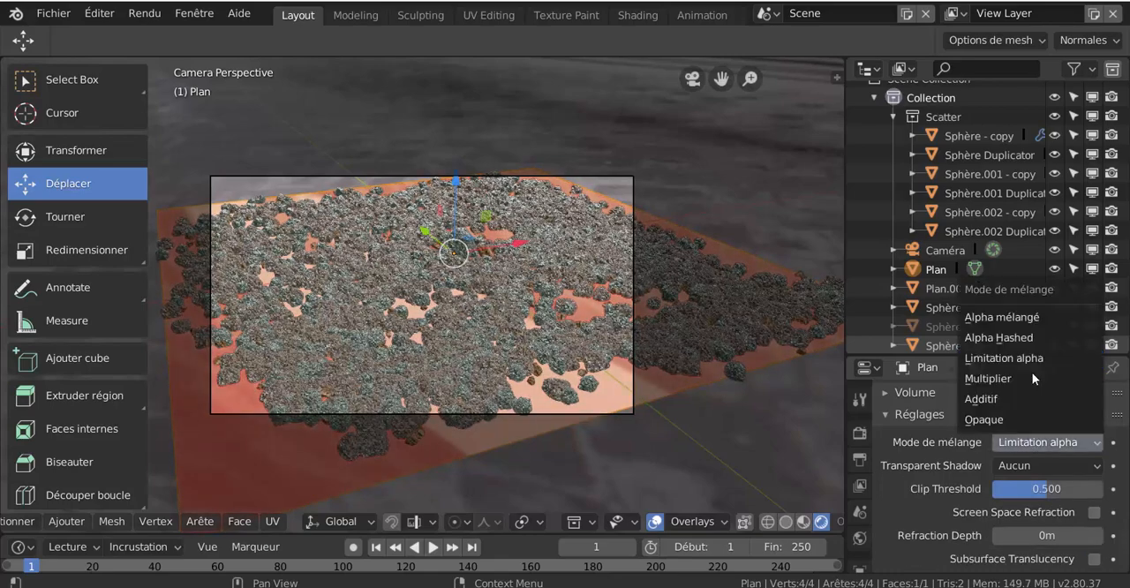
{"action": "left_click", "coordinate": [1035, 319]}
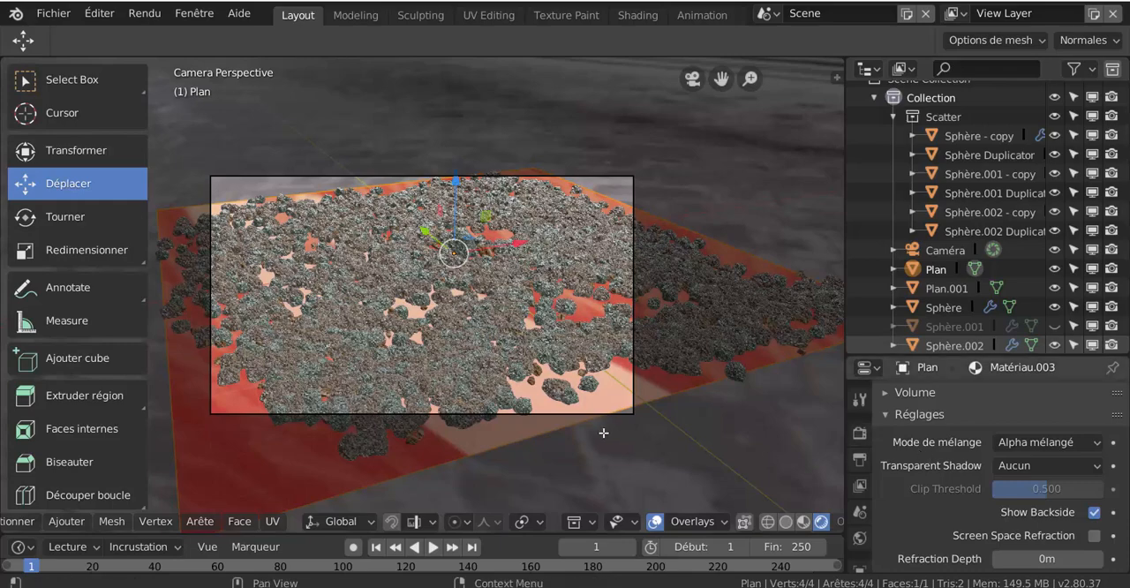
{"action": "scroll", "coordinate": [682, 446], "scroll_direction": "up", "scroll_amount": 3}
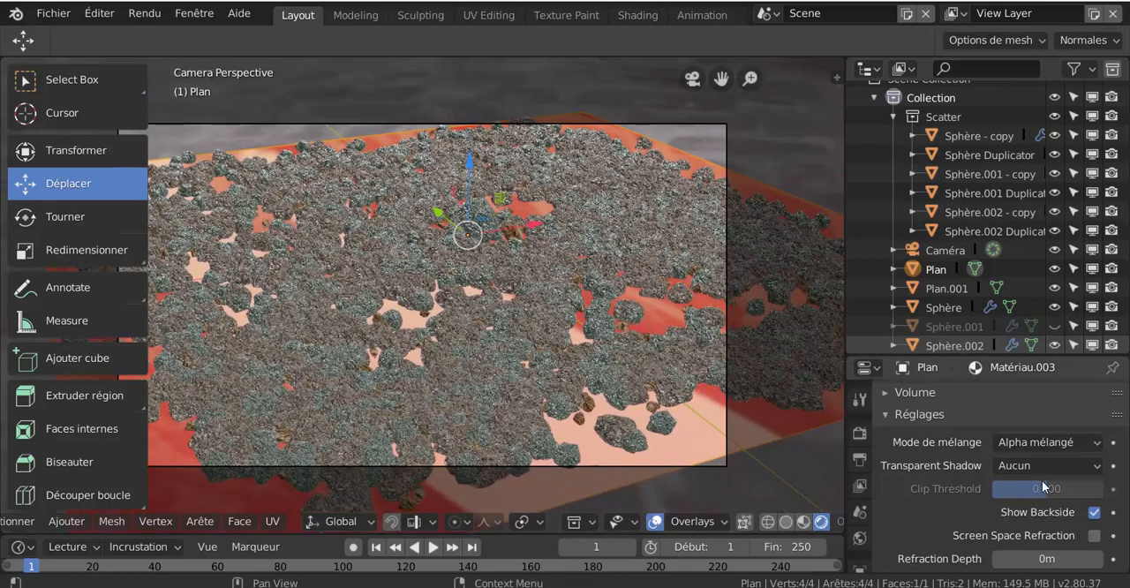
{"action": "left_click", "coordinate": [1048, 439]}
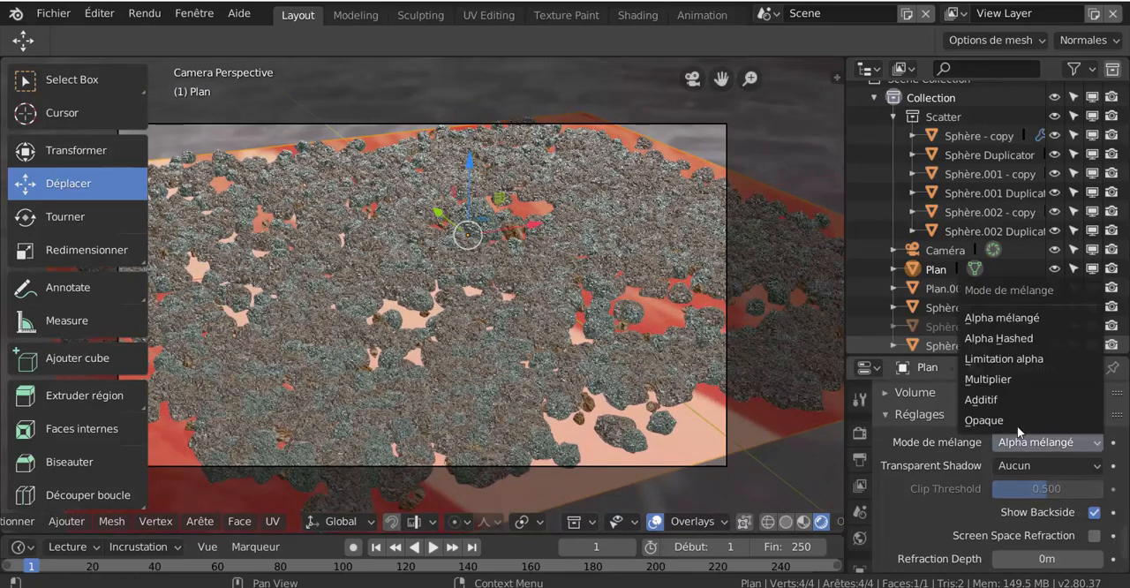
{"action": "left_click", "coordinate": [1019, 423]}
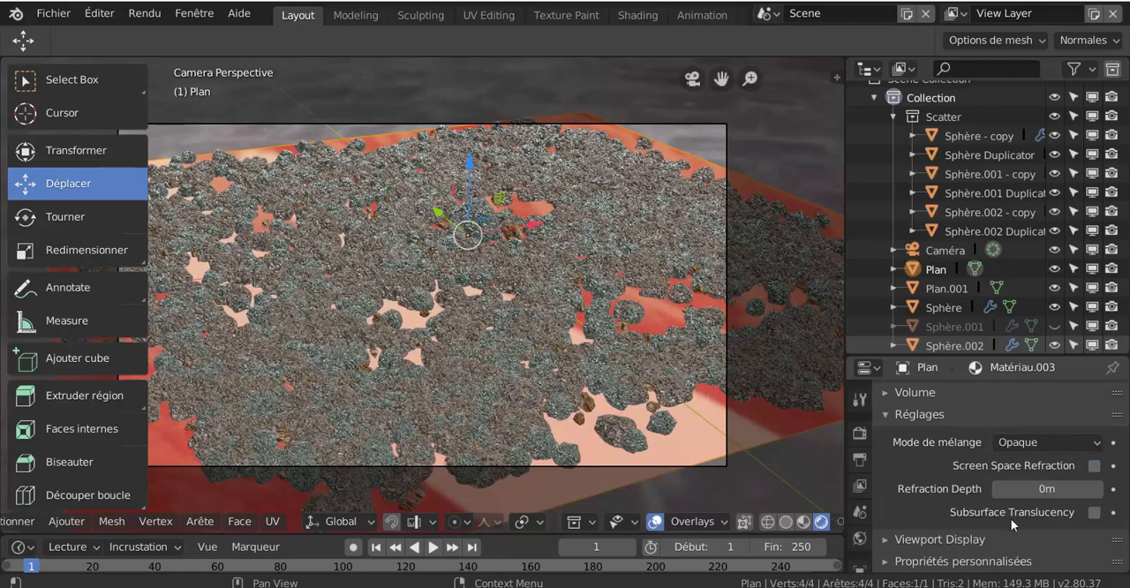
- Try Screen Space Refraction and Subsurface Translucency on the plane's material, leaving both disabled
{"action": "left_click", "coordinate": [1094, 467]}
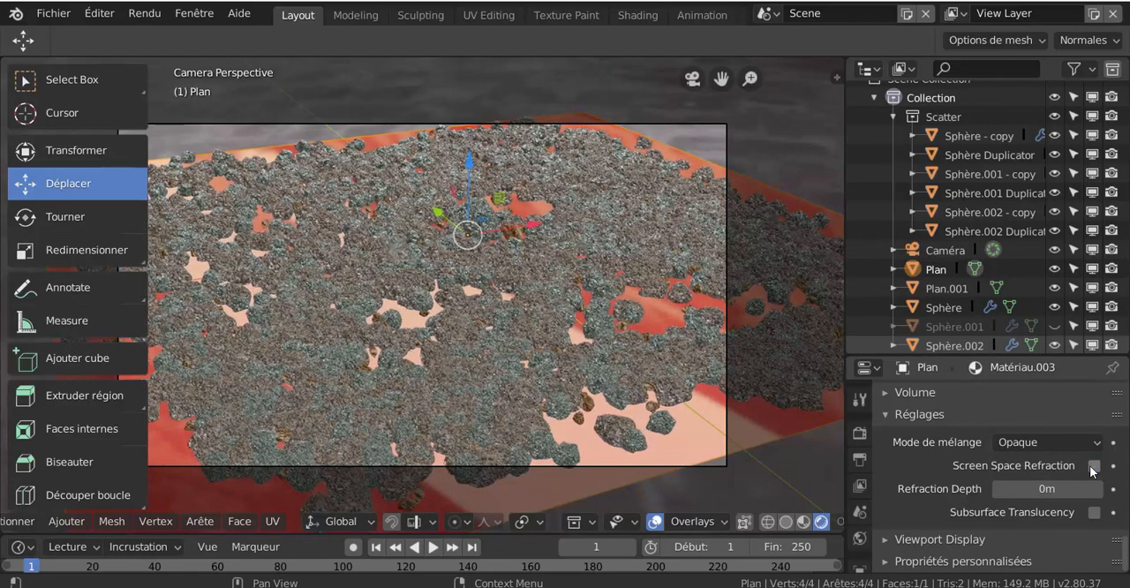
{"action": "left_click", "coordinate": [1094, 466]}
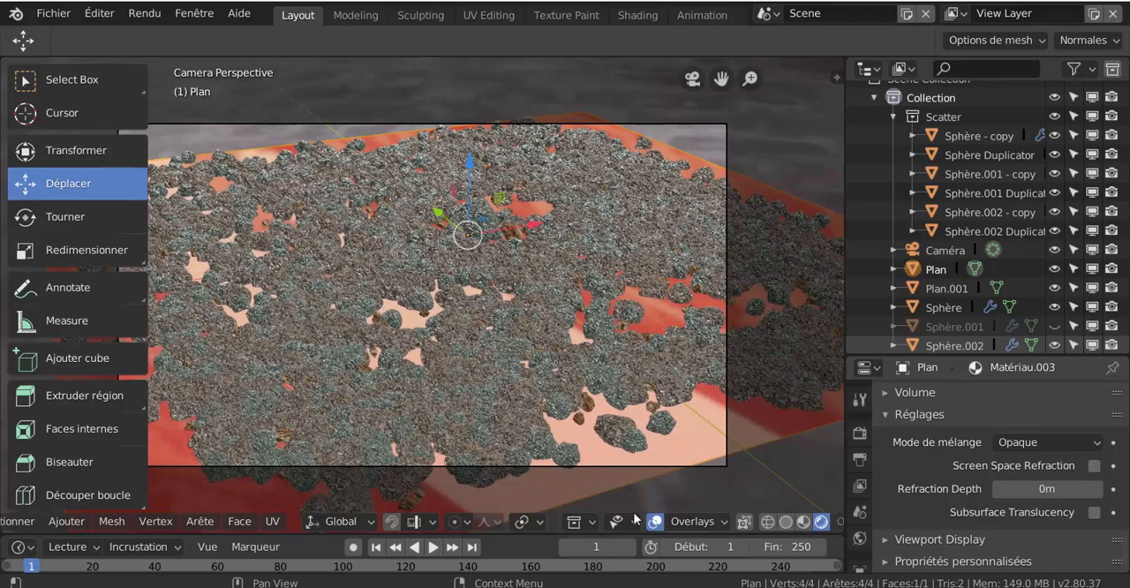
{"action": "left_click", "coordinate": [1095, 513]}
{"action": "left_click", "coordinate": [1095, 513]}
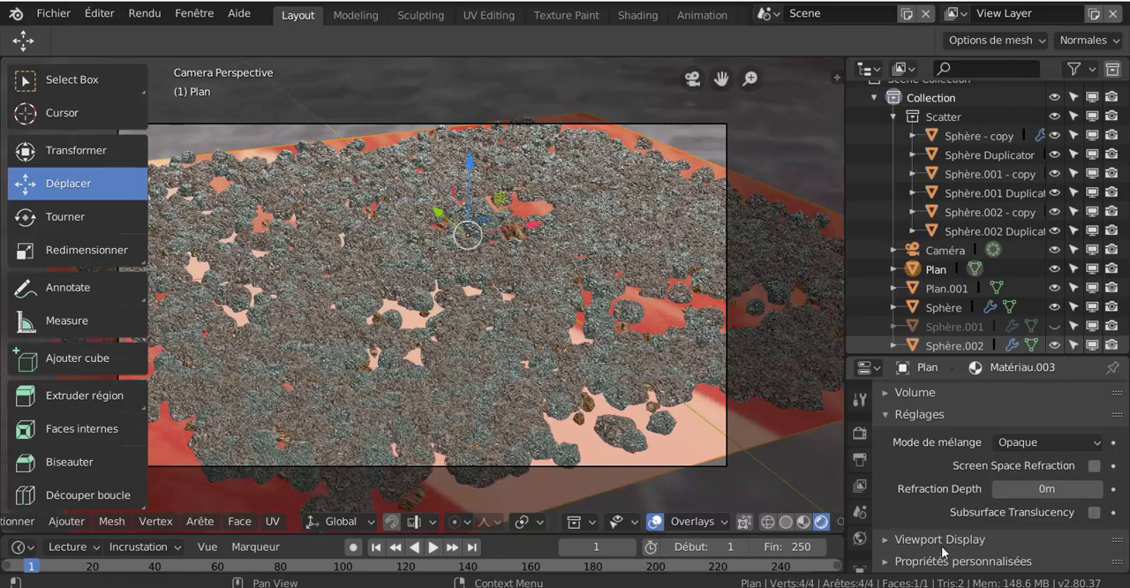
- Set the plane material's sheen tint to 0.000 and its metallic value to 1.000
{"action": "scroll", "coordinate": [944, 552], "scroll_direction": "up", "scroll_amount": 10}
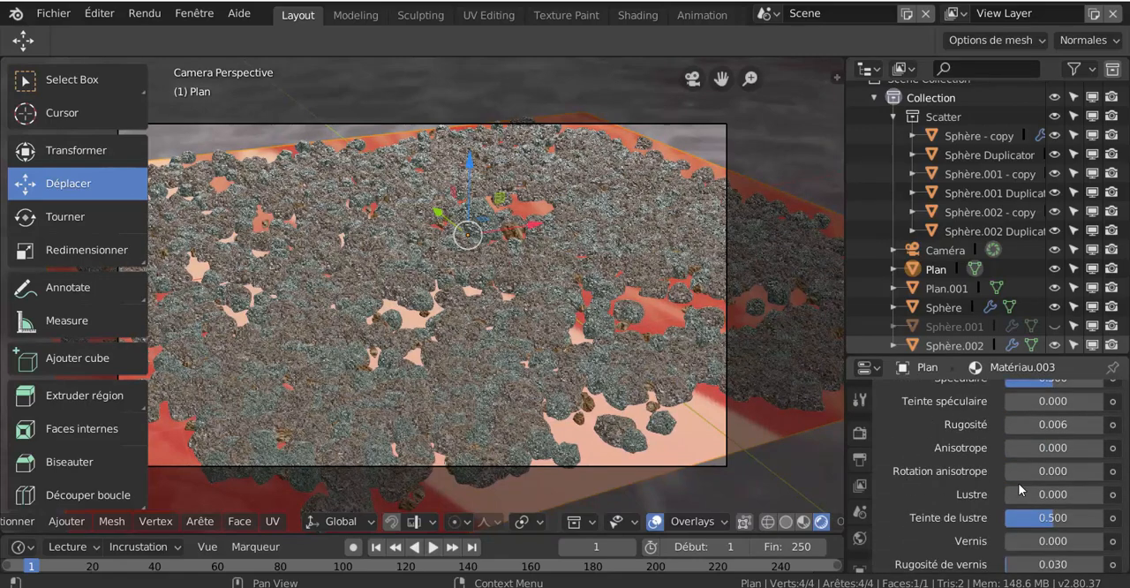
{"action": "left_click_drag", "start_coordinate": [1050, 523], "coordinate": [996, 524]}
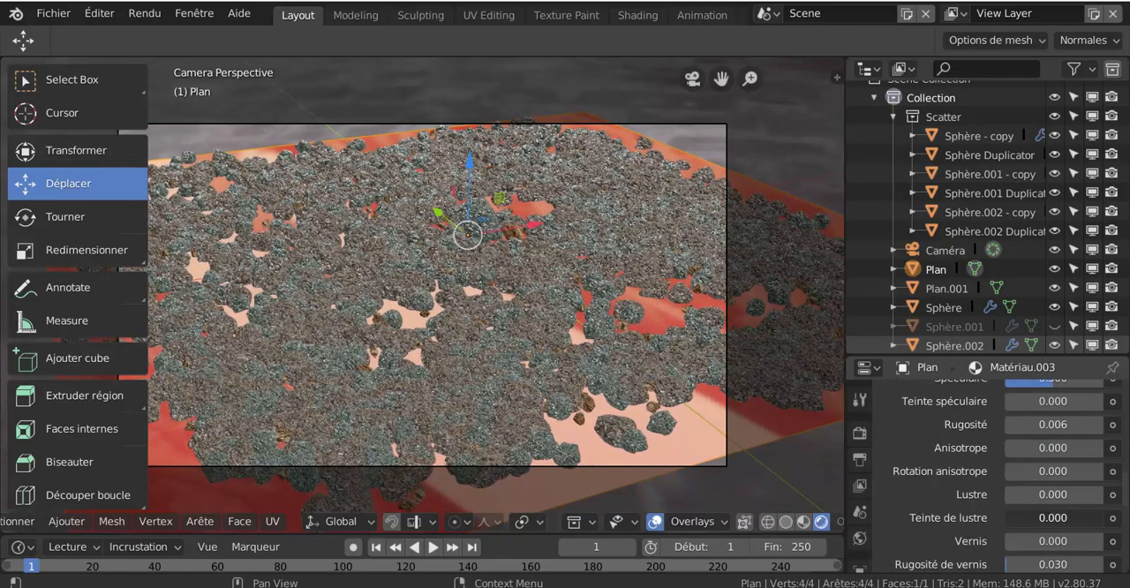
{"action": "scroll", "coordinate": [1009, 435], "scroll_direction": "up", "scroll_amount": 4}
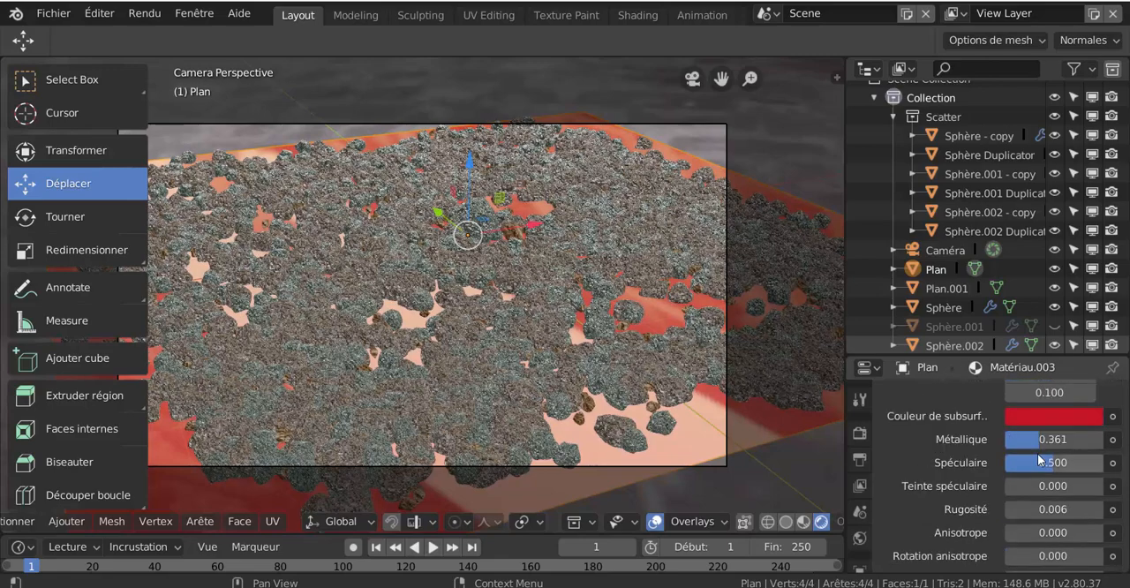
{"action": "left_click_drag", "start_coordinate": [1051, 439], "coordinate": [1108, 439]}
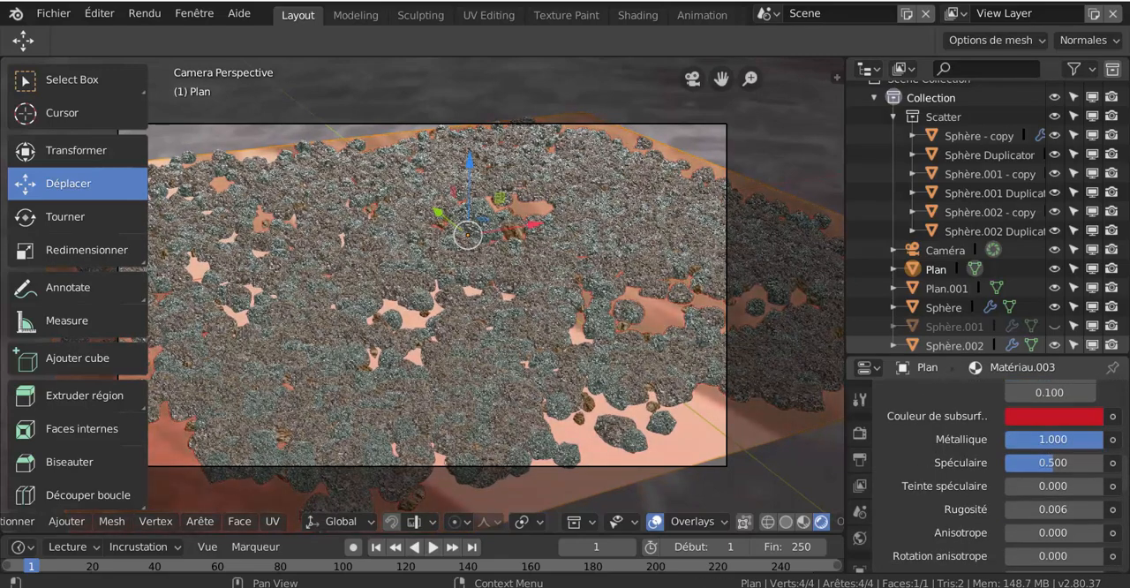
{"action": "scroll", "coordinate": [1031, 412], "scroll_direction": "down", "scroll_amount": 1}
{"action": "scroll", "coordinate": [535, 404], "scroll_direction": "down", "scroll_amount": 3}
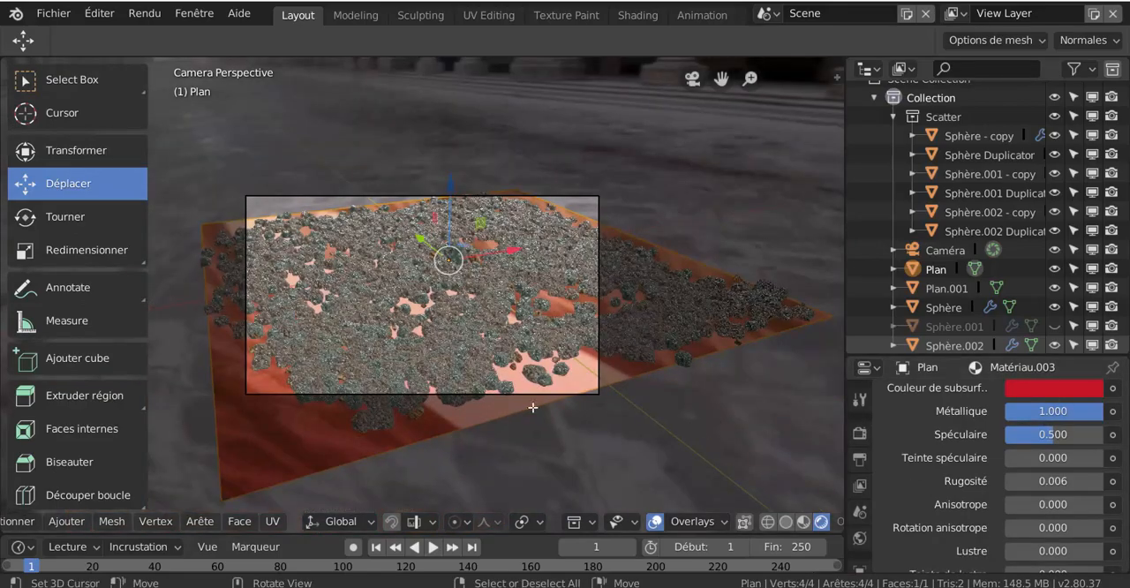
- Lower the plane's selected face by about 0.34 m along the Z axis and deselect it
{"action": "middle_click_drag", "start_coordinate": [424, 452], "coordinate": [328, 466]}
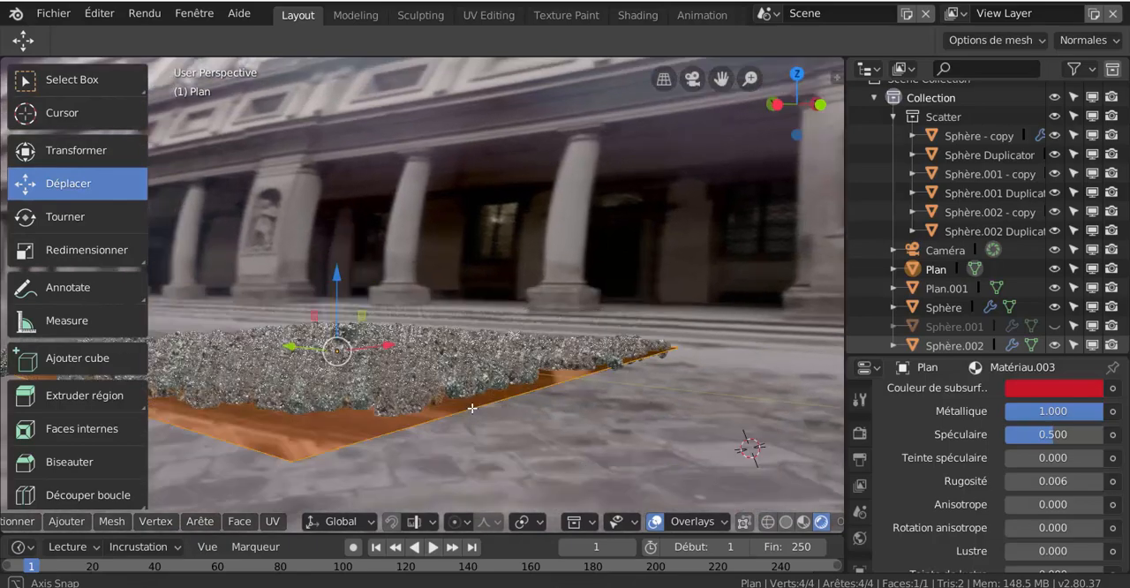
{"action": "mouse_move", "coordinate": [339, 284]}
{"action": "left_mouse_down"}
{"action": "mouse_move", "coordinate": [343, 302]}
{"action": "mouse_move", "coordinate": [348, 283]}
{"action": "left_mouse_up"}
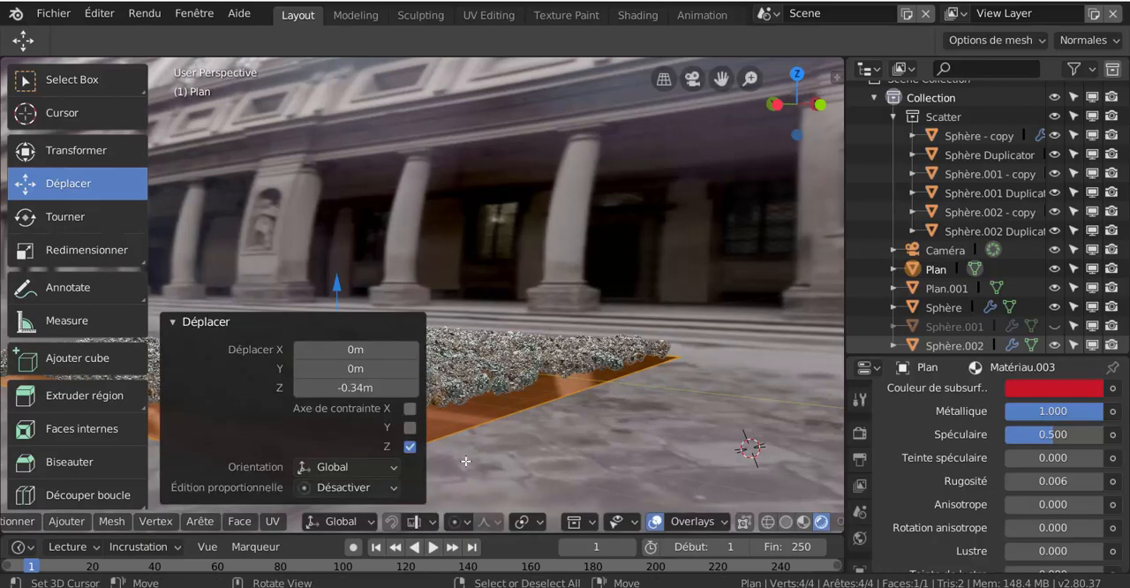
{"action": "middle_click_drag", "start_coordinate": [493, 464], "coordinate": [457, 461]}
{"action": "middle_click_drag", "start_coordinate": [596, 454], "coordinate": [555, 456]}
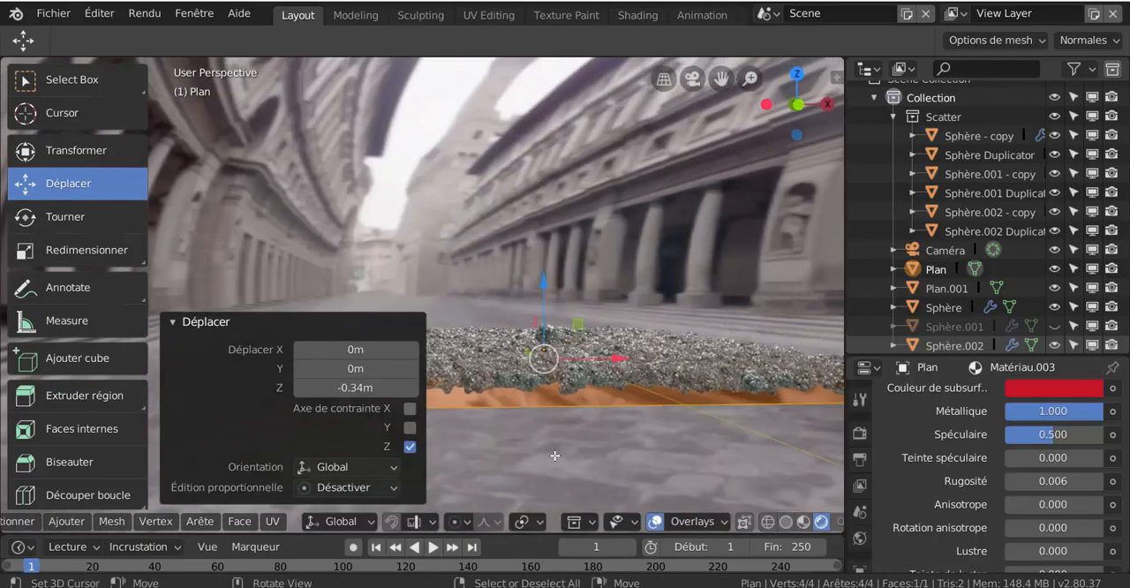
{"action": "left_click", "coordinate": [597, 389]}
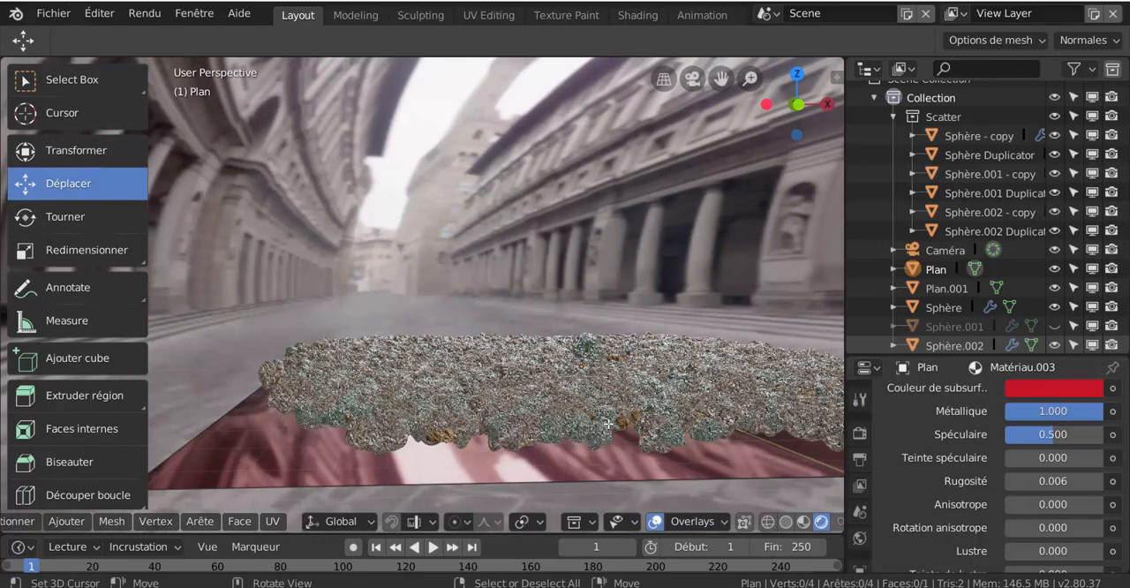
- Enlarge the properties area and link the world background's strength to the Light Path ray depth output (Profondeur de rayon)
{"action": "scroll", "coordinate": [608, 424], "scroll_direction": "down", "scroll_amount": 1}
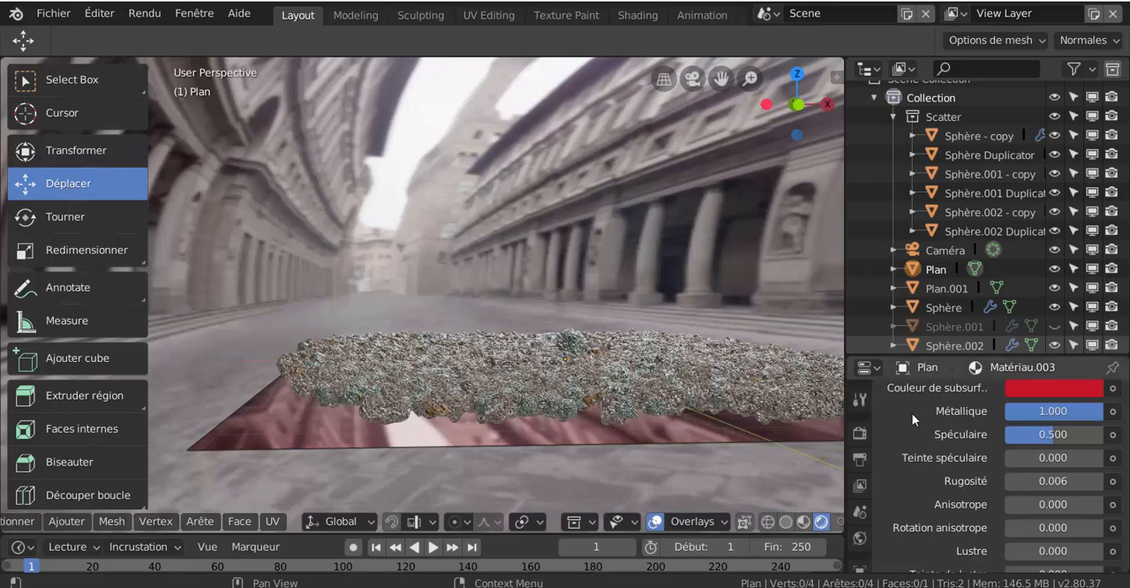
{"action": "scroll", "coordinate": [893, 461], "scroll_direction": "down", "scroll_amount": 3}
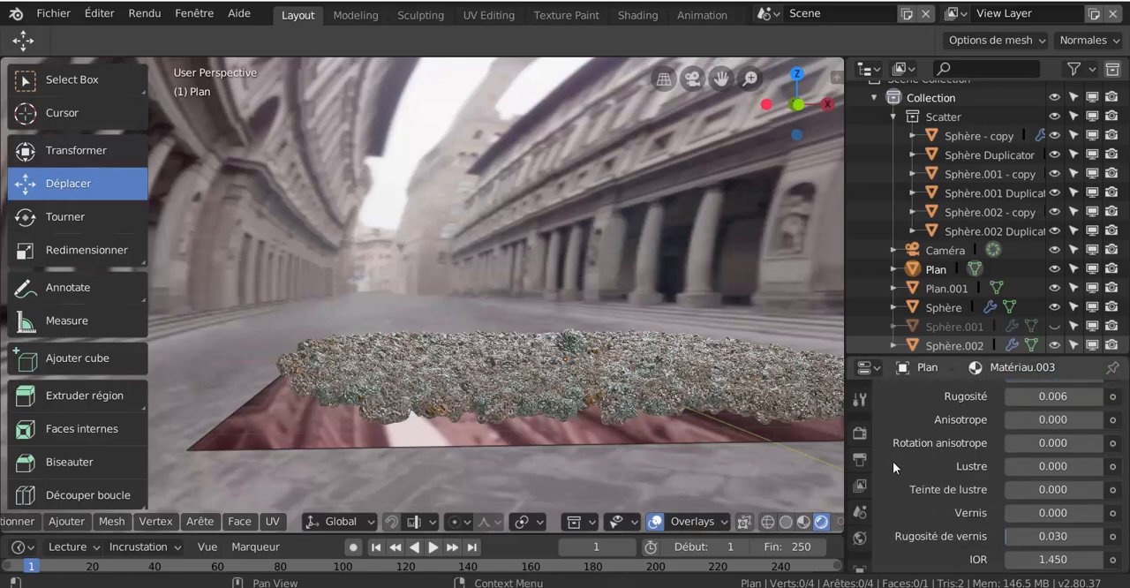
{"action": "scroll", "coordinate": [894, 463], "scroll_direction": "up", "scroll_amount": 5}
{"action": "scroll", "coordinate": [897, 464], "scroll_direction": "up", "scroll_amount": 3}
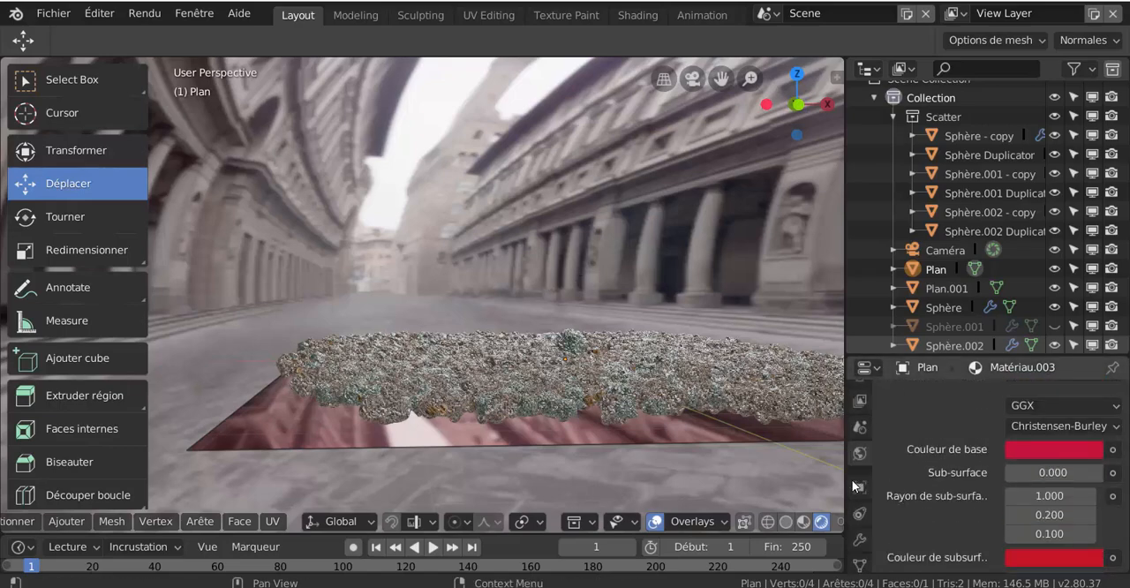
{"action": "left_click", "coordinate": [859, 425]}
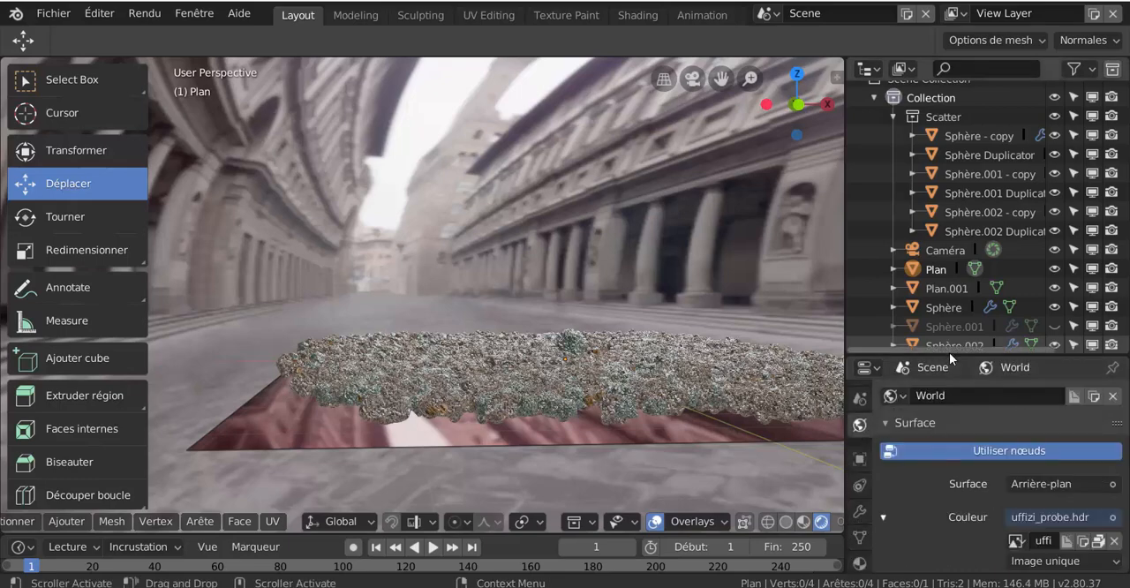
{"action": "left_click_drag", "start_coordinate": [951, 353], "coordinate": [951, 102]}
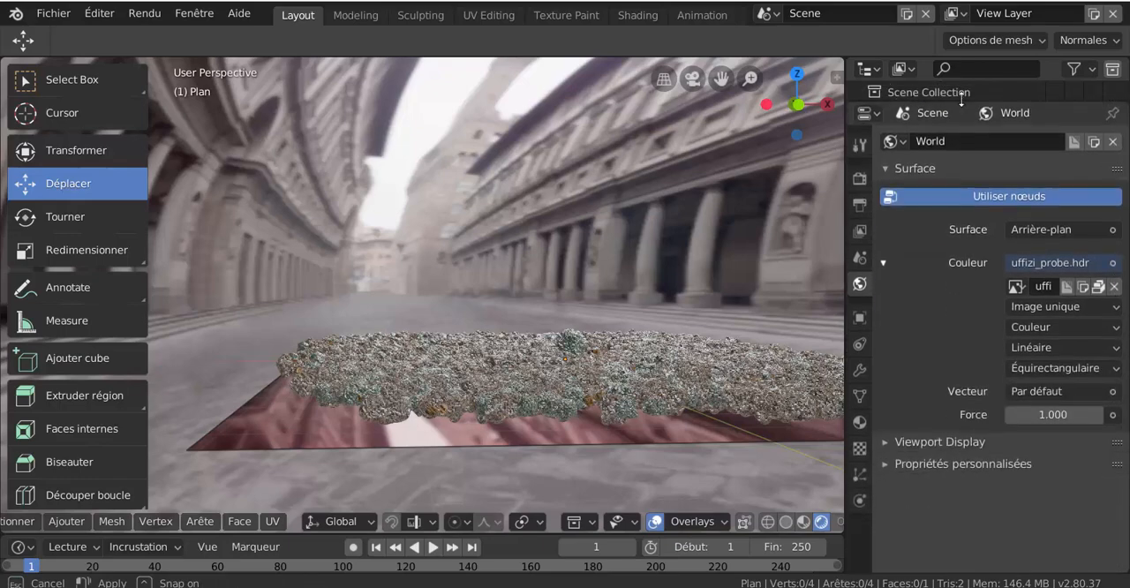
{"action": "left_click", "coordinate": [1114, 415]}
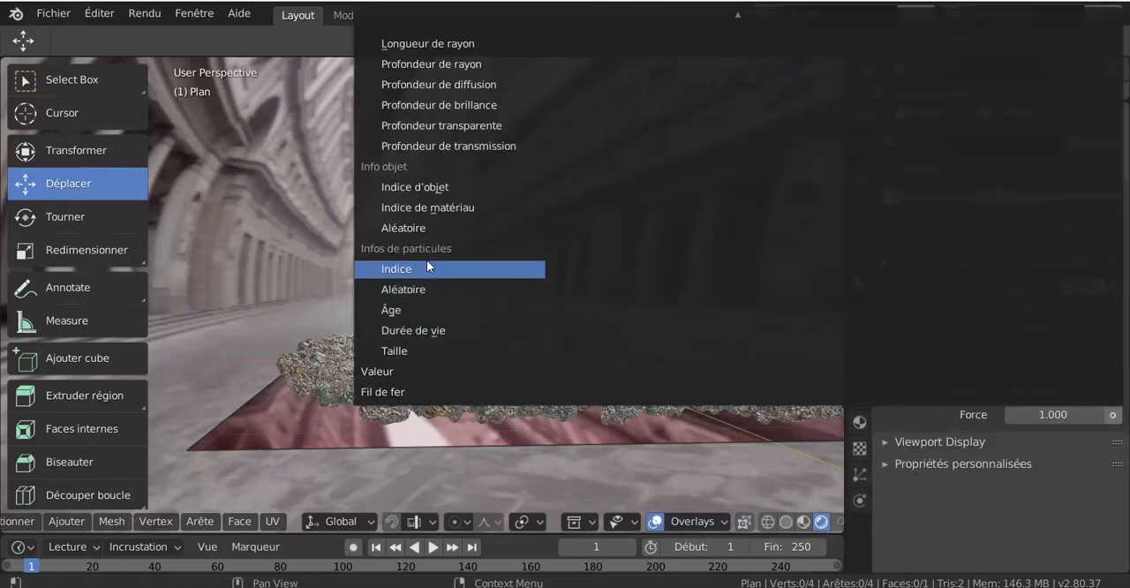
{"action": "left_click", "coordinate": [419, 64]}
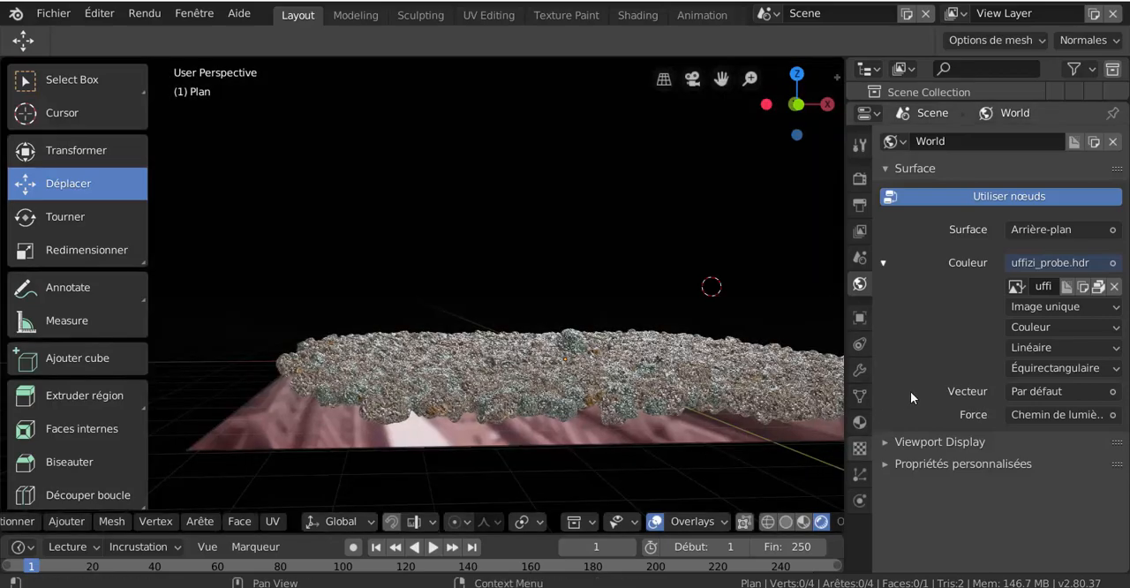
- Enable Bloom in the Eevee render settings with a threshold of 1.556 and a knee of 0.479
{"action": "middle_click_drag", "start_coordinate": [608, 457], "coordinate": [643, 473]}
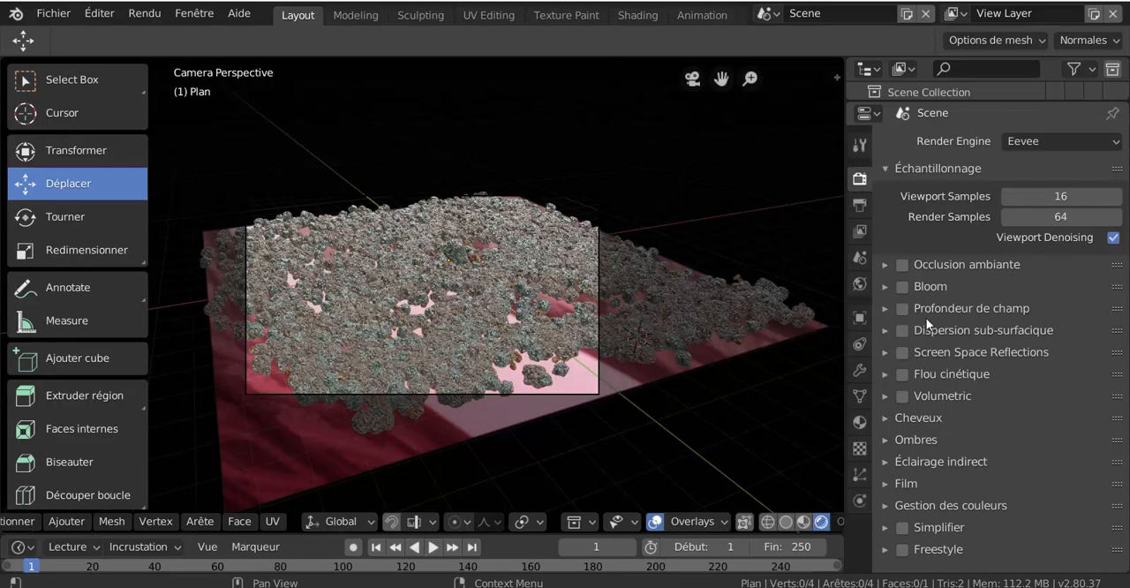
{"action": "left_click", "coordinate": [902, 288]}
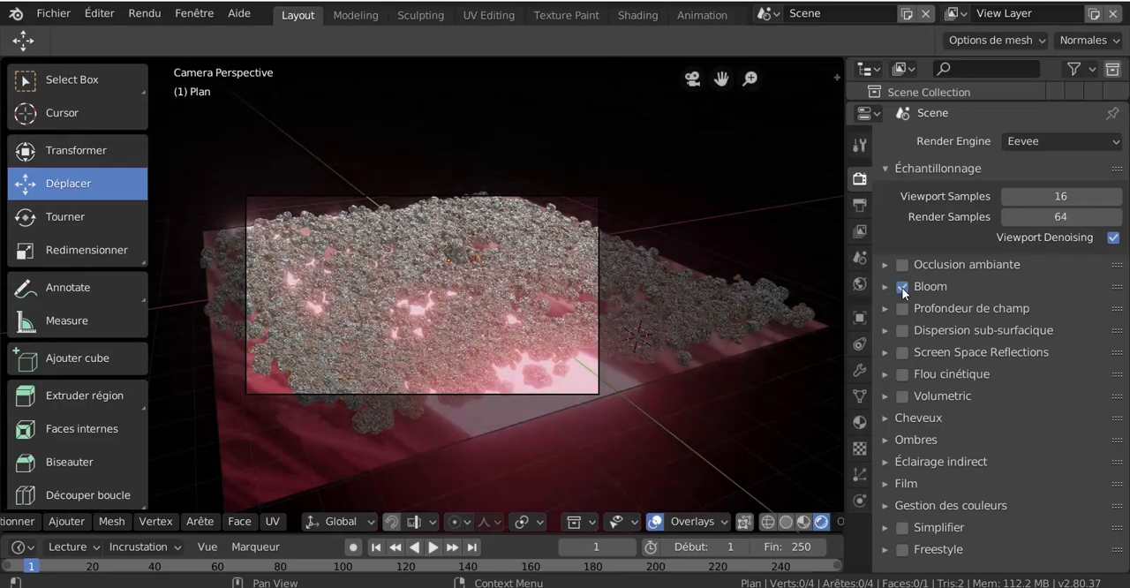
{"action": "left_click", "coordinate": [885, 287]}
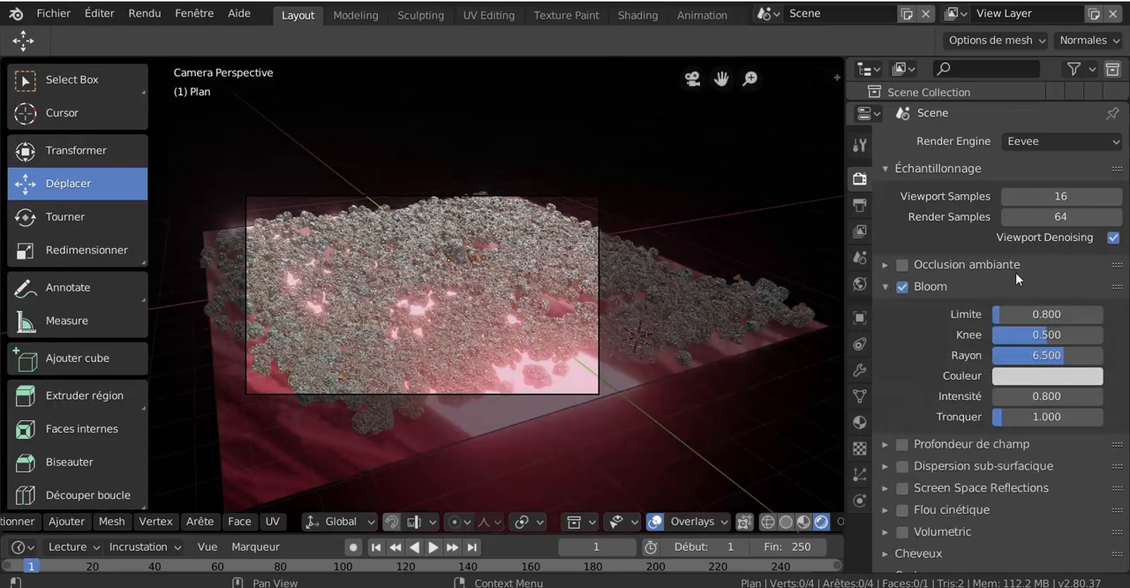
{"action": "left_click_drag", "start_coordinate": [1047, 314], "coordinate": [1013, 340]}
{"action": "middle_click_drag", "start_coordinate": [642, 368], "coordinate": [743, 378]}
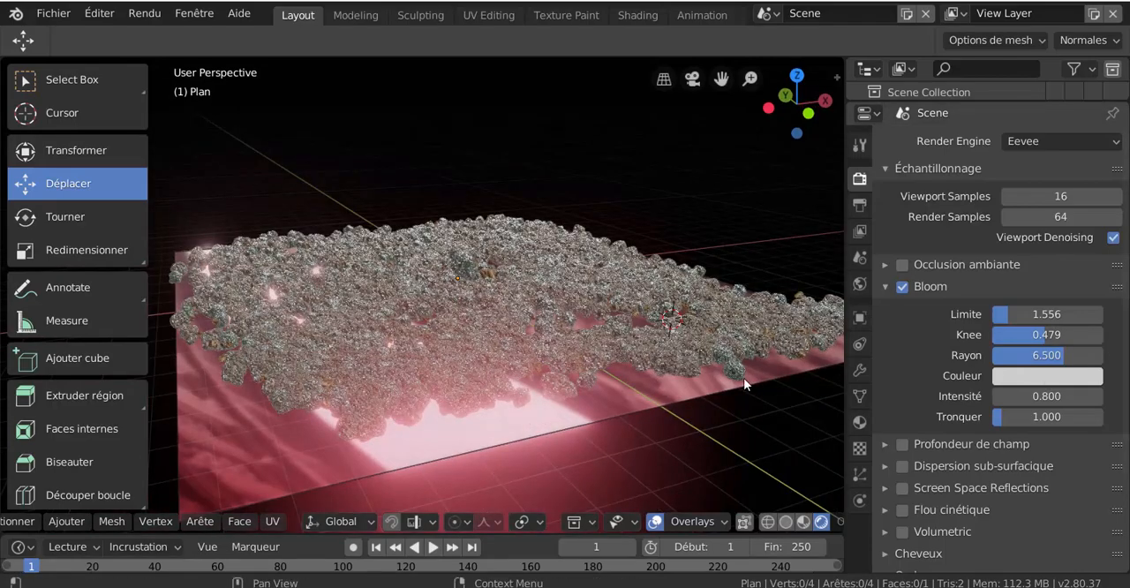
- Set the Bloom colour to yellow while viewing the scene through the camera, and adjust the Bloom intensity slightly
{"action": "key", "text": "KP_0"}
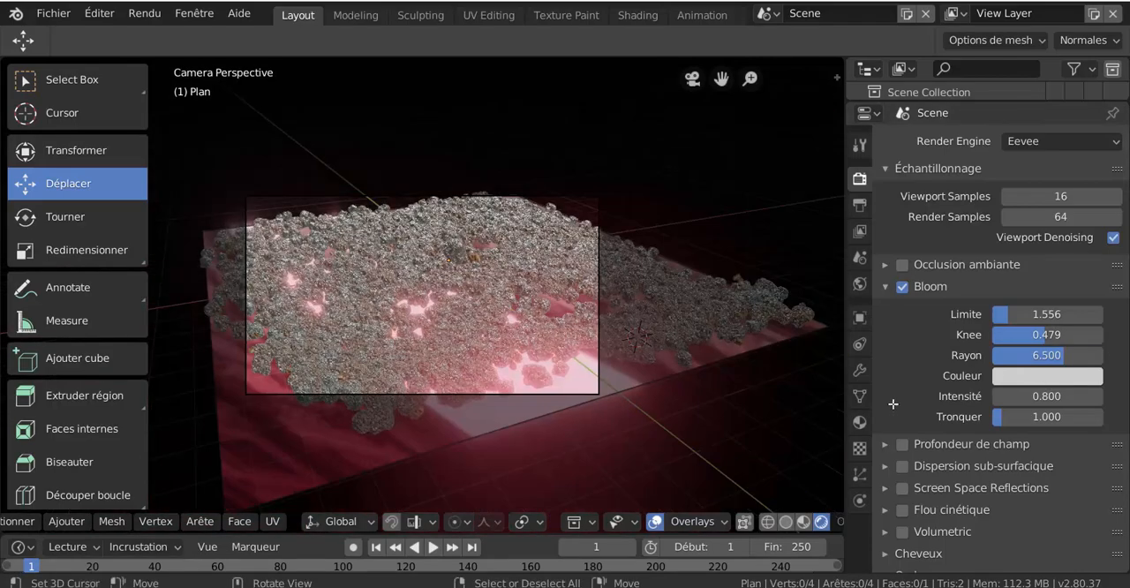
{"action": "left_click", "coordinate": [1020, 380]}
{"action": "left_click", "coordinate": [977, 210]}
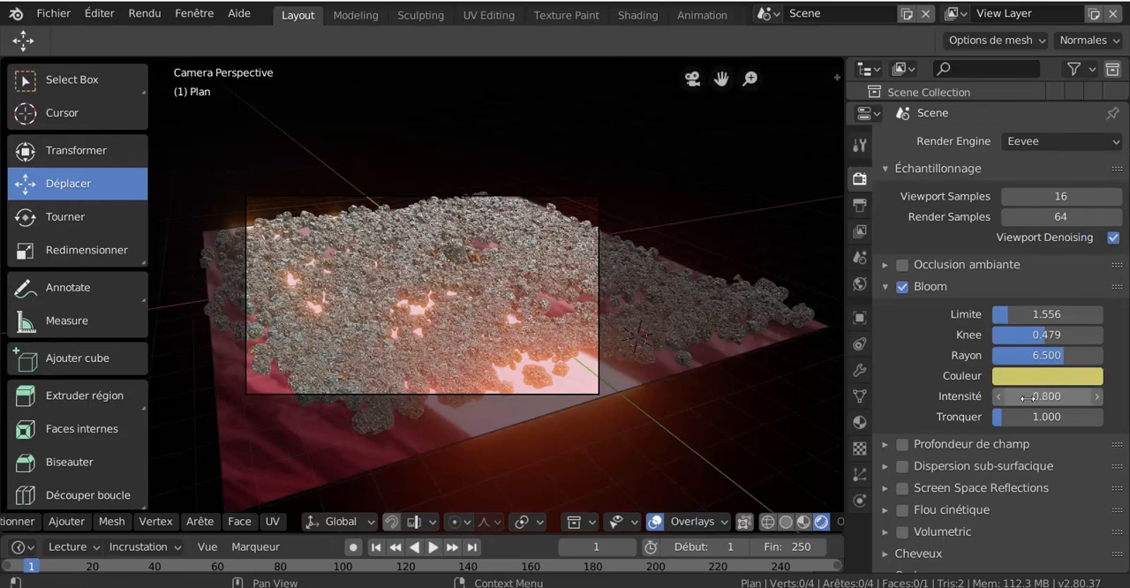
{"action": "mouse_move", "coordinate": [1009, 397]}
{"action": "left_mouse_down"}
{"action": "mouse_move", "coordinate": [1129, 397]}
{"action": "mouse_move", "coordinate": [968, 397]}
{"action": "mouse_move", "coordinate": [1069, 396]}
{"action": "mouse_move", "coordinate": [1018, 397]}
{"action": "left_mouse_up"}
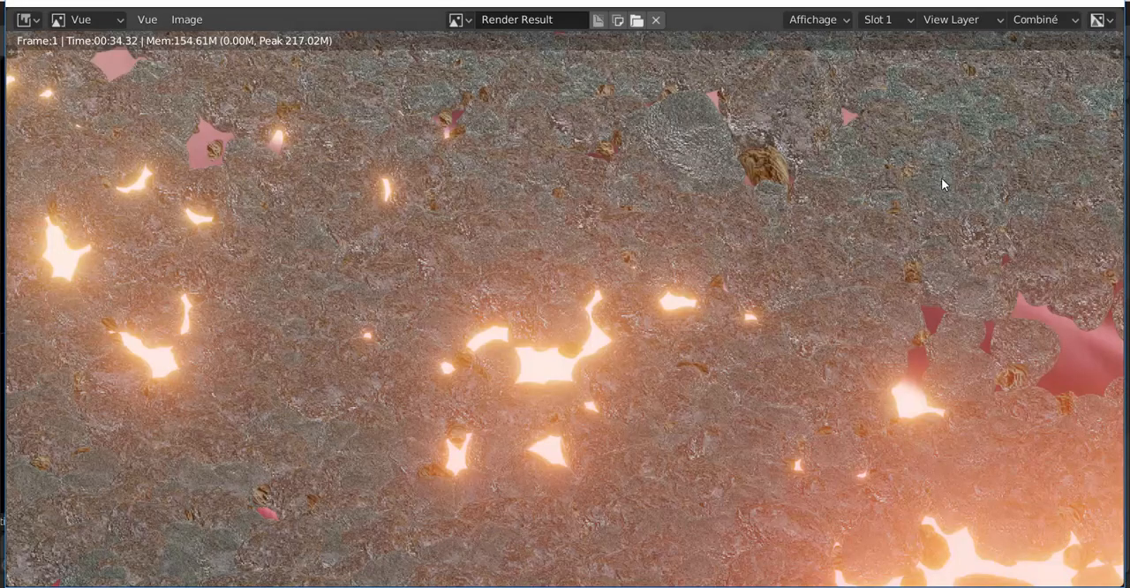
- Examine the rendered image both as a whole and up close, checking the rocks and the glow between them
{"action": "key", "text": "Home"}
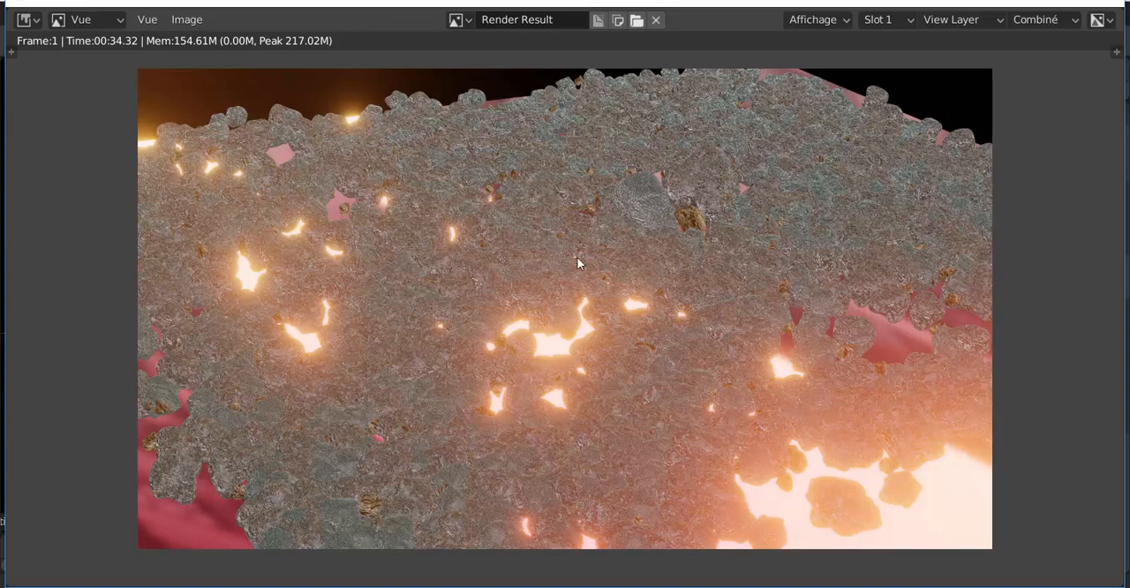
{"action": "scroll", "coordinate": [603, 283], "scroll_direction": "down", "scroll_amount": 2}
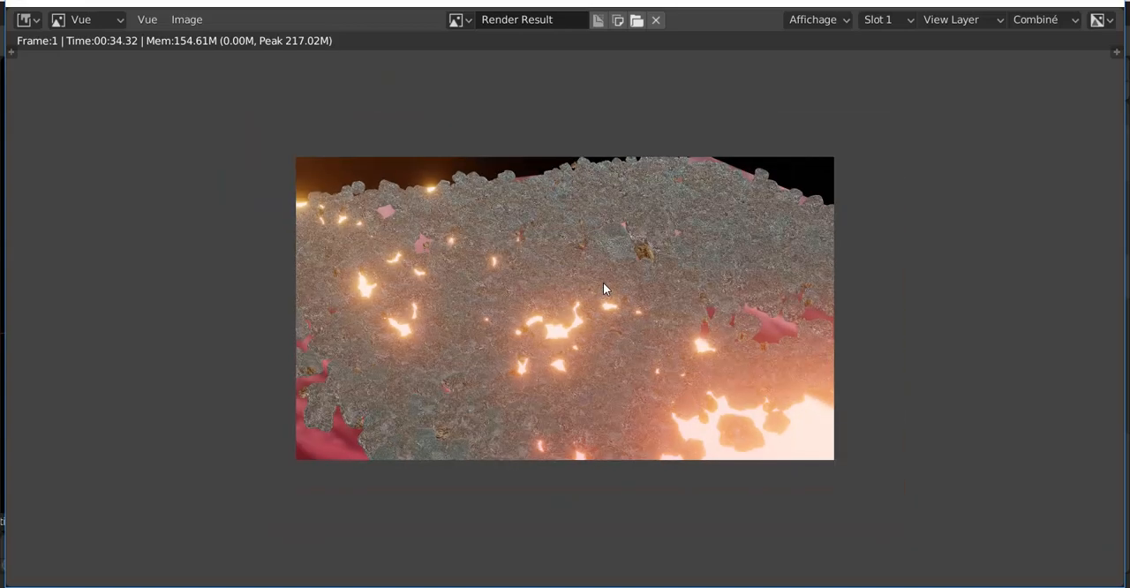
{"action": "scroll", "coordinate": [603, 282], "scroll_direction": "up", "scroll_amount": 1}
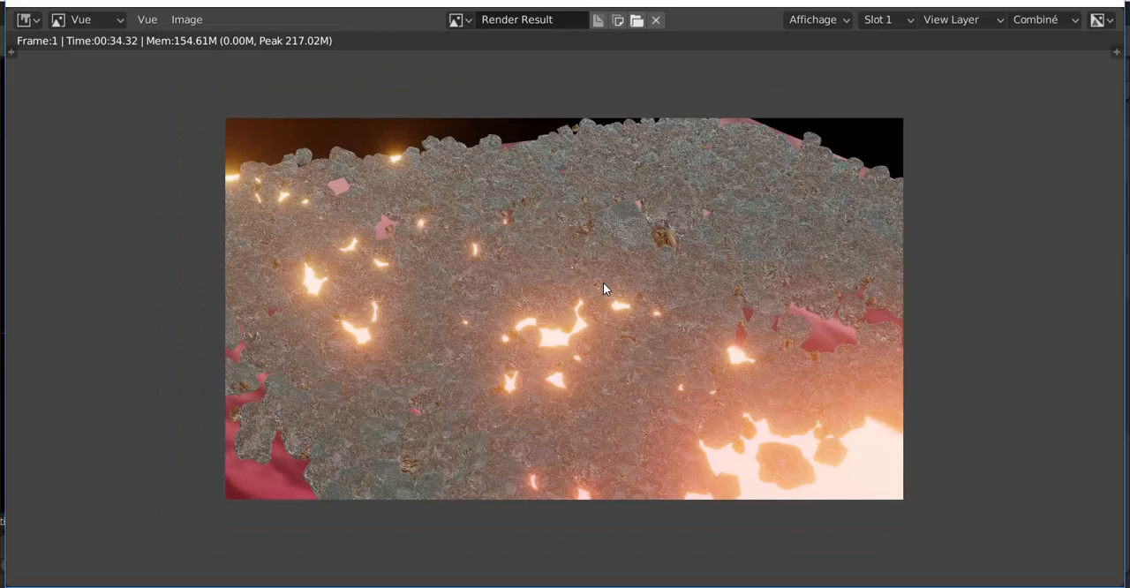
{"action": "scroll", "coordinate": [622, 315], "scroll_direction": "up", "scroll_amount": 2}
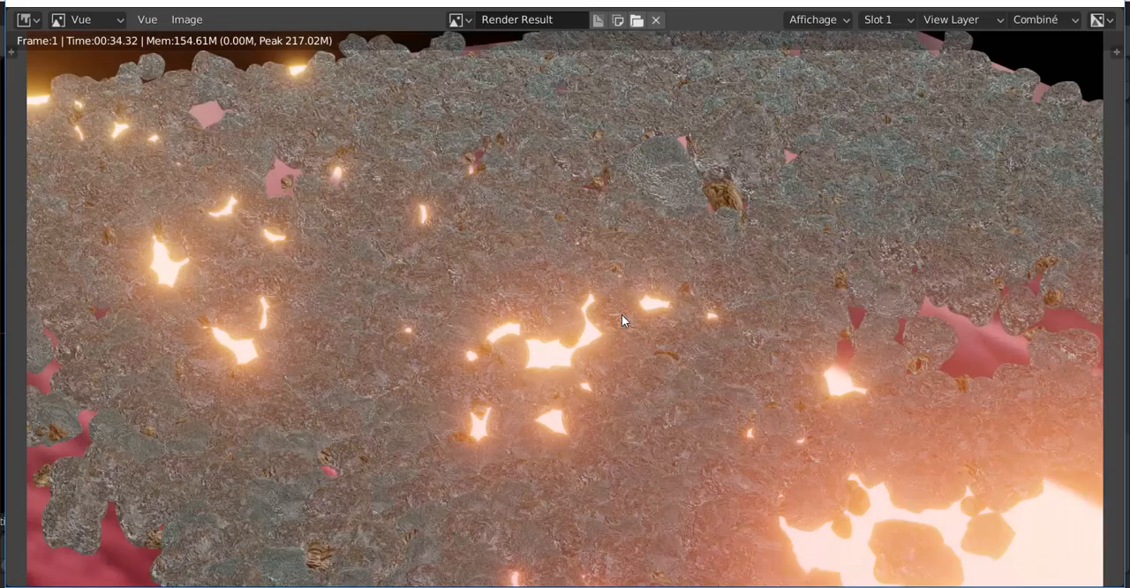
{"action": "scroll", "coordinate": [621, 315], "scroll_direction": "up", "scroll_amount": 3}
{"action": "scroll", "coordinate": [622, 315], "scroll_direction": "down", "scroll_amount": 5}
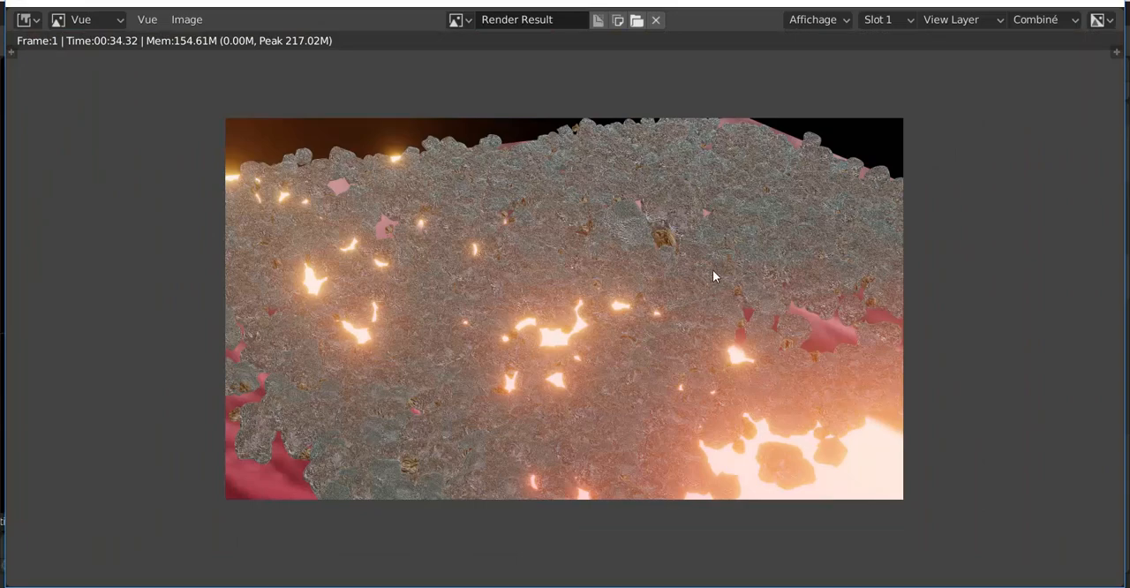
{"action": "scroll", "coordinate": [713, 275], "scroll_direction": "up", "scroll_amount": 1}
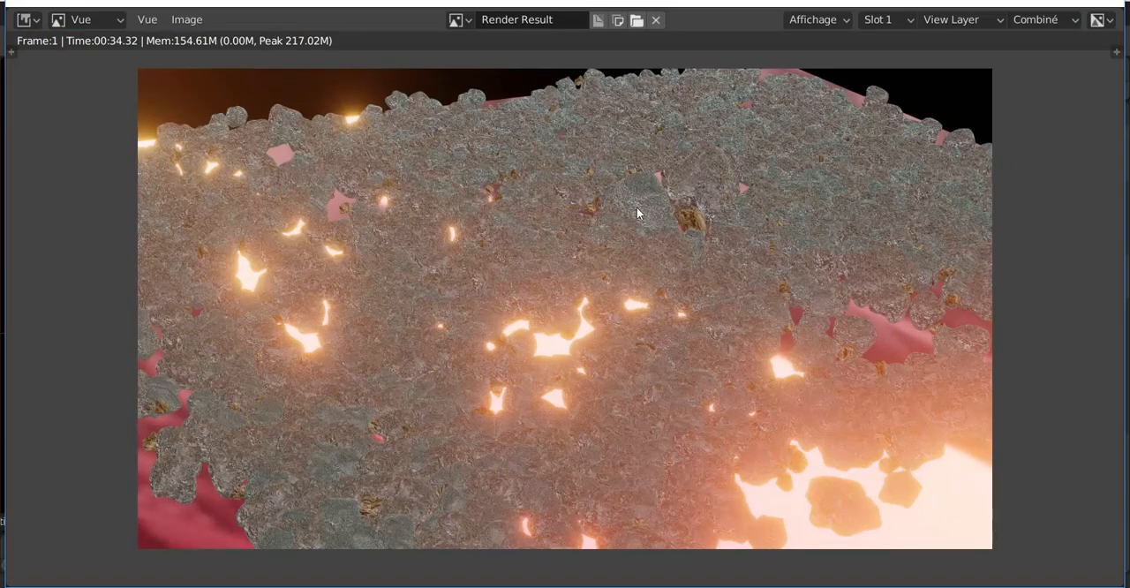